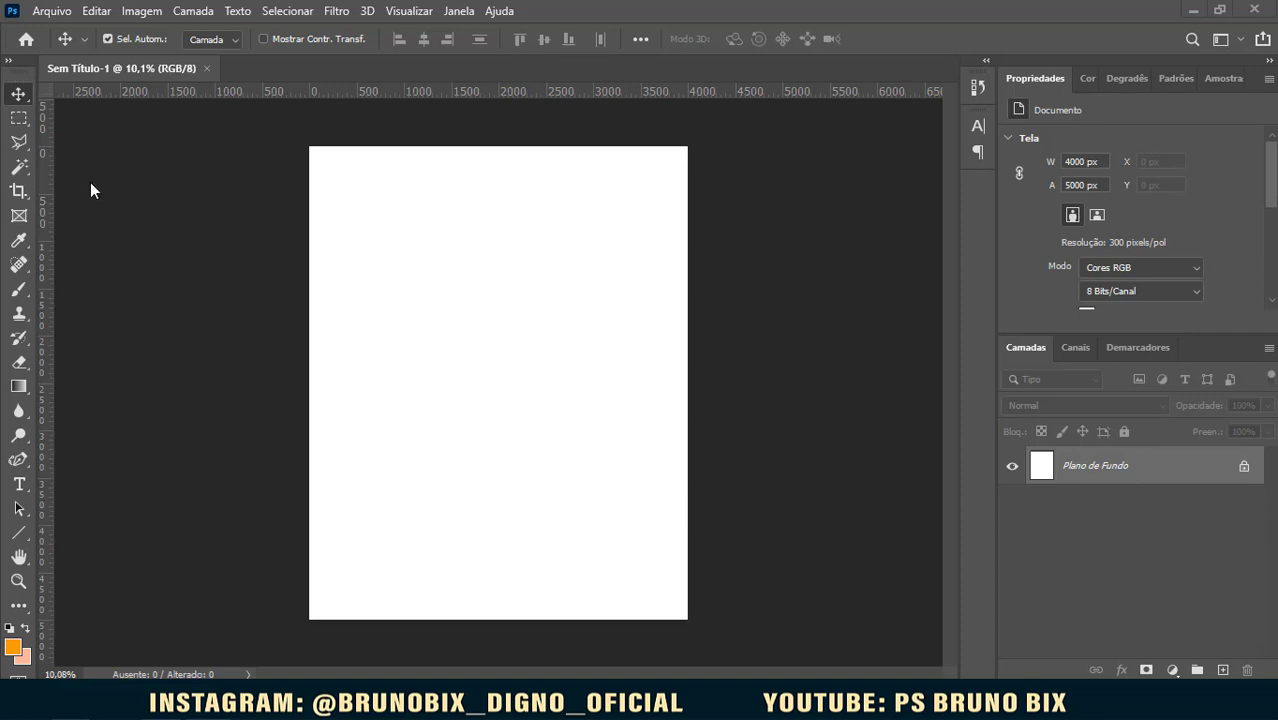
pyautogui.press('ctrl')
pyautogui.hotkey('ctrl', 'n')
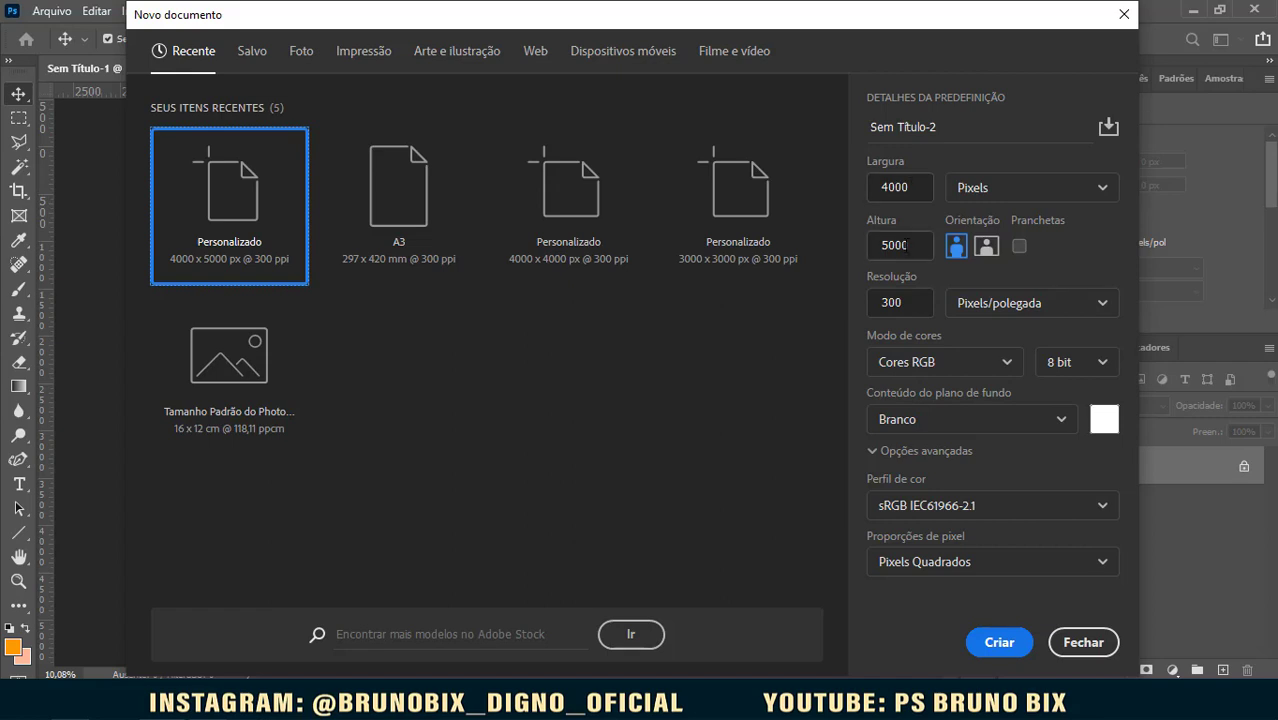
pyautogui.moveTo(903, 245); pyautogui.dragTo(887, 245)
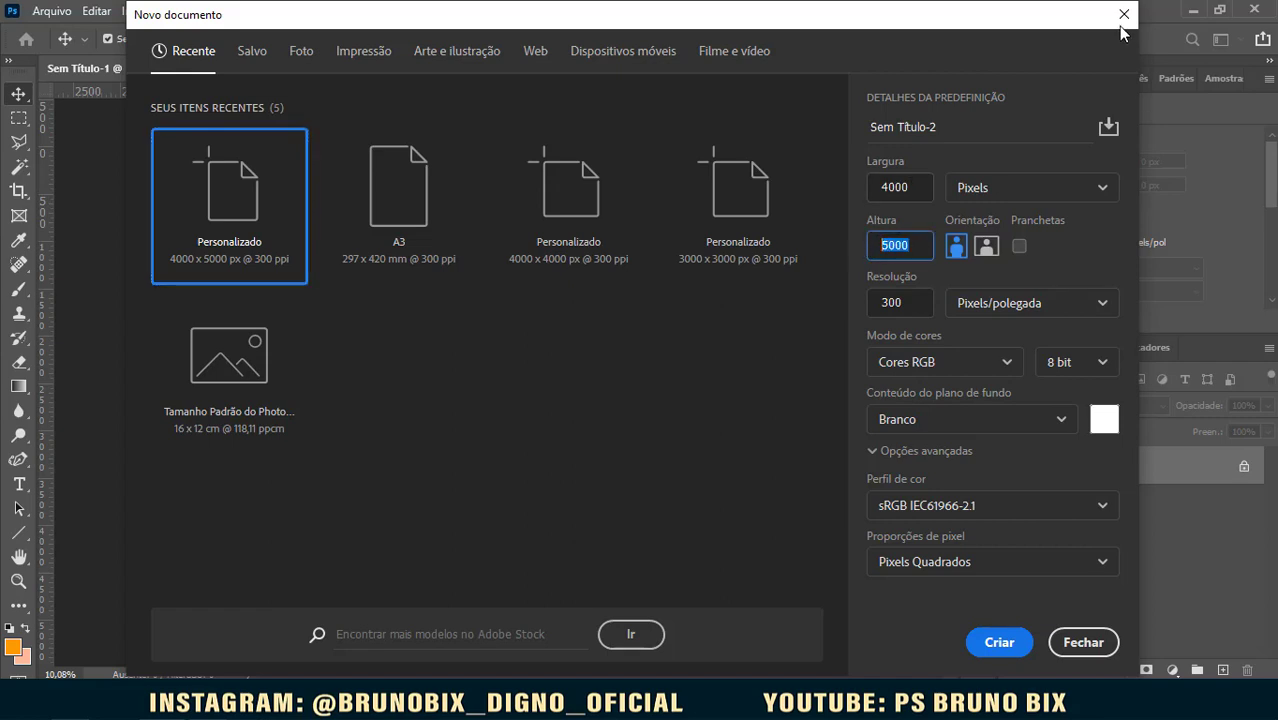
pyautogui.click(1124, 14)
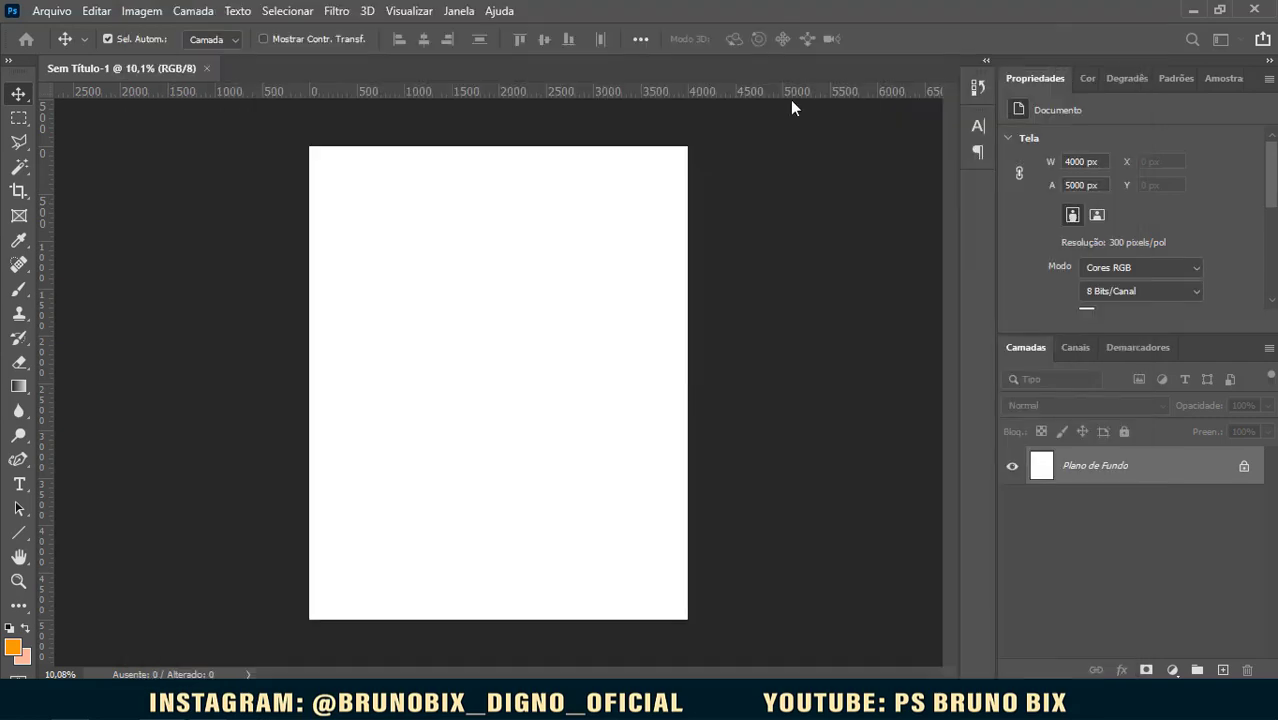
# Step: Create a new layer group above the background and name it "fundos"
pyautogui.click(1199, 670)
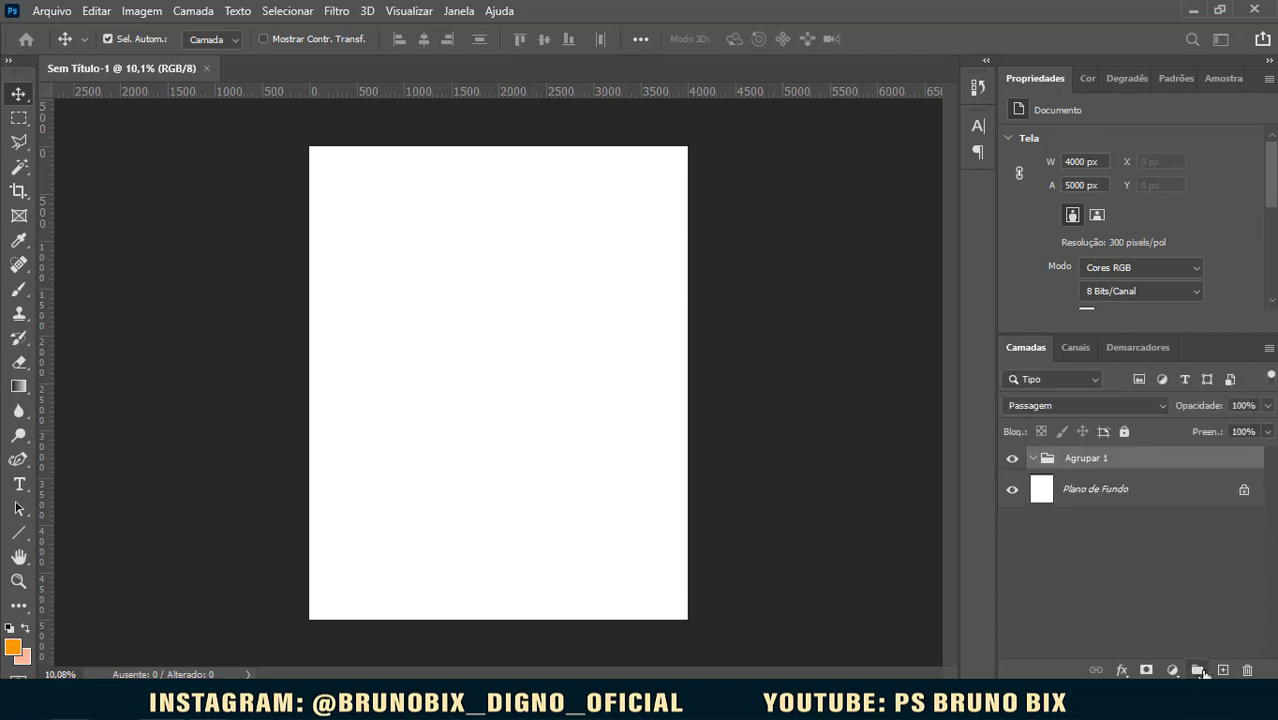
pyautogui.doubleClick(1084, 458)
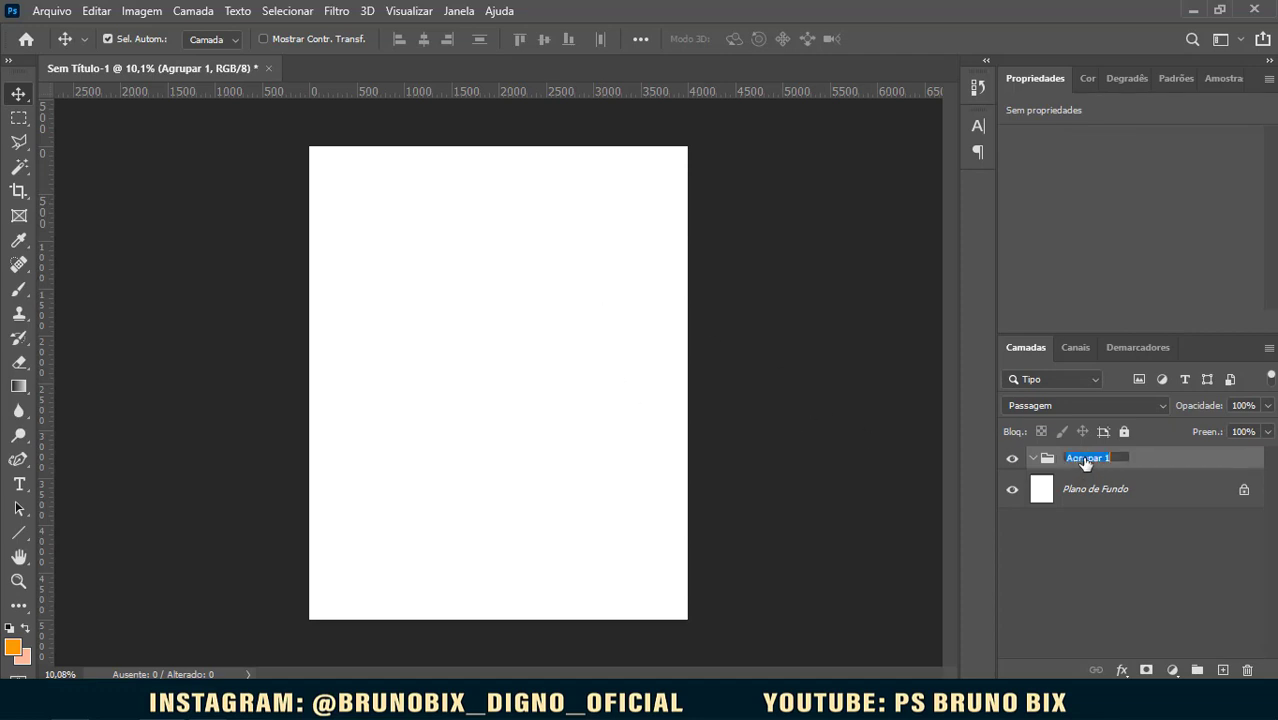
pyautogui.write('fundos')
pyautogui.press('Return')
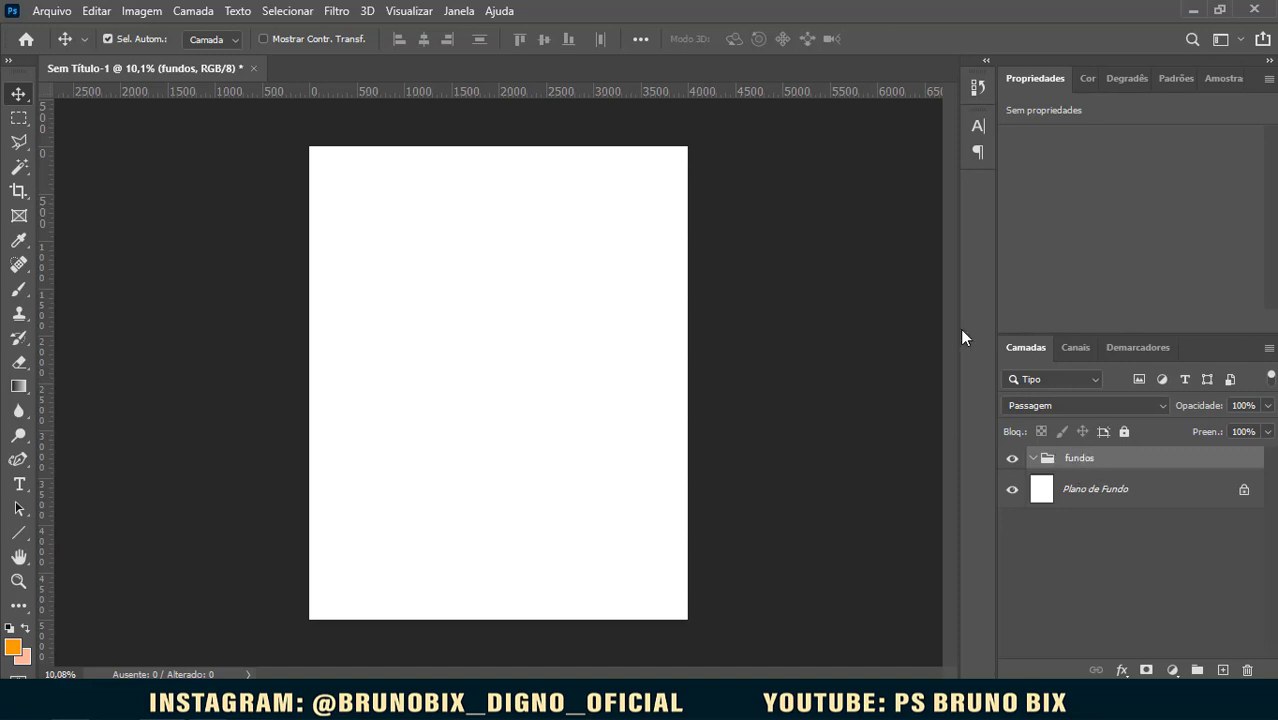
# Step: Start a Curvature Pen path beyond the canvas's upper-right corner and sweep it down past the right edge to the middle of the canvas
pyautogui.click(20, 460)
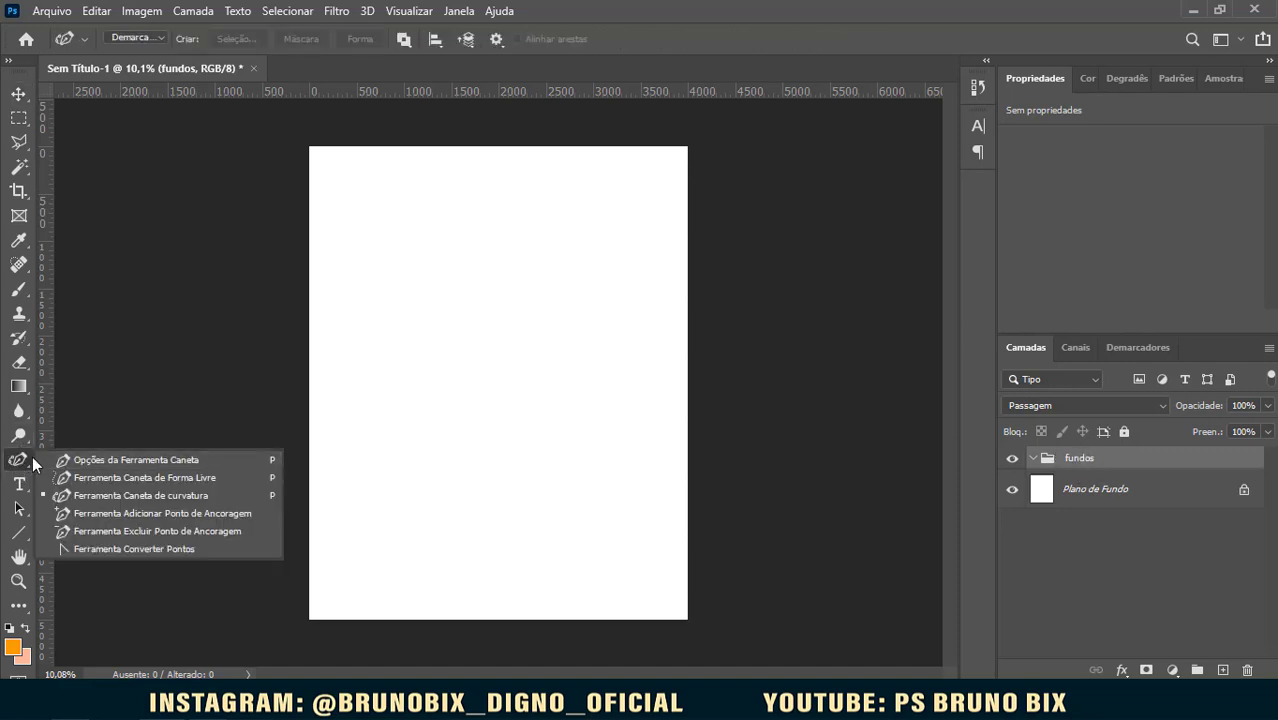
pyautogui.click(140, 495)
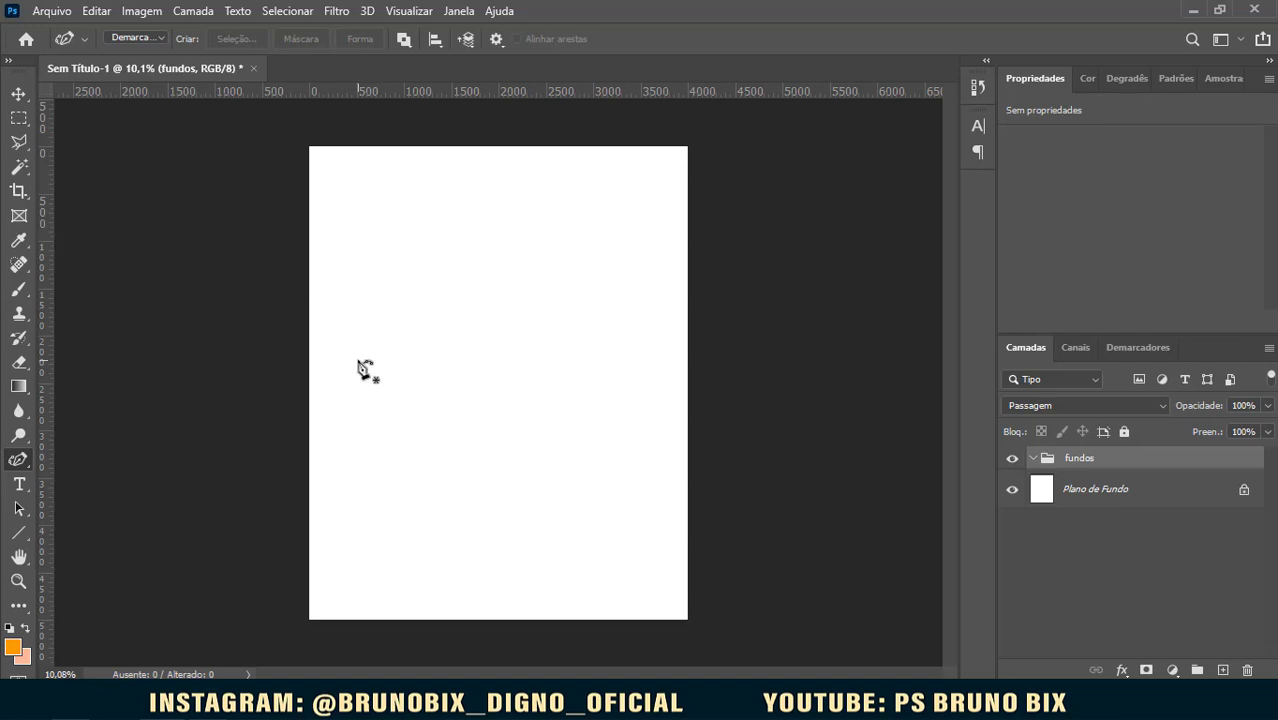
pyautogui.scroll(-2, 360, 367)
pyautogui.scroll(1, 420, 378)
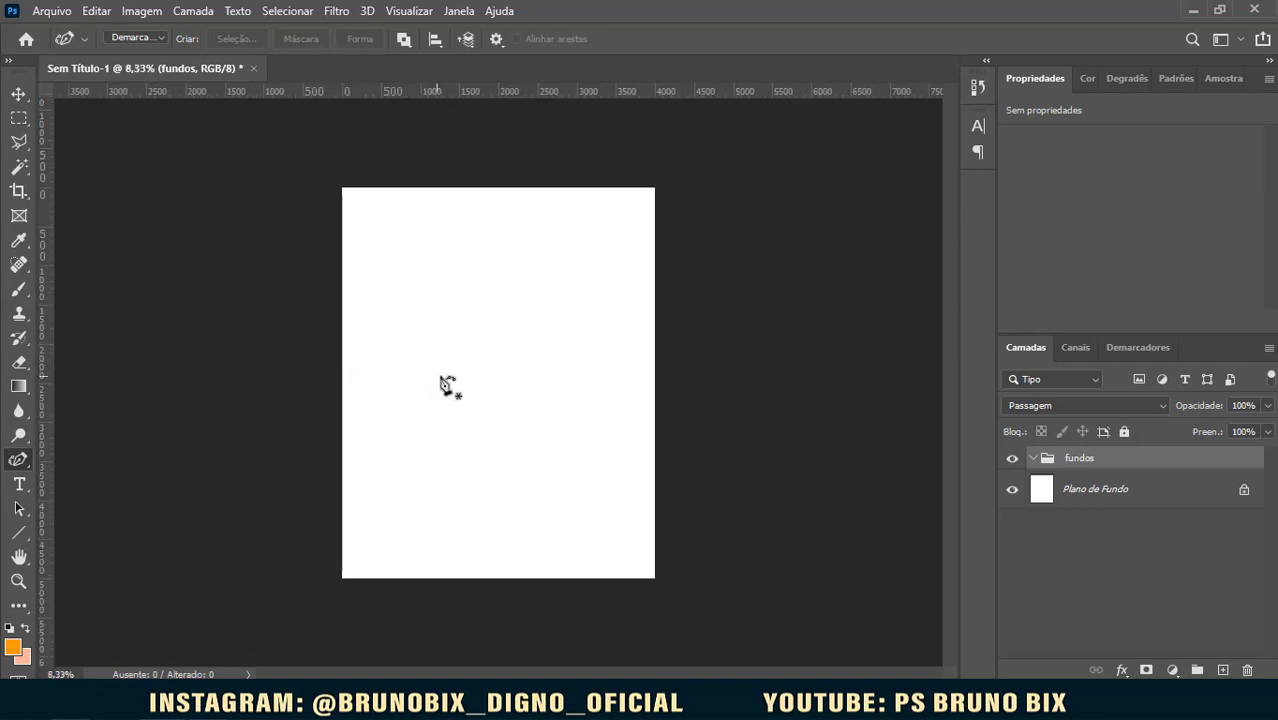
pyautogui.scroll(-1, 397, 382)
pyautogui.scroll(2, 402, 384)
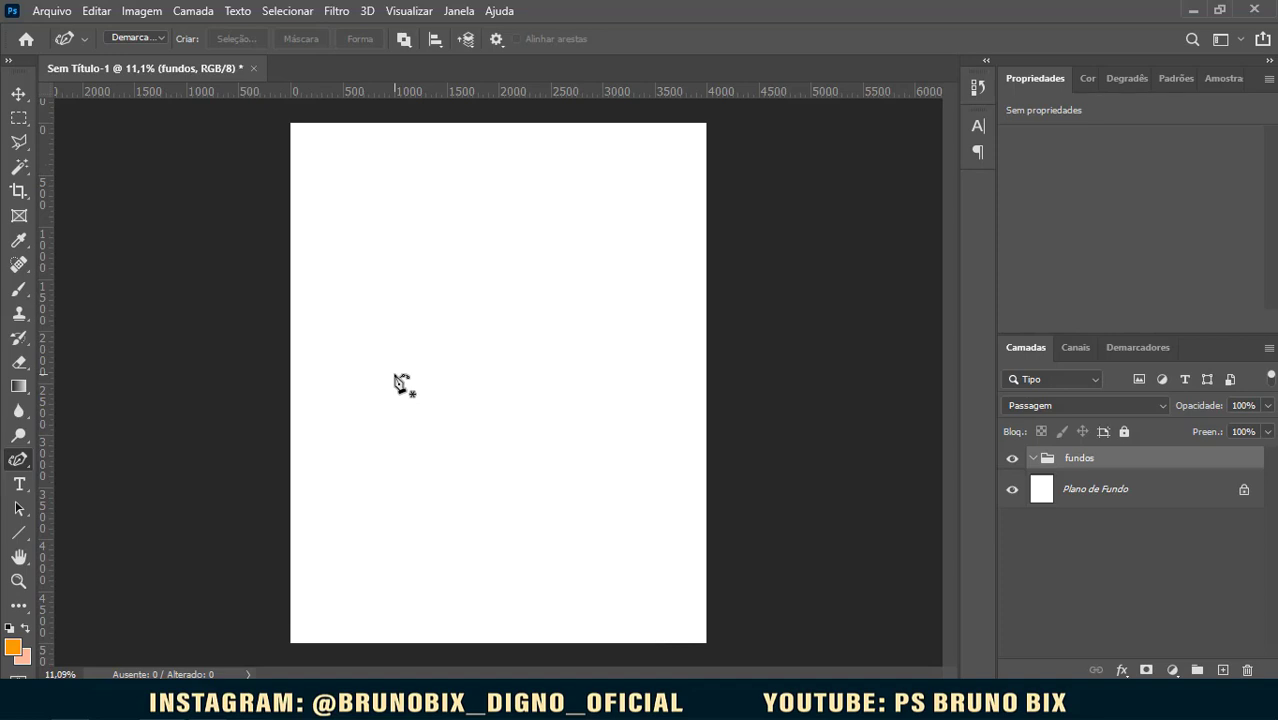
pyautogui.scroll(-1, 325, 345)
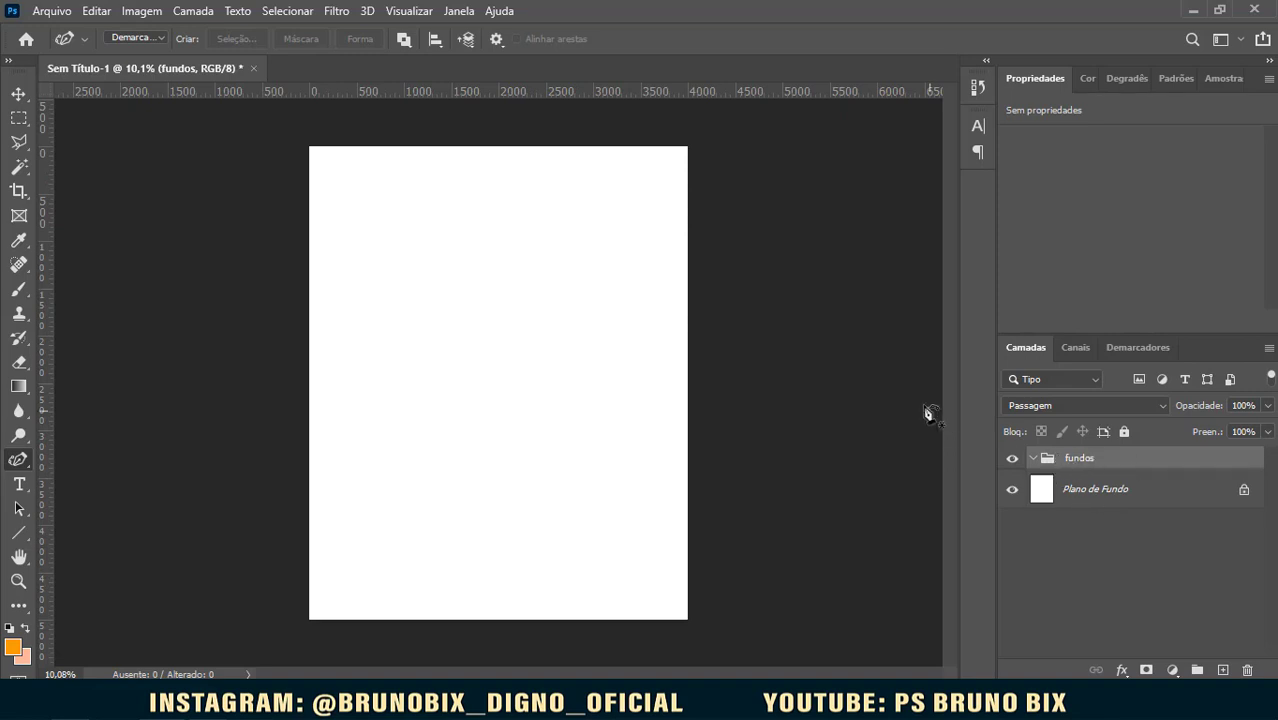
pyautogui.scroll(-1, 803, 200)
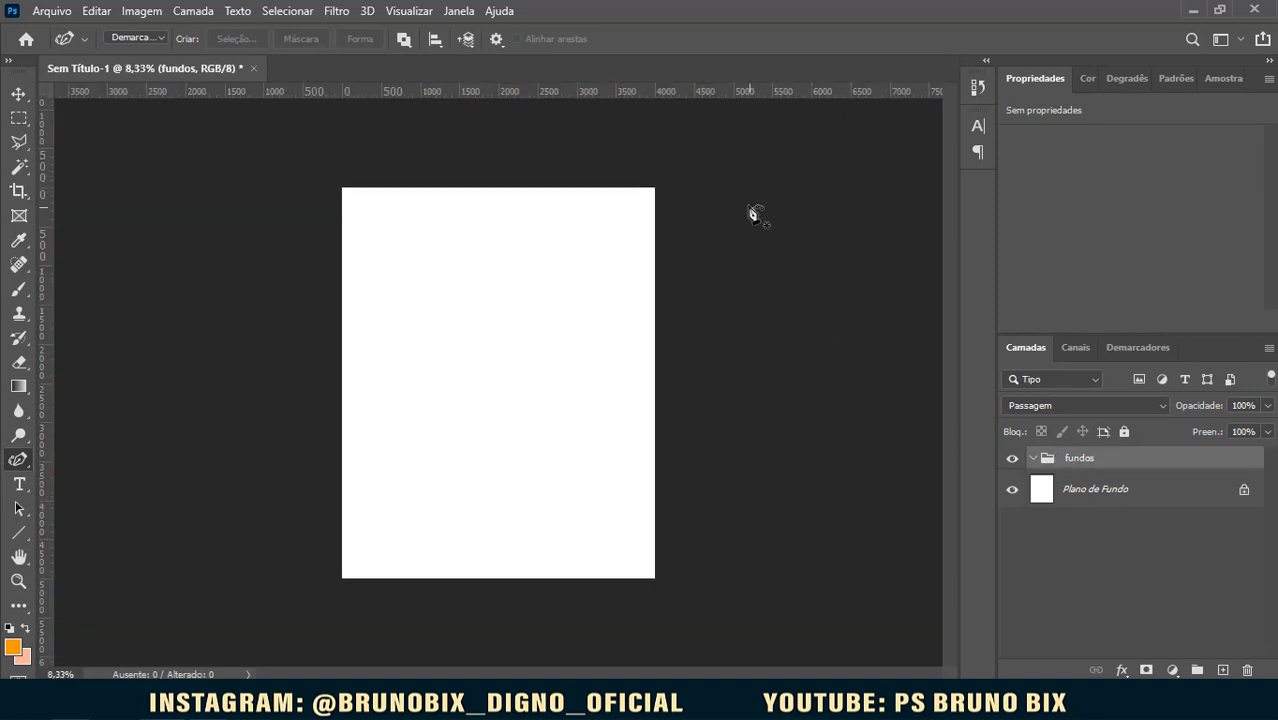
pyautogui.click(777, 160)
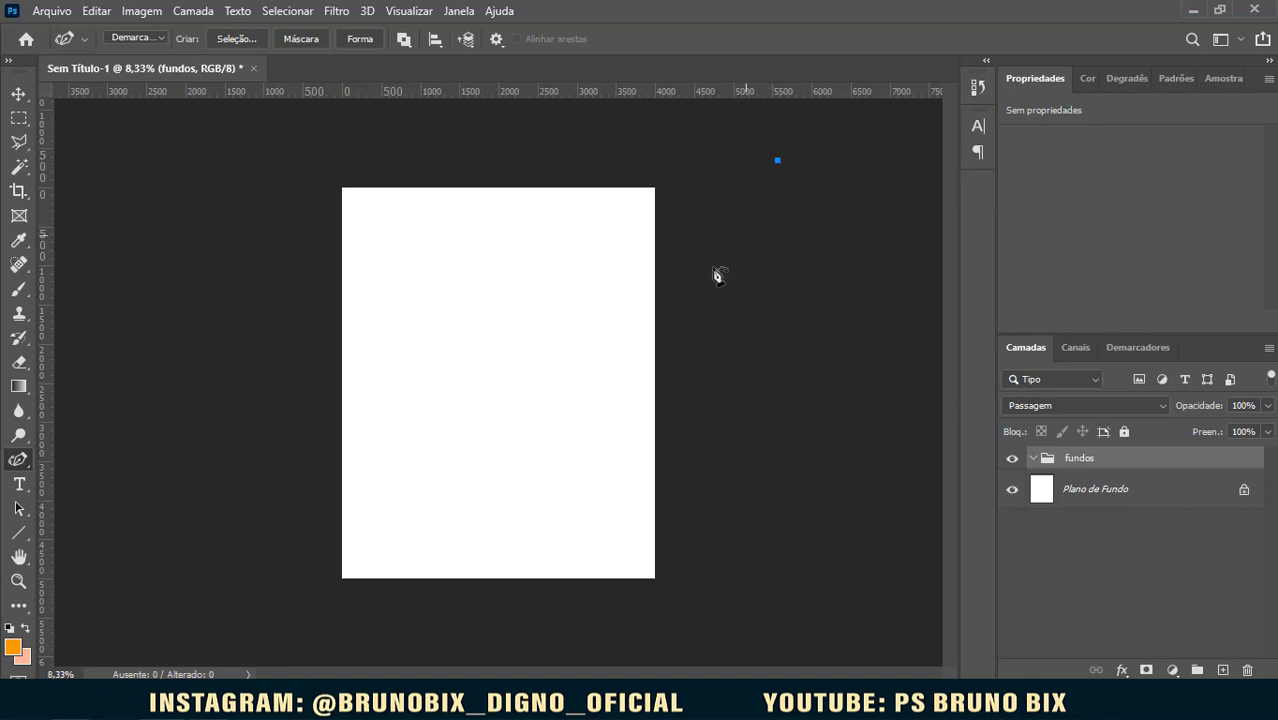
pyautogui.hotkey('ctrl', 'z')
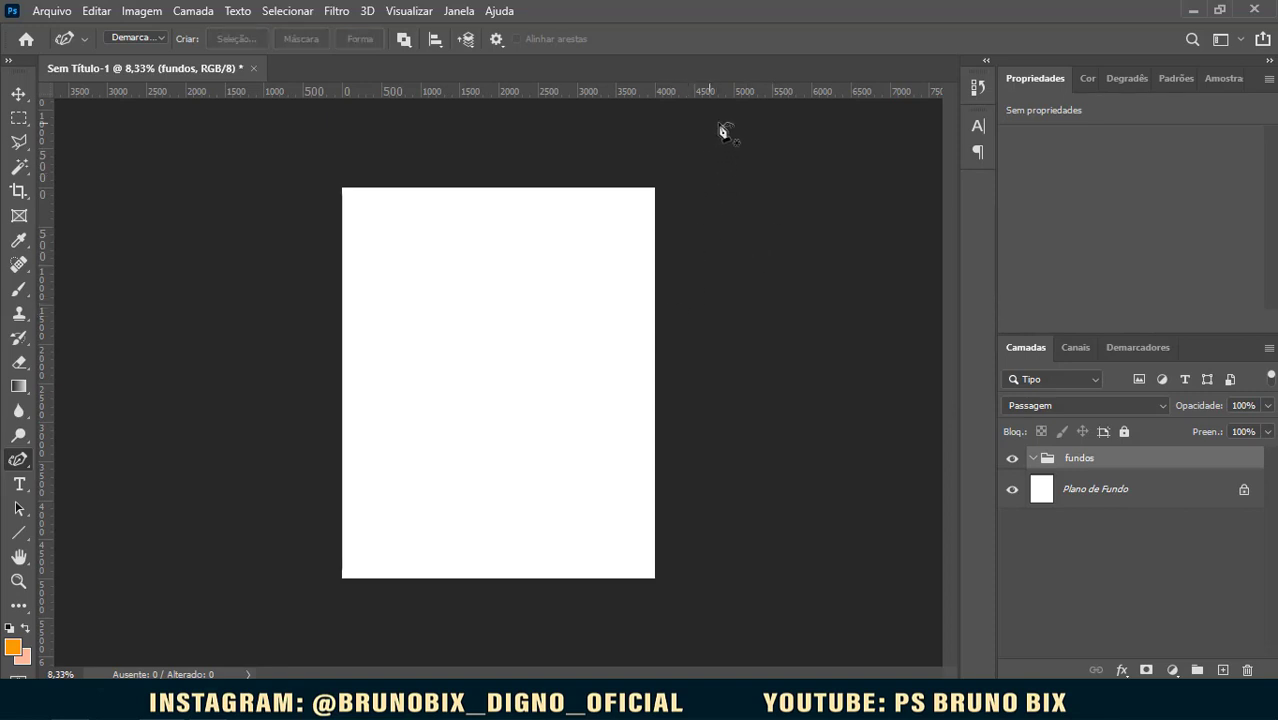
pyautogui.click(721, 120)
pyautogui.click(663, 298)
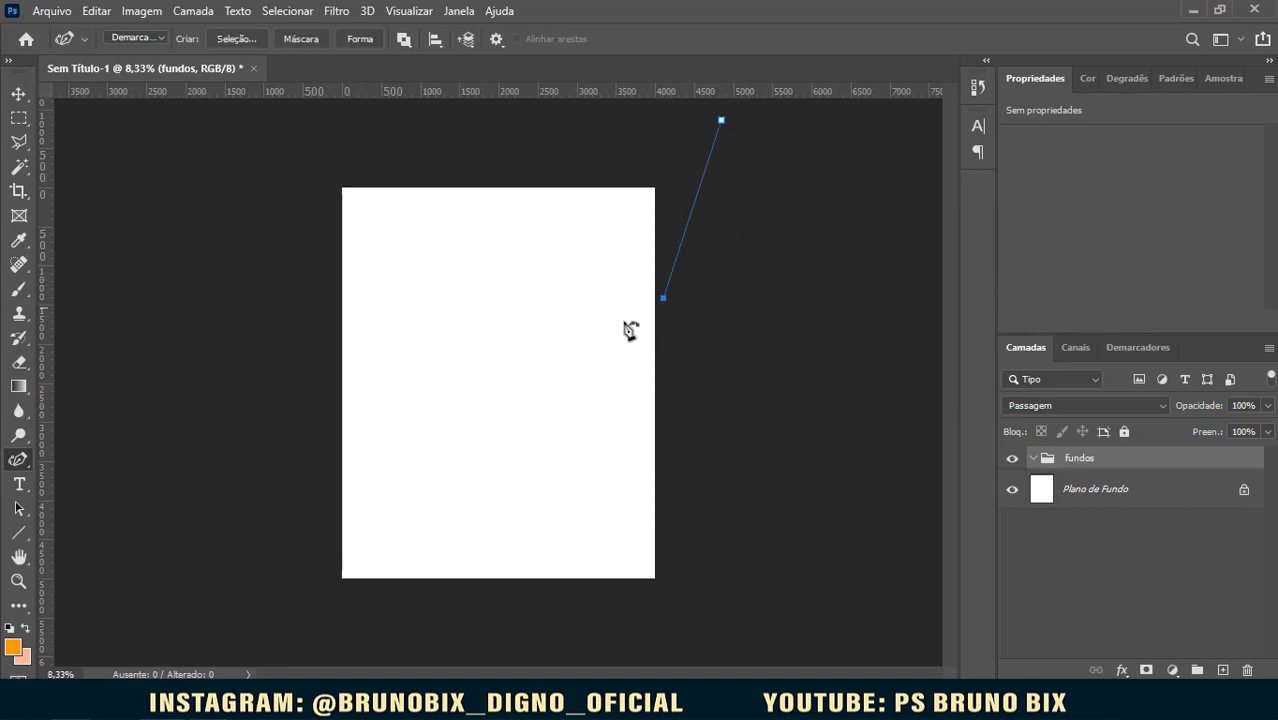
pyautogui.click(459, 407)
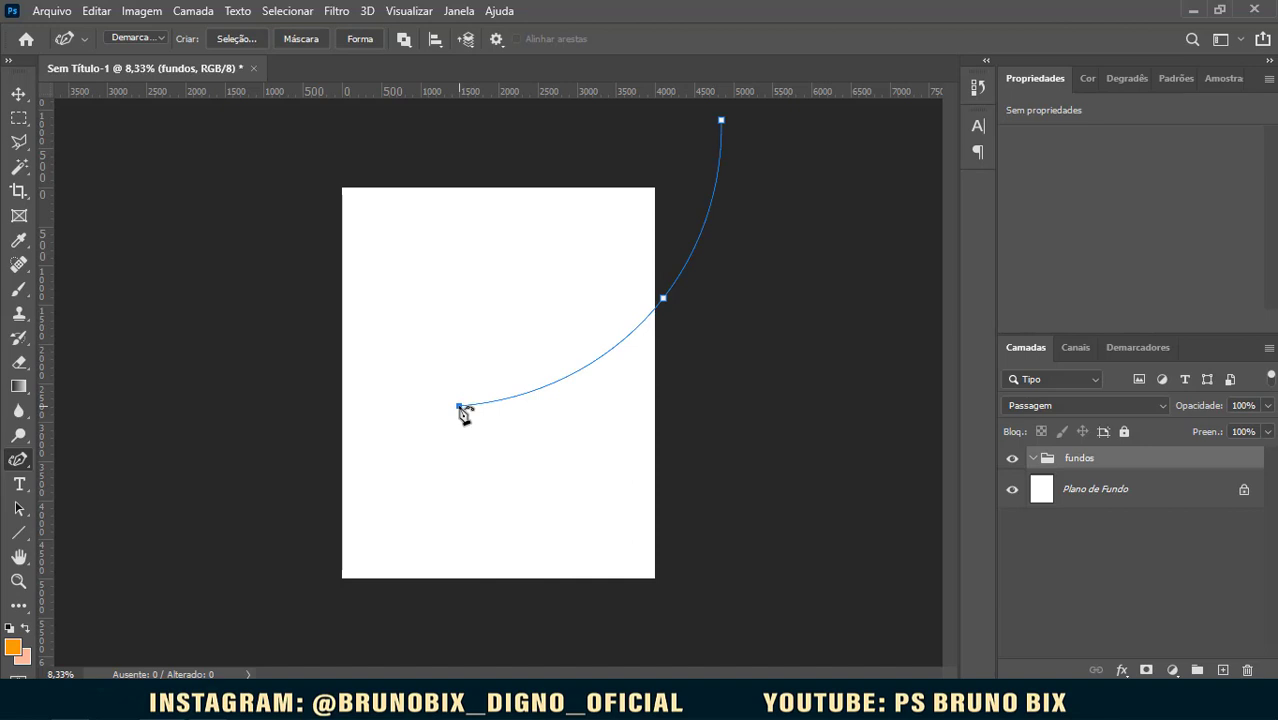
# Step: Continue the path leftward into a rounded tip near the canvas's left edge, curling back into a small notch below it
pyautogui.click(387, 375)
pyautogui.click(355, 388)
pyautogui.click(363, 403)
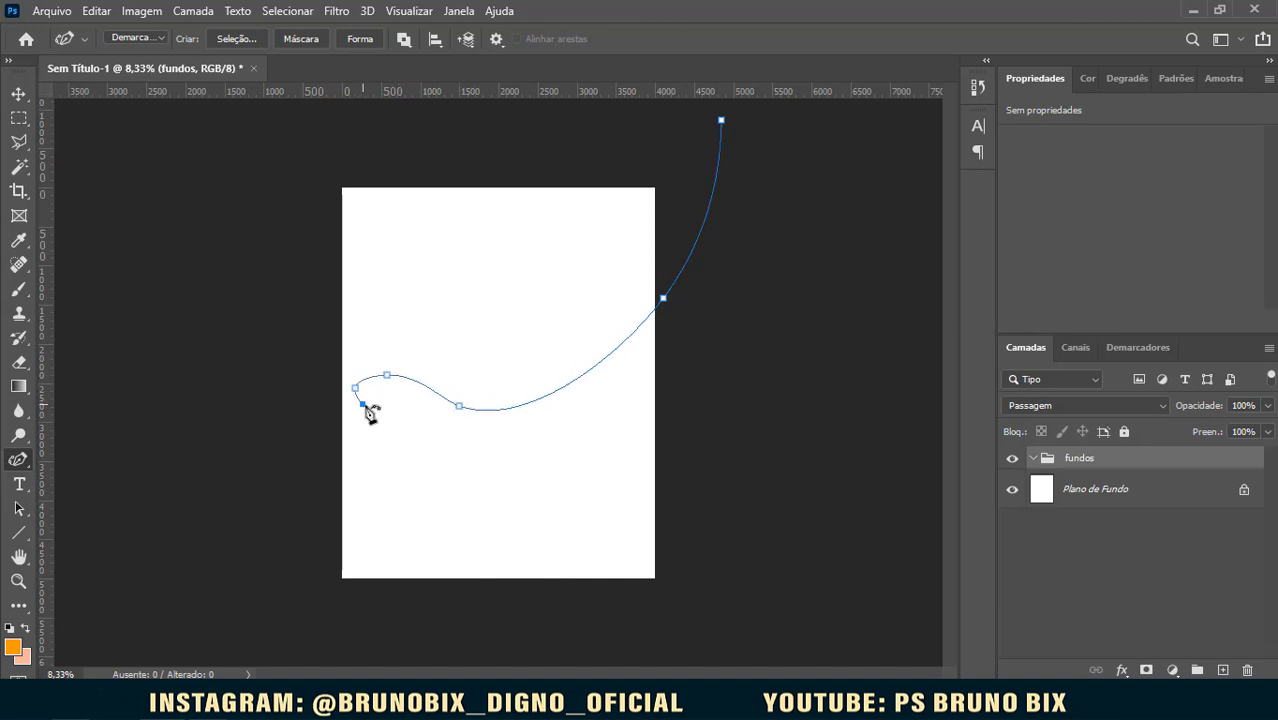
pyautogui.click(381, 413)
pyautogui.click(363, 435)
pyautogui.click(355, 447)
pyautogui.click(390, 473)
pyautogui.hotkey('ctrl', 'z')
pyautogui.hotkey('ctrl', 'z')
# Step: Extend the path to a point beyond the left edge, curve back through the lower canvas and outside the lower-right corner, and close it at its start
pyautogui.click(306, 463)
pyautogui.click(228, 555)
pyautogui.click(302, 502)
pyautogui.click(399, 494)
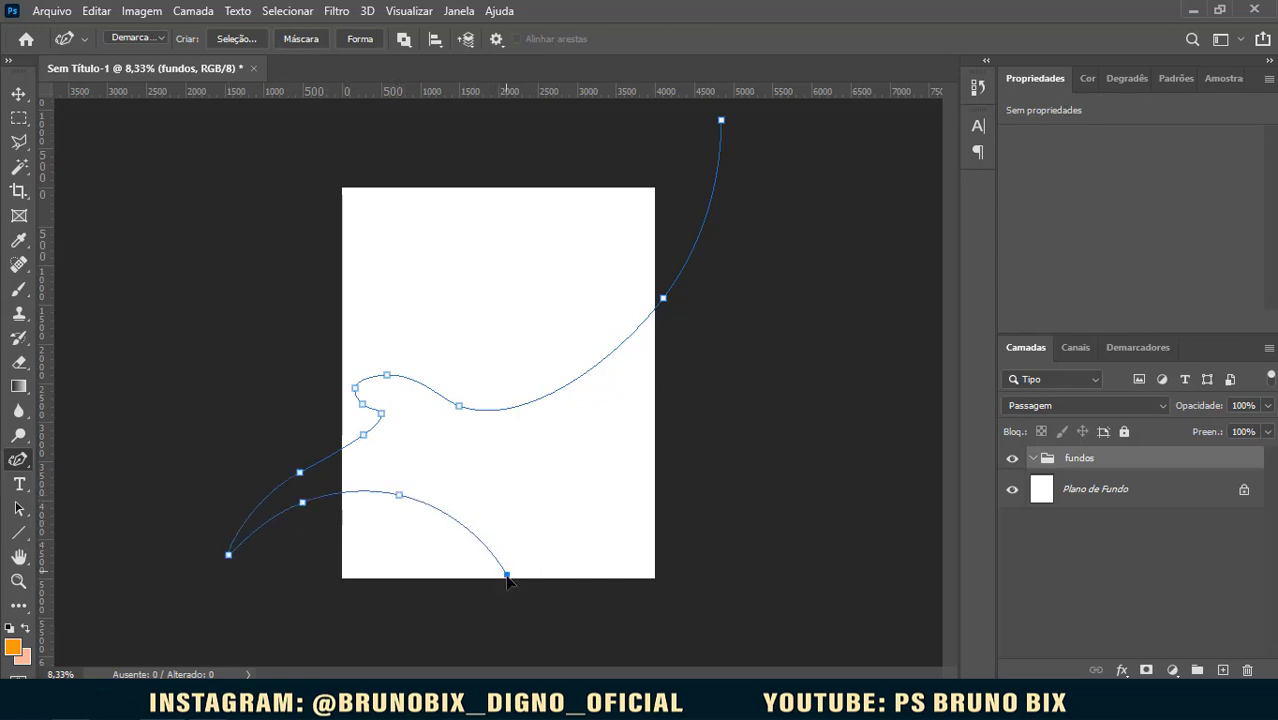
pyautogui.click(507, 577)
pyautogui.click(588, 622)
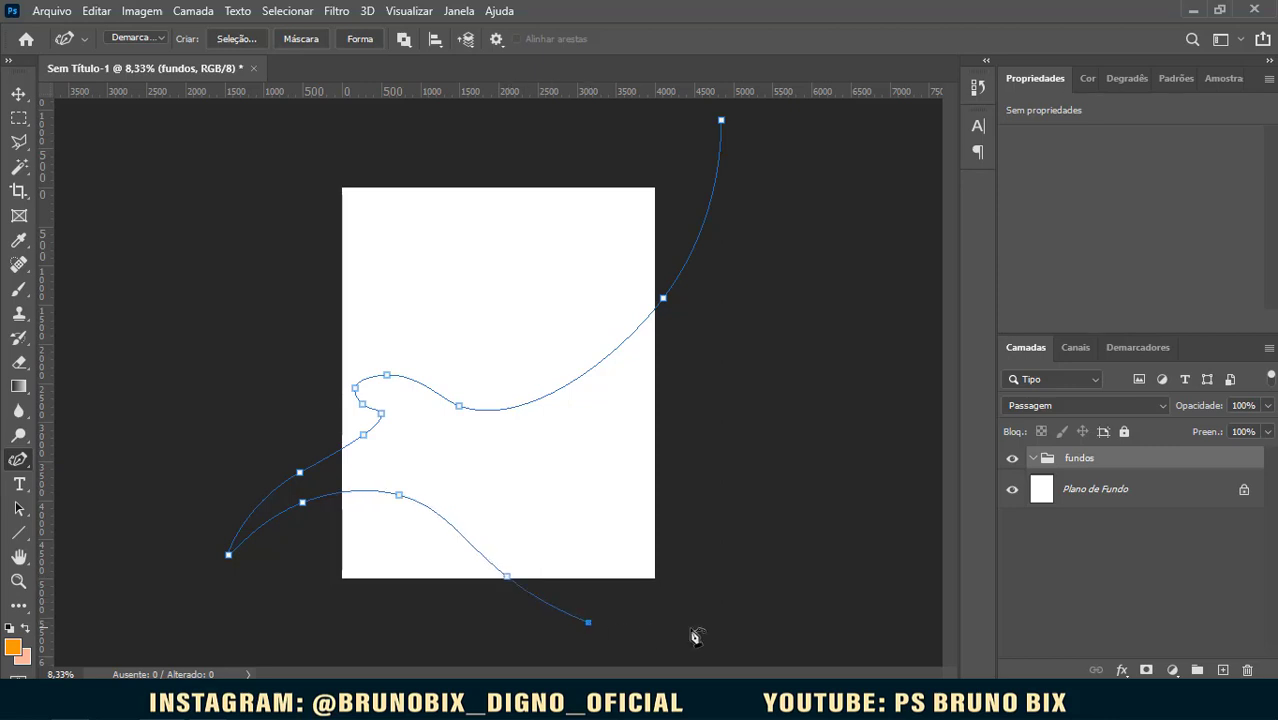
pyautogui.click(771, 615)
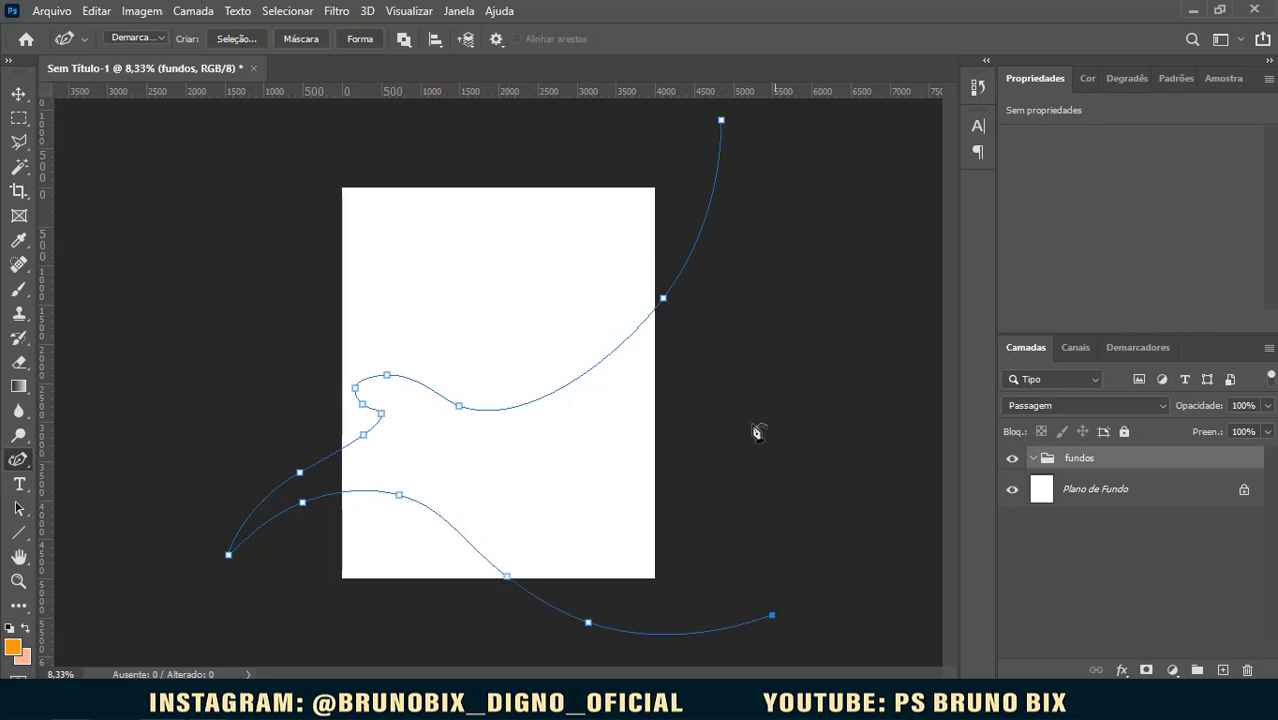
pyautogui.click(721, 121)
# Step: Reshape the path by raising the upper curve's left anchors and shifting the right-edge and upper-right anchors inward
pyautogui.scroll(3, 476, 445)
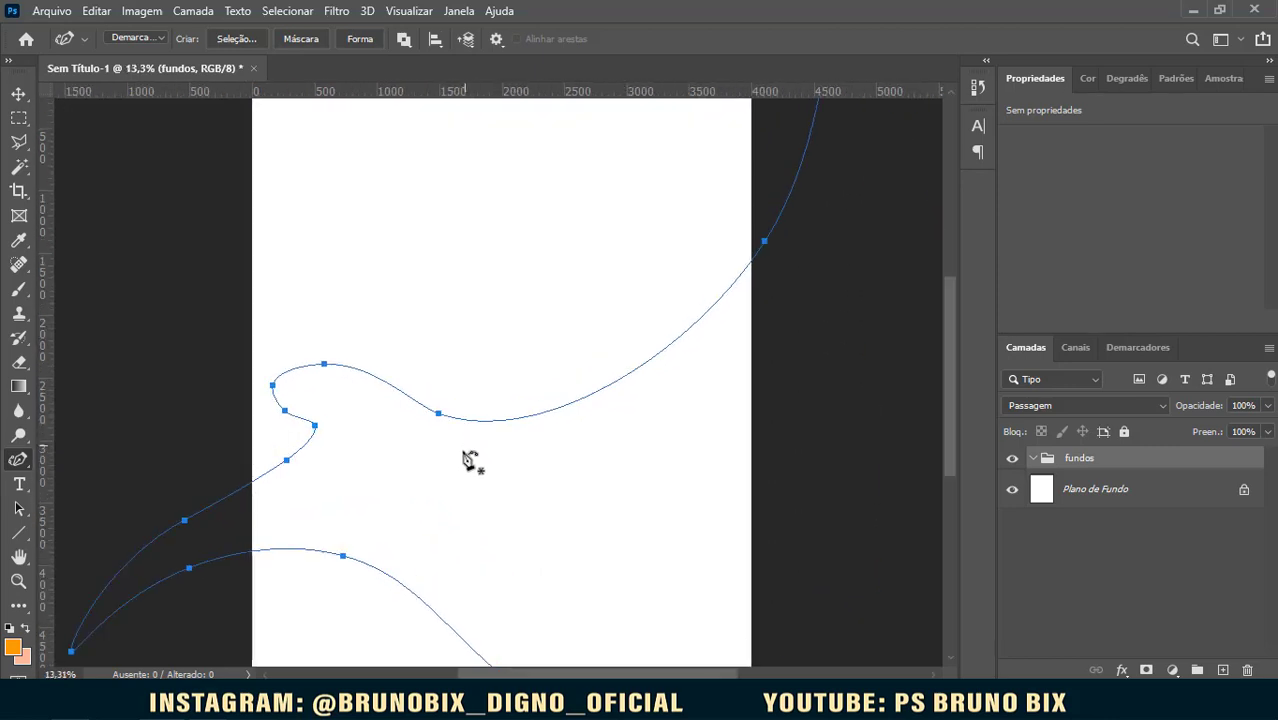
pyautogui.scroll(-2, 469, 404)
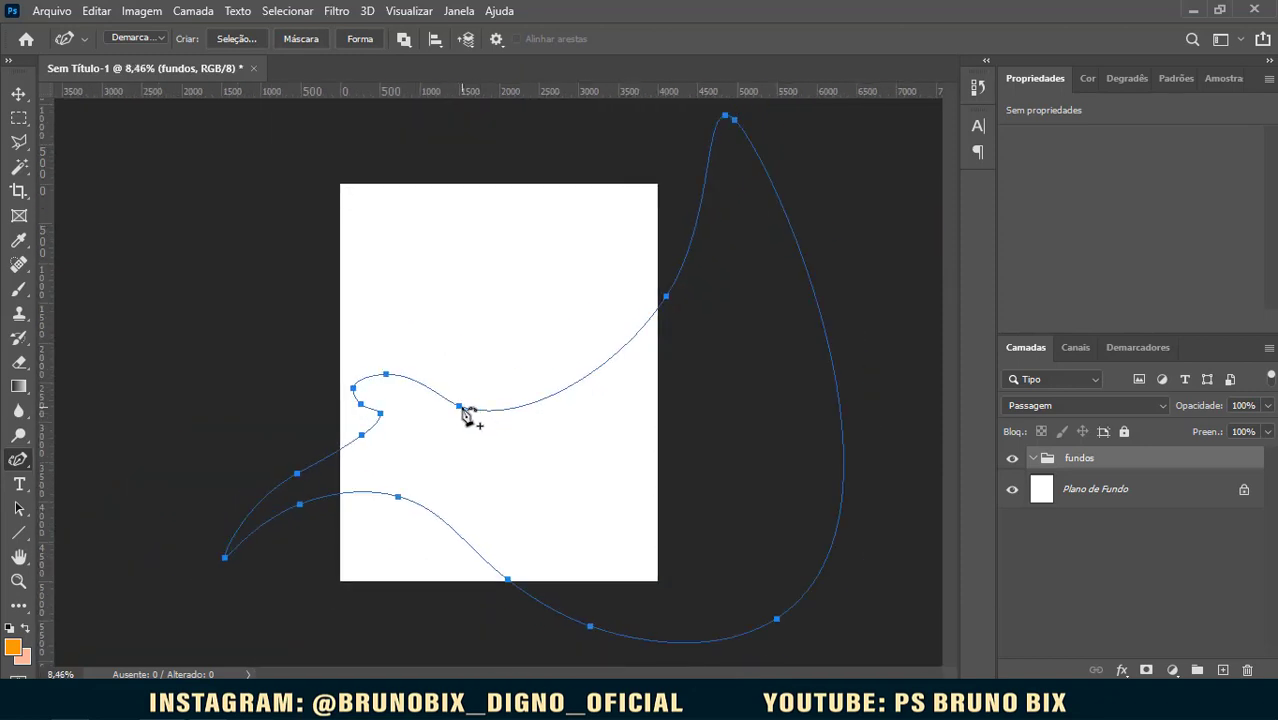
pyautogui.moveTo(459, 366); pyautogui.dragTo(456, 355)
pyautogui.moveTo(386, 374); pyautogui.dragTo(368, 397)
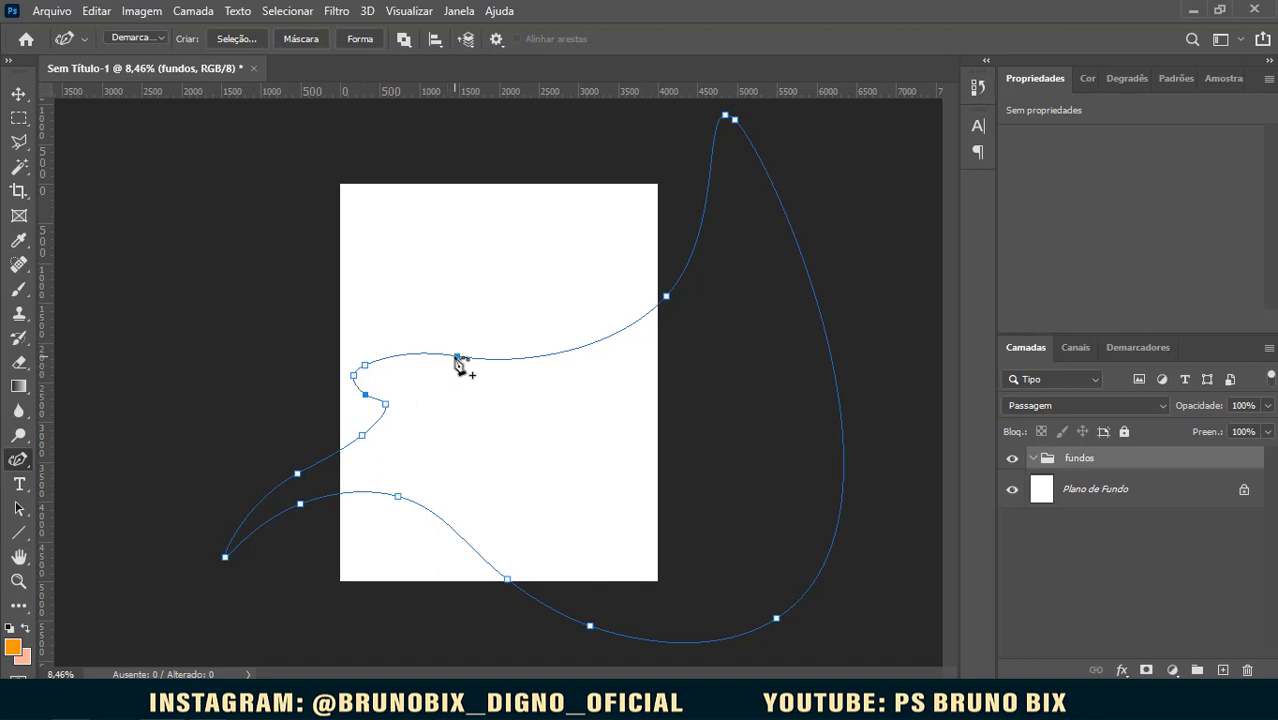
pyautogui.click(665, 297)
pyautogui.moveTo(659, 296)
pyautogui.mouseDown()
pyautogui.moveTo(637, 288)
pyautogui.moveTo(637, 299)
pyautogui.mouseUp()
pyautogui.click(726, 118)
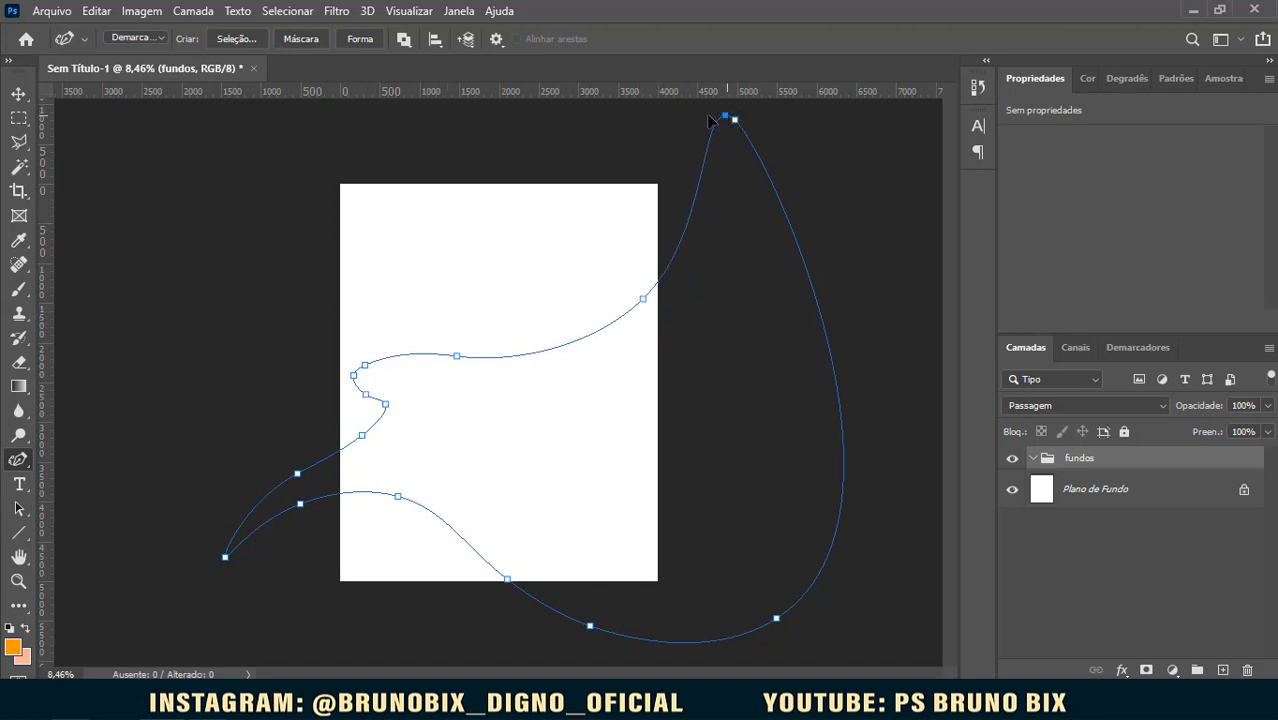
pyautogui.moveTo(710, 120); pyautogui.dragTo(703, 116)
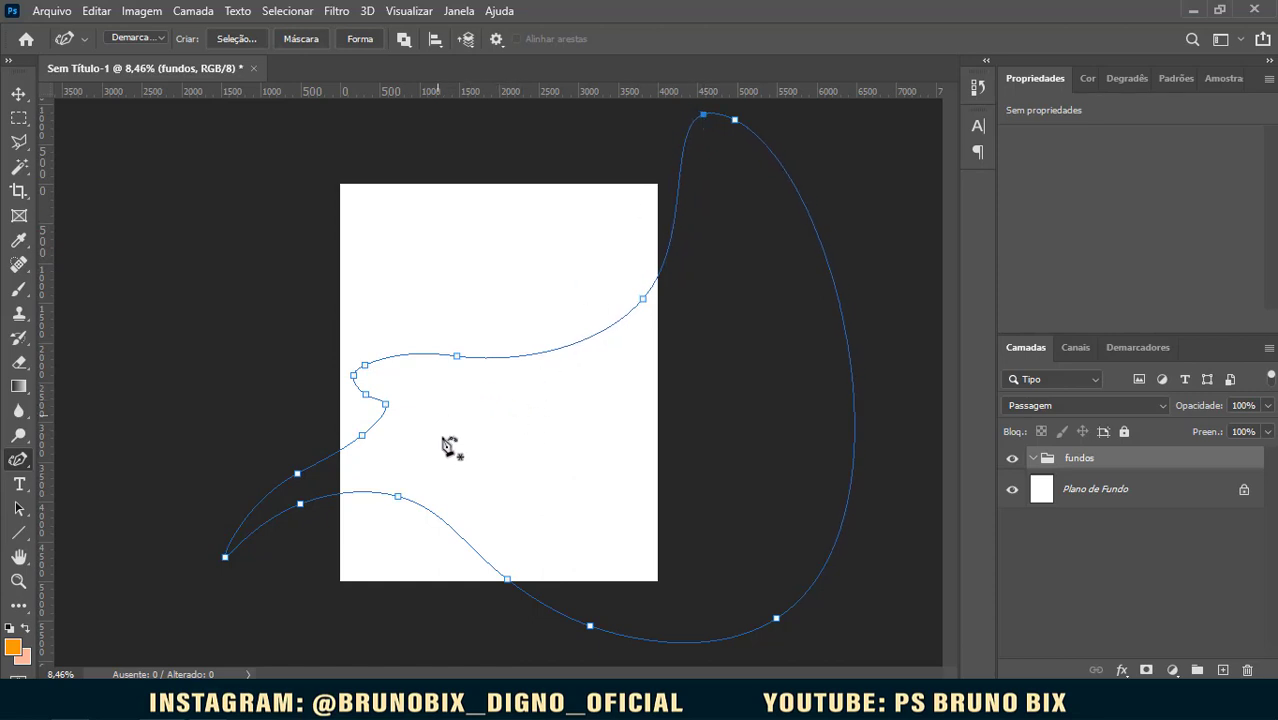
# Step: Convert the closed path into a new anti-aliased selection with a feather radius of 0 pixels
pyautogui.rightClick(530, 447)
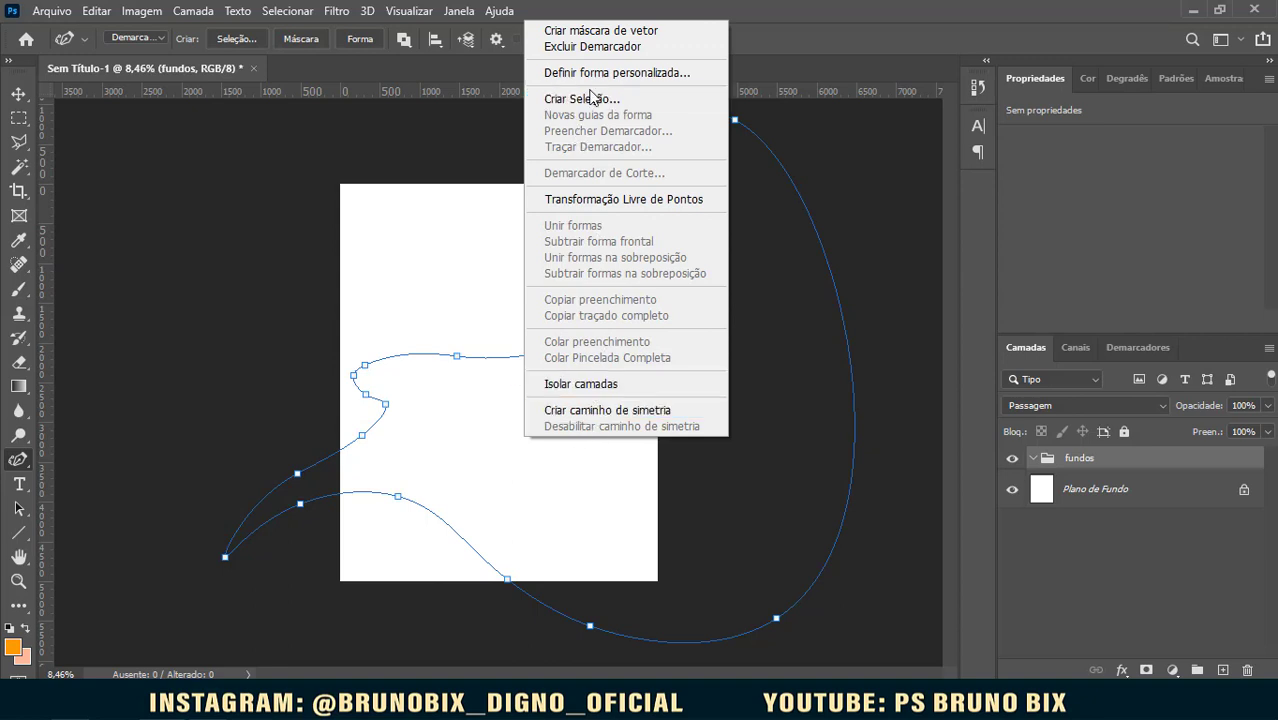
pyautogui.click(627, 100)
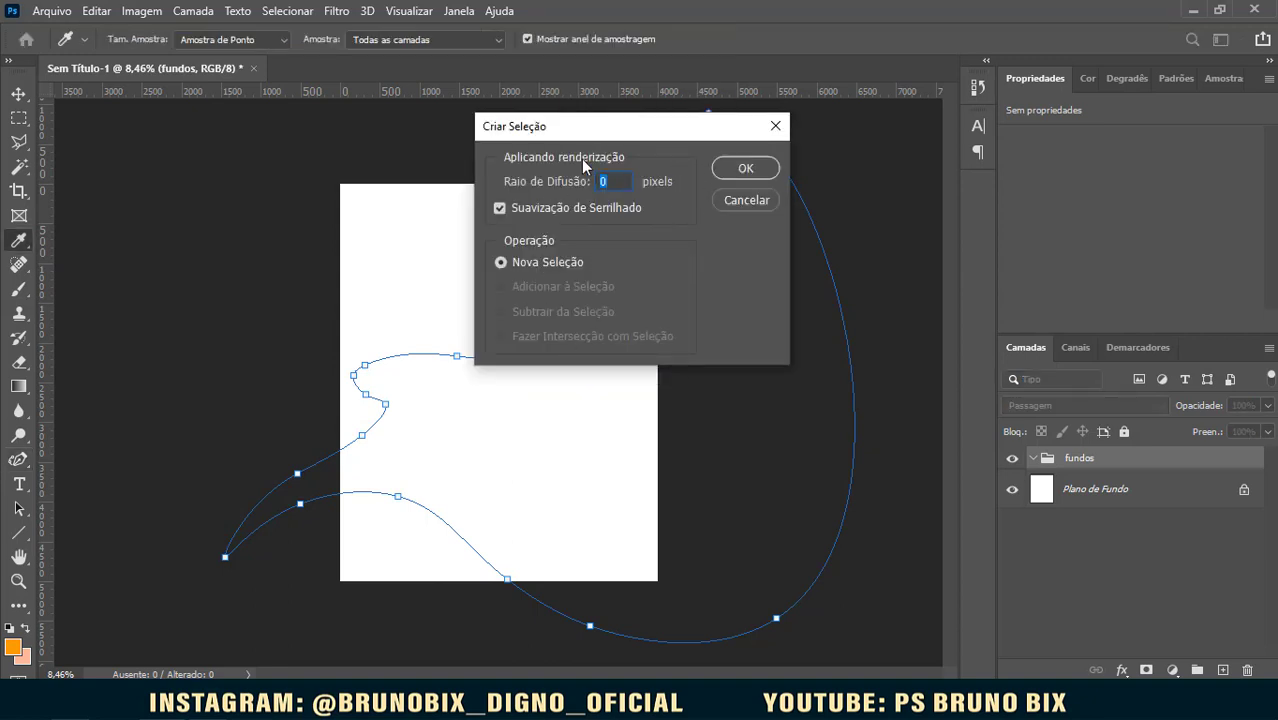
pyautogui.moveTo(549, 126); pyautogui.dragTo(762, 176)
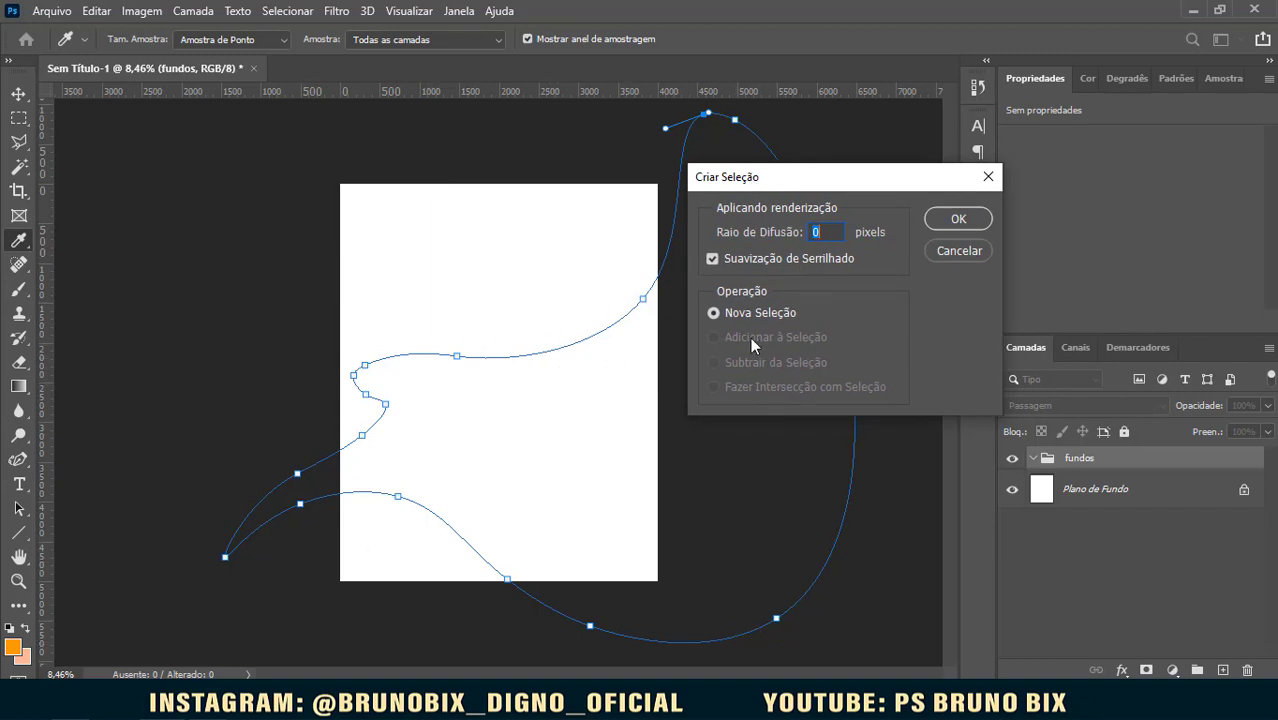
pyautogui.click(958, 221)
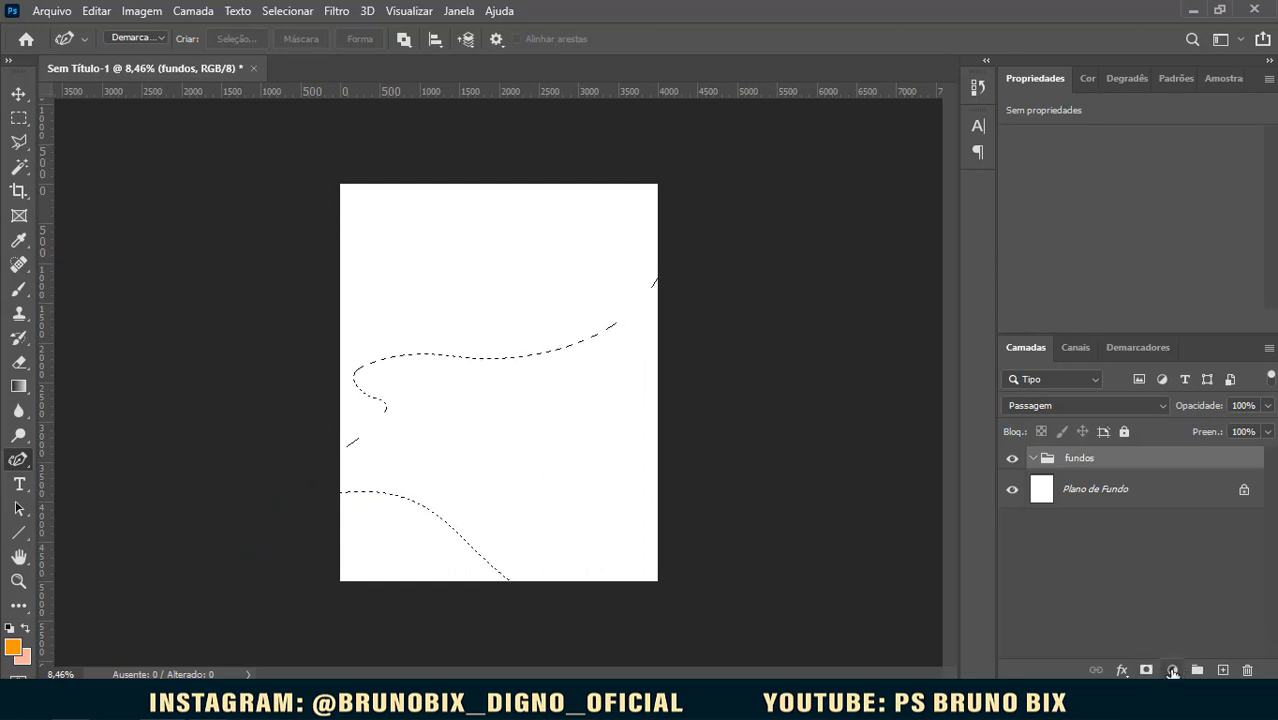
# Step: Fill the selected wave with a solid color fill layer in orange ff9c02 inside the fundos group
pyautogui.click(1172, 670)
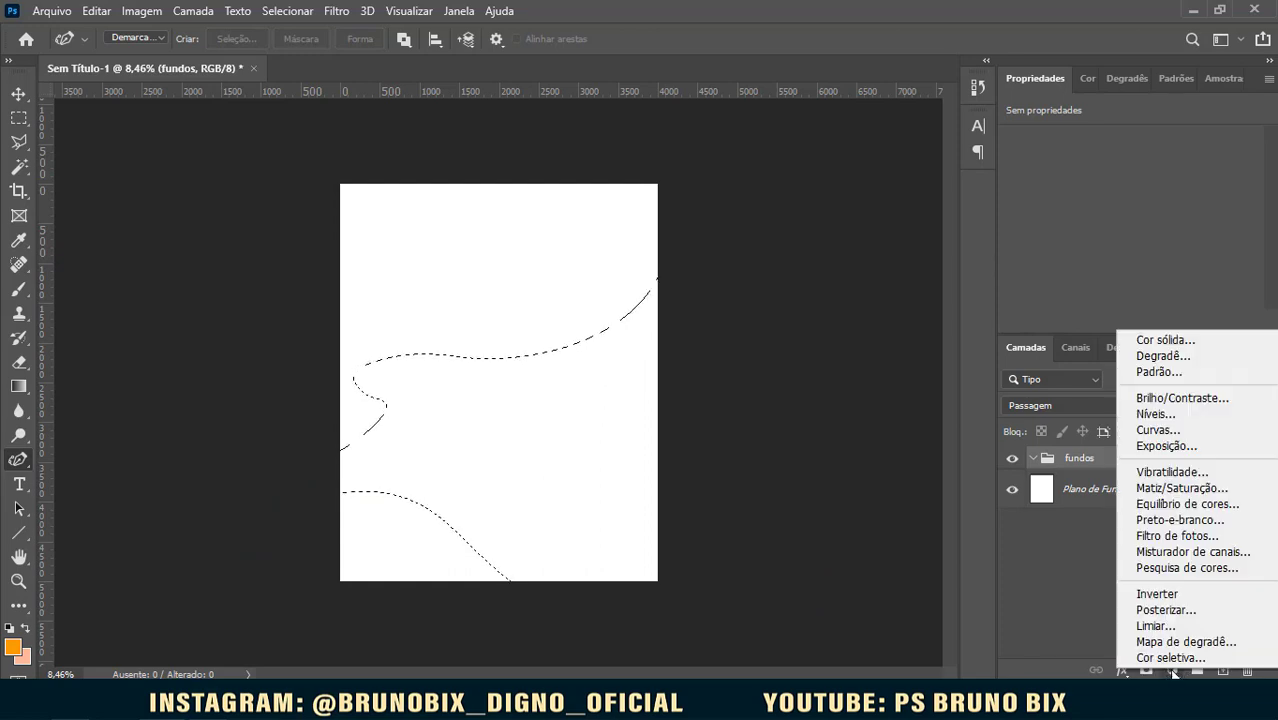
pyautogui.click(1166, 339)
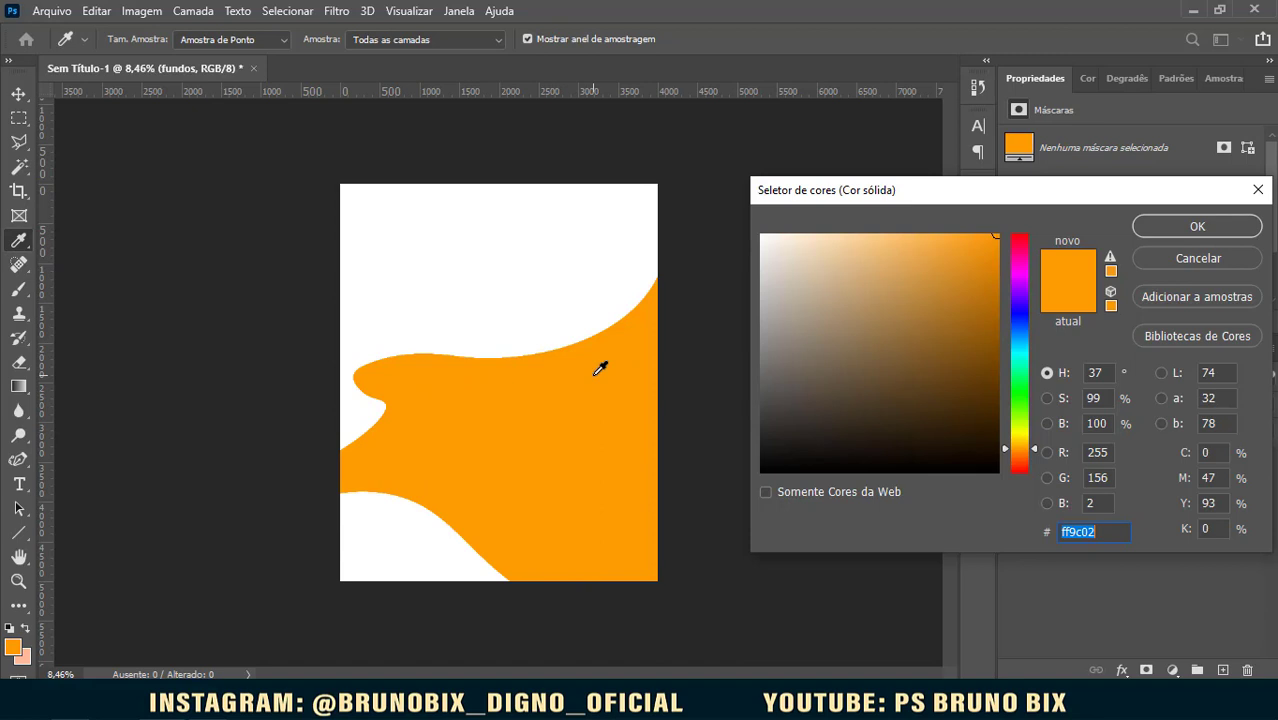
pyautogui.click(1197, 228)
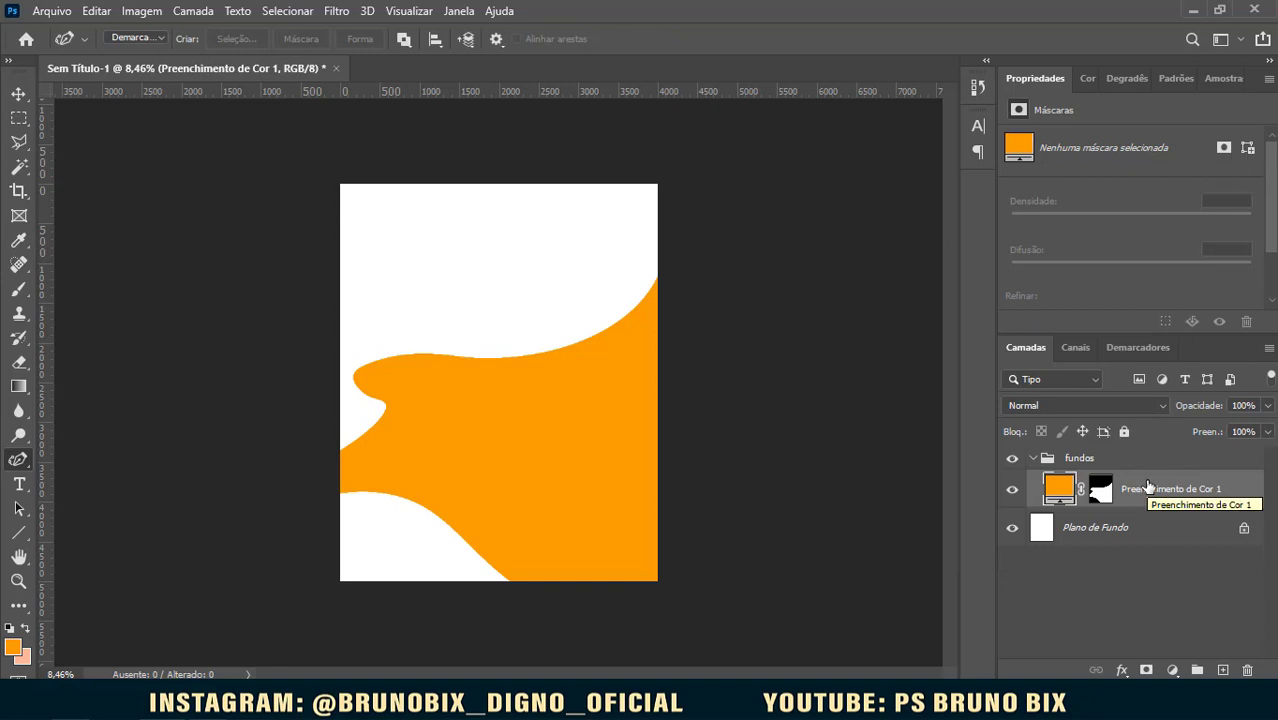
# Step: Duplicate the orange wave fill layer and recolor the lower of the two layers to peach ffba9a
pyautogui.hotkey('ctrl', 'j')
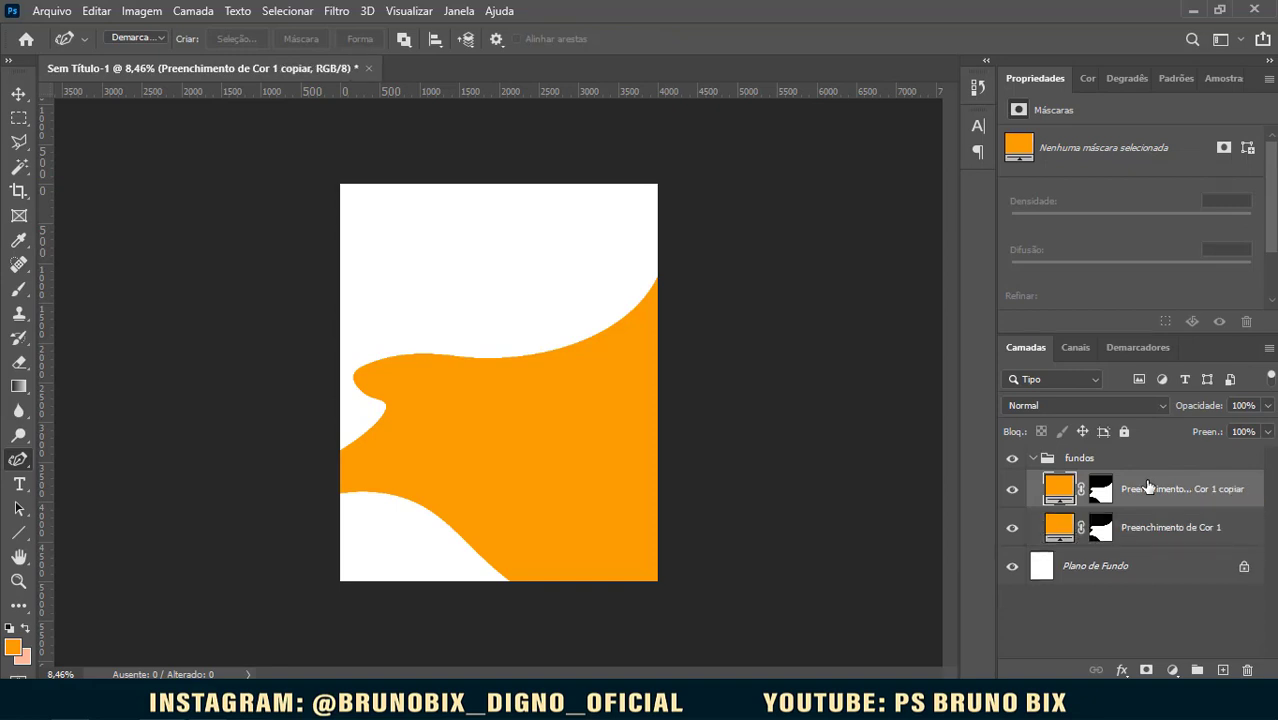
pyautogui.doubleClick(1064, 531)
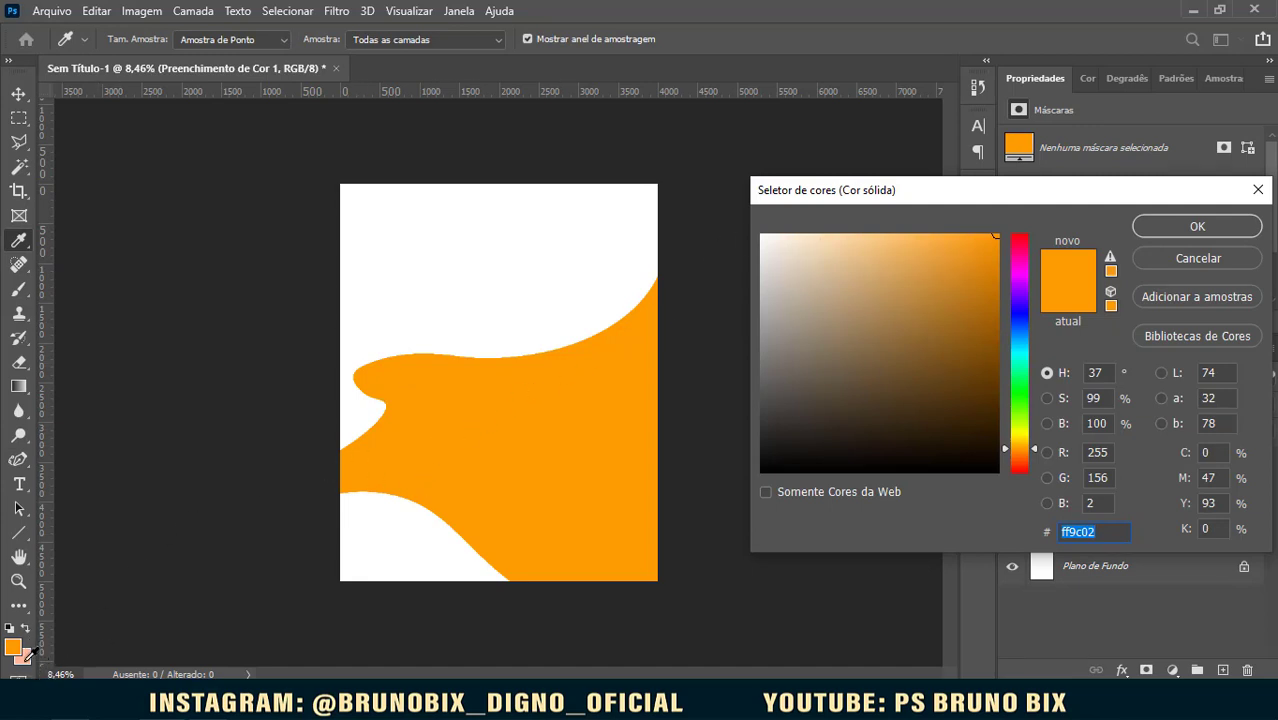
pyautogui.write('ffba9a')
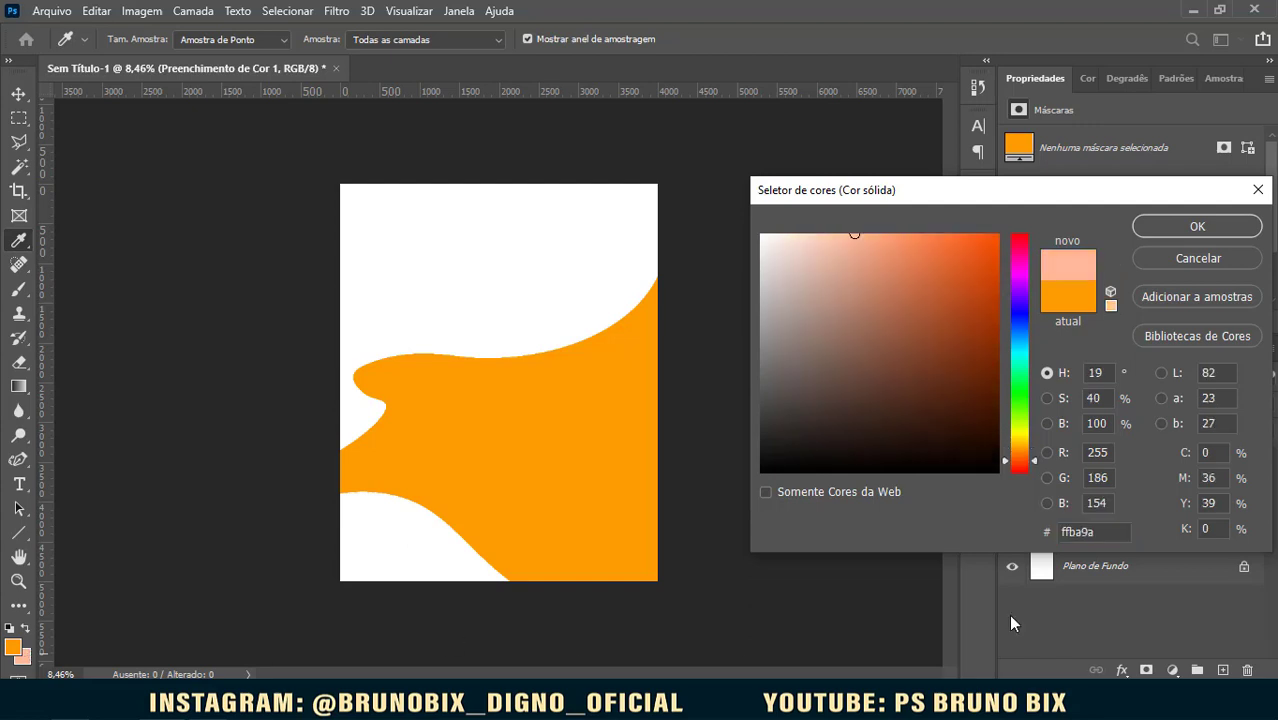
pyautogui.moveTo(1103, 531); pyautogui.dragTo(1035, 531)
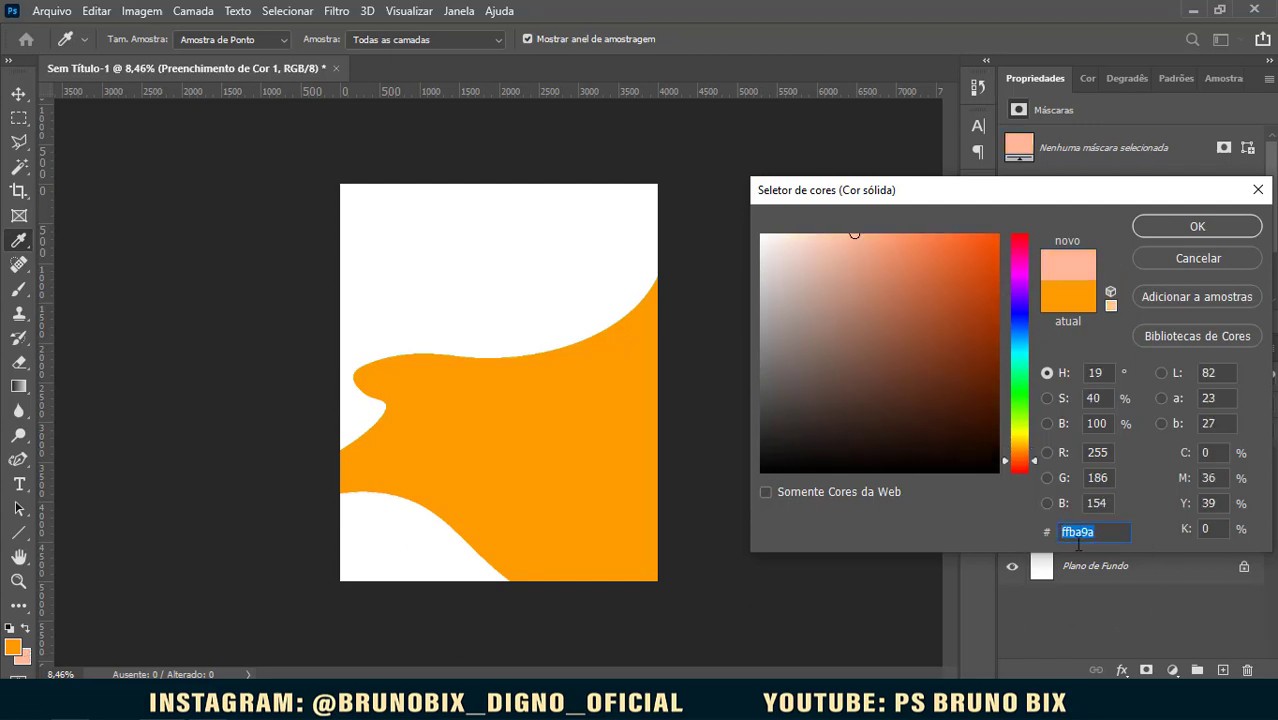
pyautogui.click(1177, 227)
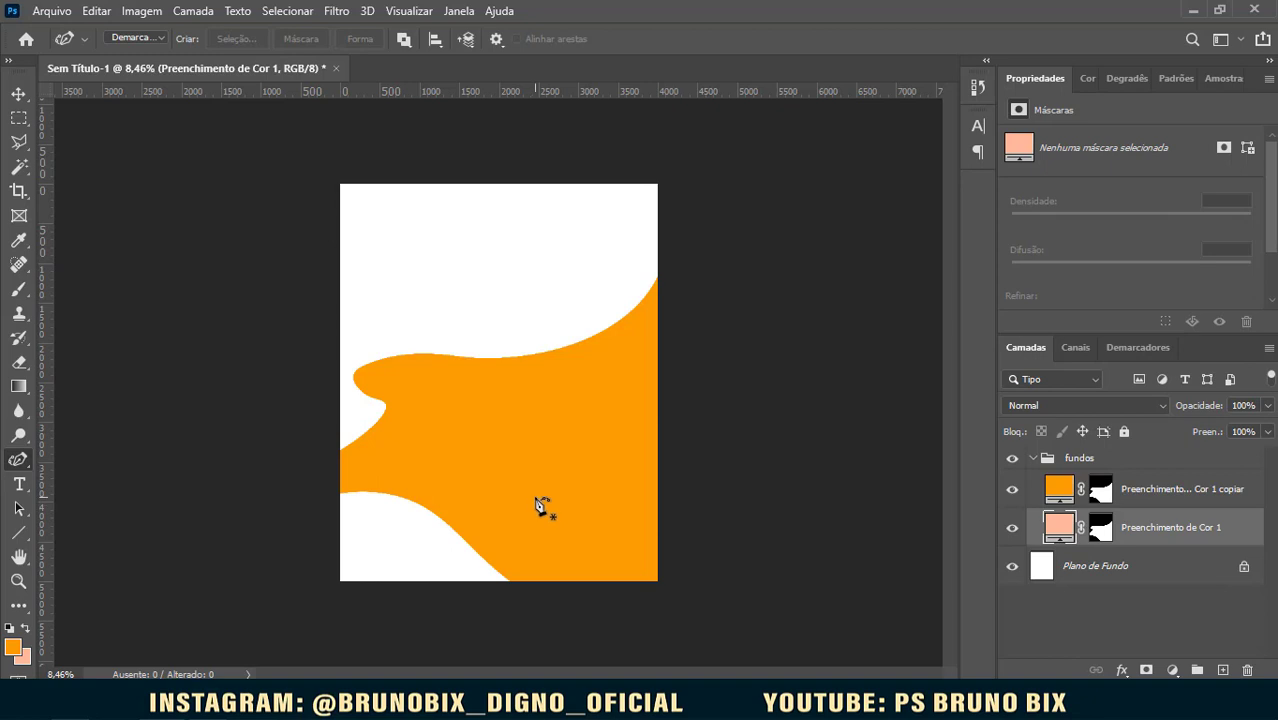
# Step: Enlarge the peach wave around the orange one to about 112% width and 118% height
pyautogui.hotkey('ctrl', 't')
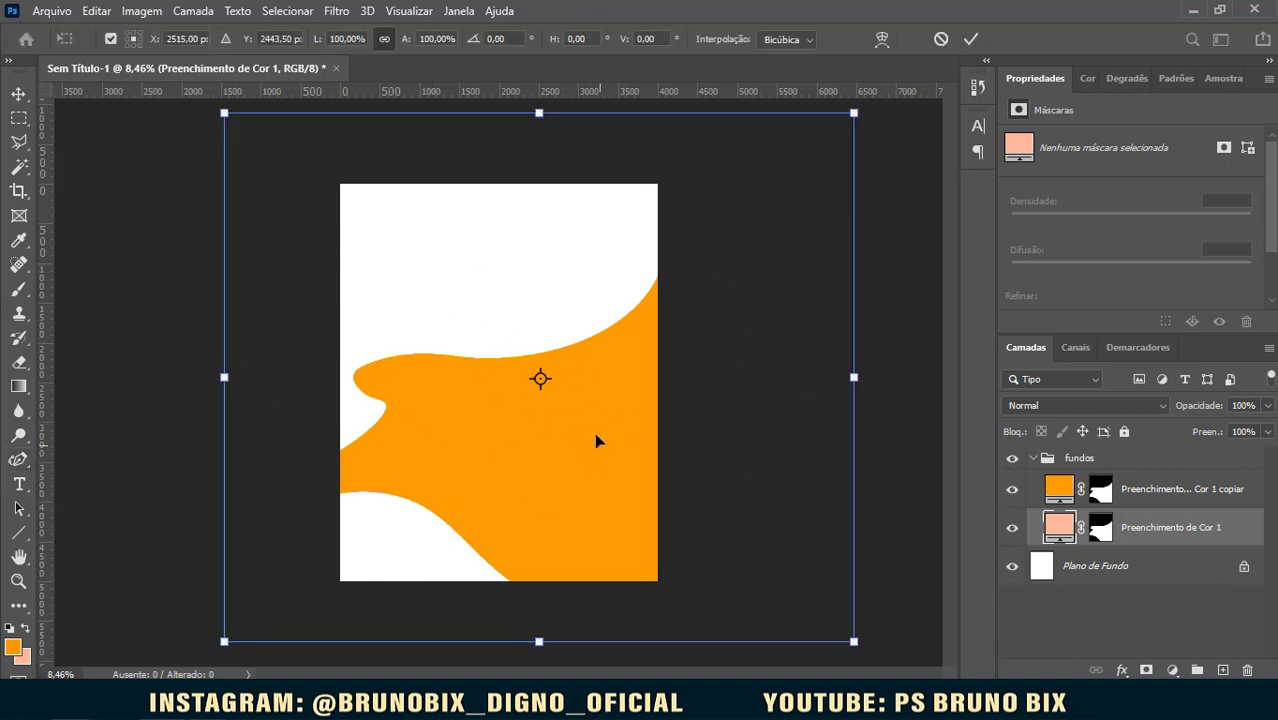
pyautogui.moveTo(561, 390); pyautogui.dragTo(505, 459)
pyautogui.hotkey('ctrl', 'z')
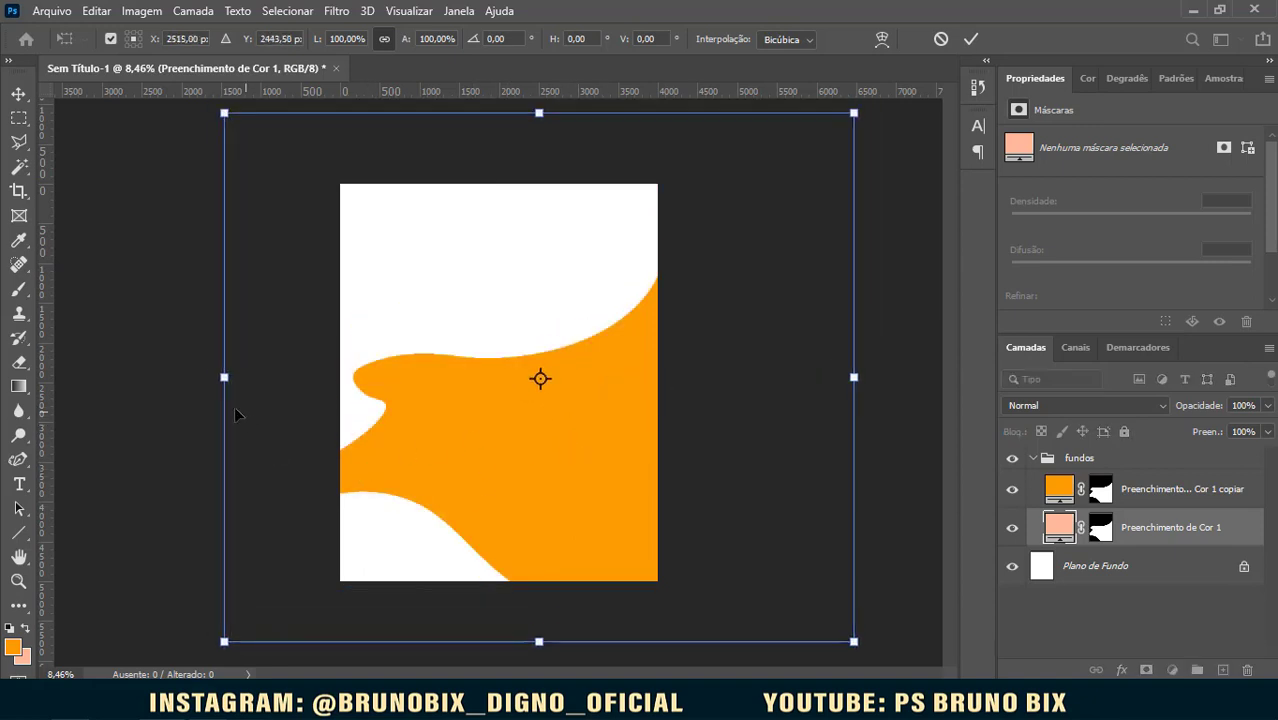
pyautogui.scroll(-5, 308, 523)
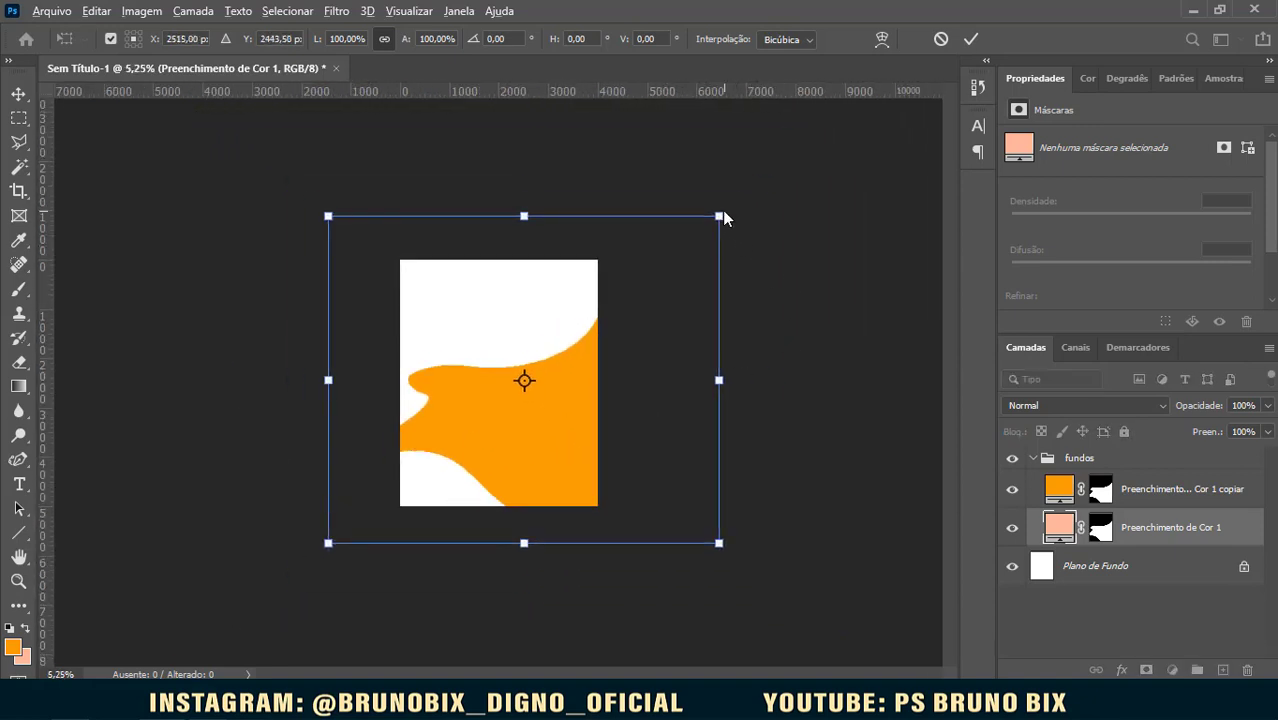
pyautogui.moveTo(719, 216); pyautogui.dragTo(742, 197)
pyautogui.moveTo(525, 197); pyautogui.dragTo(525, 182)
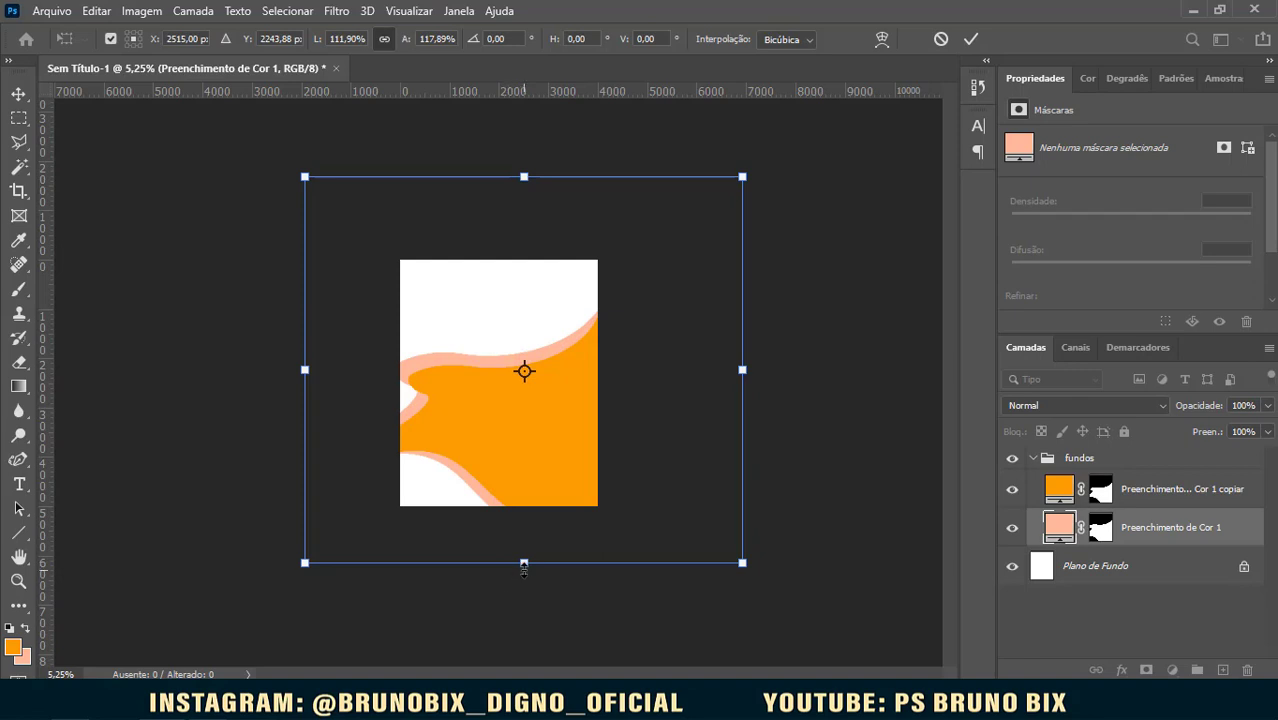
pyautogui.moveTo(524, 566); pyautogui.dragTo(524, 563)
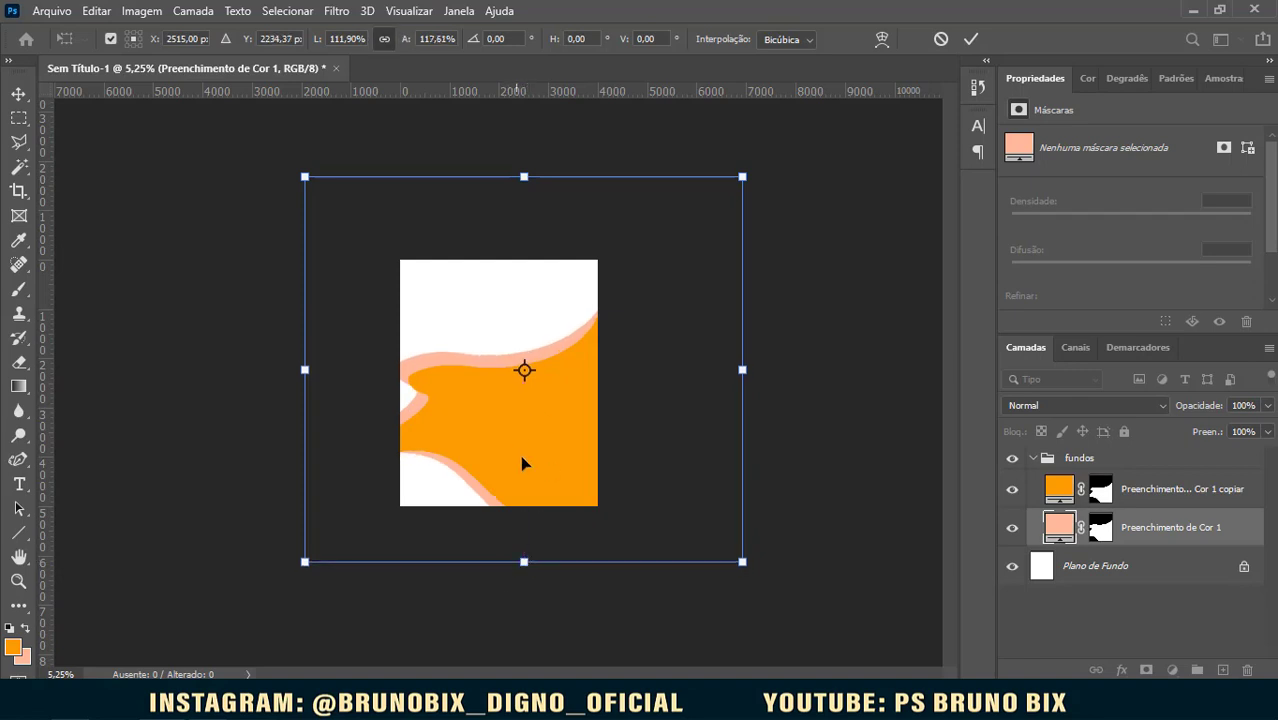
pyautogui.press('Return')
pyautogui.press('p')
# Step: Move the orange wave slightly upward so a peach band shows along both its upper and lower curves
pyautogui.scroll(4, 537, 422)
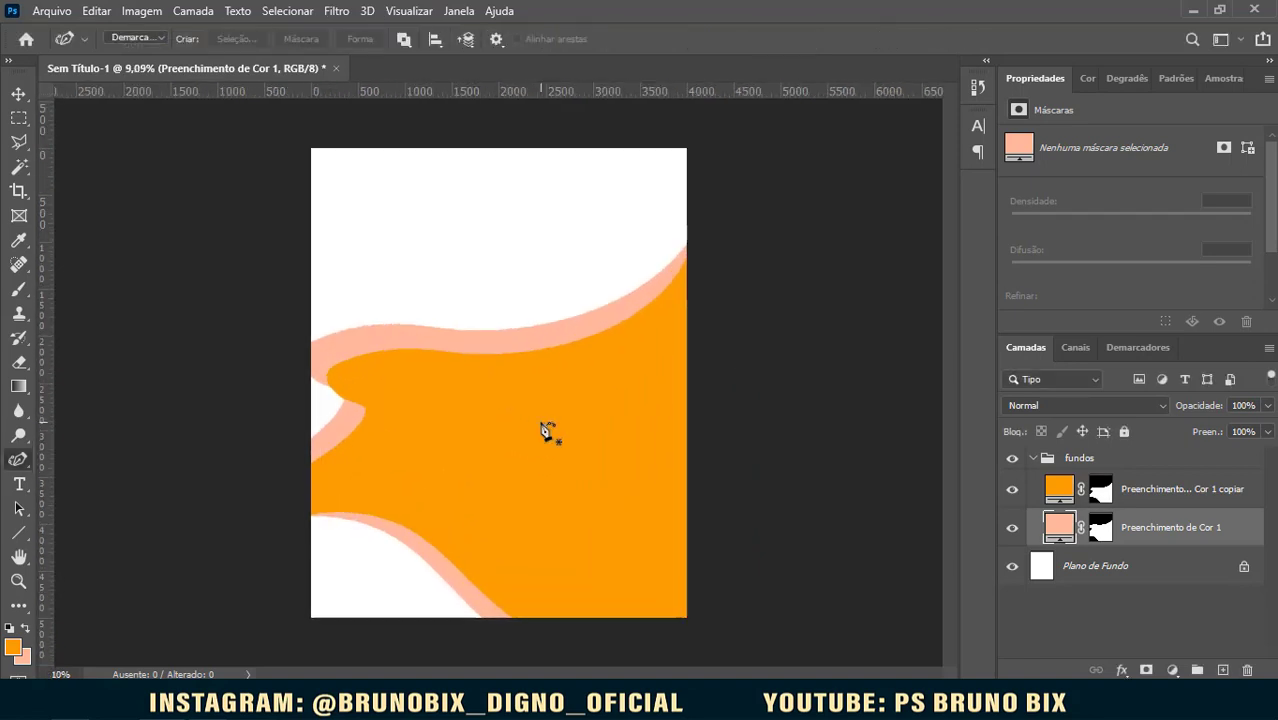
pyautogui.click(19, 94)
pyautogui.moveTo(490, 422); pyautogui.dragTo(466, 412)
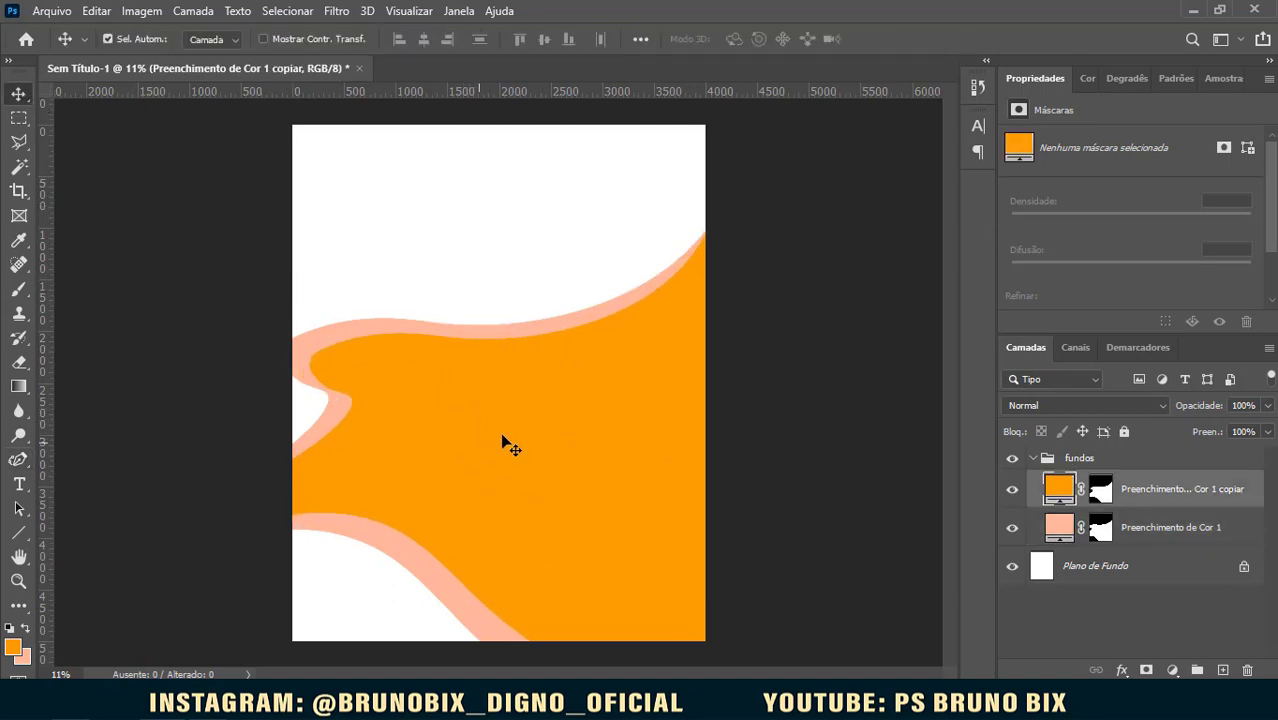
pyautogui.scroll(-1, 553, 457)
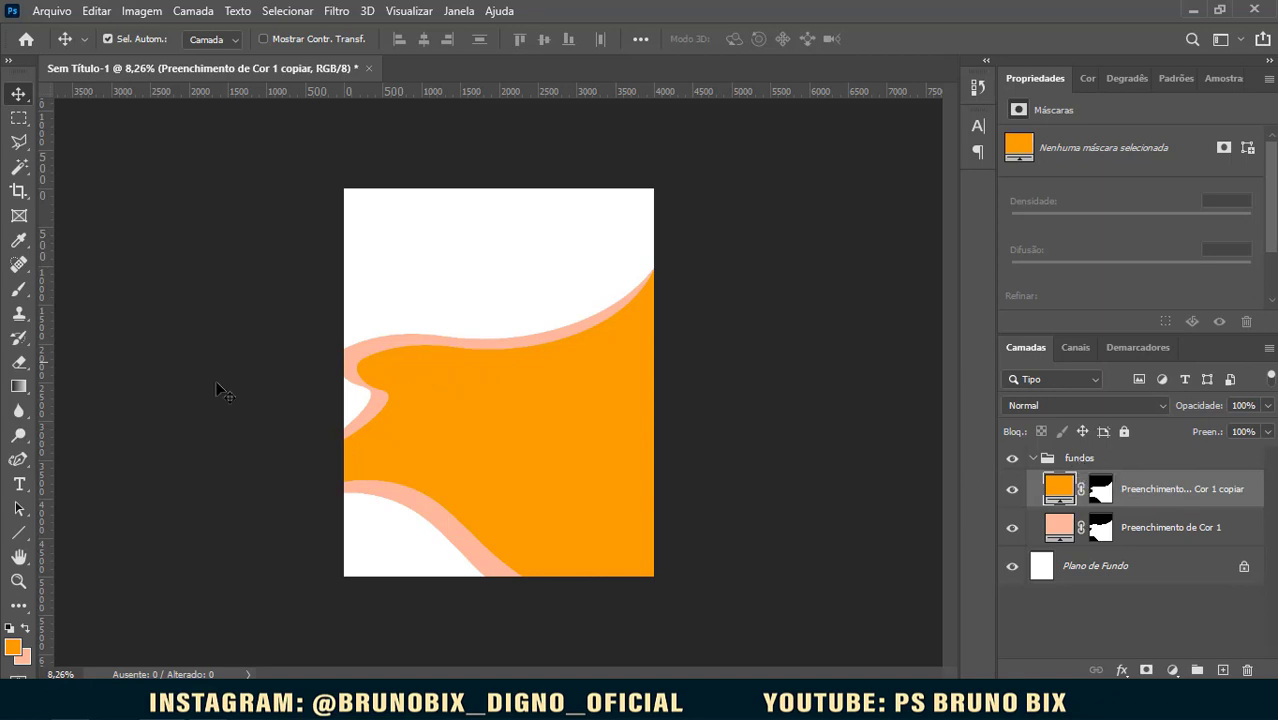
# Step: Draw a closed, rounded six-curve-free blob path over the middle of the orange wave with the Curvature Pen tool
pyautogui.click(15, 462)
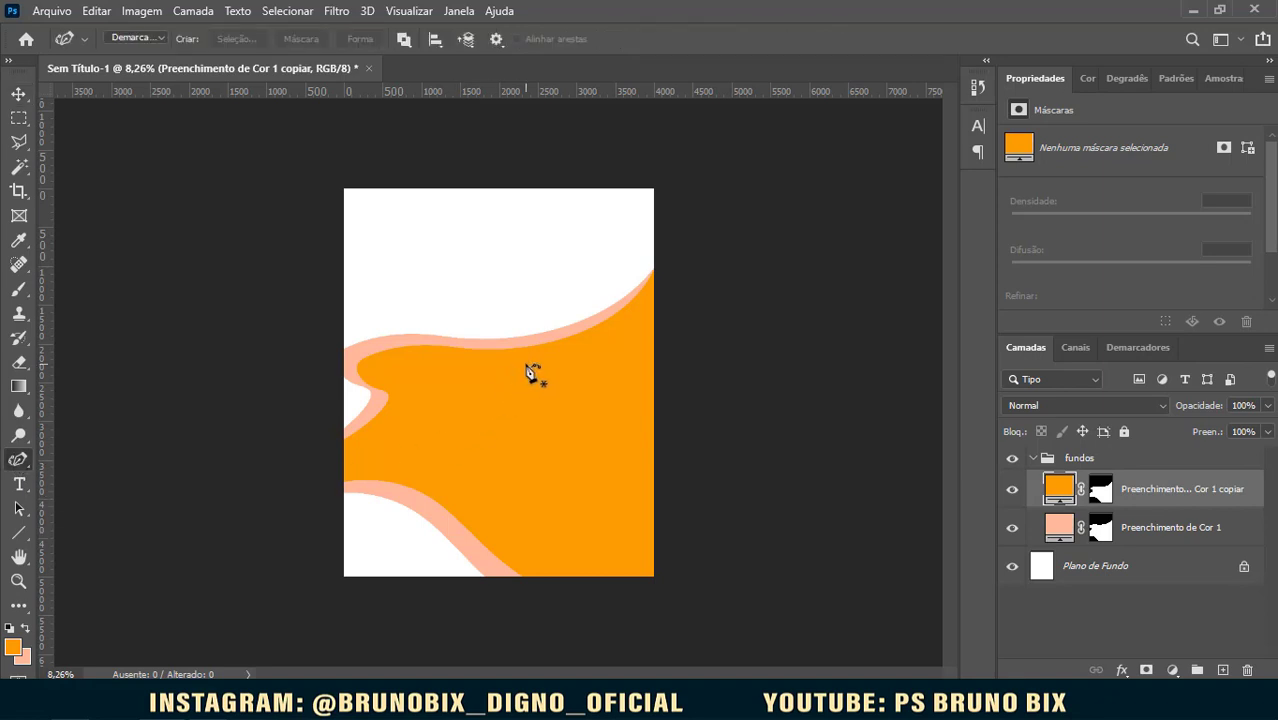
pyautogui.click(567, 357)
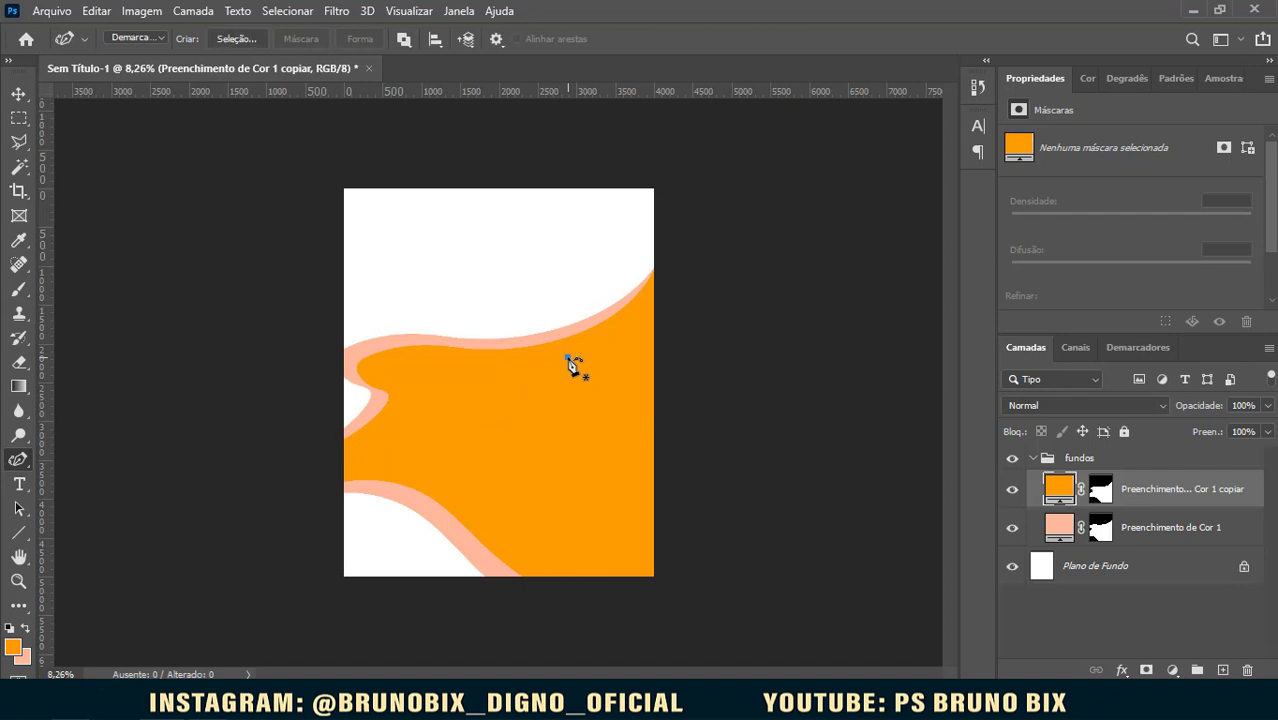
pyautogui.click(381, 427)
pyautogui.click(532, 512)
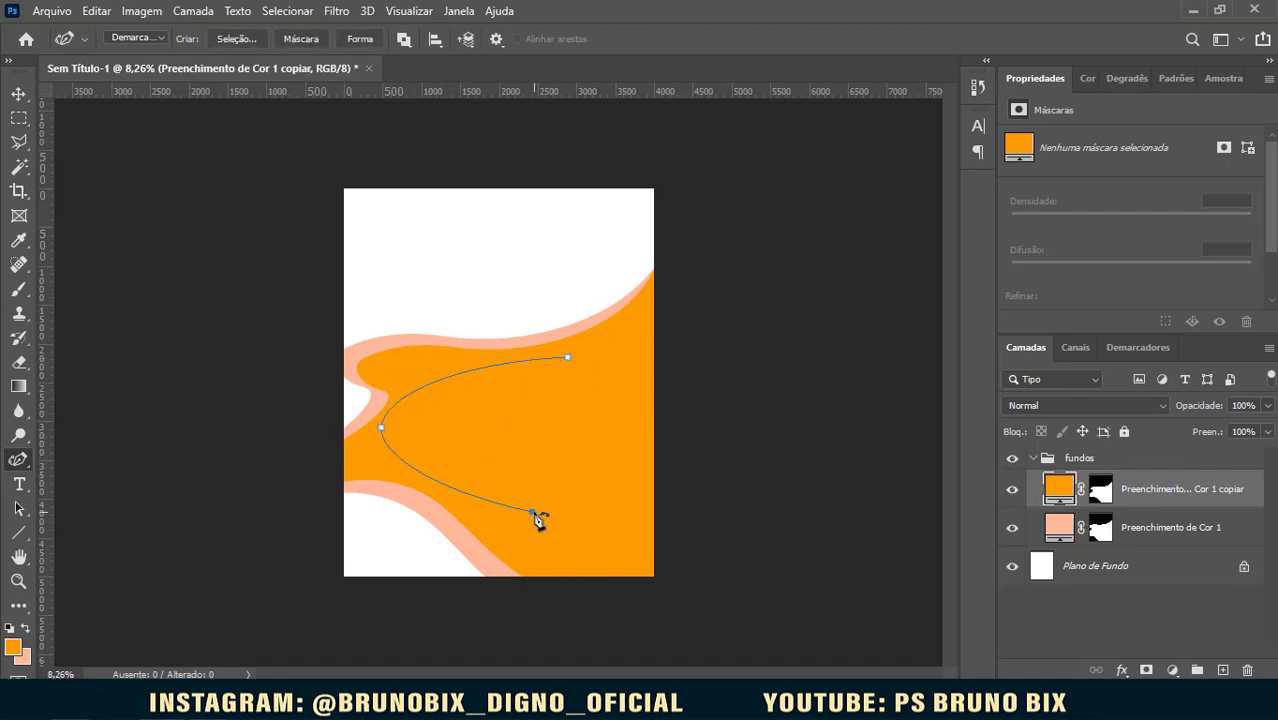
pyautogui.click(598, 508)
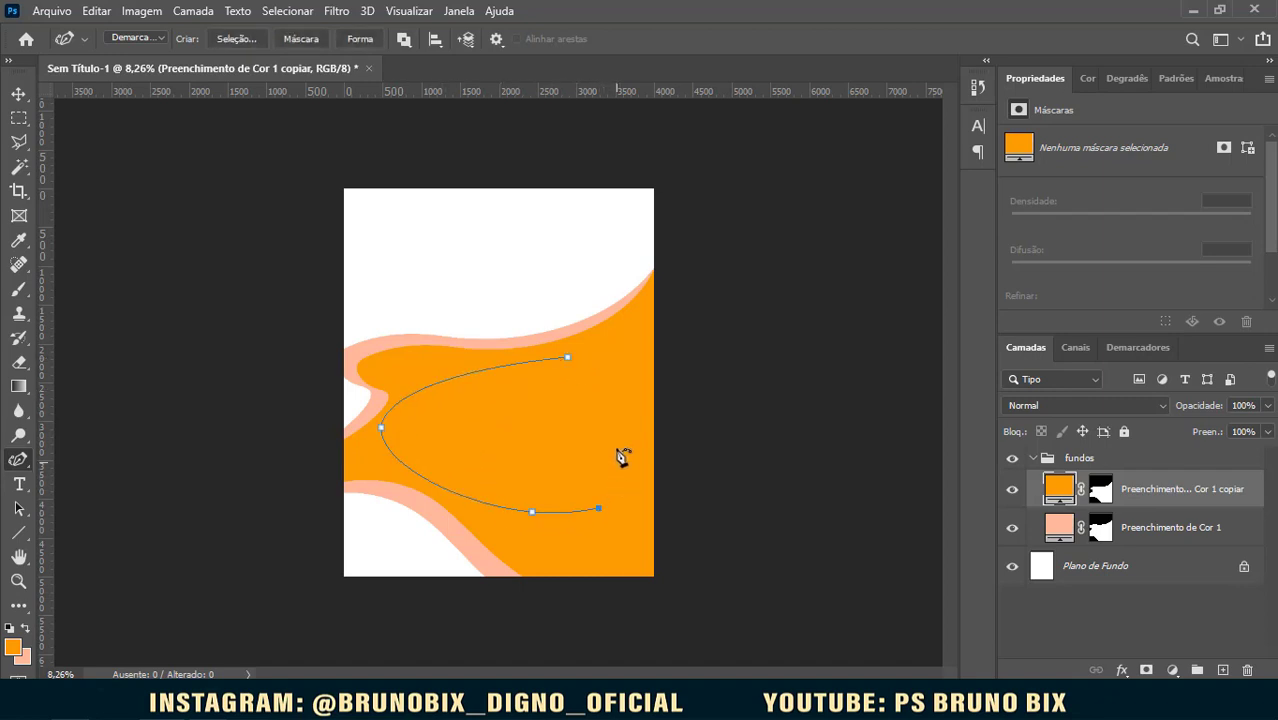
pyautogui.click(614, 369)
pyautogui.click(568, 358)
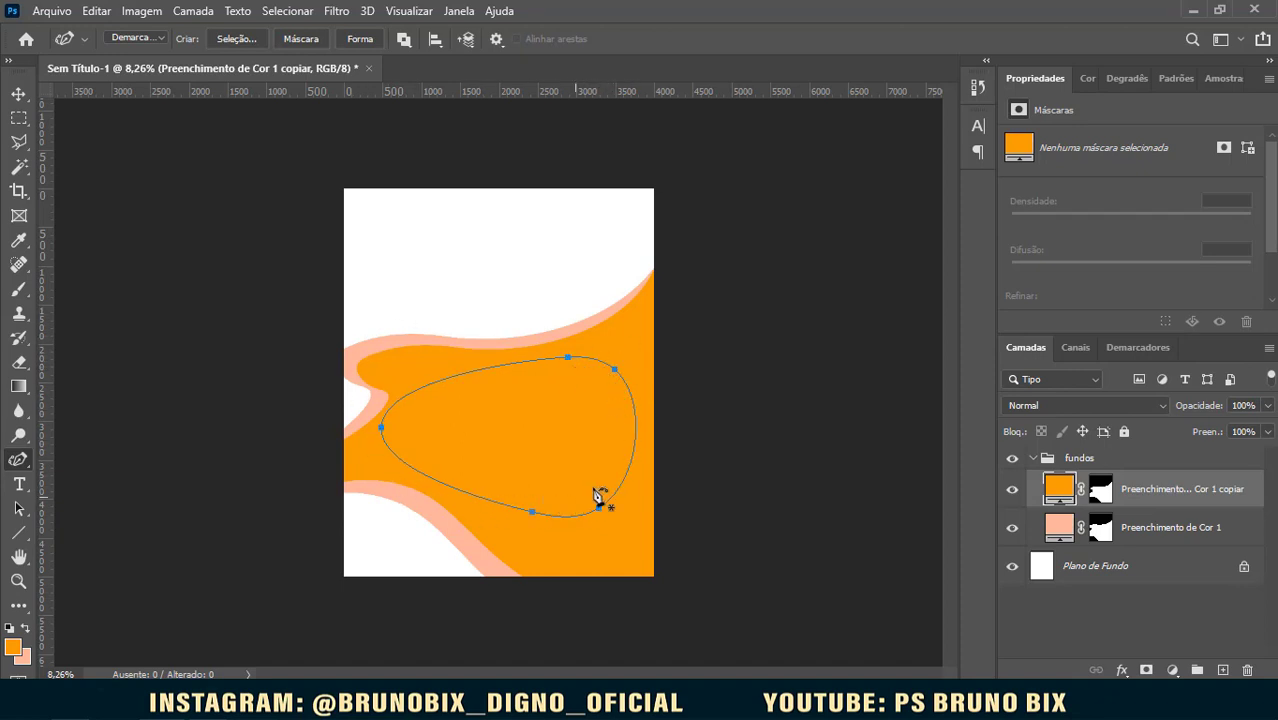
# Step: Reshape the blob path by raising its top anchor, adding an upper-left anchor and shifting the lower anchor left
pyautogui.moveTo(568, 358); pyautogui.dragTo(572, 347)
pyautogui.click(449, 371)
pyautogui.moveTo(449, 371); pyautogui.dragTo(446, 383)
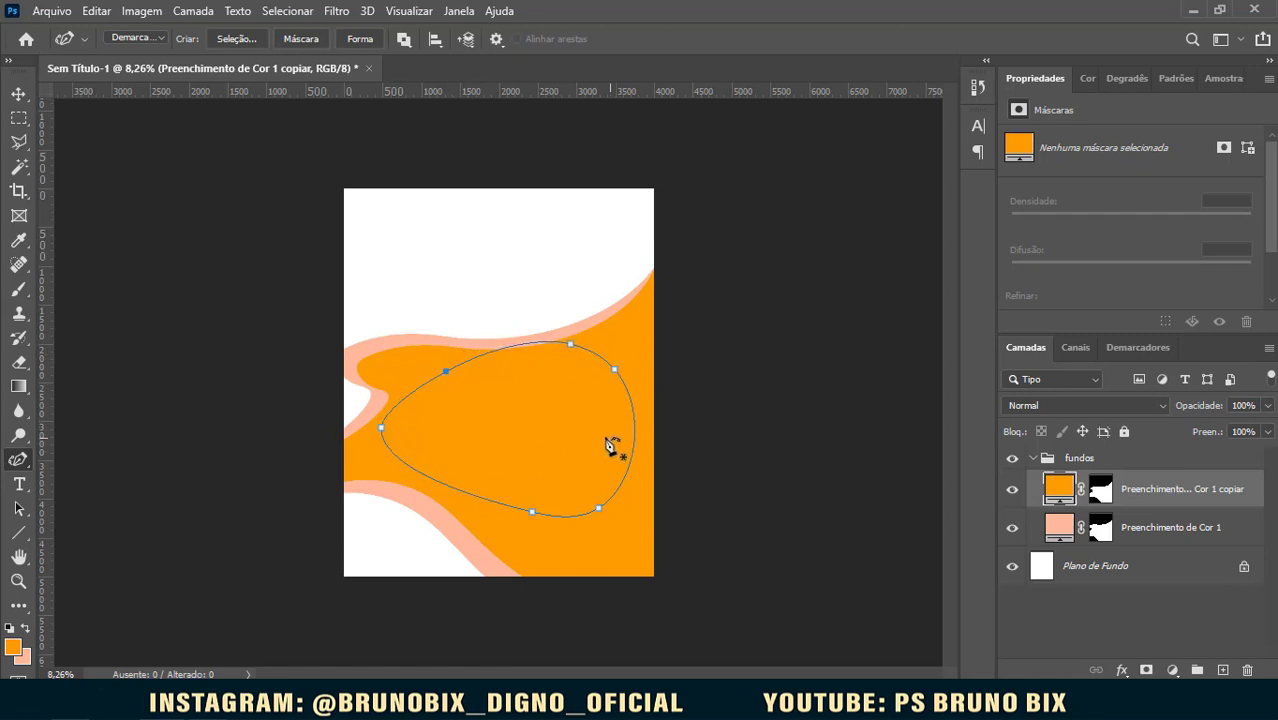
pyautogui.click(522, 509)
pyautogui.moveTo(525, 510); pyautogui.dragTo(468, 510)
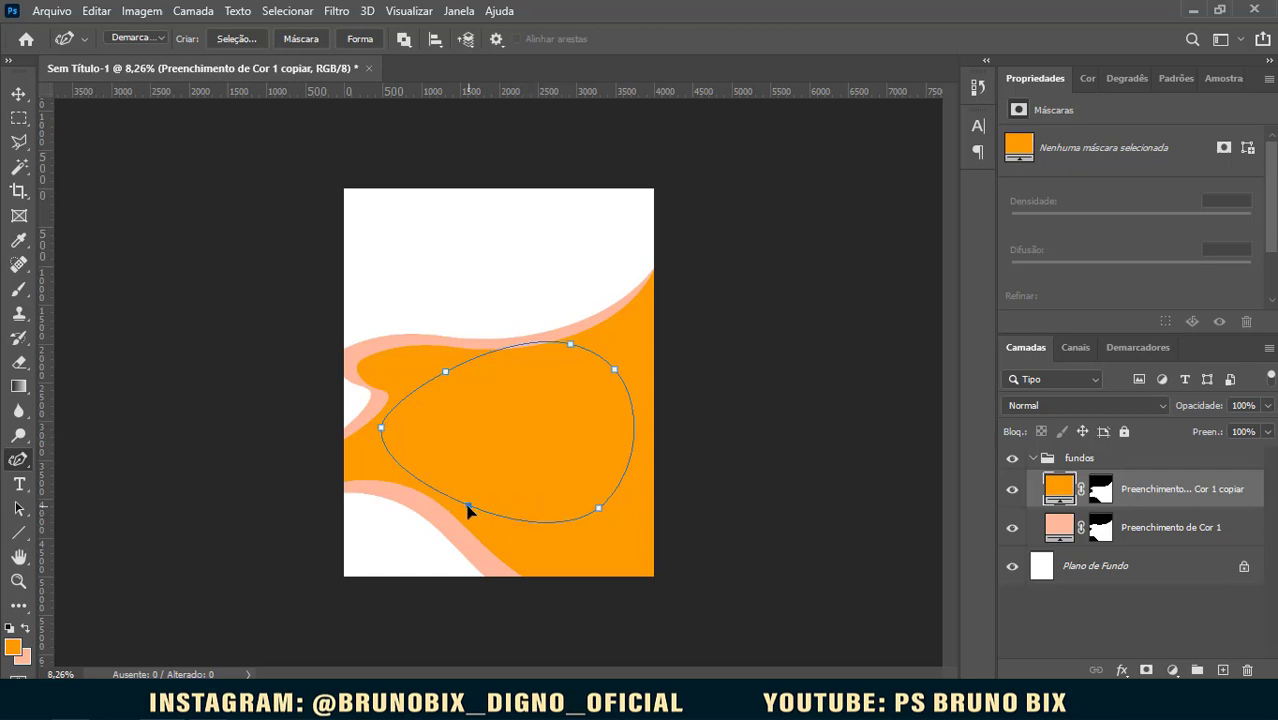
# Step: Convert the blob path into a new anti-aliased selection with a feather radius of 0 pixels
pyautogui.rightClick(529, 436)
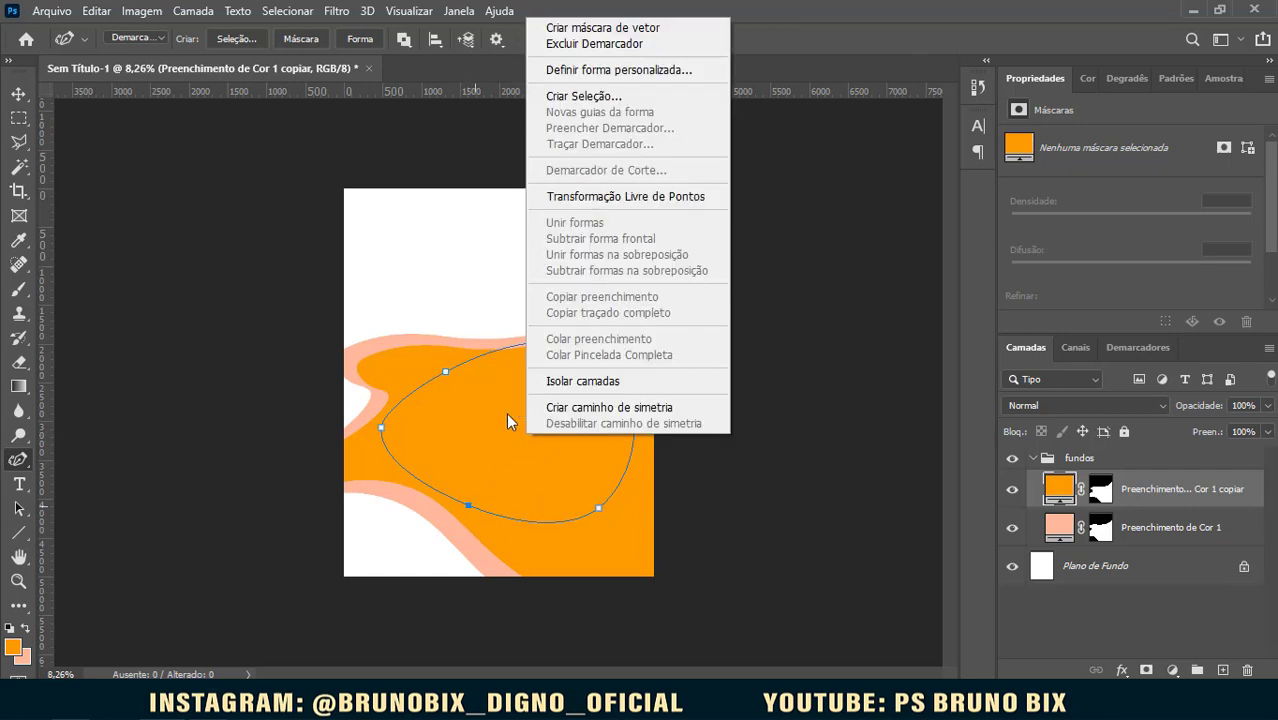
pyautogui.click(575, 96)
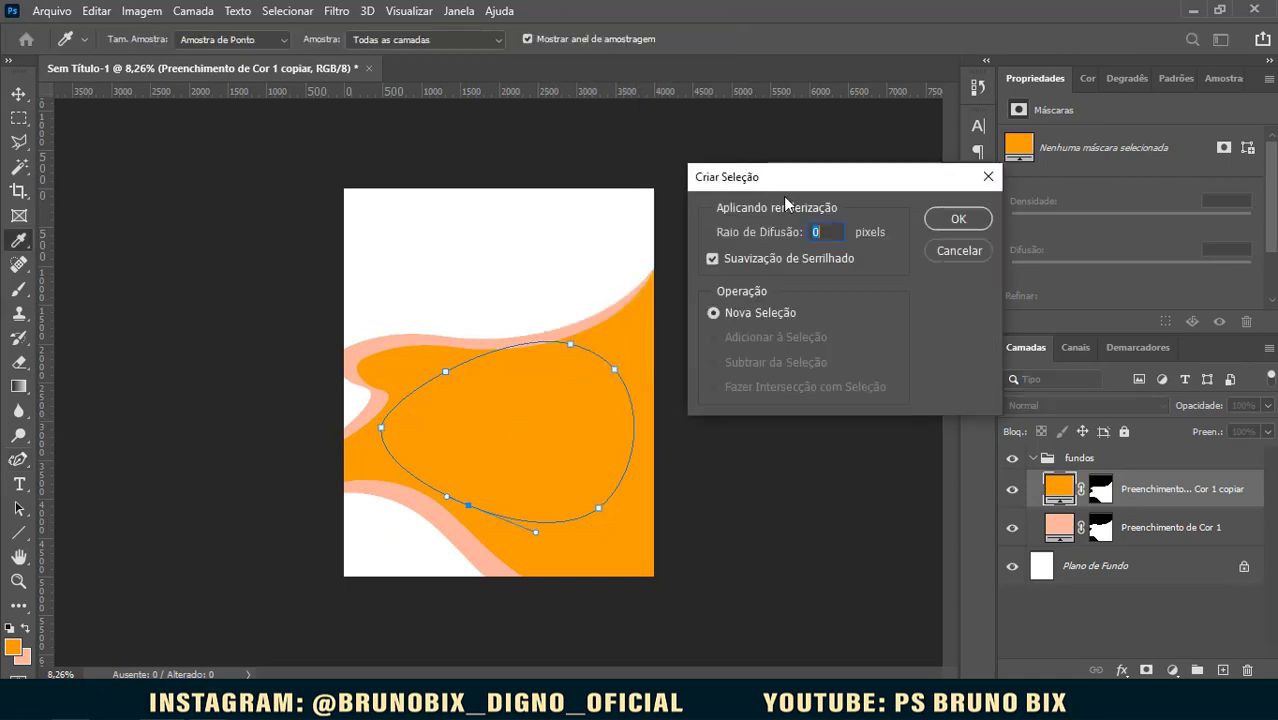
pyautogui.click(955, 220)
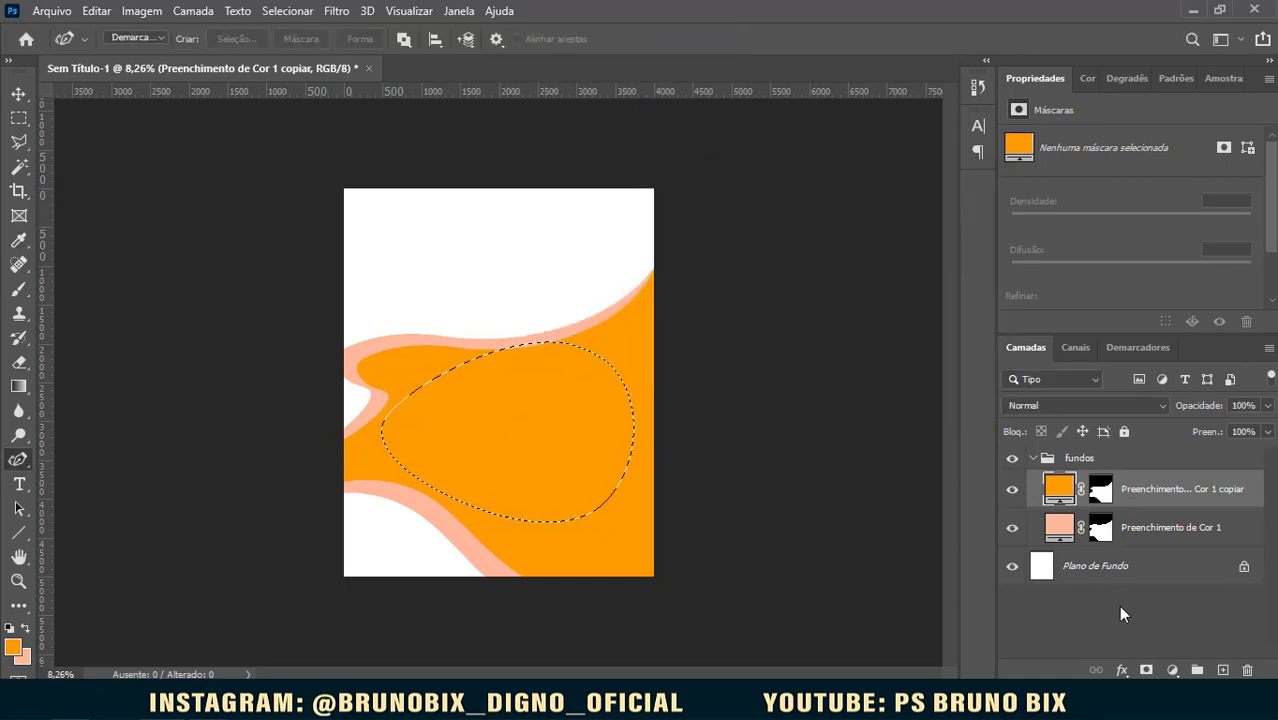
# Step: Fill the blob selection with a solid color fill layer in light orange ffd799
pyautogui.click(1174, 669)
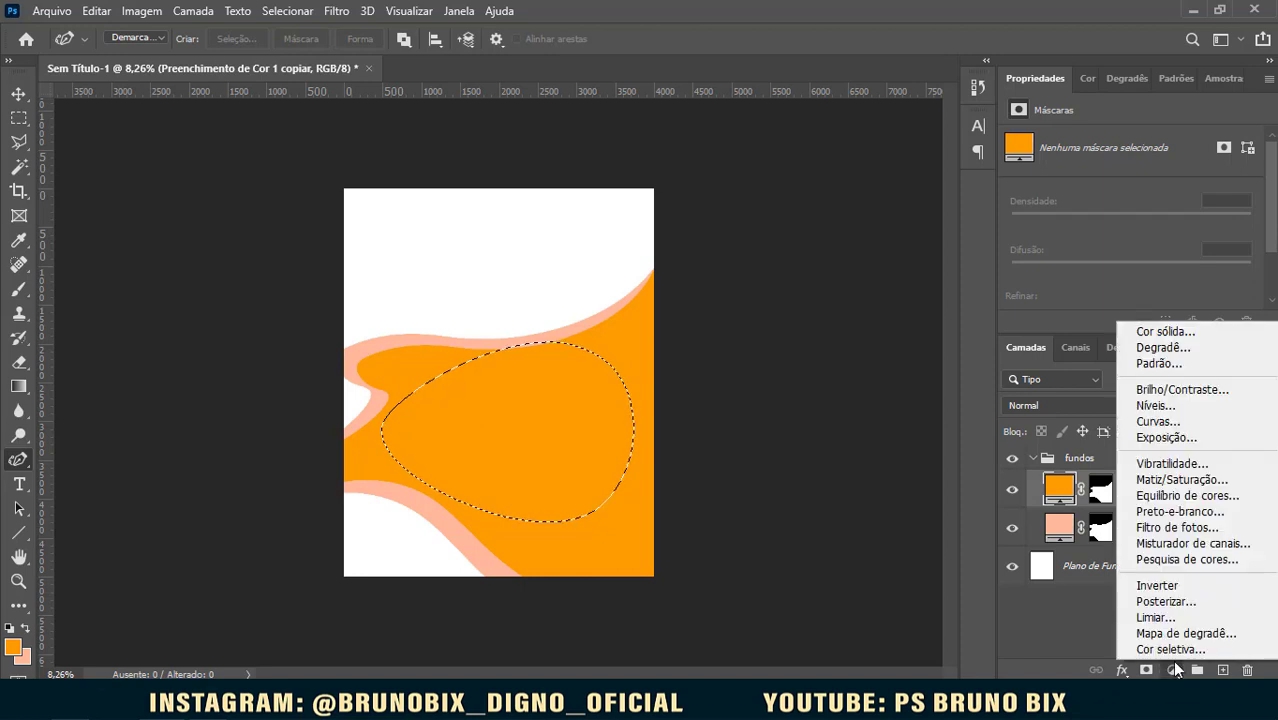
pyautogui.click(1174, 338)
pyautogui.moveTo(893, 348); pyautogui.dragTo(747, 351)
pyautogui.moveTo(953, 303)
pyautogui.mouseDown()
pyautogui.moveTo(928, 336)
pyautogui.moveTo(839, 251)
pyautogui.moveTo(855, 232)
pyautogui.mouseUp()
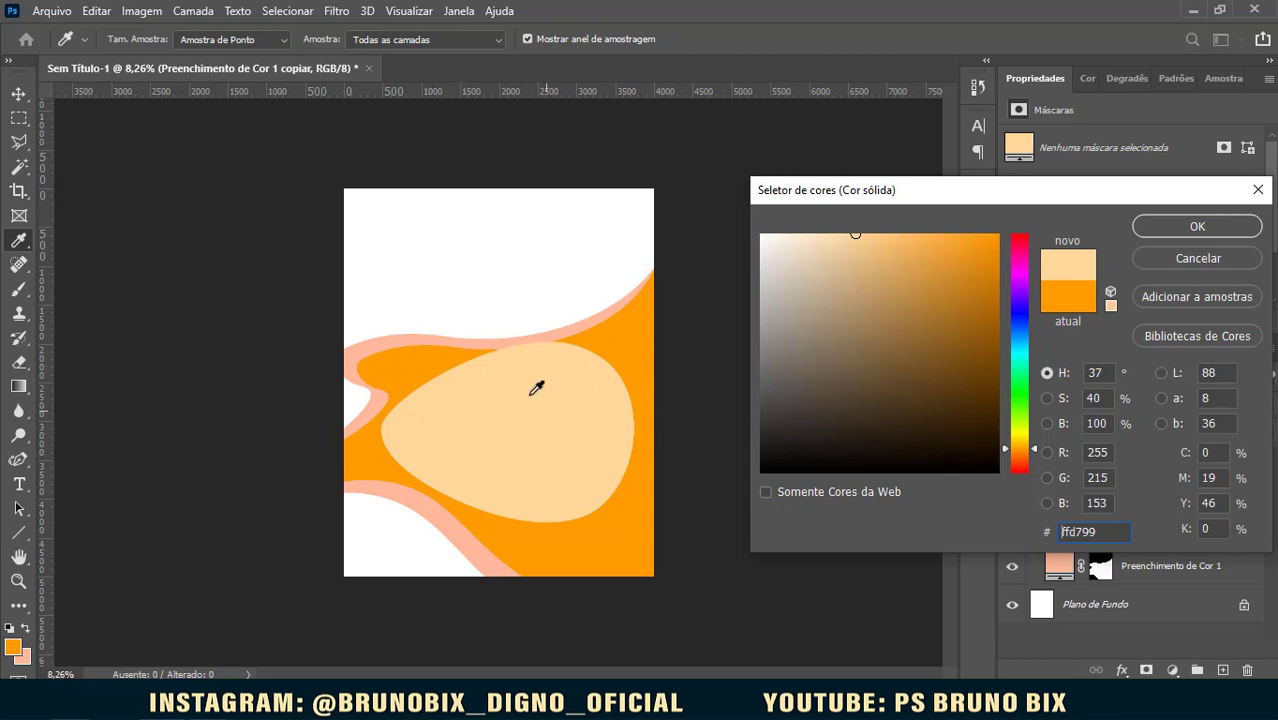
pyautogui.click(1198, 229)
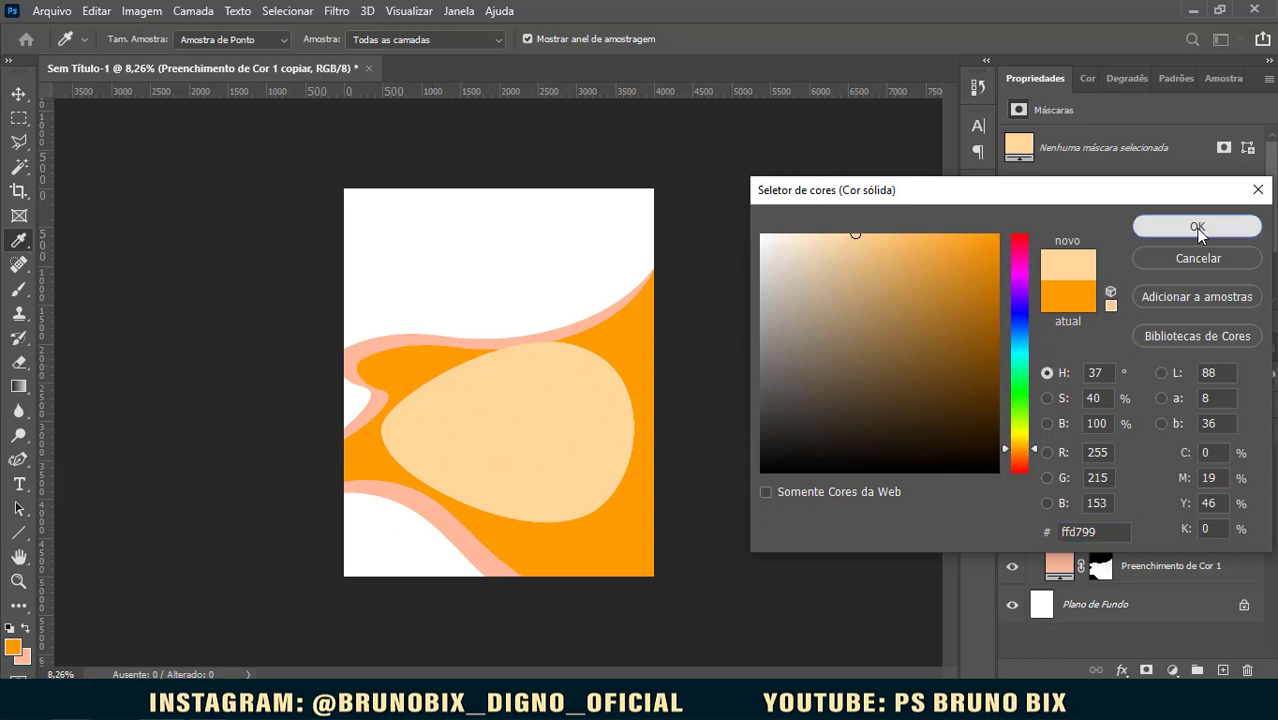
pyautogui.press('p')
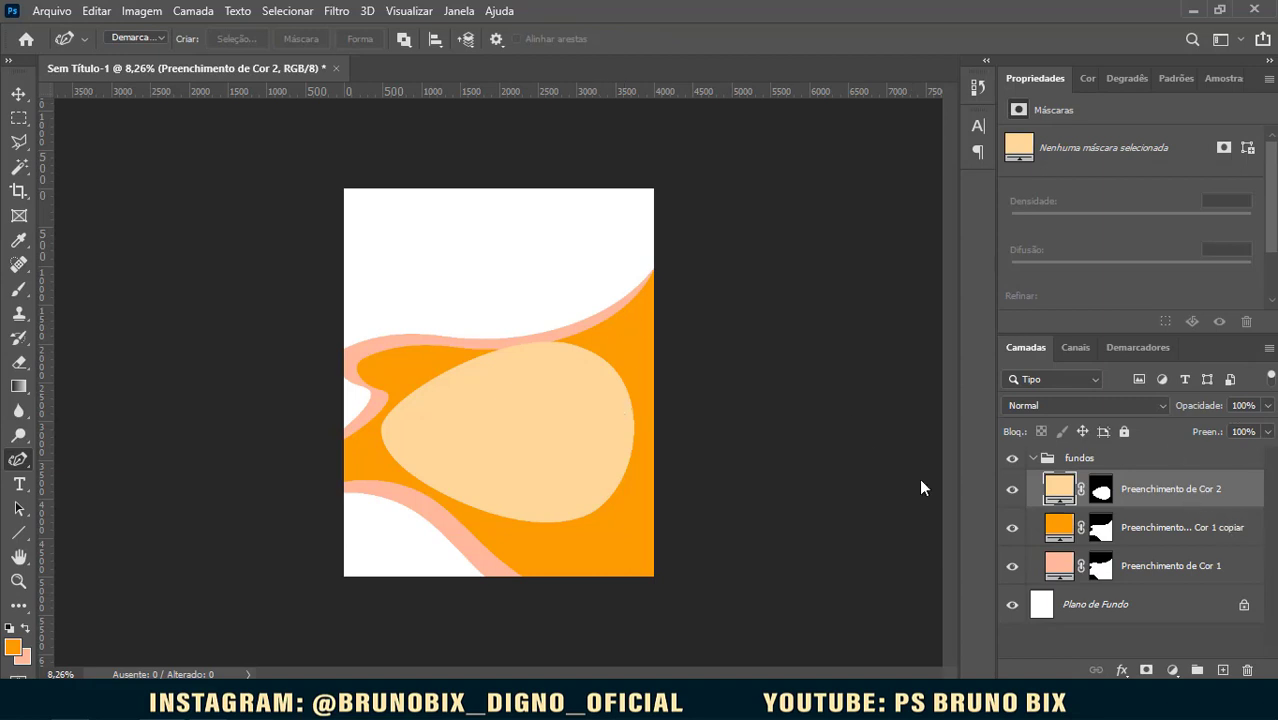
pyautogui.click(1012, 489)
pyautogui.click(1012, 489)
pyautogui.doubleClick(1172, 489)
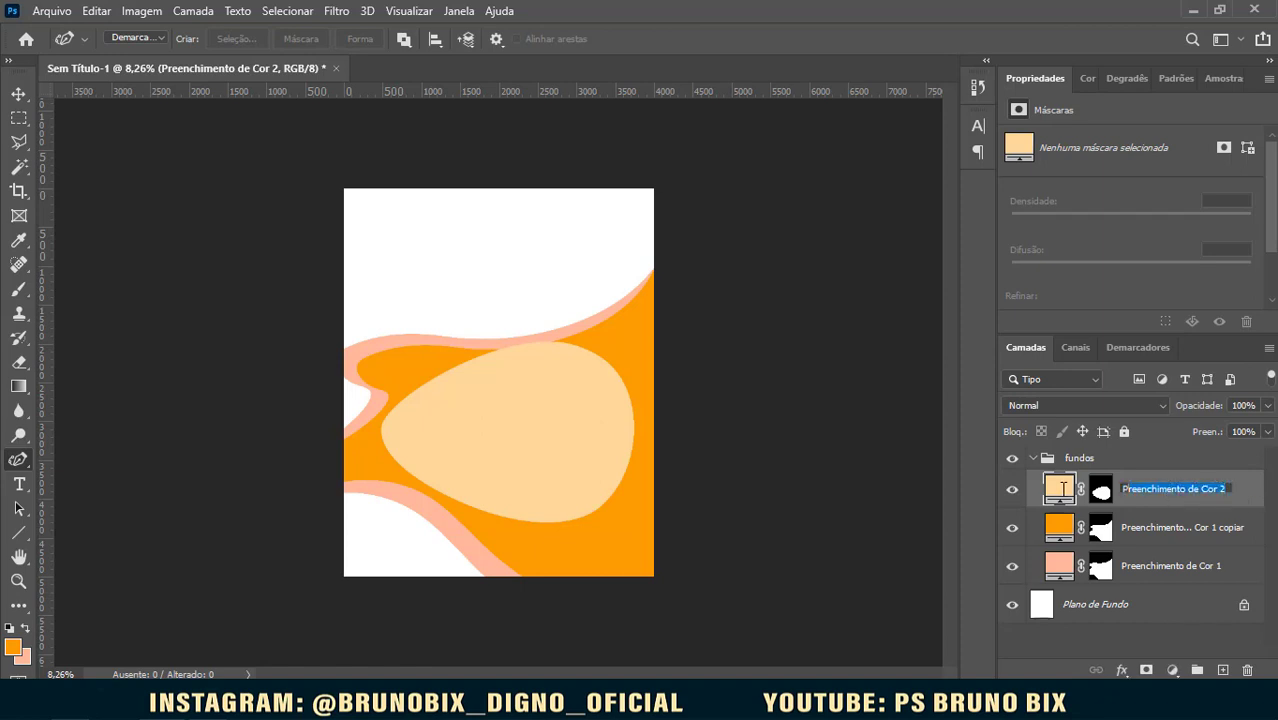
pyautogui.click(1246, 498)
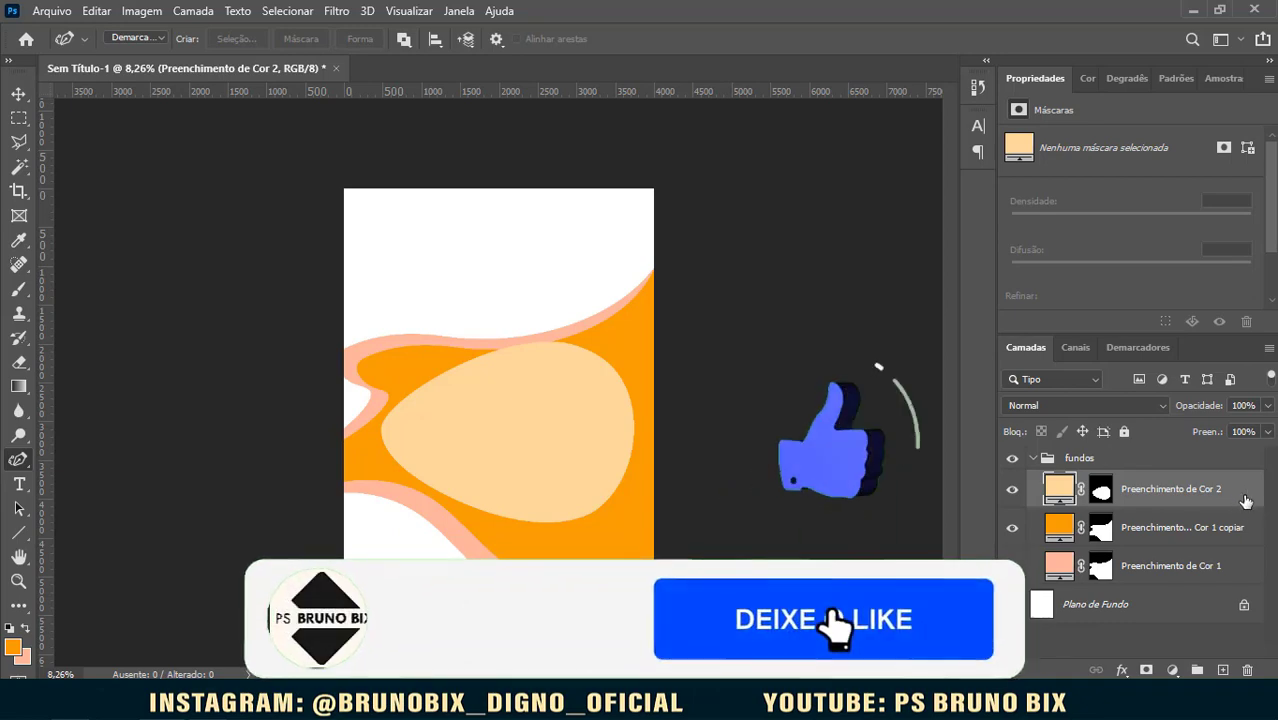
# Step: Add an 80 px white outside stroke at 100% opacity to the light orange blob layer
pyautogui.doubleClick(1246, 489)
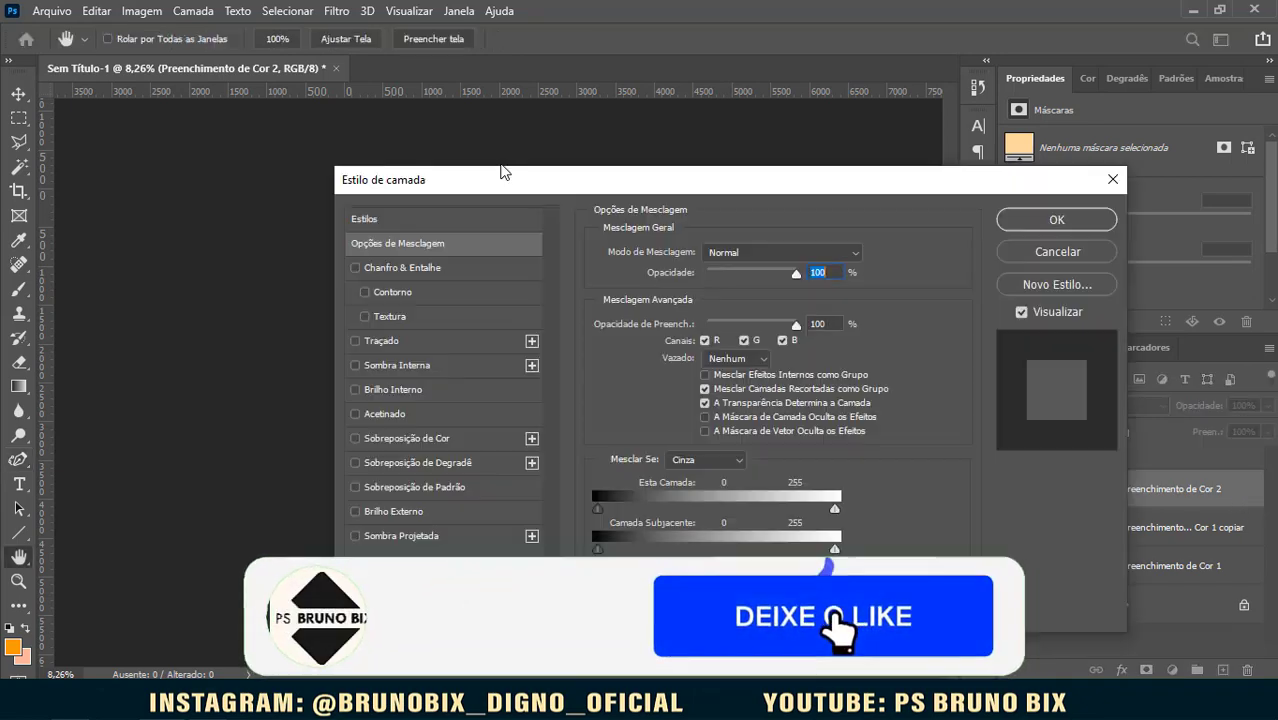
pyautogui.moveTo(467, 185); pyautogui.dragTo(822, 141)
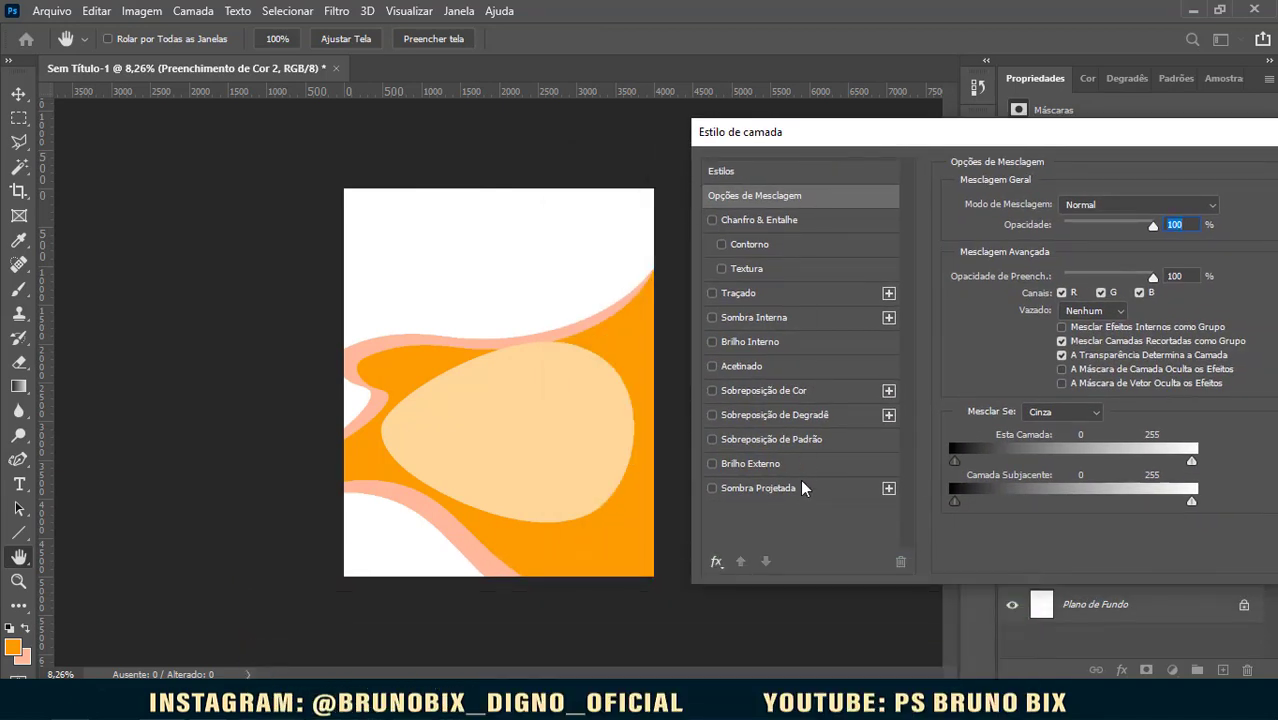
pyautogui.click(745, 291)
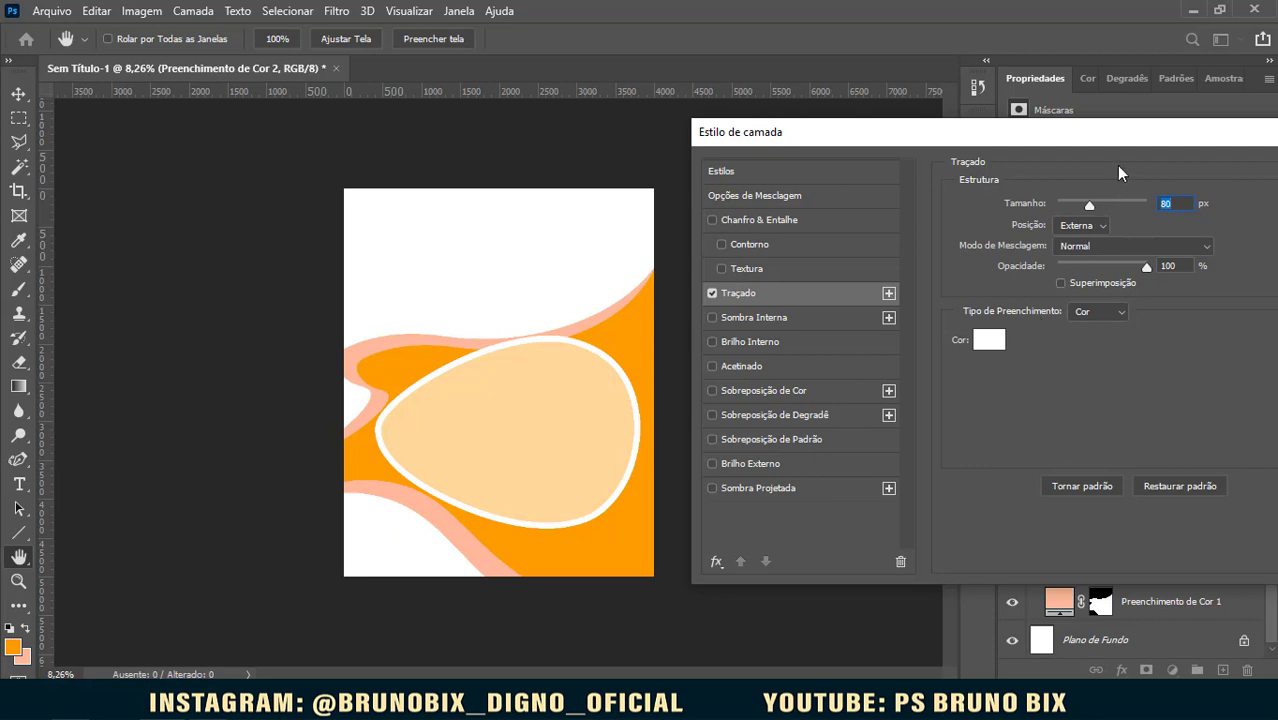
pyautogui.moveTo(1121, 134); pyautogui.dragTo(877, 133)
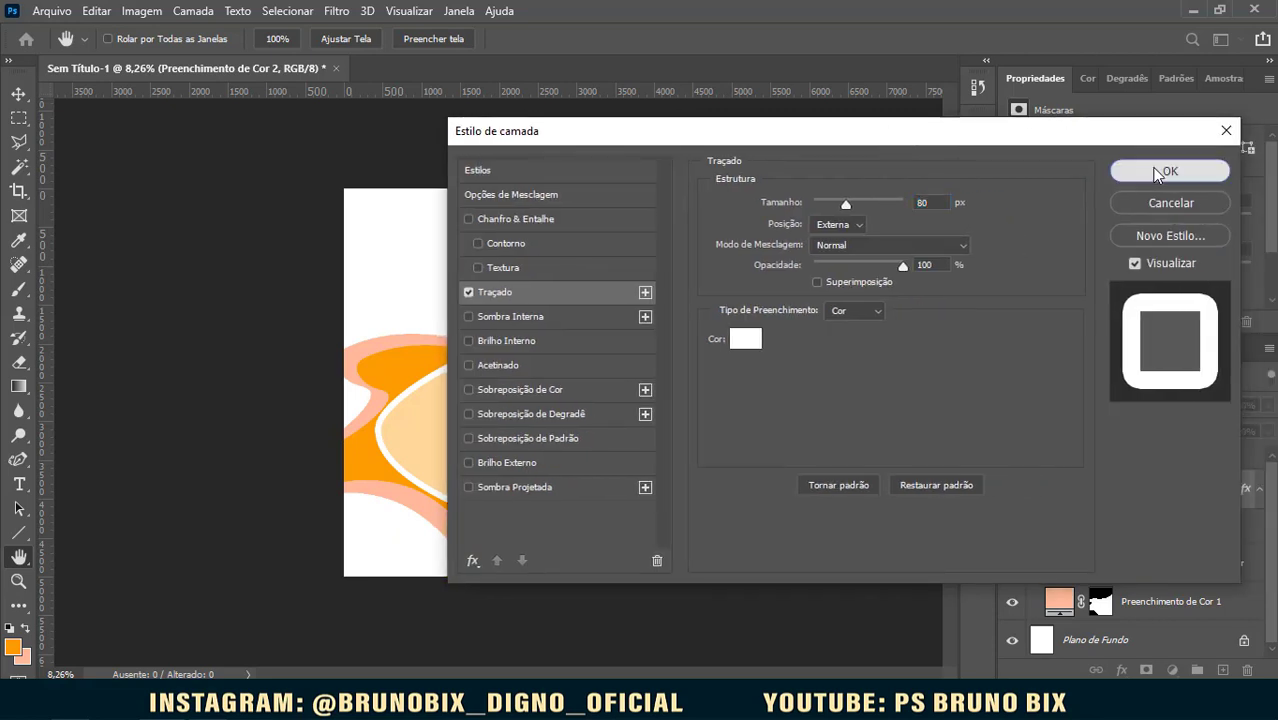
pyautogui.click(1160, 172)
pyautogui.press('p')
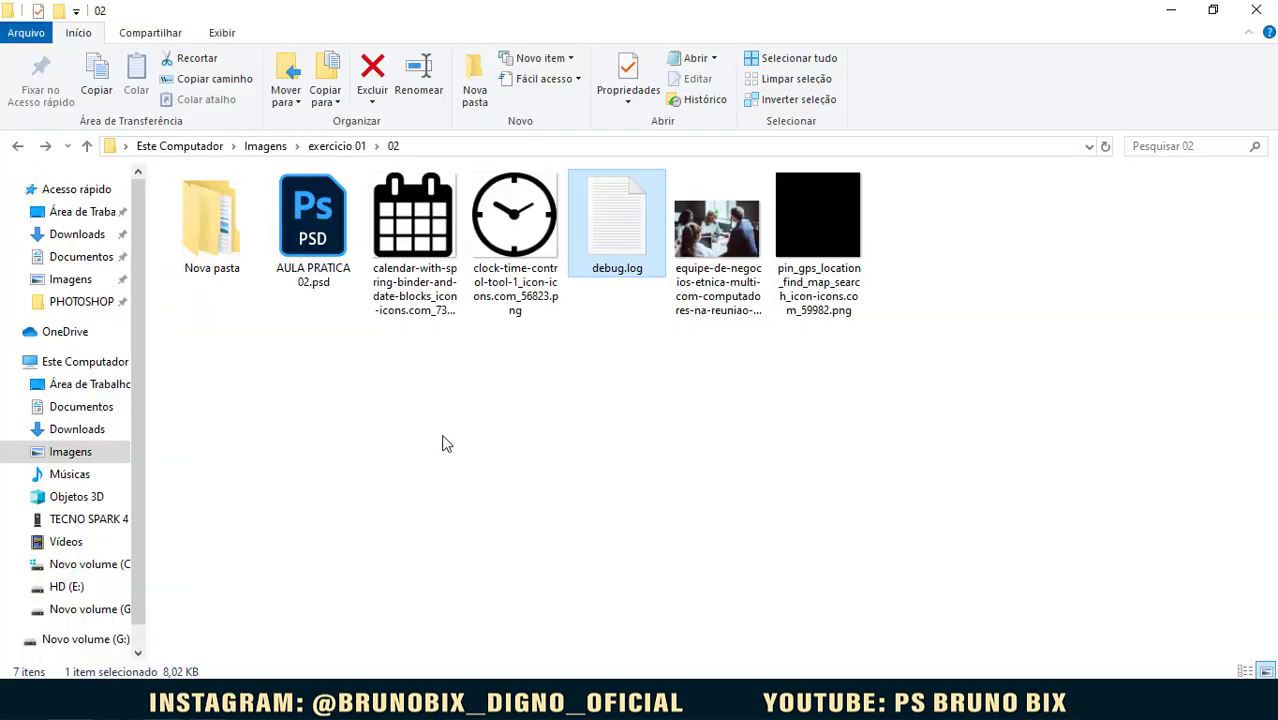
# Step: Place the business team photo enlarged to about 3785 x 2522 px above the blob layer and clip it to the blob
pyautogui.moveTo(705, 245); pyautogui.dragTo(424, 486)
pyautogui.moveTo(533, 452); pyautogui.dragTo(538, 452)
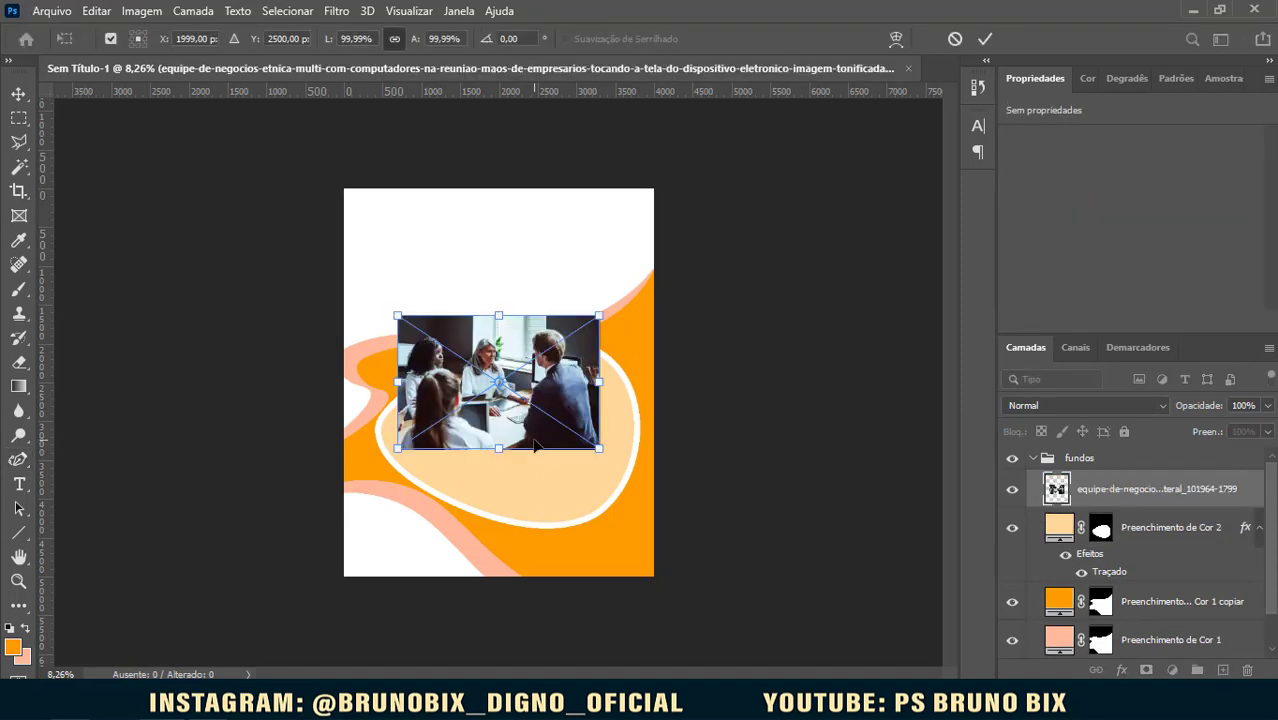
pyautogui.moveTo(600, 450); pyautogui.dragTo(605, 480)
pyautogui.press('p')
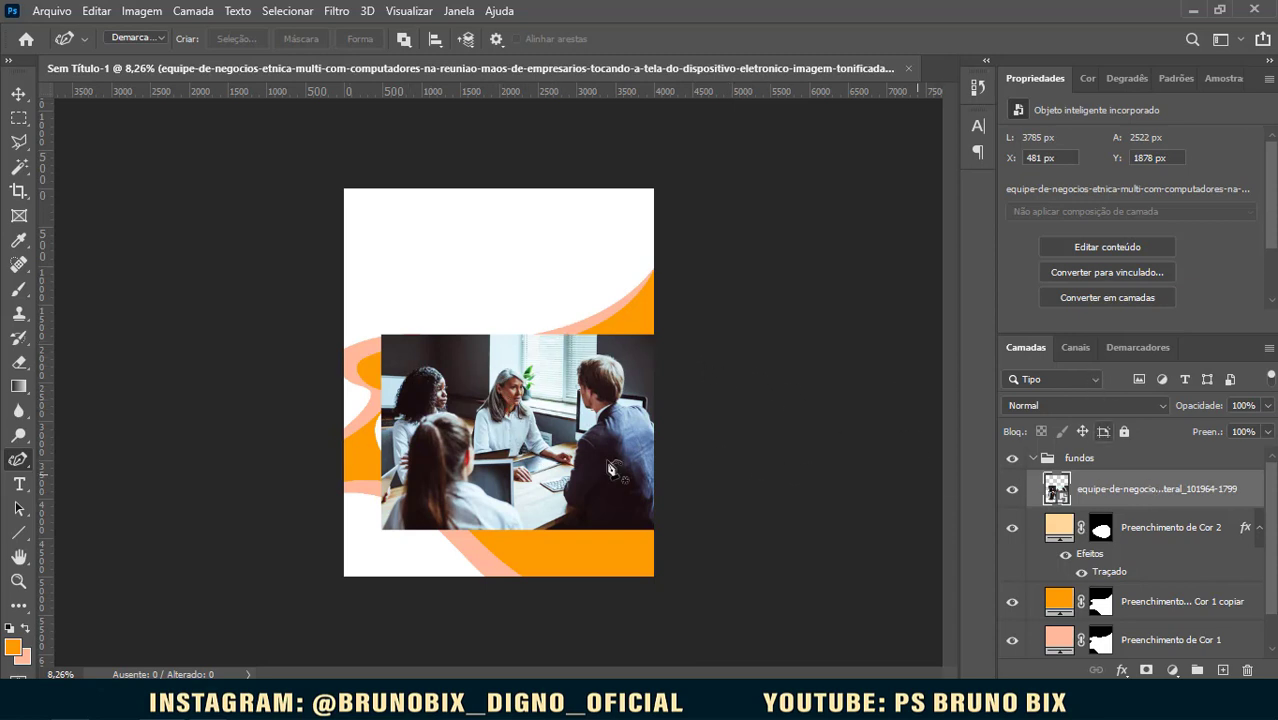
pyautogui.rightClick(1176, 489)
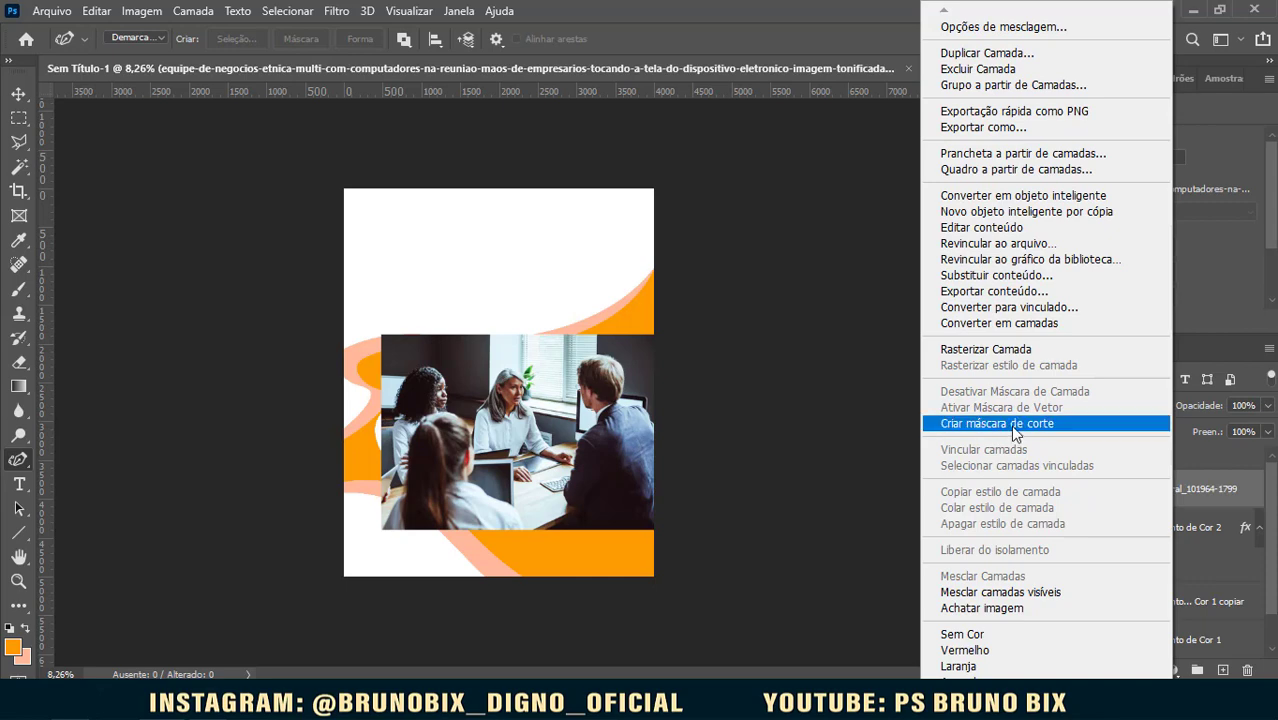
pyautogui.click(1013, 428)
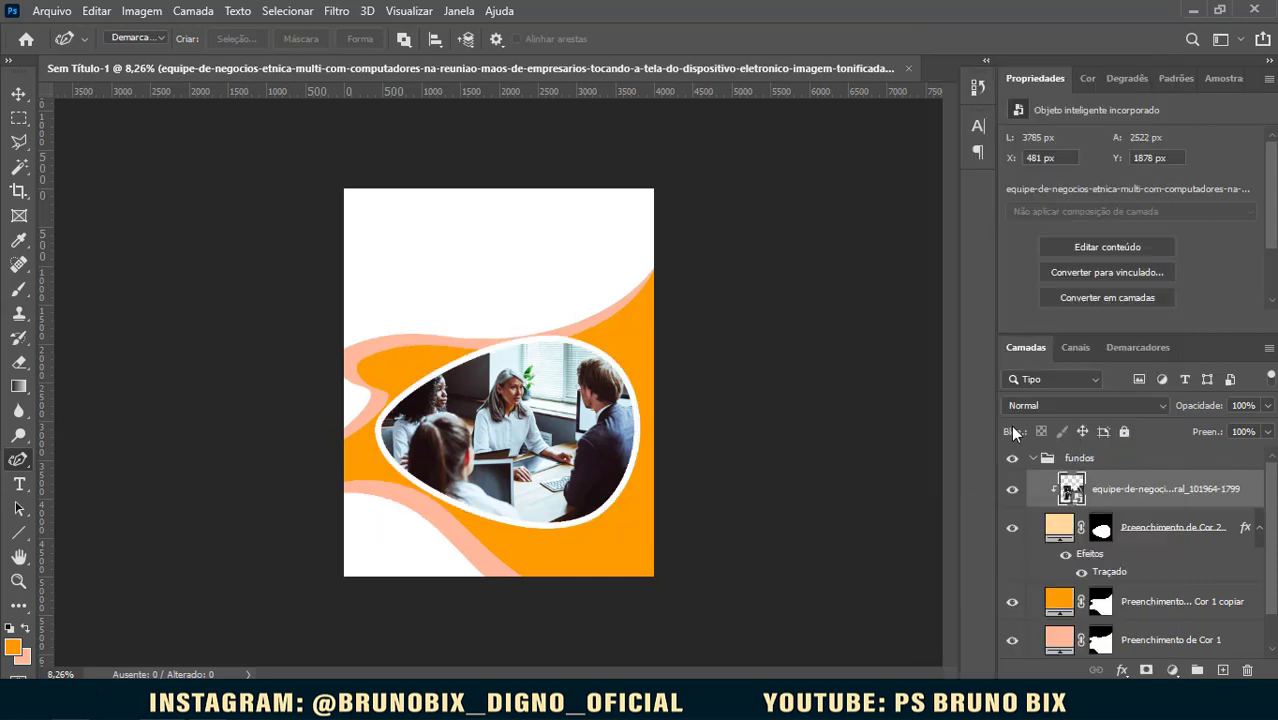
pyautogui.click(12, 95)
pyautogui.moveTo(510, 446); pyautogui.dragTo(480, 424)
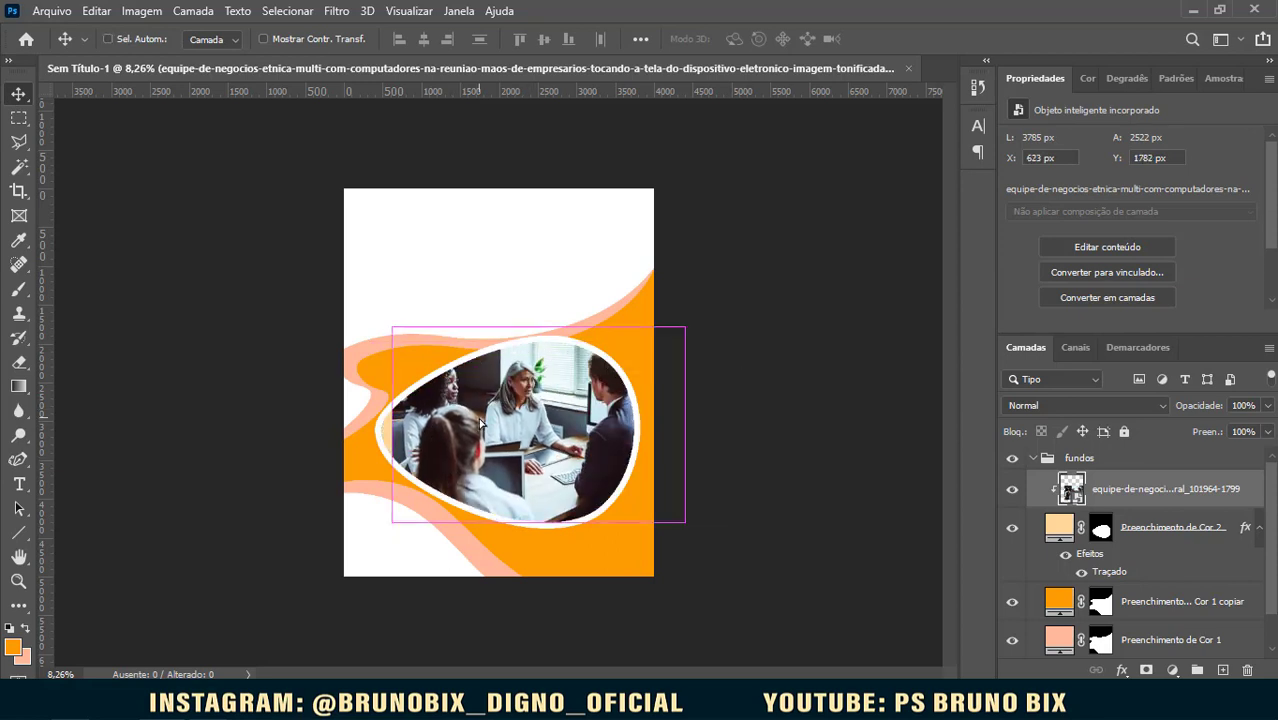
pyautogui.hotkey('ctrl', 'z')
pyautogui.hotkey('ctrl', '-')
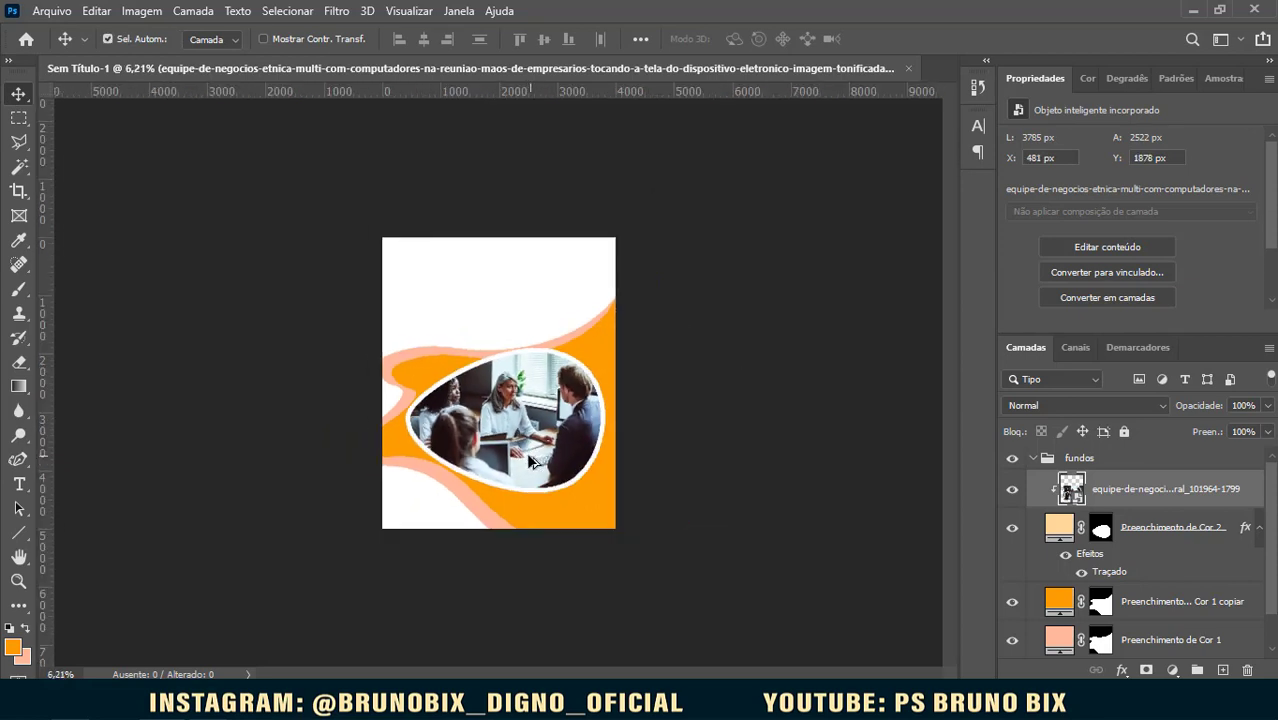
pyautogui.hotkey('ctrl', '+')
pyautogui.hotkey('ctrl', '+')
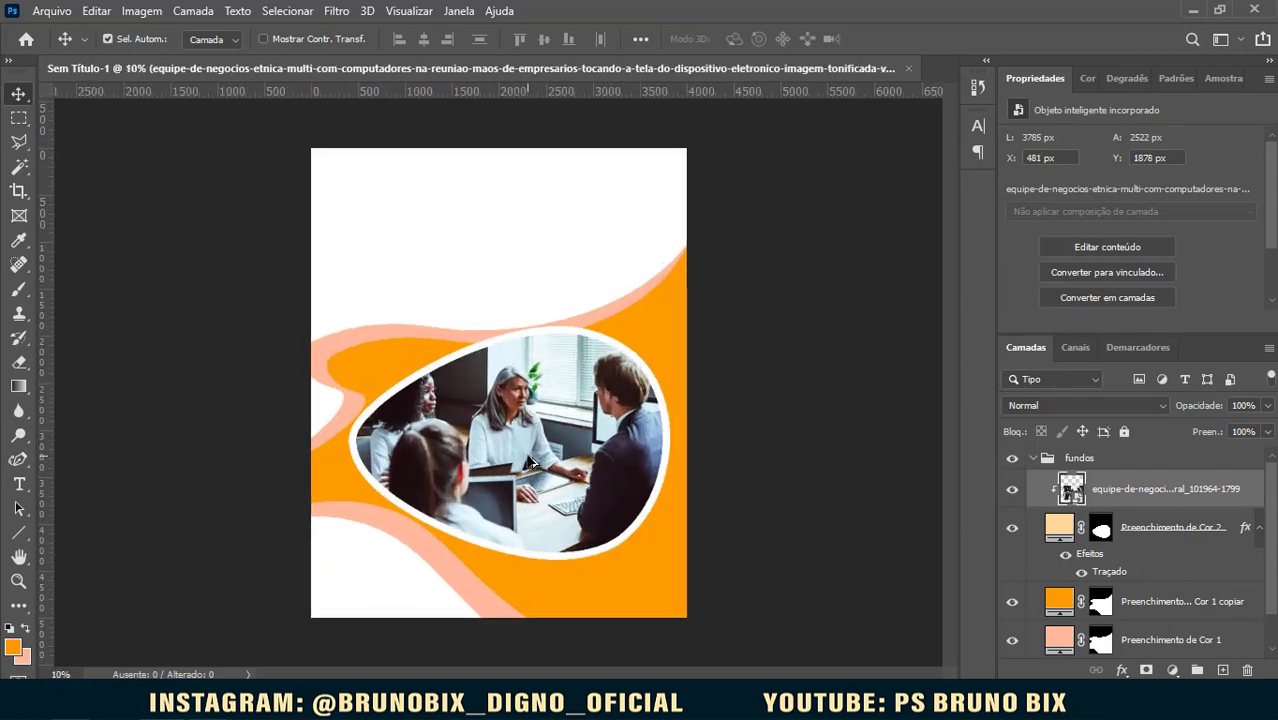
# Step: Collapse the fundos group and give it the orange (Laranja) color label
pyautogui.click(1034, 458)
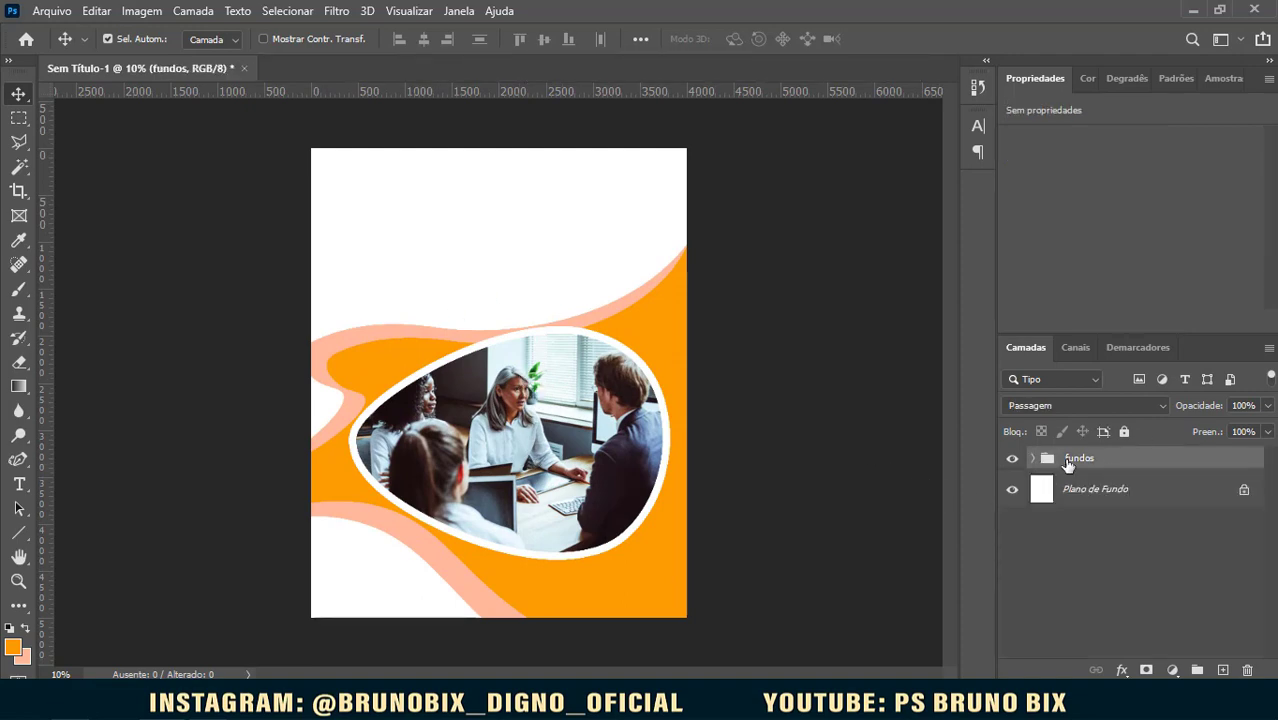
pyautogui.rightClick(1083, 459)
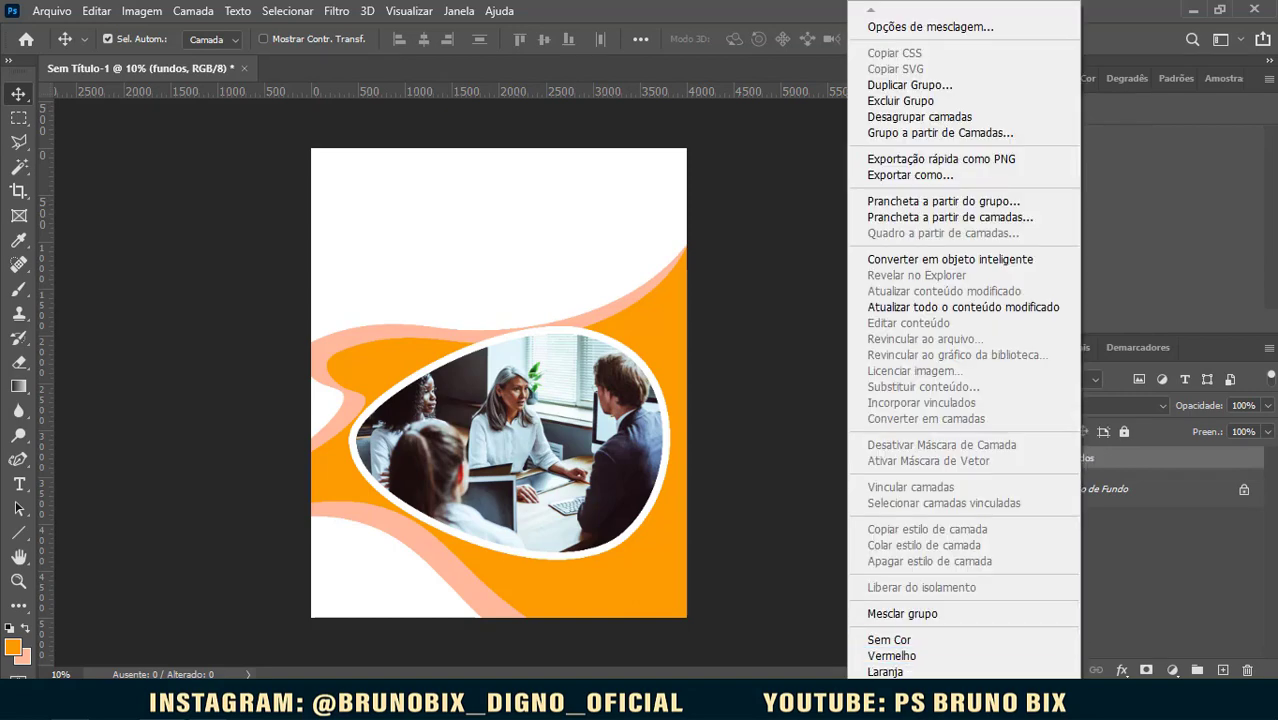
pyautogui.click(884, 672)
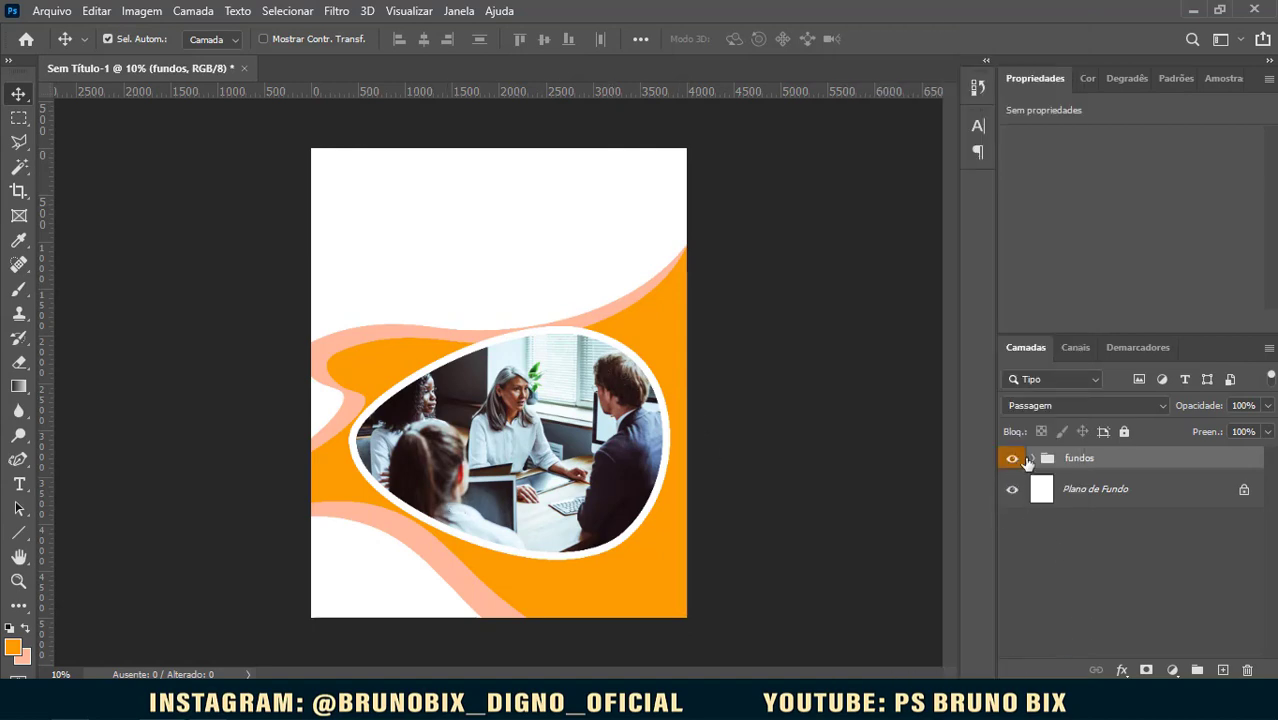
pyautogui.click(1012, 458)
pyautogui.click(1012, 458)
# Step: Create a new group named efeitos above fundos and give it the blue (Azul) color label
pyautogui.click(1196, 670)
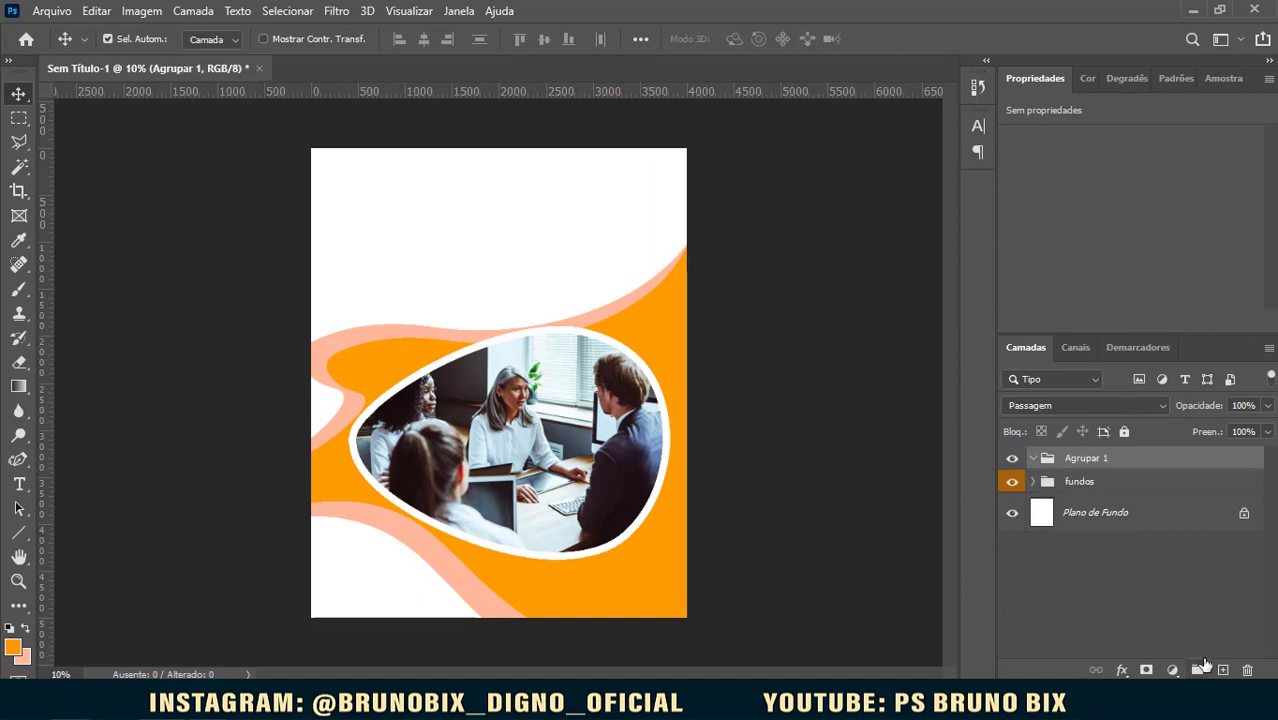
pyautogui.doubleClick(1074, 458)
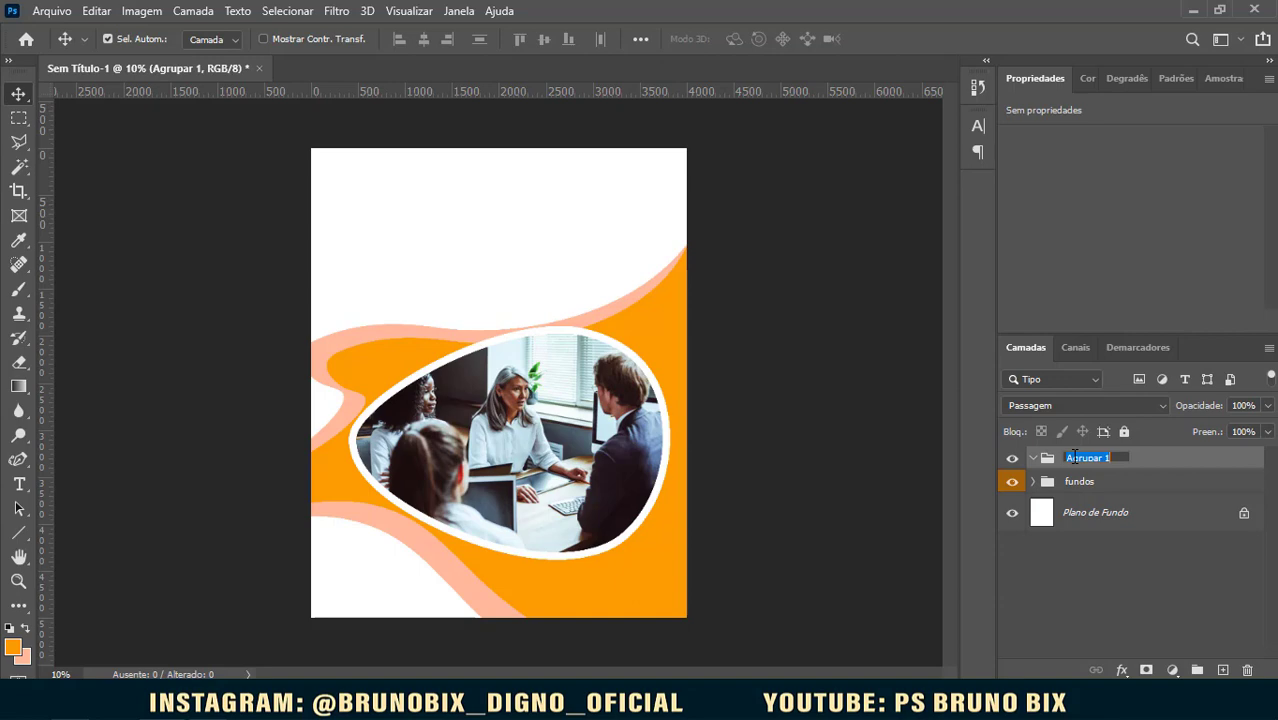
pyautogui.write('efeitos')
pyautogui.press('Return')
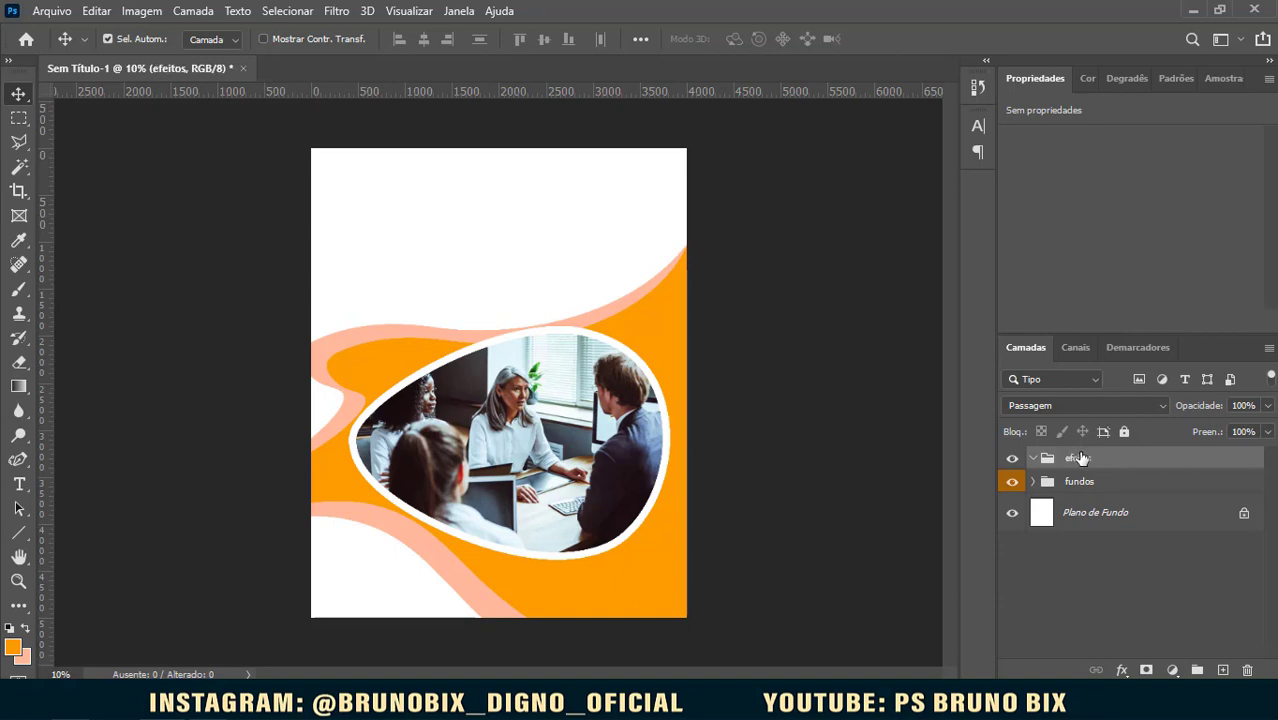
pyautogui.rightClick(1080, 458)
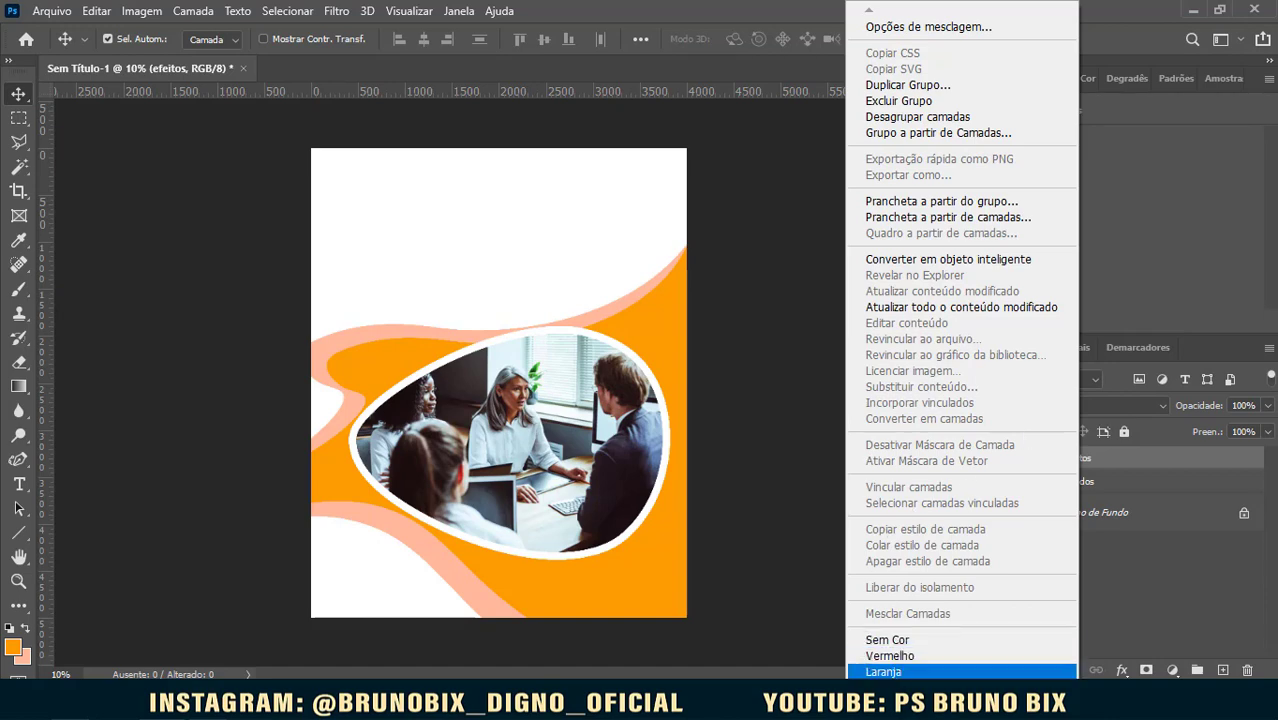
pyautogui.moveTo(961, 708)
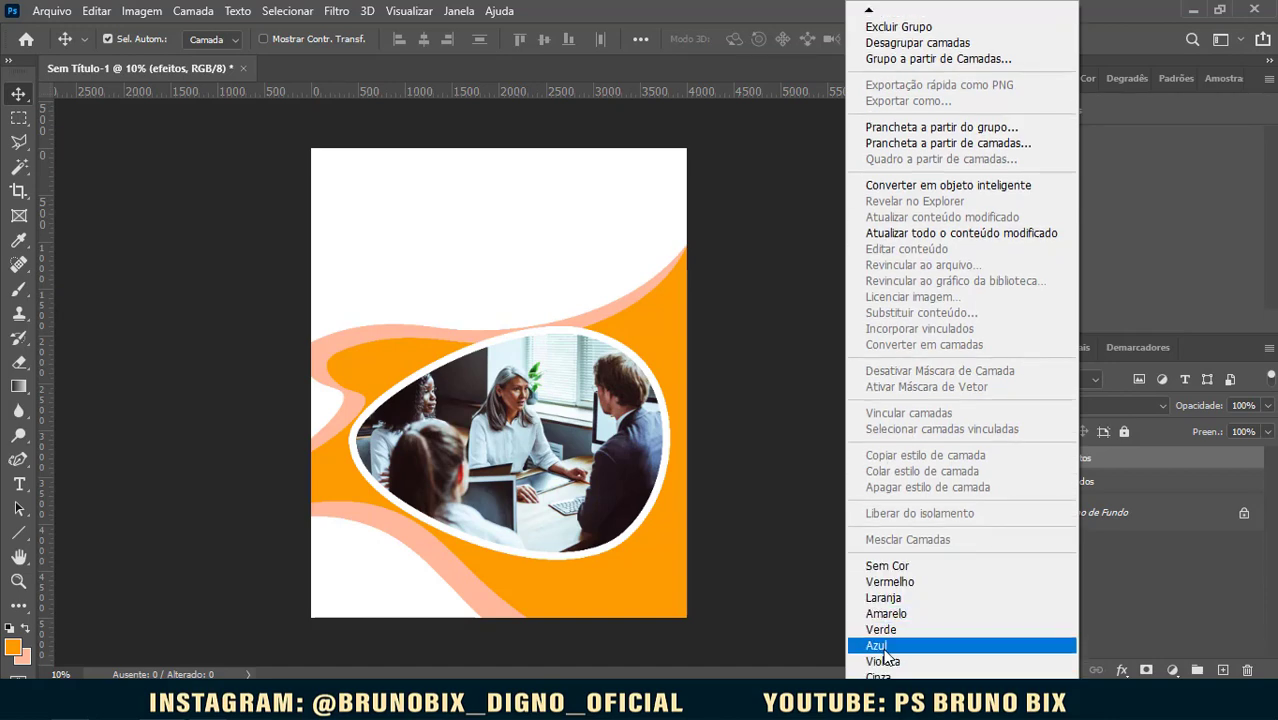
pyautogui.click(882, 646)
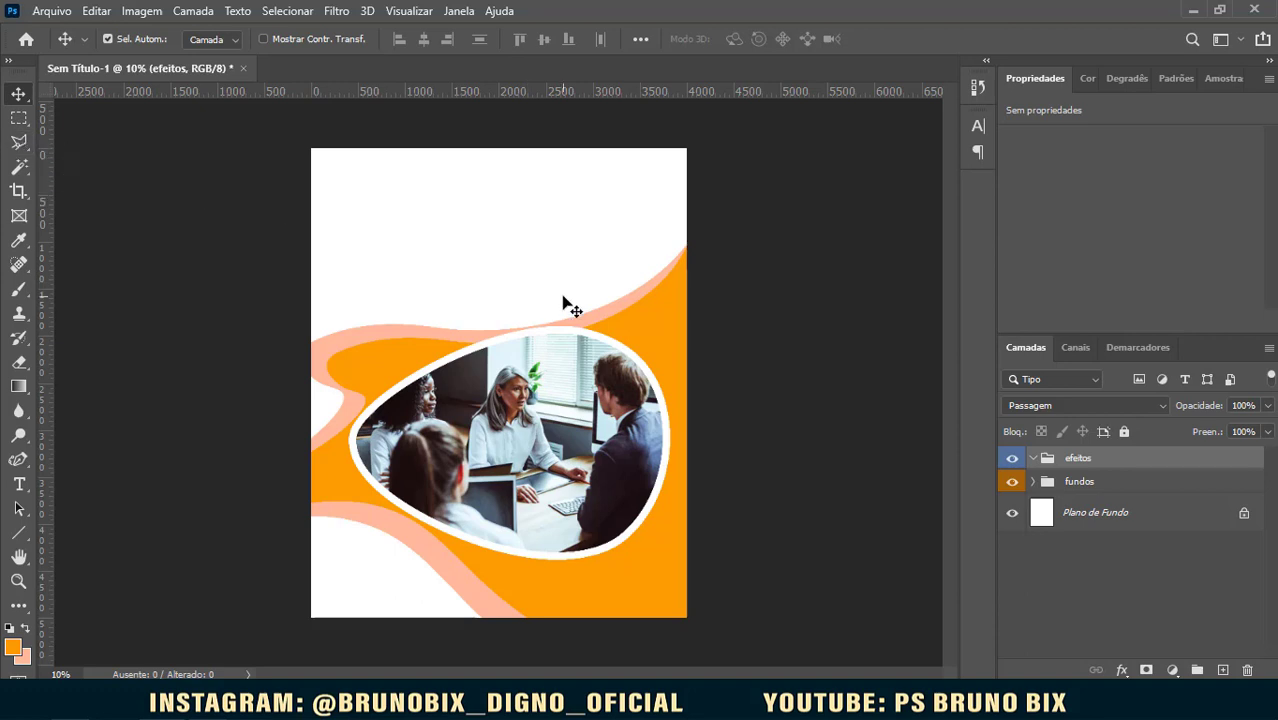
# Step: Add an empty layer inside the efeitos group and choose the hard round brush (Redondo duro) at 1032 px with 100% hardness
pyautogui.click(1223, 670)
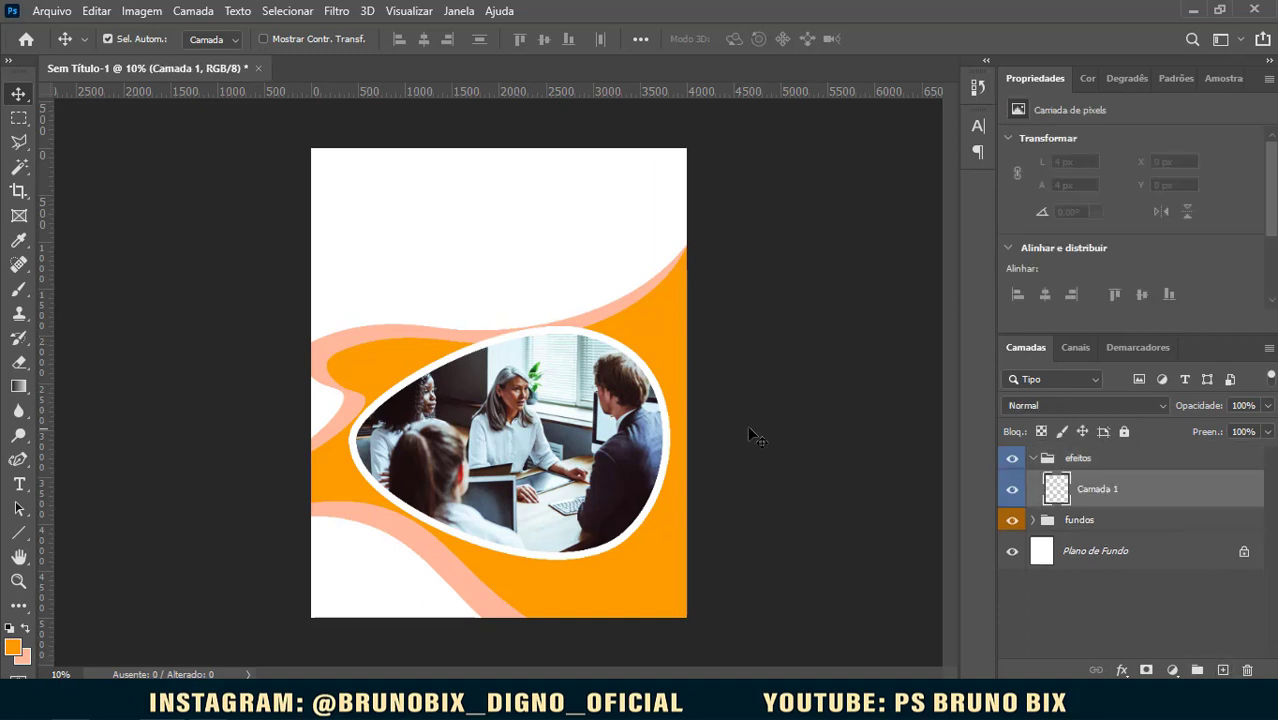
pyautogui.click(19, 288)
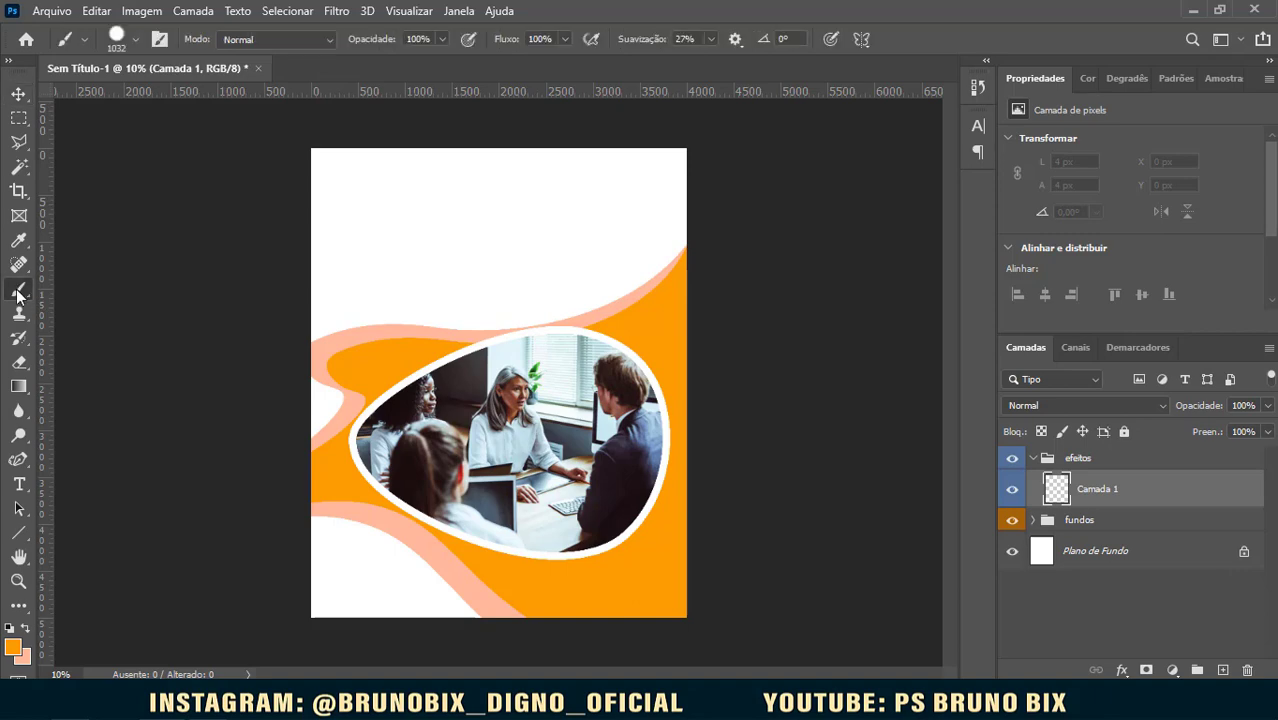
pyautogui.rightClick(19, 291)
pyautogui.click(80, 292)
pyautogui.rightClick(525, 245)
pyautogui.click(428, 237)
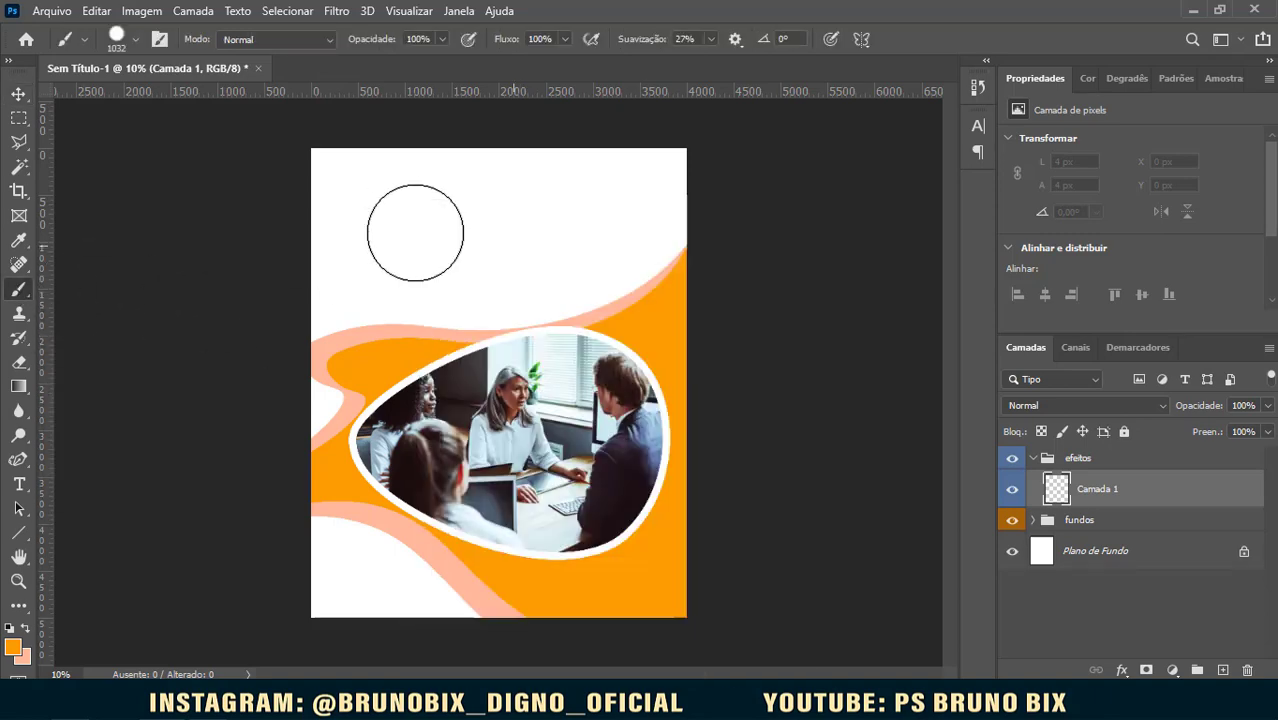
pyautogui.rightClick(415, 232)
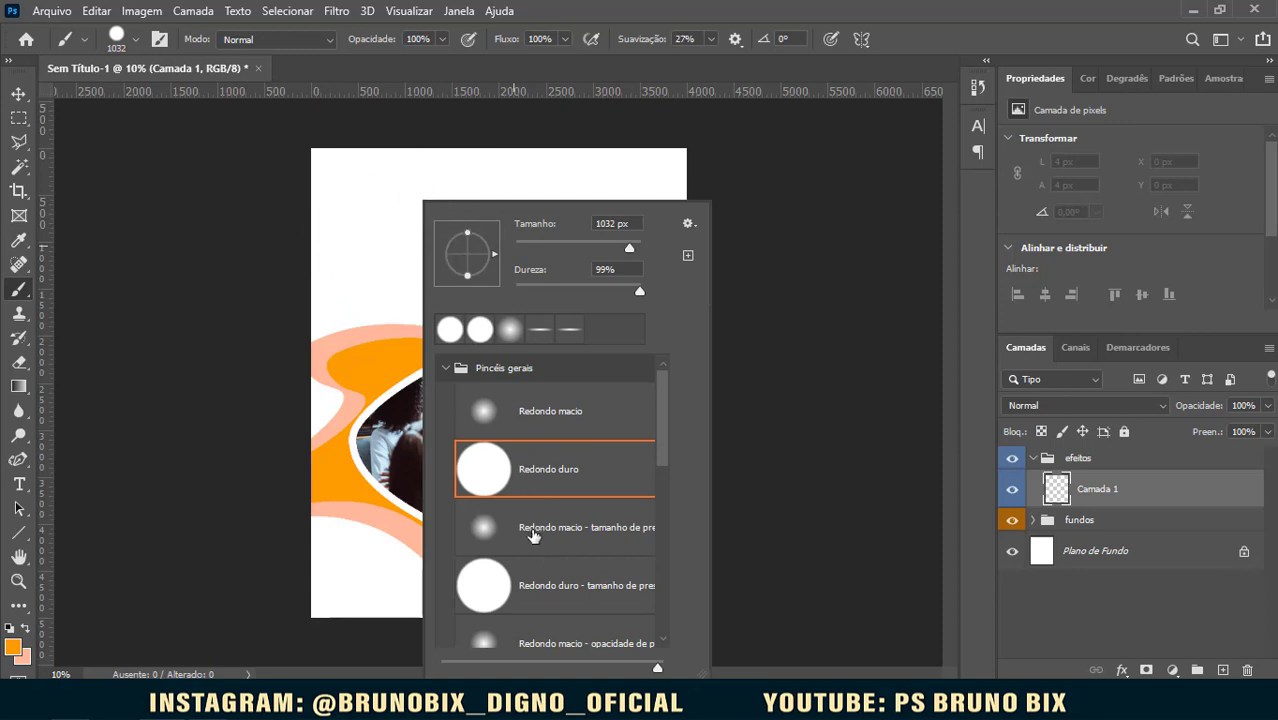
pyautogui.click(510, 469)
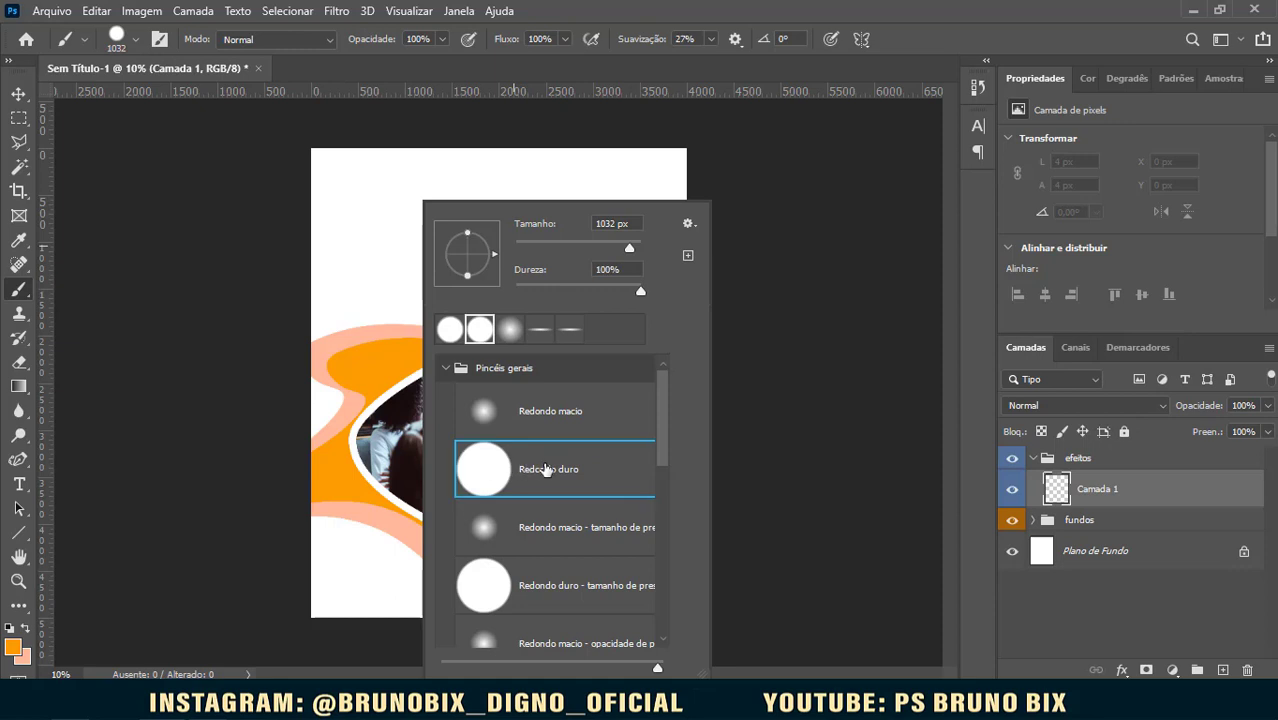
# Step: Enlarge the brush to about 1453 px and stamp one solid orange circle in the upper-left white area of the flyer
pyautogui.click(365, 238)
pyautogui.hotkey('ctrl', 'z')
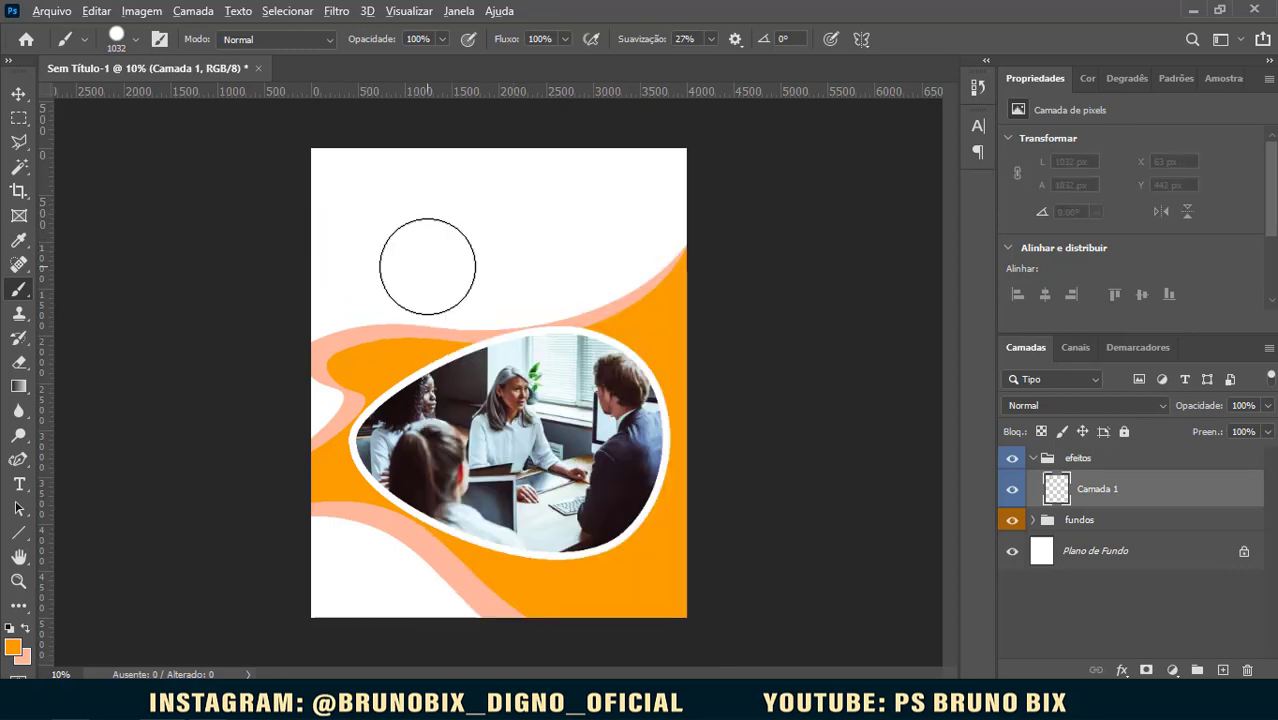
pyautogui.scroll(-2, 428, 267)
pyautogui.scroll(5, 434, 273)
pyautogui.moveTo(434, 273)
pyautogui.mouseDown()
pyautogui.moveTo(464, 275)
pyautogui.moveTo(419, 326)
pyautogui.moveTo(420, 365)
pyautogui.mouseUp()
pyautogui.click(411, 277)
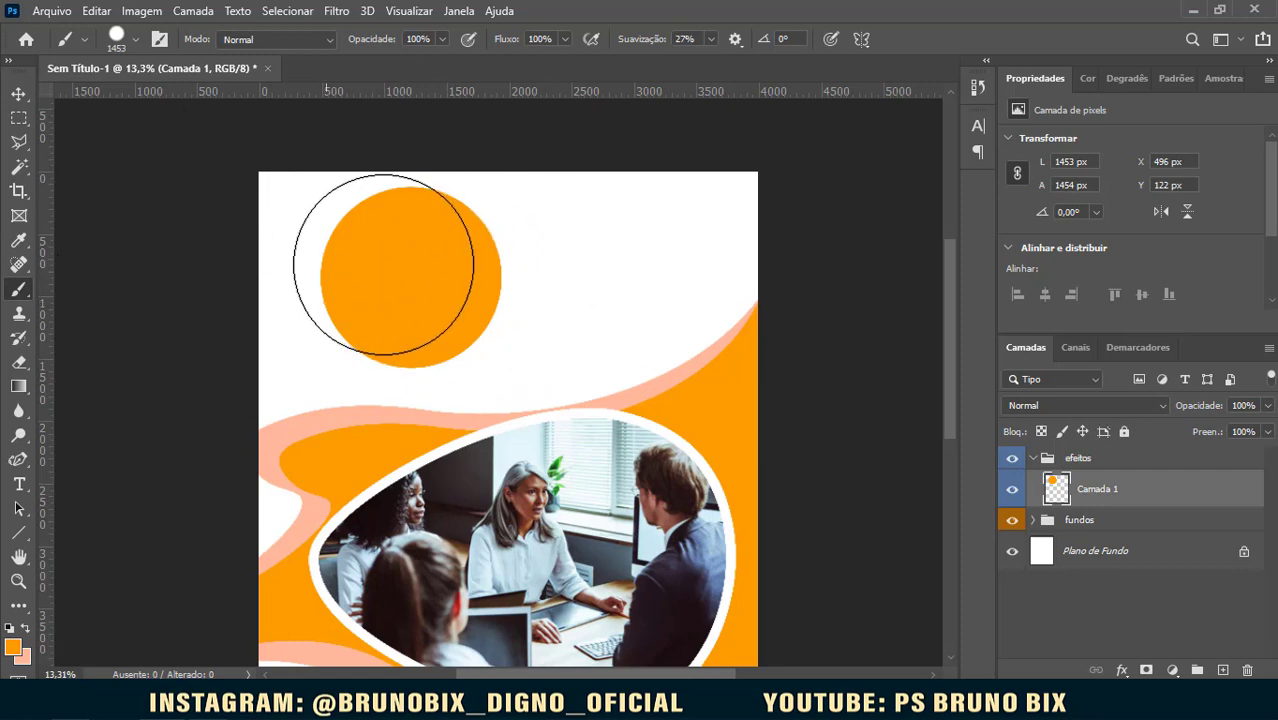
# Step: Select a thin horizontal strip about 2393 x 72 px across the upper part of the orange circle and delete it
pyautogui.click(19, 119)
pyautogui.rightClick(19, 119)
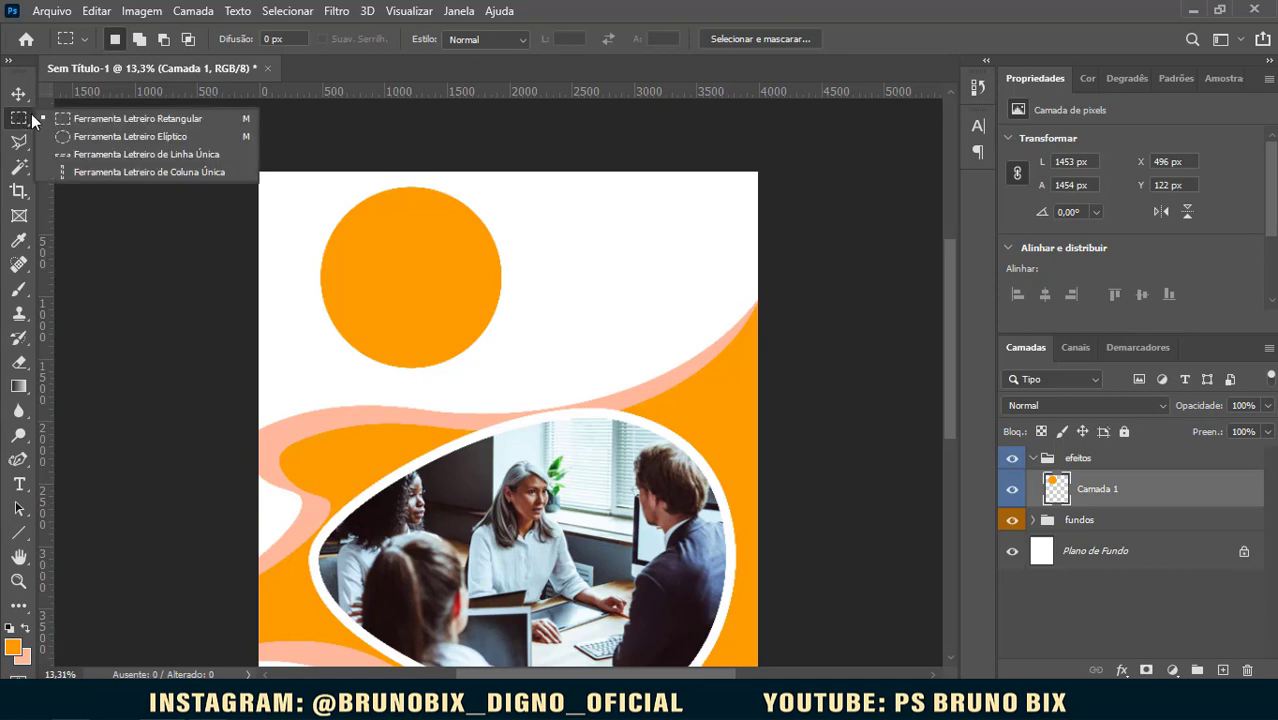
pyautogui.click(183, 118)
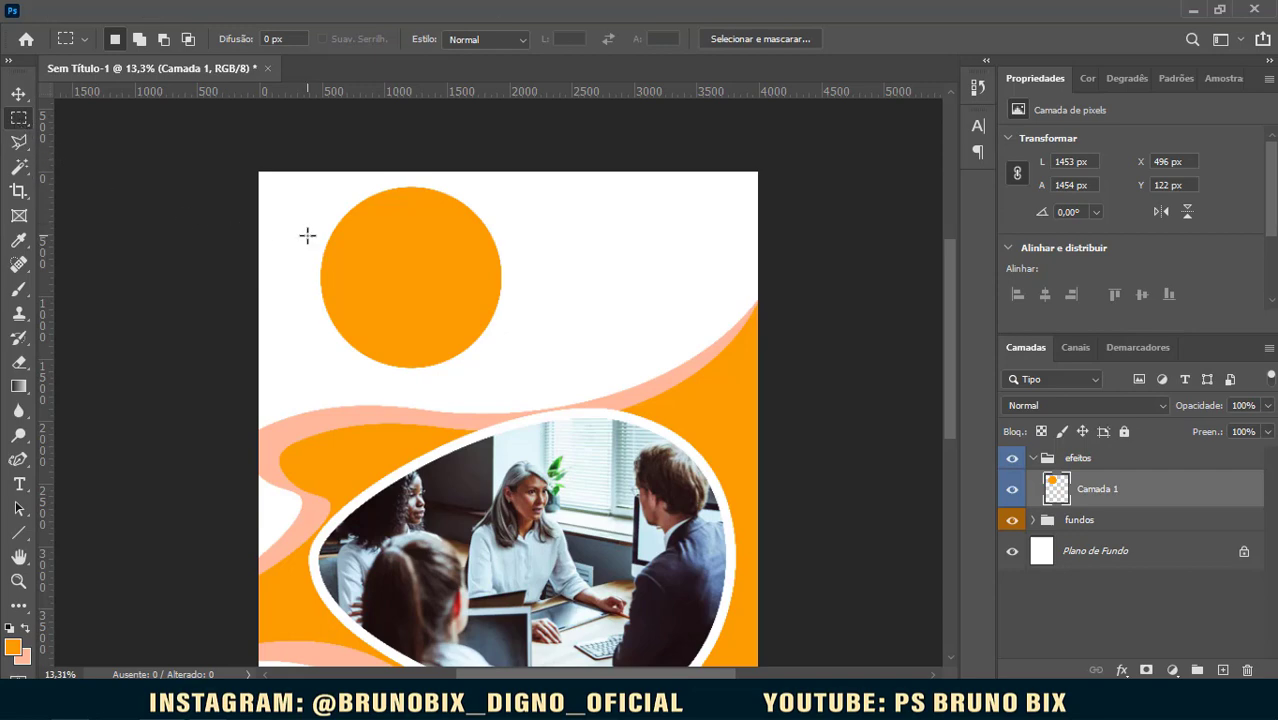
pyautogui.scroll(3, 359, 253)
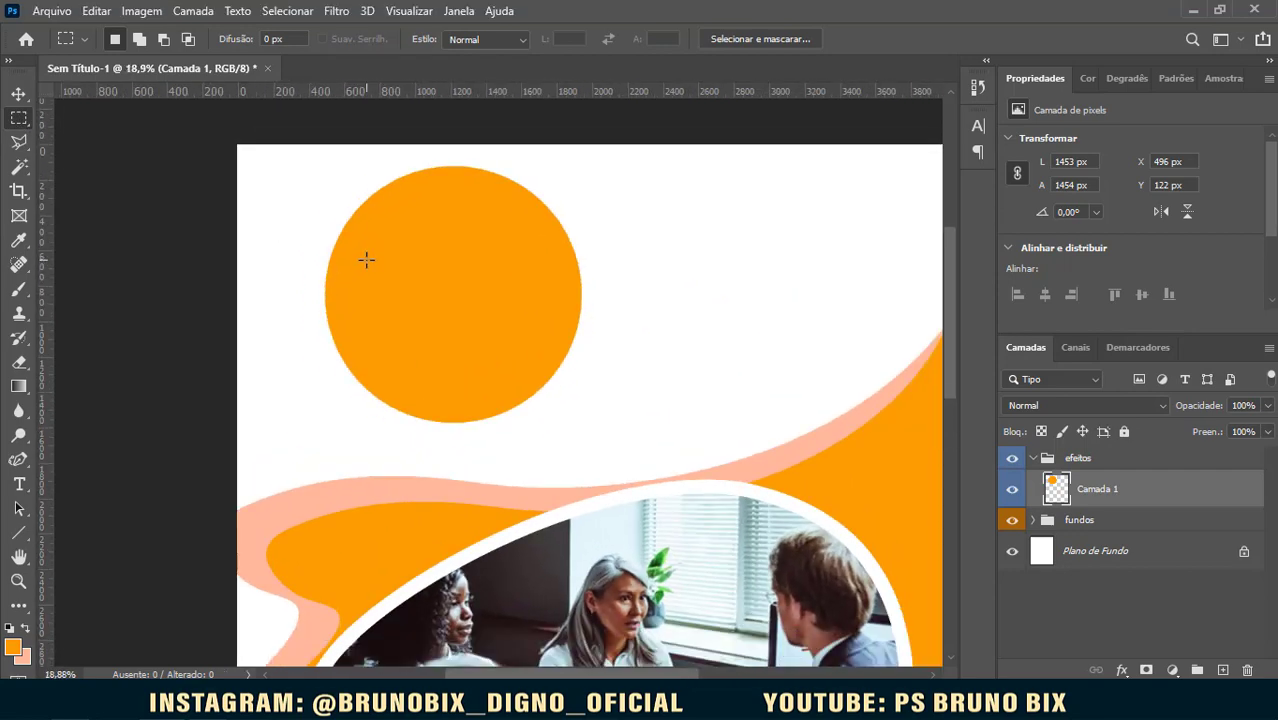
pyautogui.scroll(2, 426, 291)
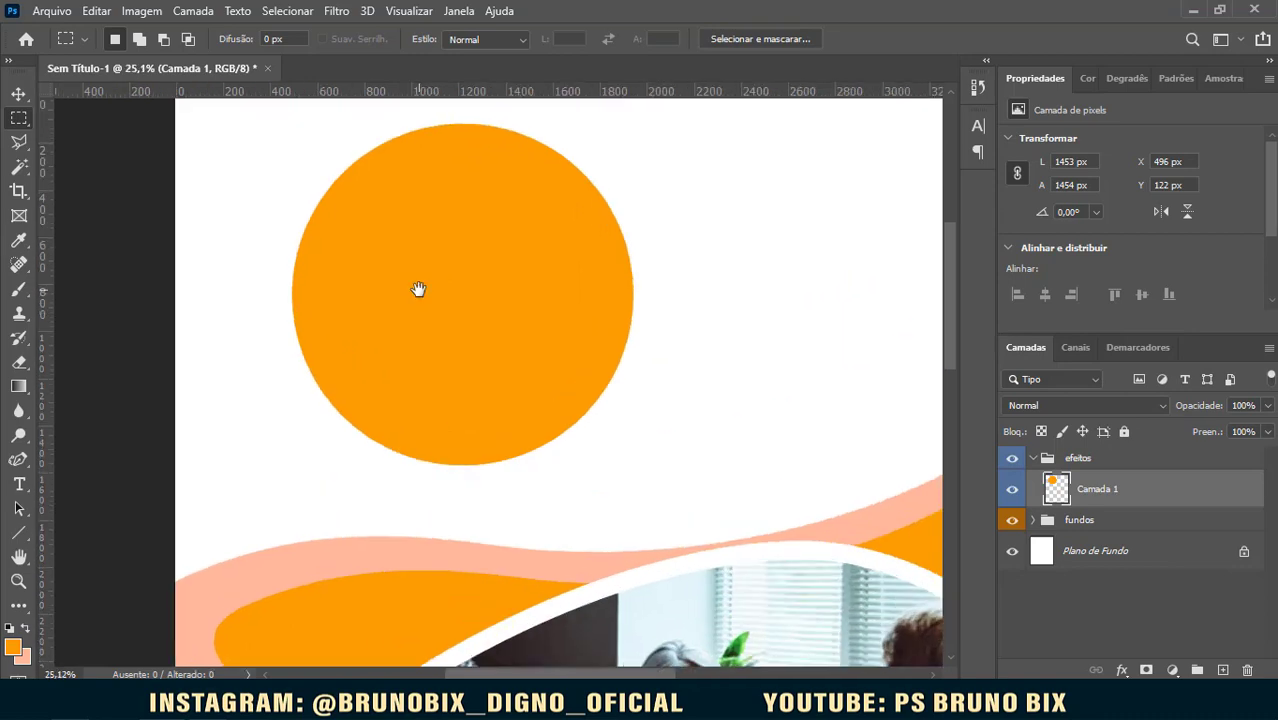
pyautogui.moveTo(221, 290); pyautogui.dragTo(784, 271)
pyautogui.moveTo(530, 288); pyautogui.dragTo(527, 266)
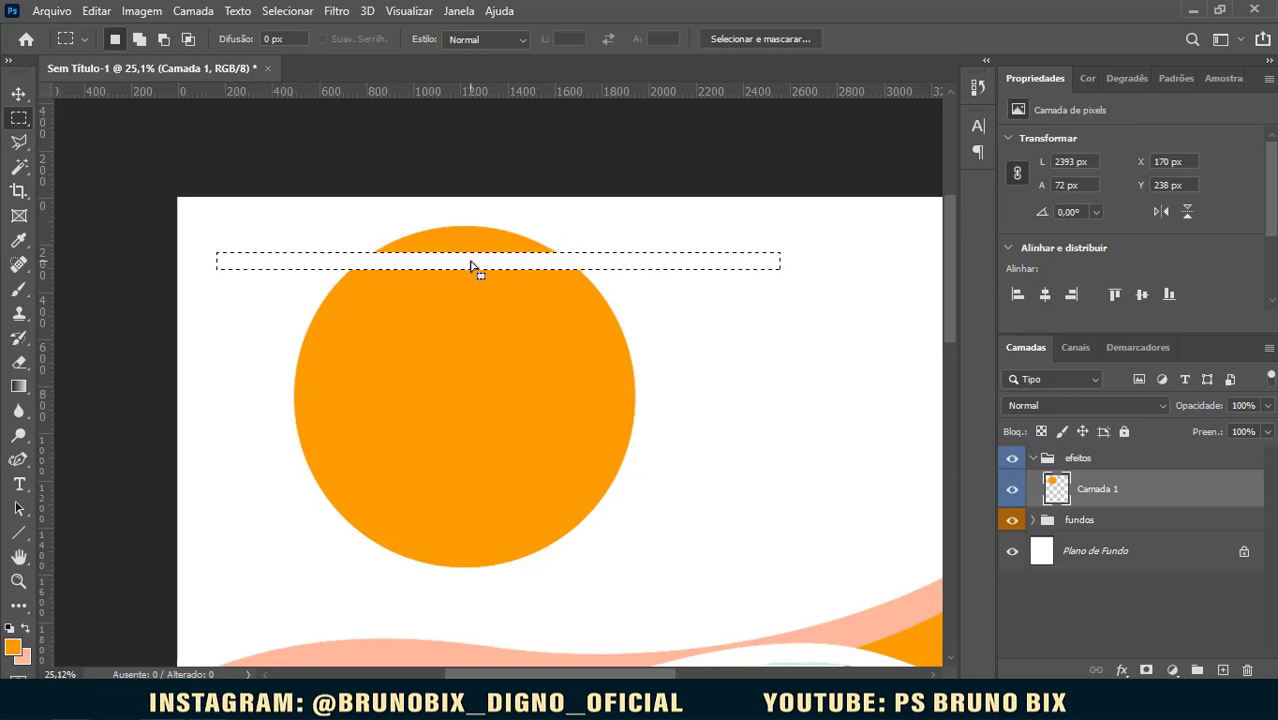
# Step: Cut eight more evenly spaced horizontal strips out of the orange circle down to its base with the same selection, and deselect
pyautogui.moveTo(470, 265); pyautogui.dragTo(474, 555)
pyautogui.press('Delete')
pyautogui.press('Delete')
pyautogui.press('Delete')
pyautogui.press('Delete')
pyautogui.press('Delete')
pyautogui.press('Delete')
pyautogui.press('Delete')
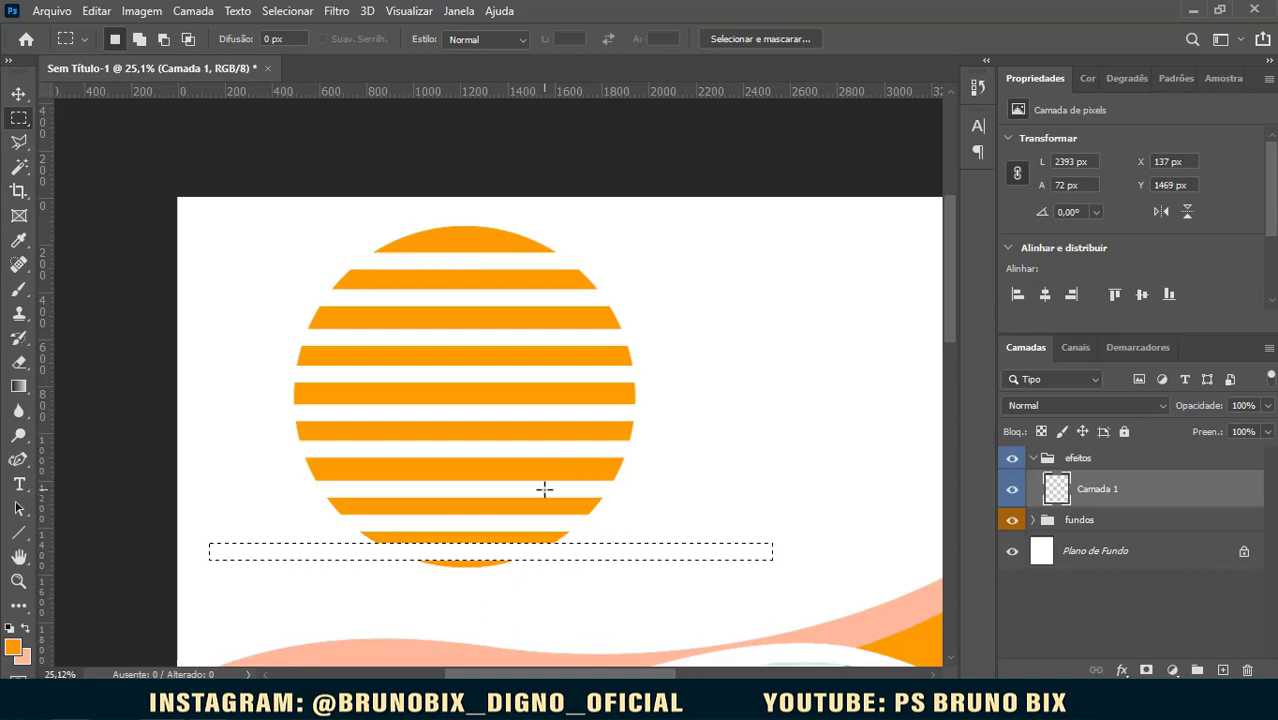
pyautogui.hotkey('ctrl', 'd')
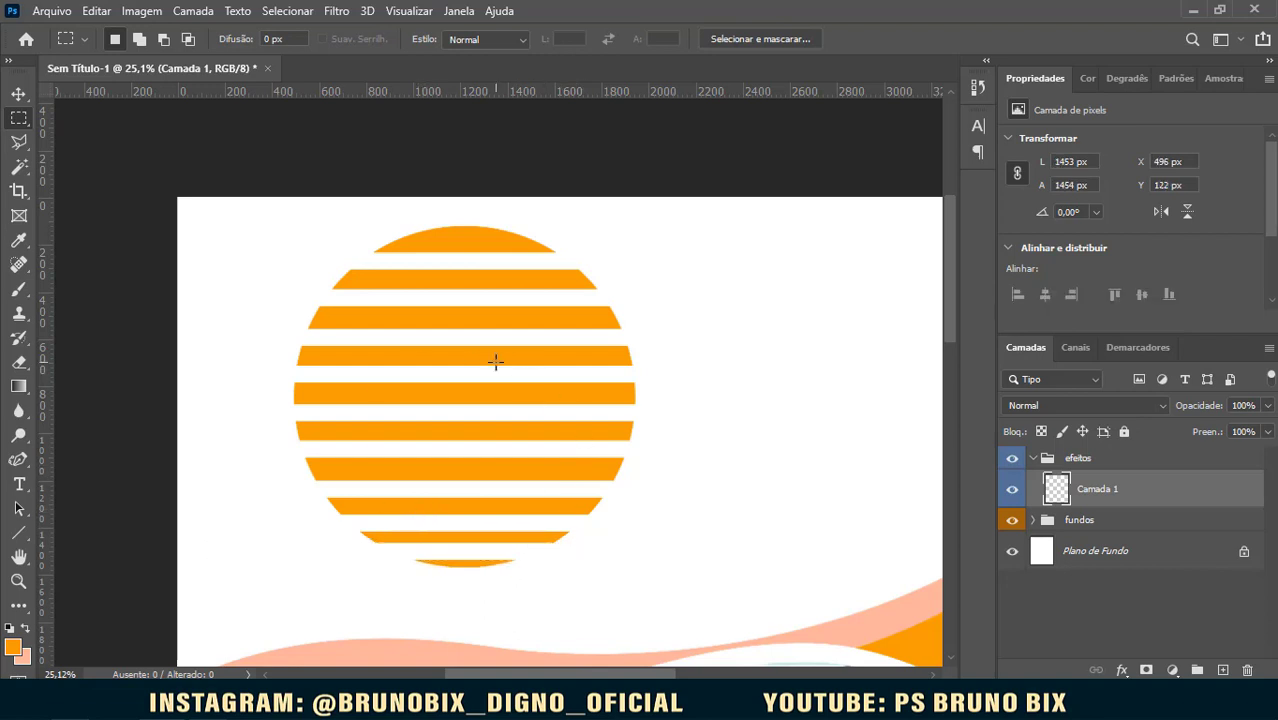
pyautogui.hotkey('ctrl', 'shift', 'd')
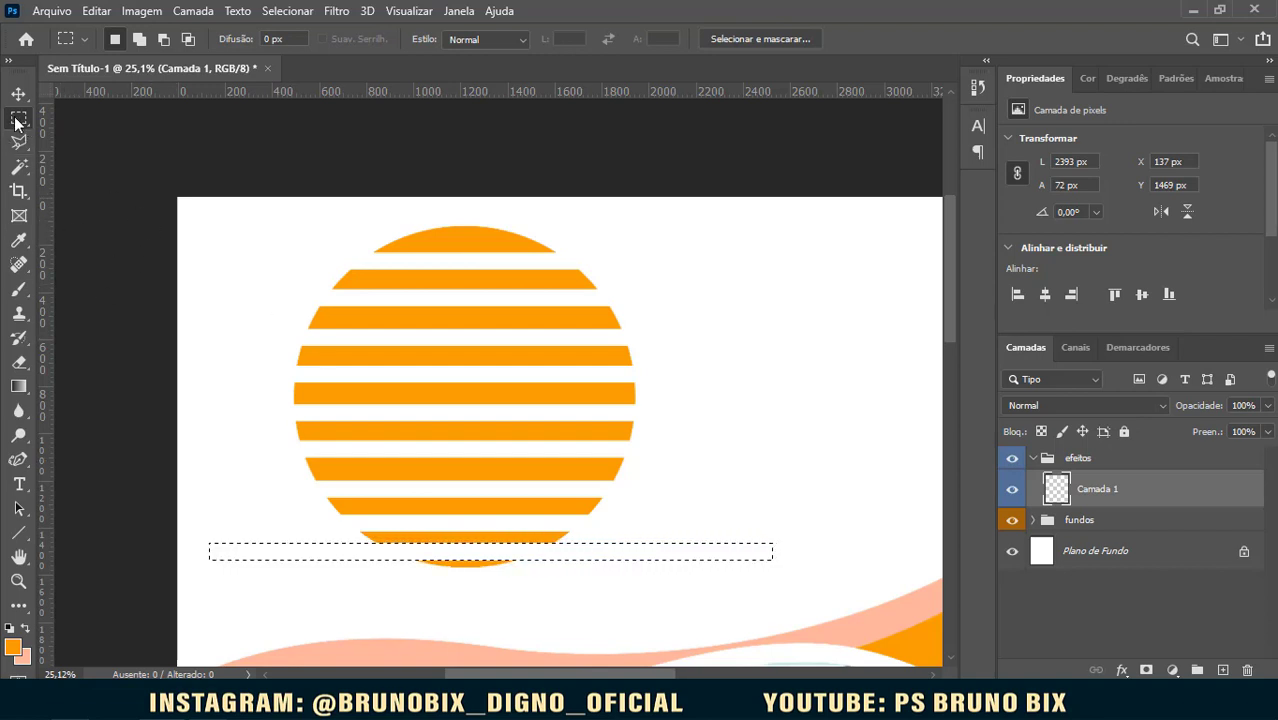
pyautogui.click(235, 290)
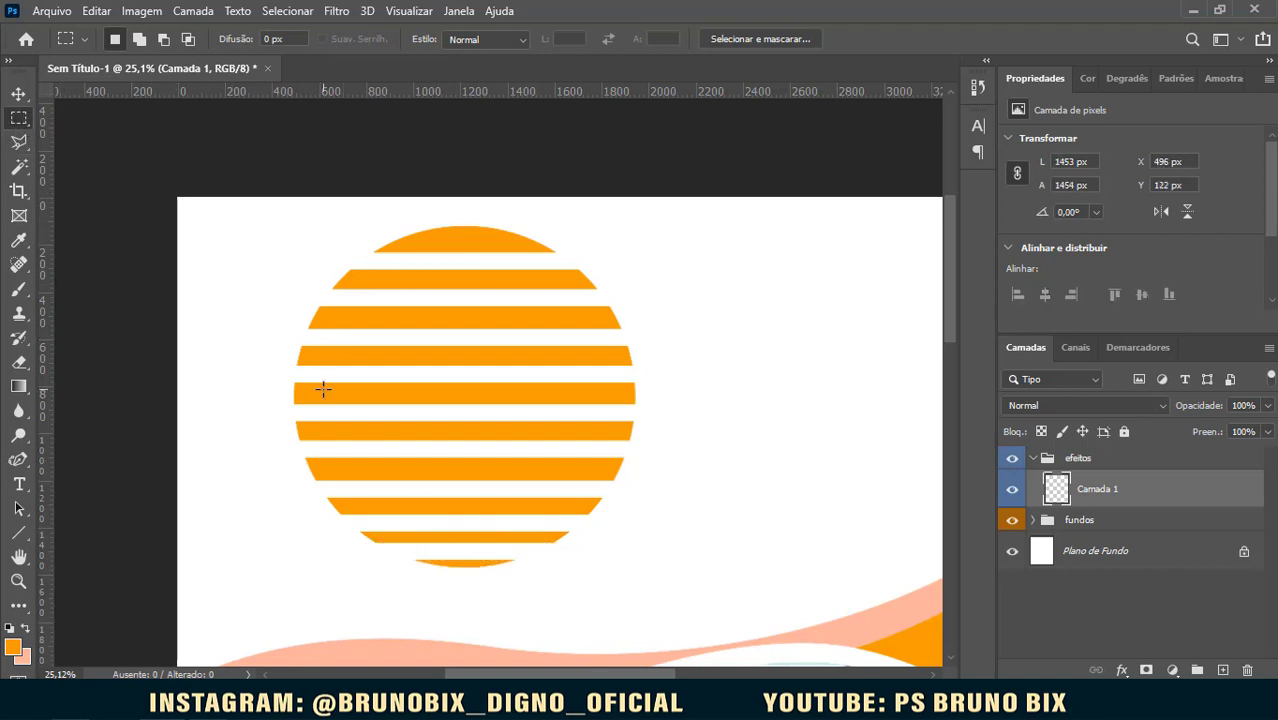
# Step: Move the striped orange circle slightly down and left to about X 481 px, Y 203 px
pyautogui.scroll(-2, 336, 389)
pyautogui.click(18, 93)
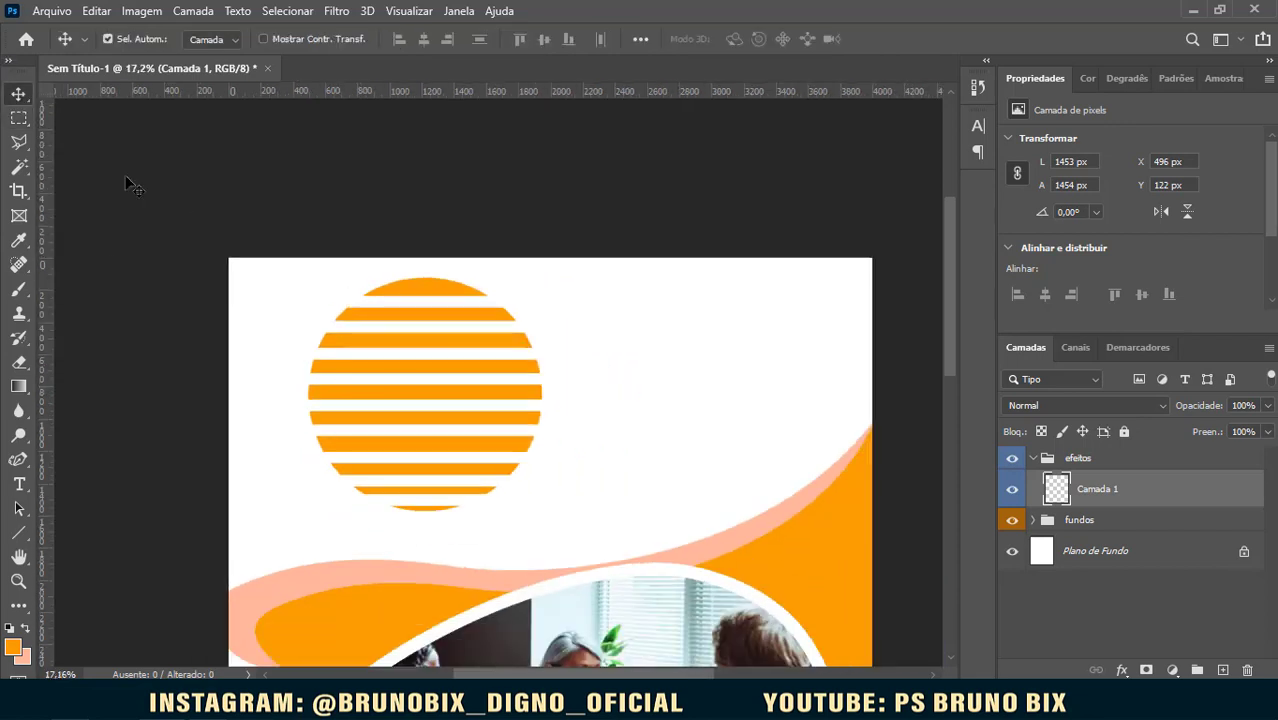
pyautogui.moveTo(424, 314)
pyautogui.mouseDown()
pyautogui.moveTo(442, 311)
pyautogui.moveTo(485, 357)
pyautogui.moveTo(491, 334)
pyautogui.moveTo(421, 306)
pyautogui.mouseUp()
pyautogui.scroll(-2, 436, 405)
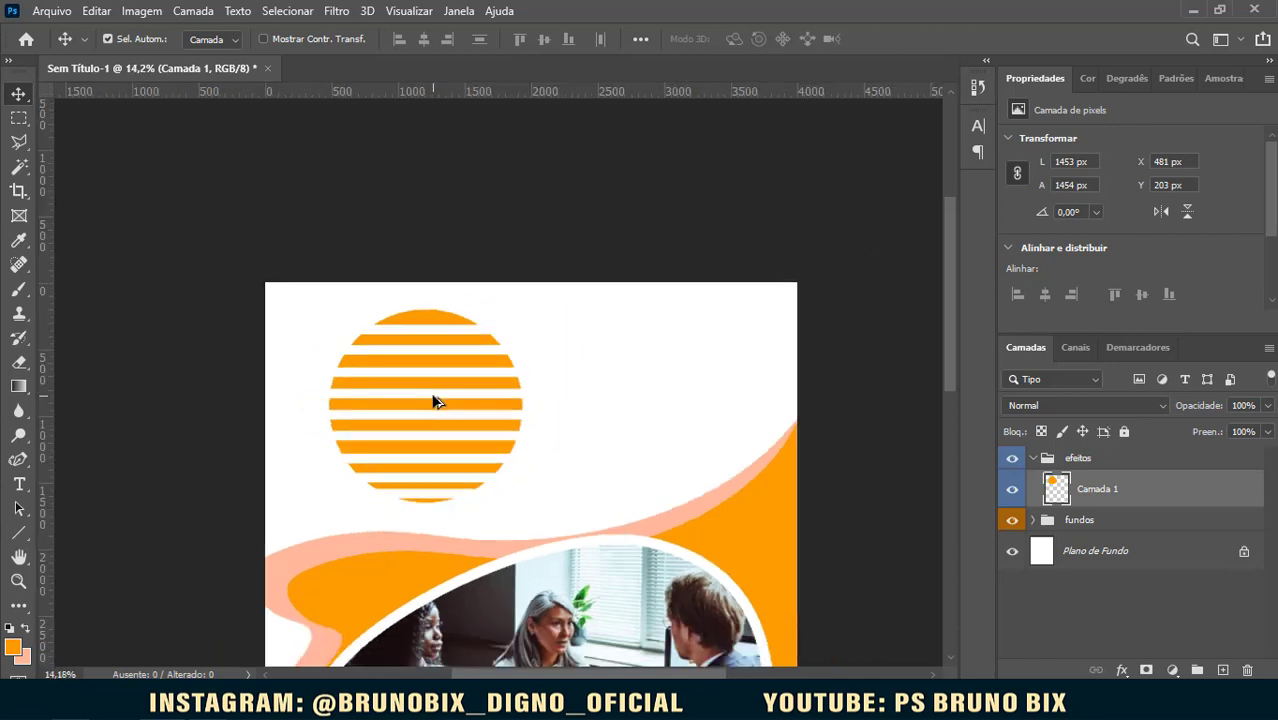
pyautogui.scroll(-2, 460, 350)
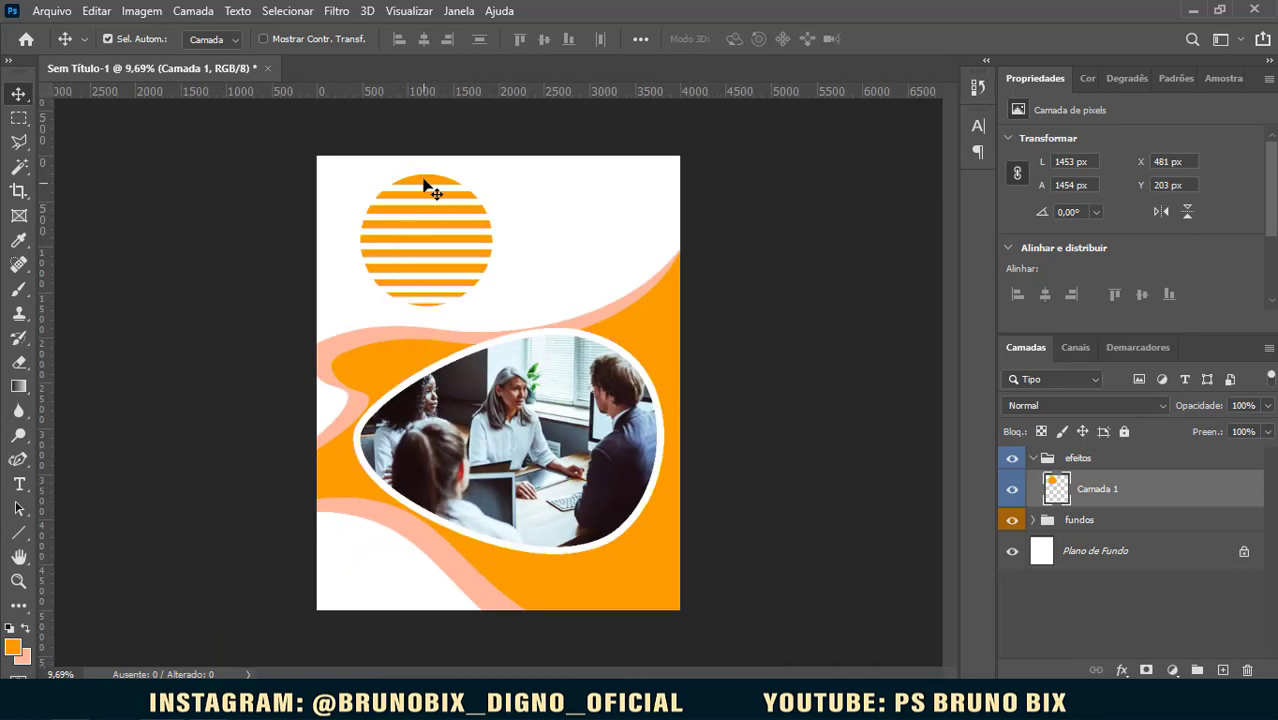
# Step: Move the striped circle over the flyer's right edge at about X 3274, Y 1508 px and give it a white (ffffff) Color Overlay
pyautogui.moveTo(506, 228); pyautogui.dragTo(682, 297)
pyautogui.scroll(2, 650, 400)
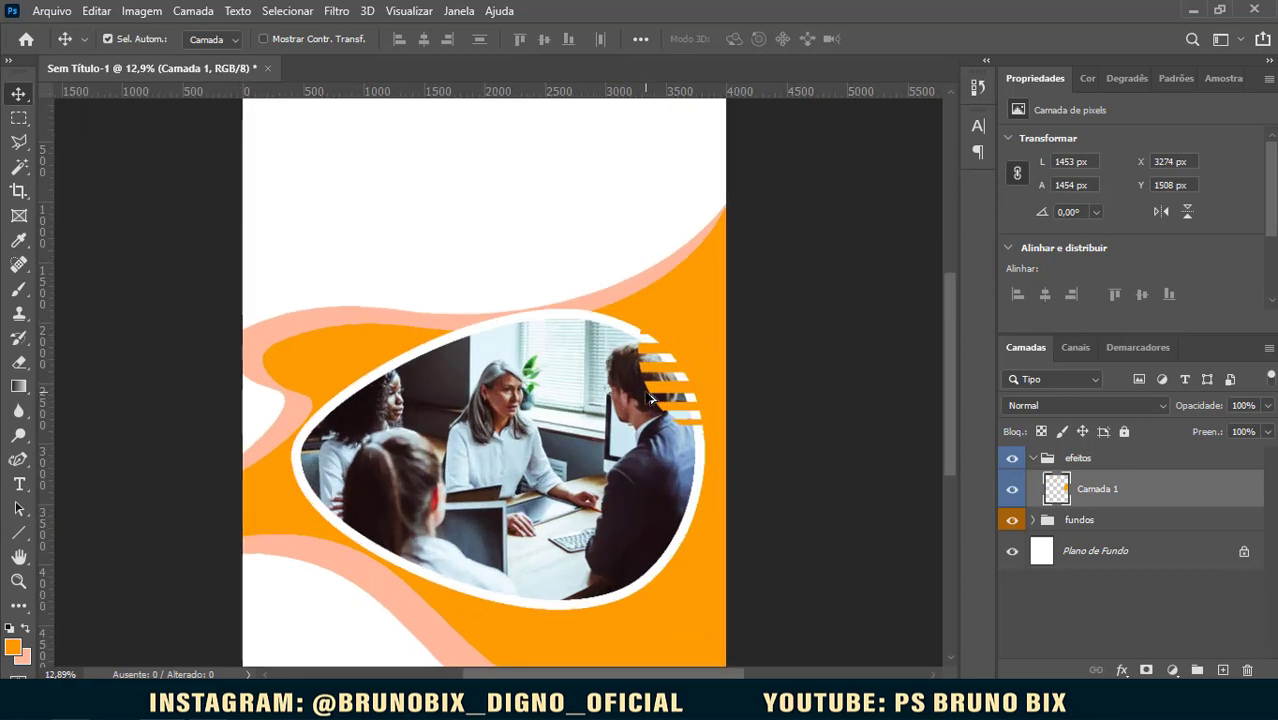
pyautogui.doubleClick(1199, 498)
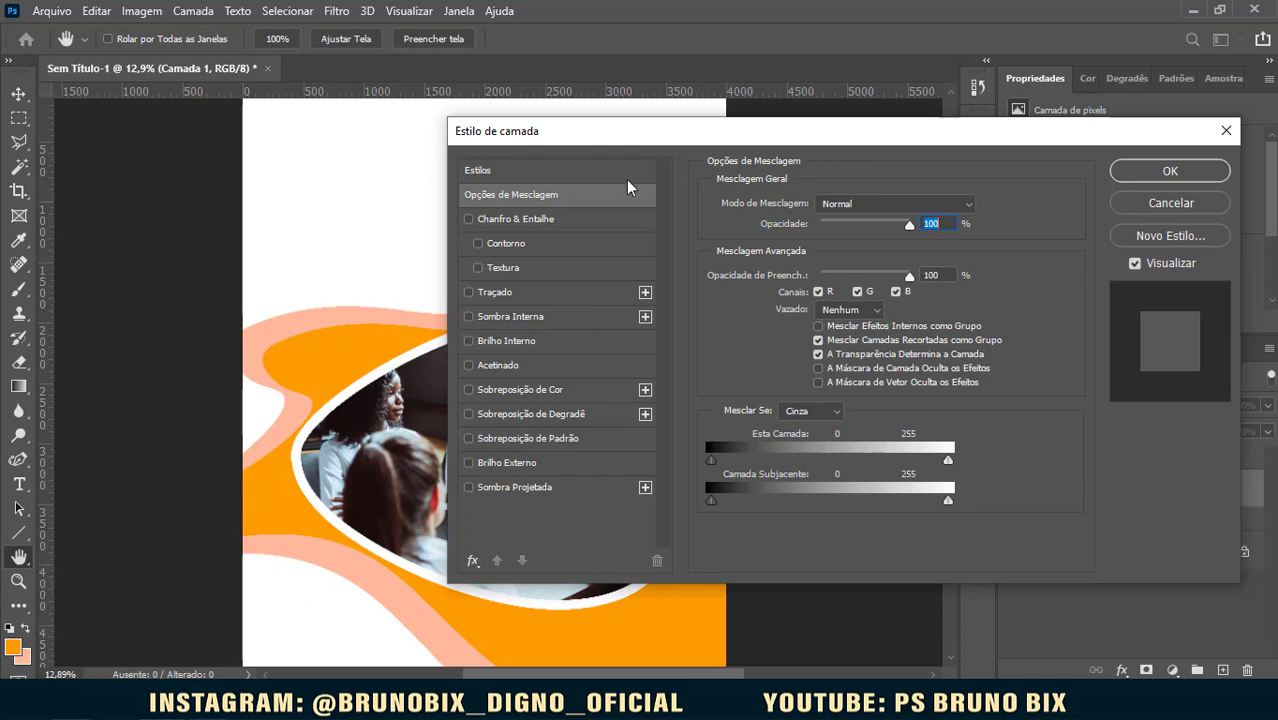
pyautogui.moveTo(563, 137); pyautogui.dragTo(891, 125)
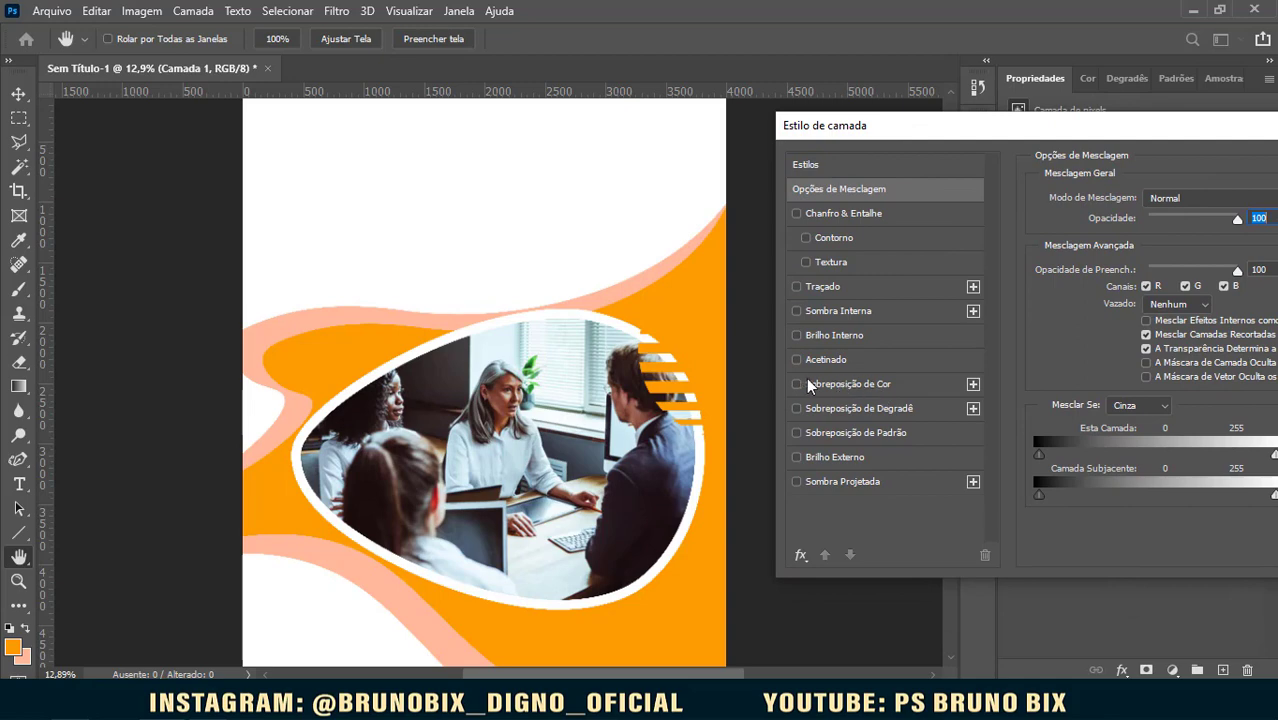
pyautogui.click(866, 386)
pyautogui.moveTo(1110, 135); pyautogui.dragTo(1046, 128)
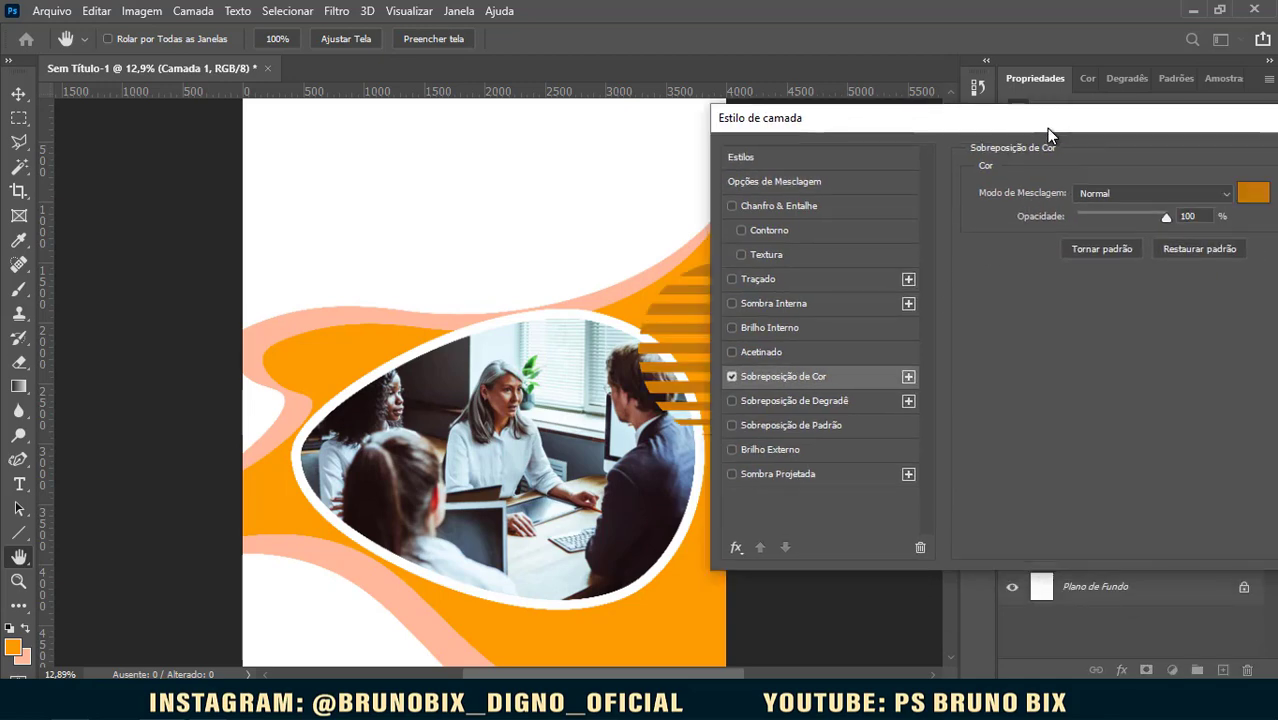
pyautogui.click(1248, 205)
pyautogui.moveTo(816, 277); pyautogui.dragTo(718, 220)
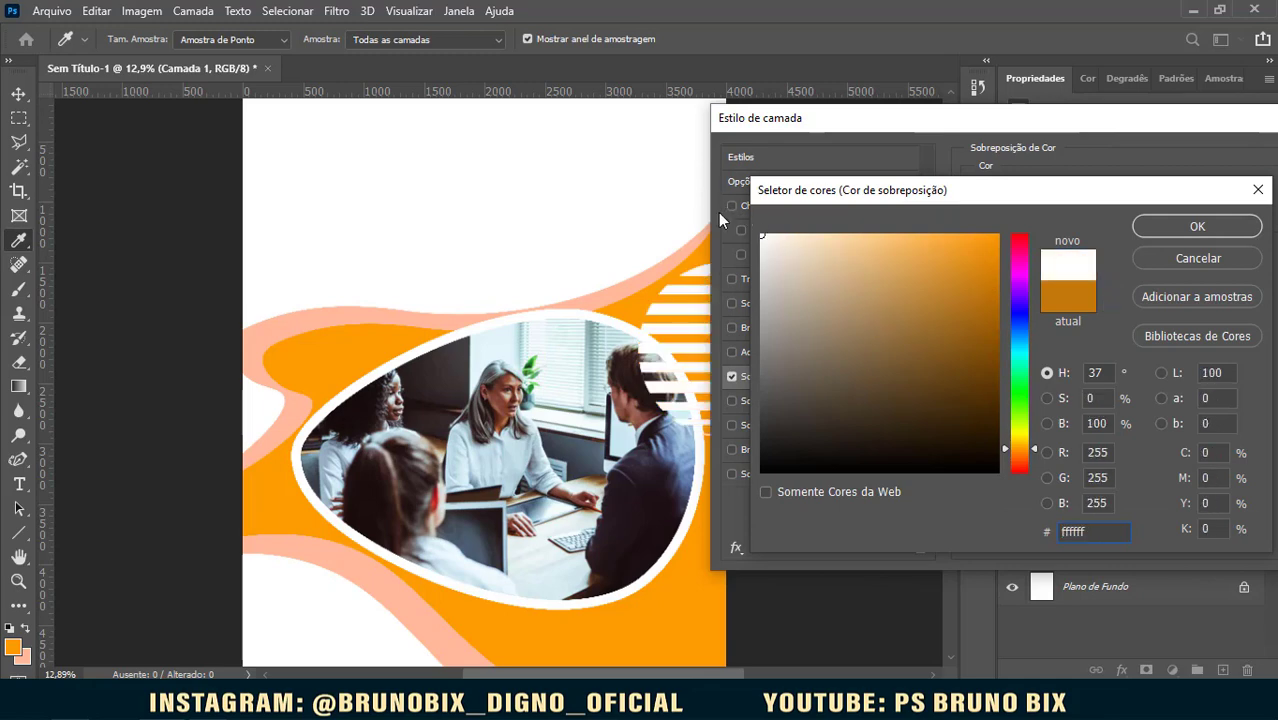
pyautogui.click(1208, 225)
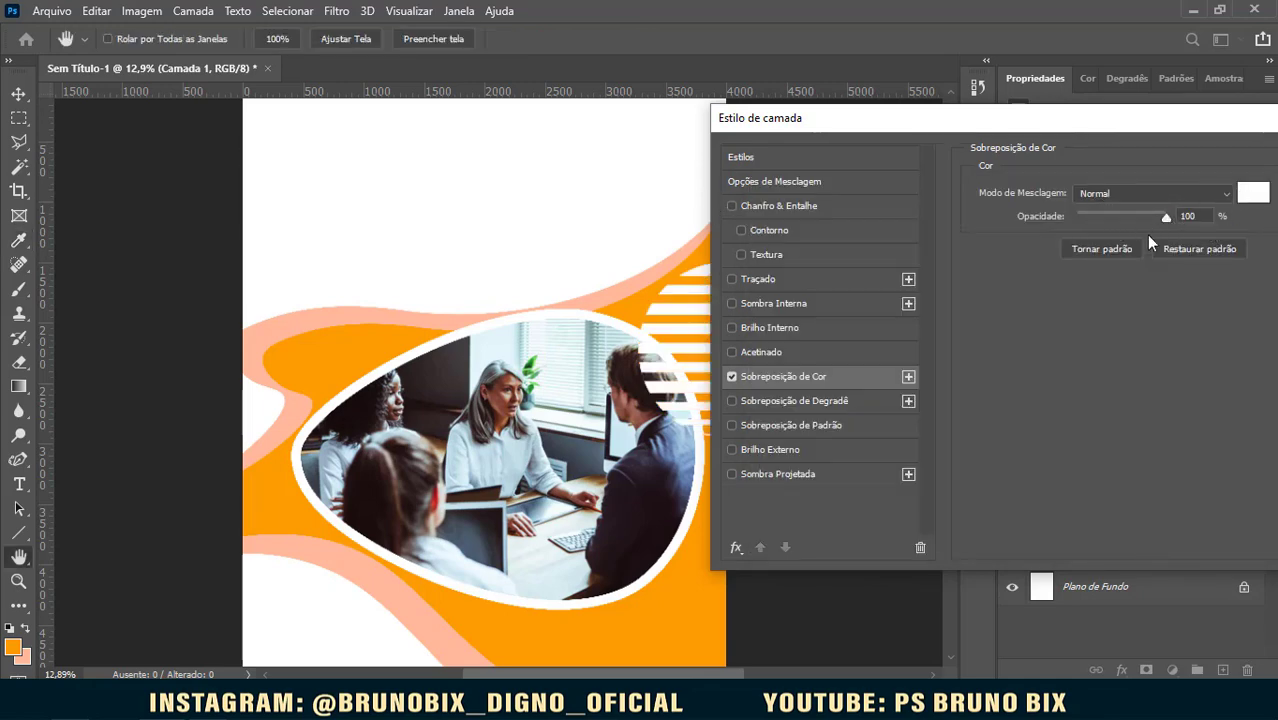
pyautogui.moveTo(1178, 133); pyautogui.dragTo(970, 127)
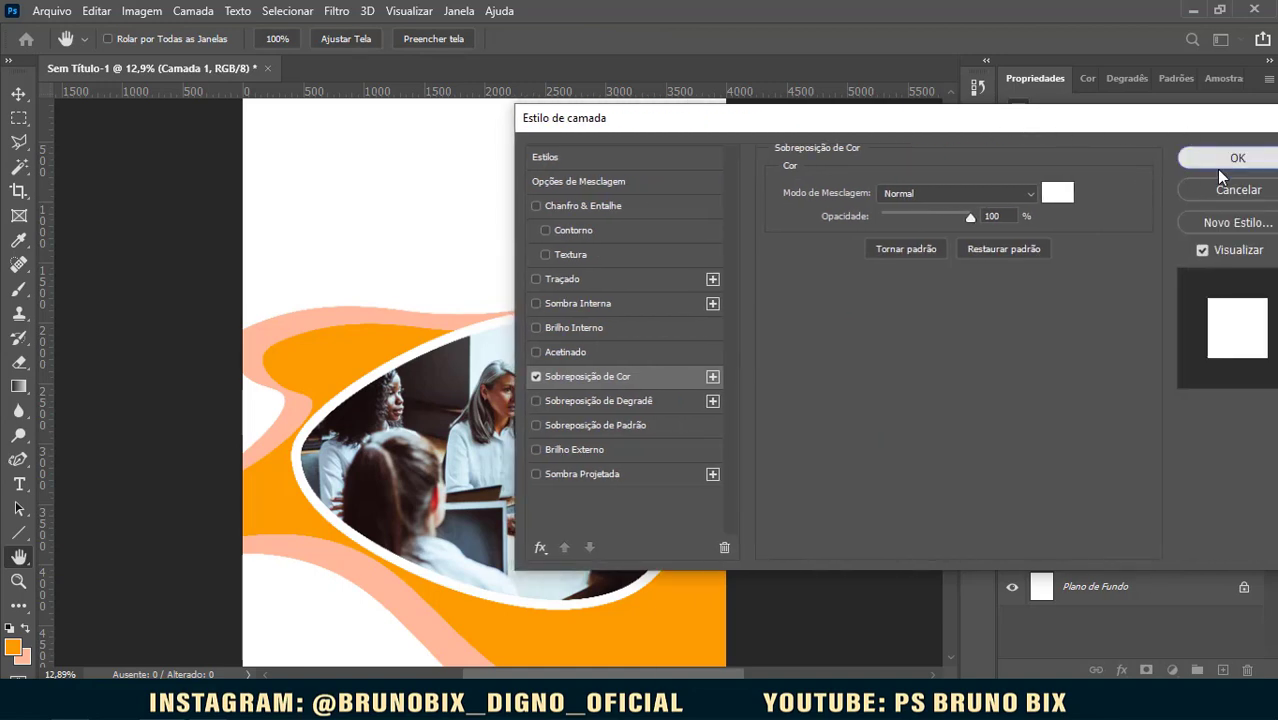
pyautogui.click(1216, 165)
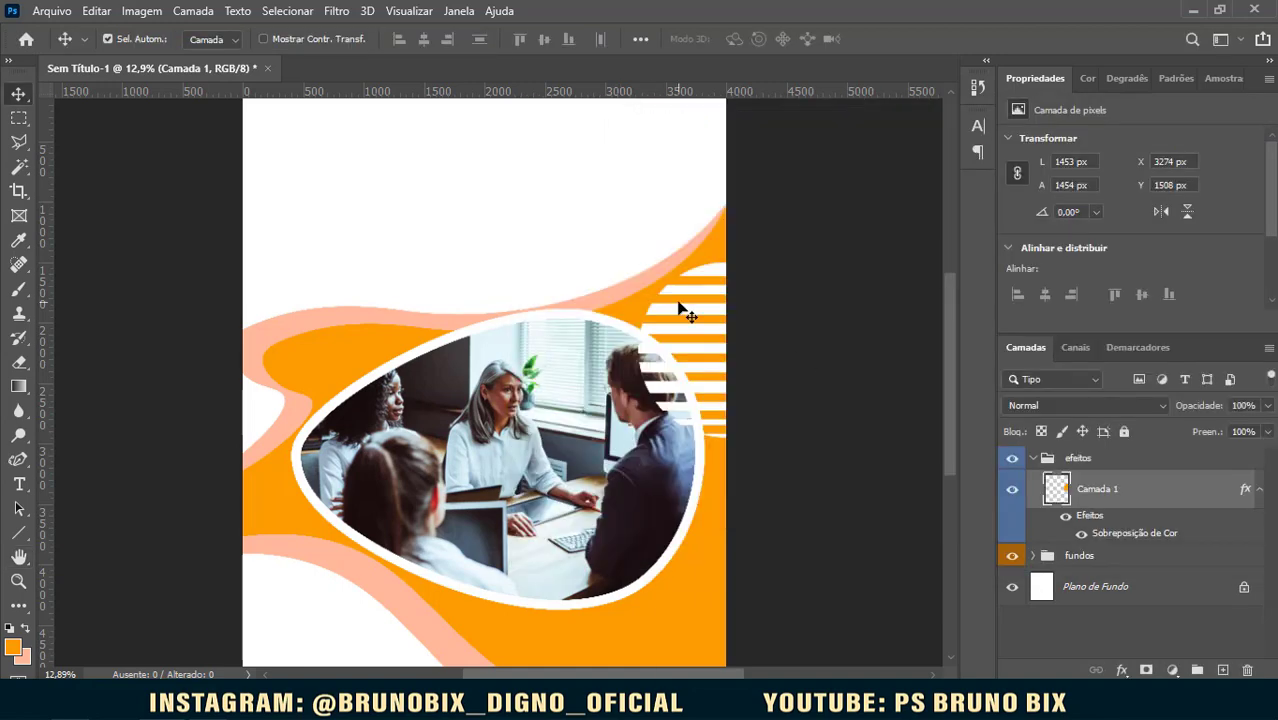
# Step: Scale the striped circle down to about 670 px and place it half off the right edge at about X 3744, Y 1565 px
pyautogui.press('ctrl')
pyautogui.hotkey('ctrl', 't')
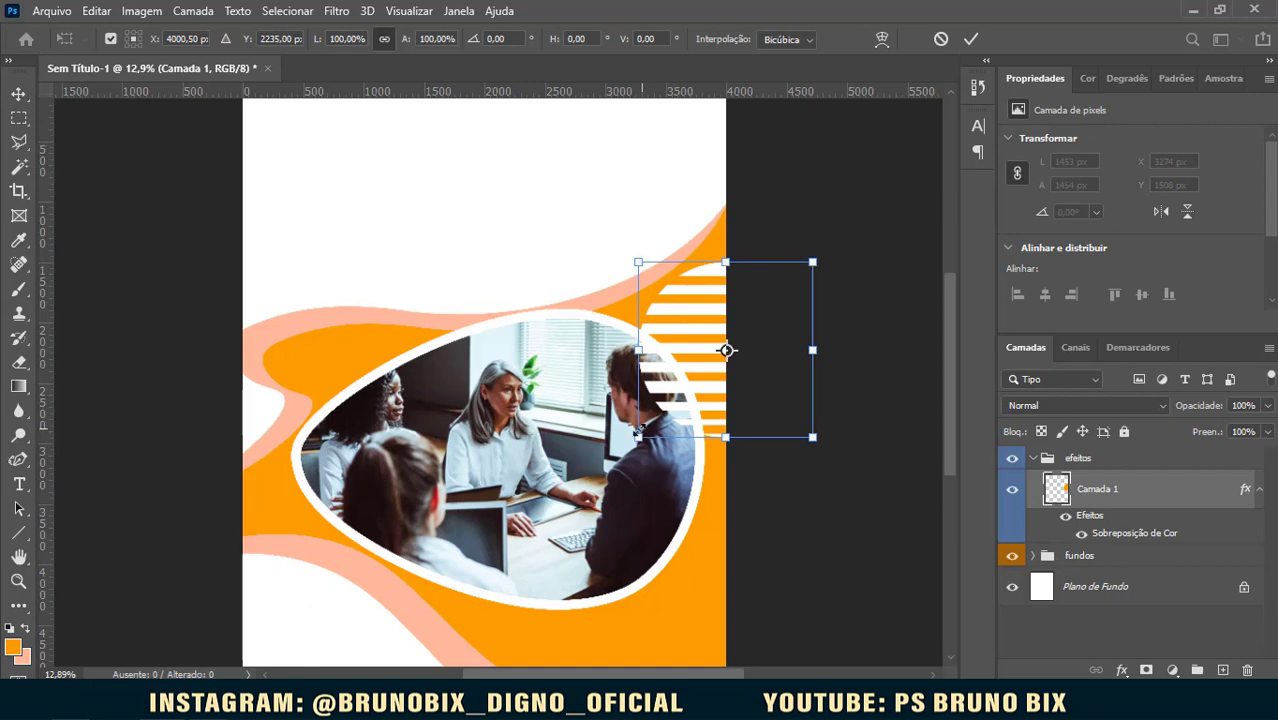
pyautogui.moveTo(633, 437); pyautogui.dragTo(720, 352)
pyautogui.moveTo(772, 318); pyautogui.dragTo(700, 352)
pyautogui.press('Return')
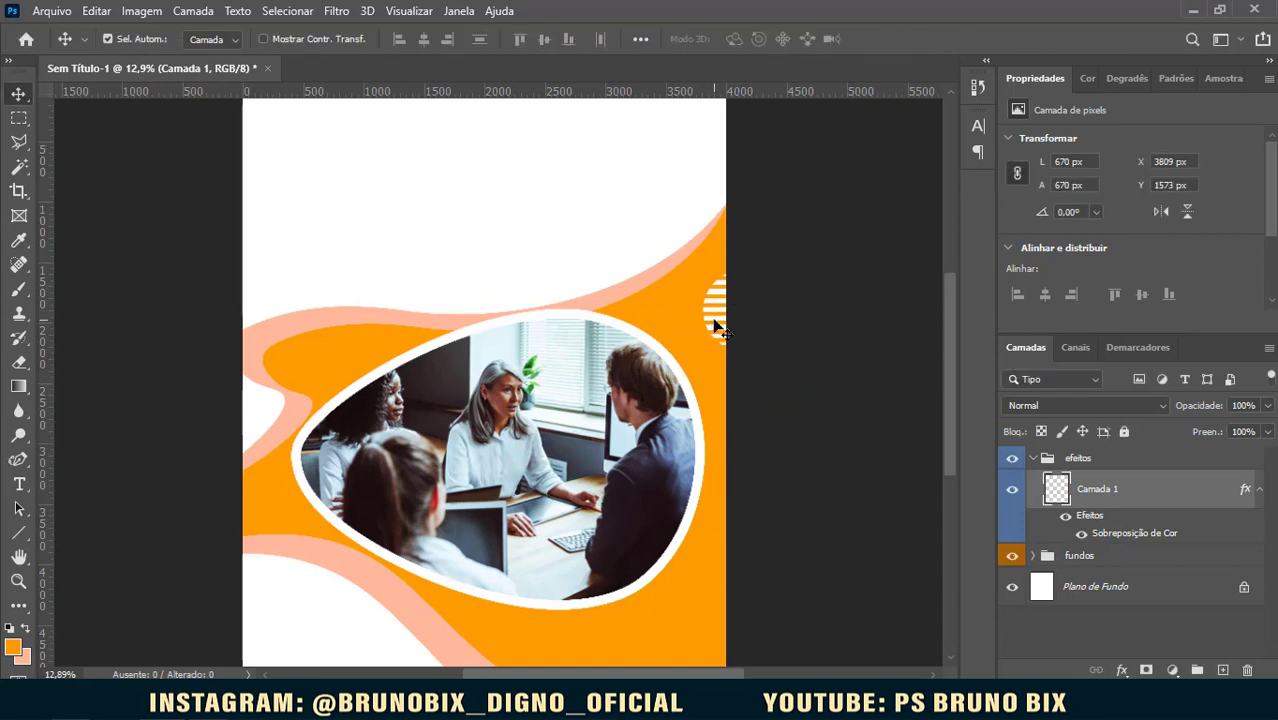
pyautogui.scroll(3, 716, 333)
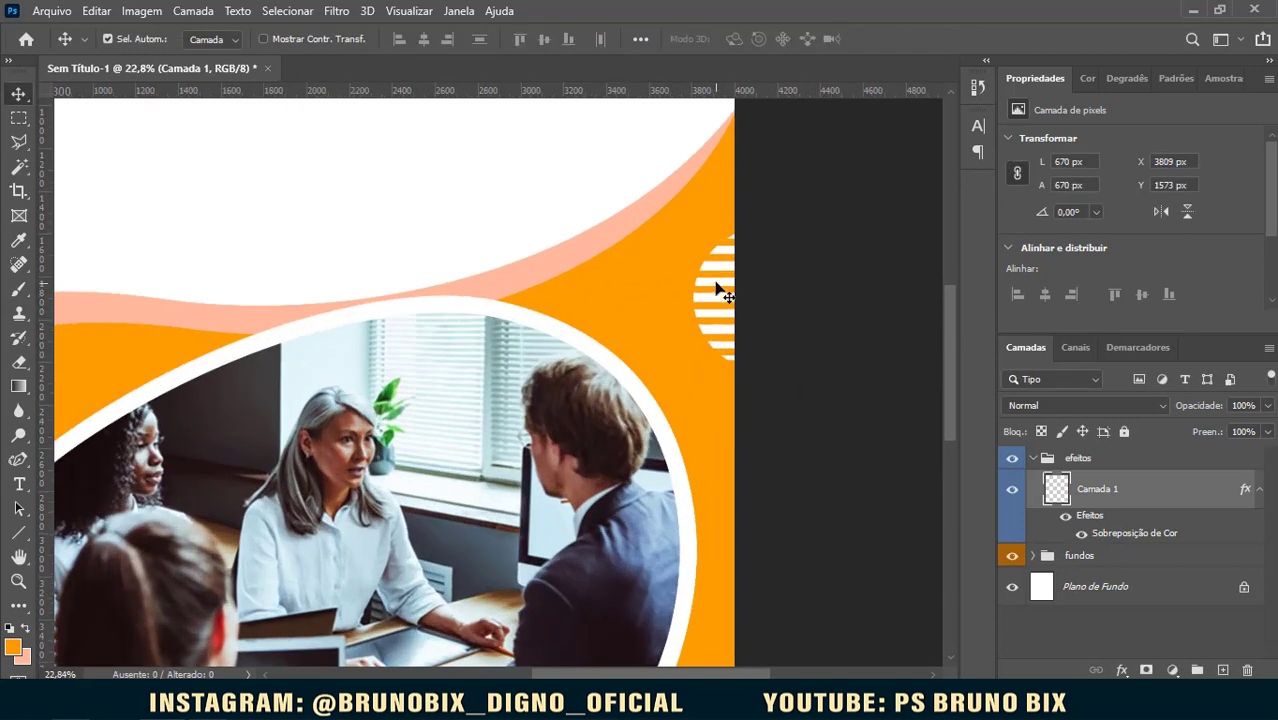
pyautogui.moveTo(716, 292); pyautogui.dragTo(701, 290)
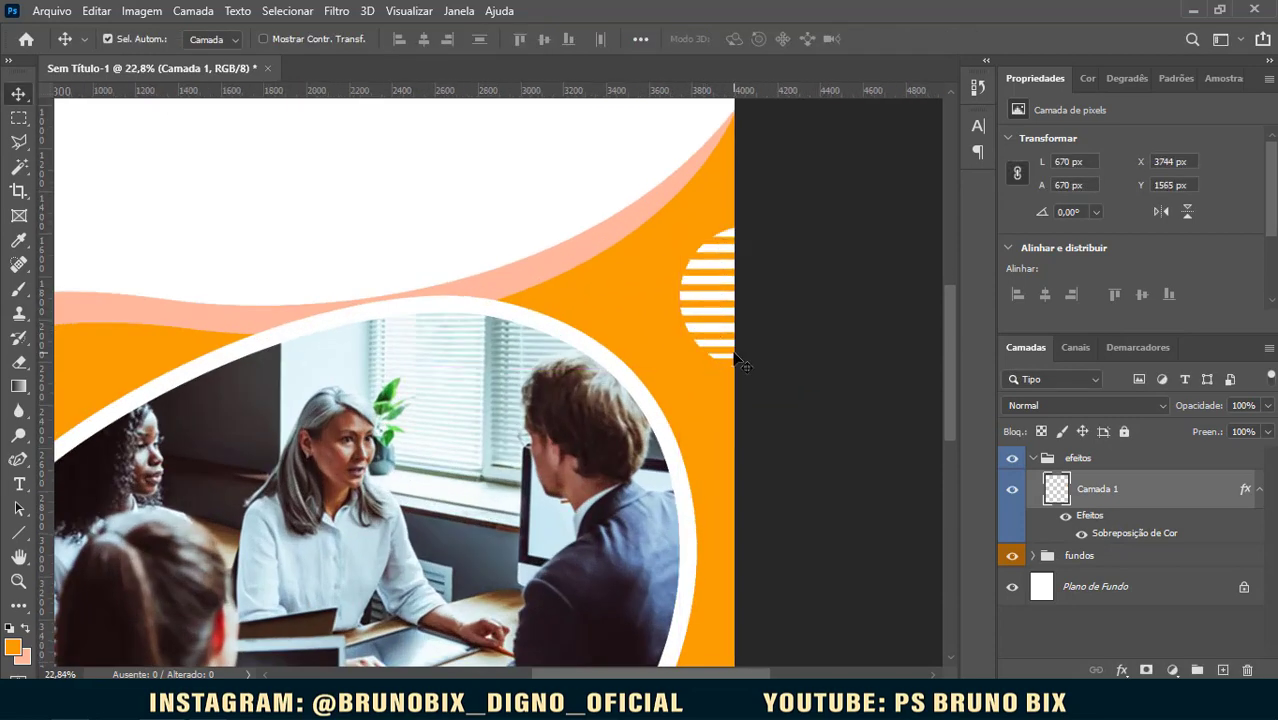
# Step: Duplicate the striped circle and place the copy across the flyer's bottom edge near the right corner, at about X 3055, Y 4590 px
pyautogui.press('ctrl')
pyautogui.hotkey('ctrl', 'j')
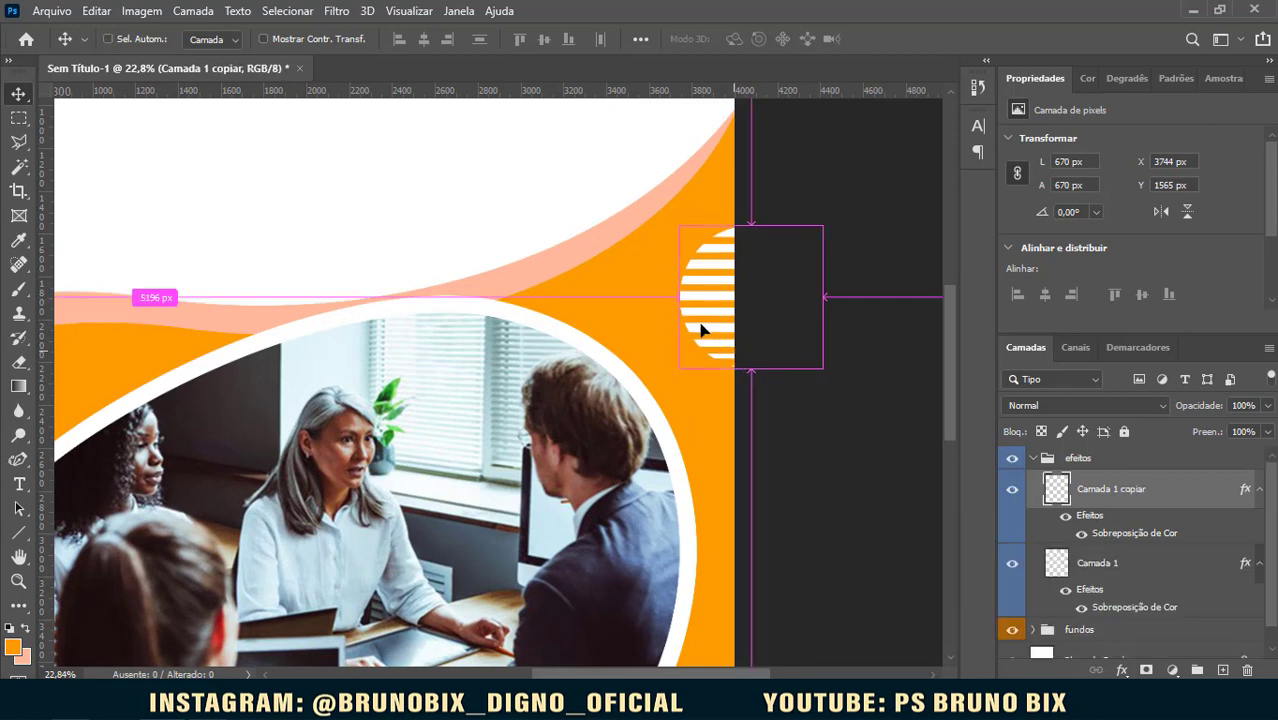
pyautogui.moveTo(699, 328); pyautogui.dragTo(240, 498)
pyautogui.scroll(-5, 357, 272)
pyautogui.moveTo(357, 272); pyautogui.dragTo(517, 626)
pyautogui.moveTo(479, 656); pyautogui.dragTo(494, 592)
pyautogui.scroll(-2, 500, 574)
# Step: Scale another copy of the striped circle to about 478 px and place it across the flyer's left edge at about X -315, Y 3273 px
pyautogui.hotkey('ctrl', 't')
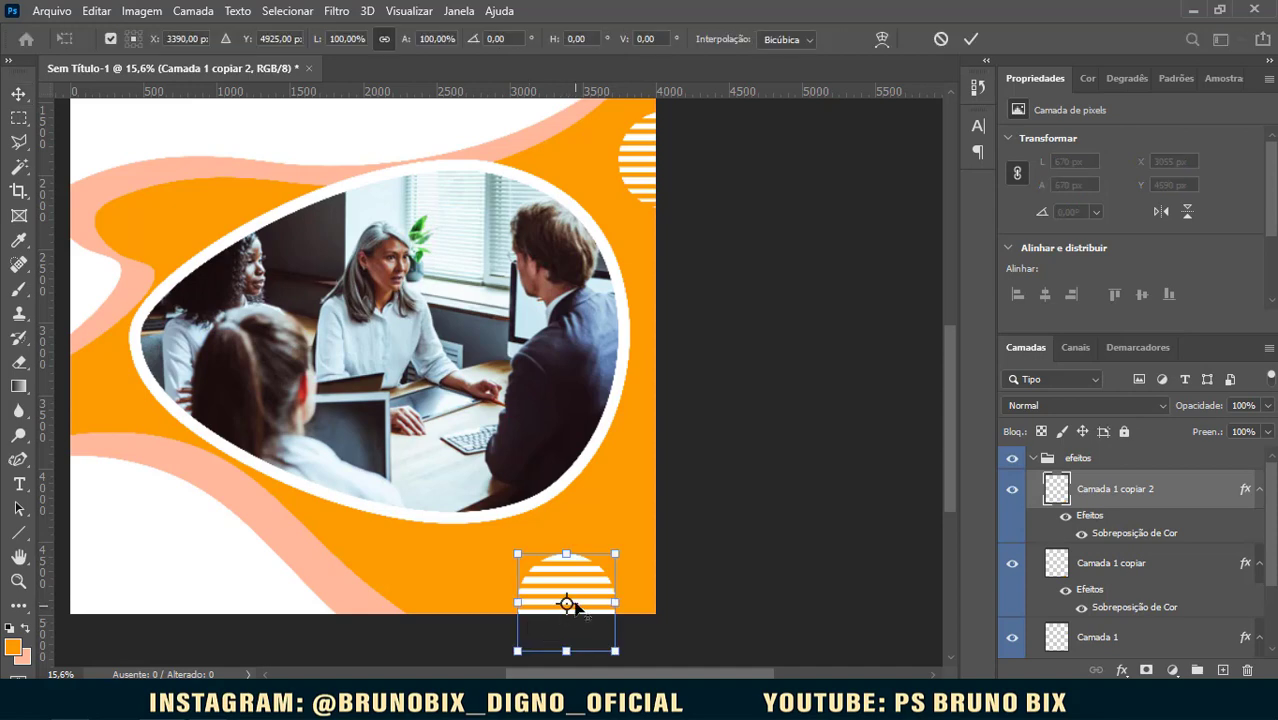
pyautogui.moveTo(592, 600); pyautogui.dragTo(239, 376)
pyautogui.moveTo(264, 439)
pyautogui.mouseDown()
pyautogui.moveTo(237, 411)
pyautogui.moveTo(251, 421)
pyautogui.mouseUp()
pyautogui.press('Return')
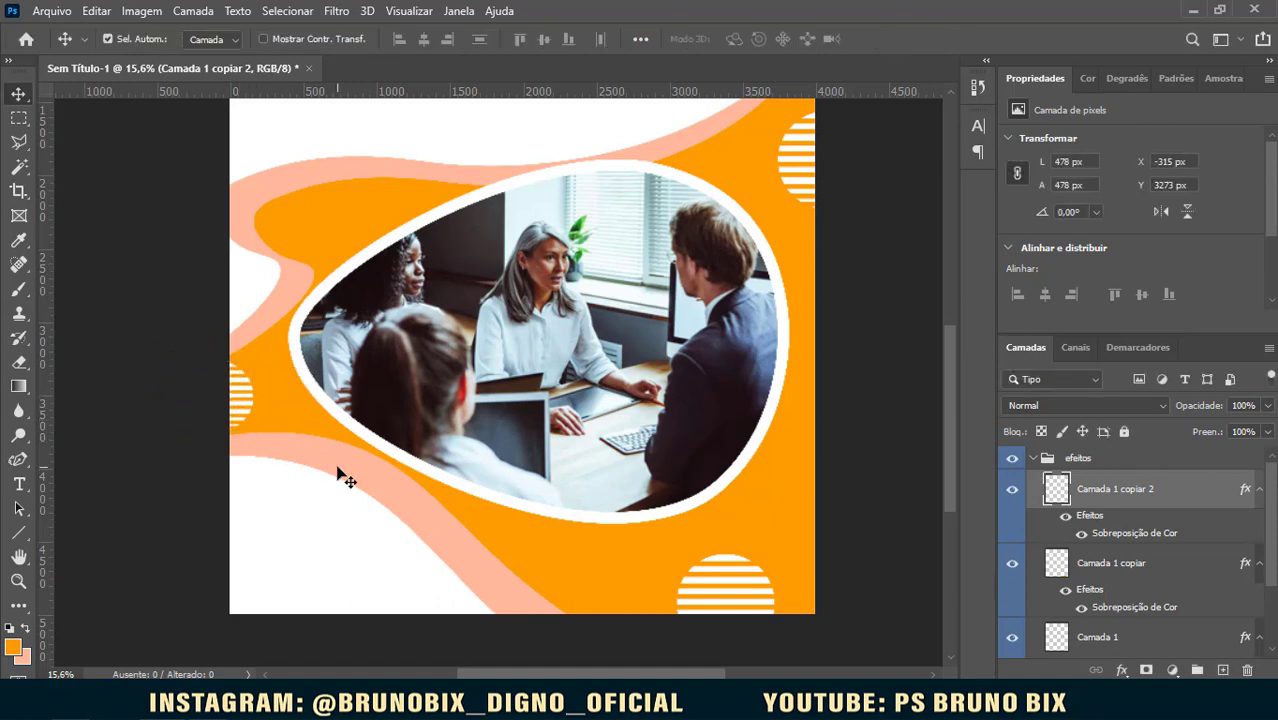
# Step: Duplicate the left-edge striped circle, move the copy below the photo blob and shrink it to about 209 px at X 2443, Y 4452 px
pyautogui.hotkey('ctrl', 'j')
pyautogui.moveTo(278, 437); pyautogui.dragTo(640, 585)
pyautogui.press('t')
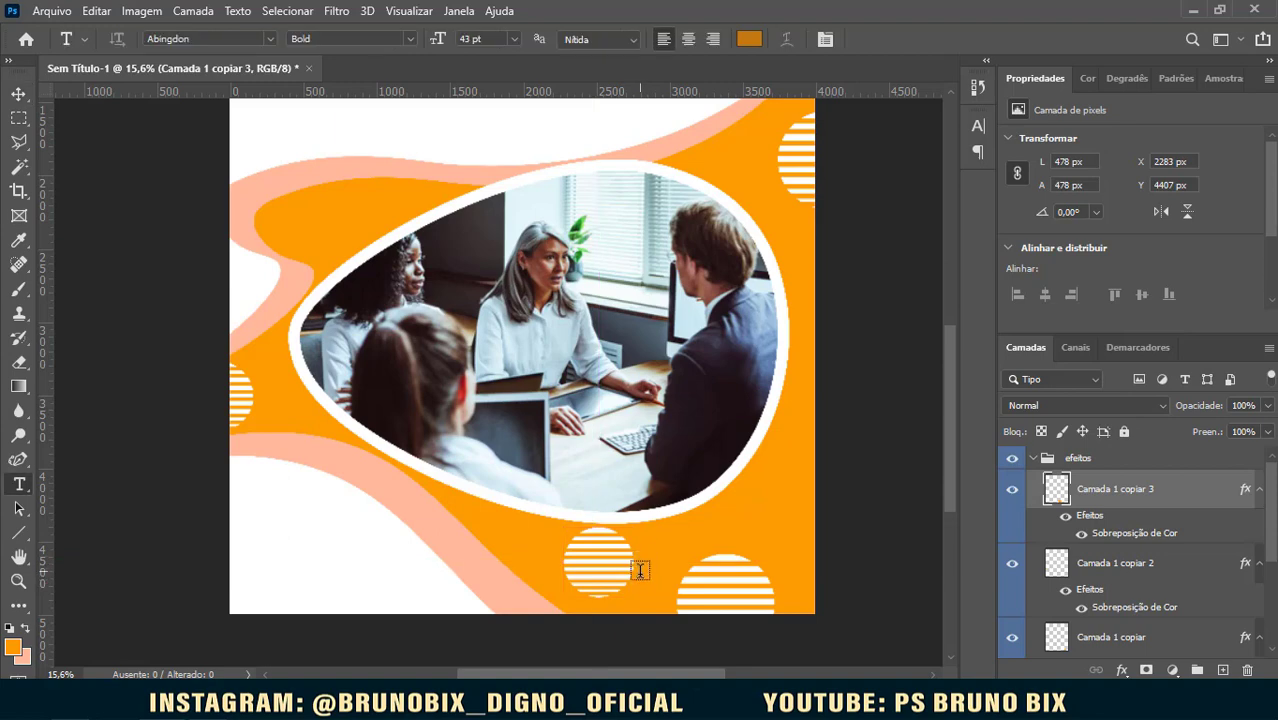
pyautogui.press('v')
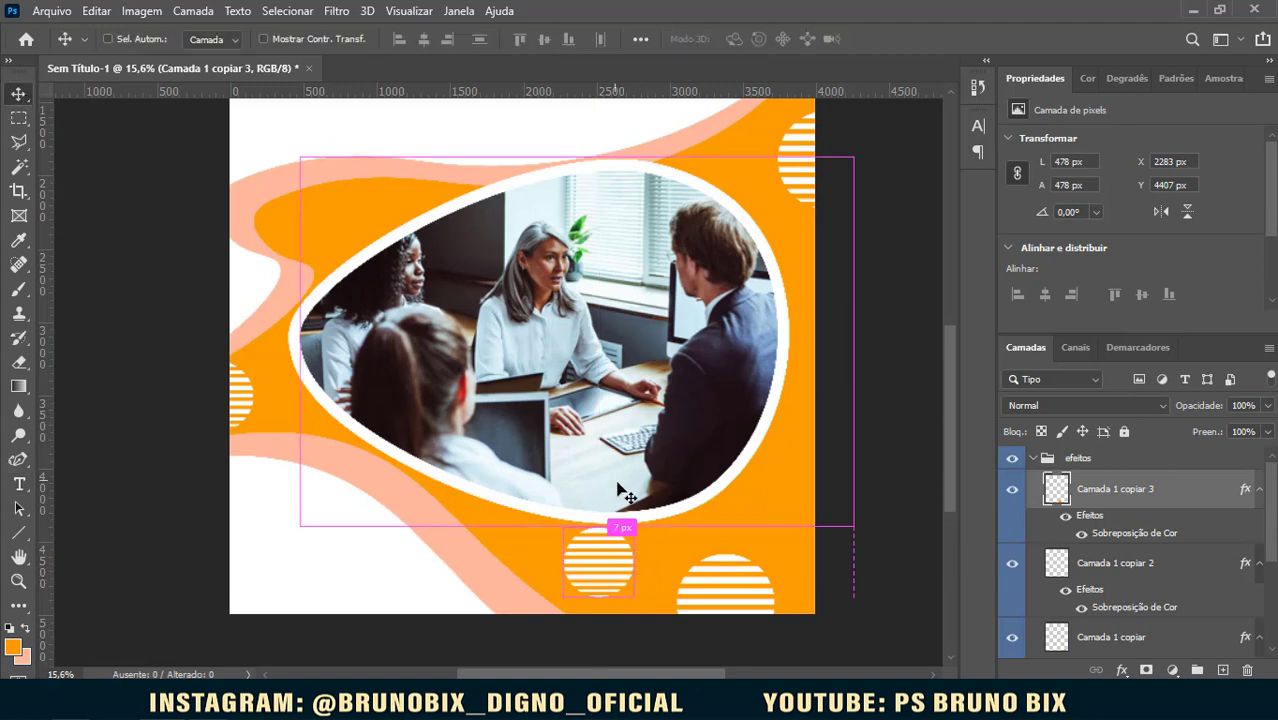
pyautogui.hotkey('ctrl', 't')
pyautogui.moveTo(627, 523); pyautogui.dragTo(610, 556)
pyautogui.press('Return')
pyautogui.hotkey('ctrl', '0')
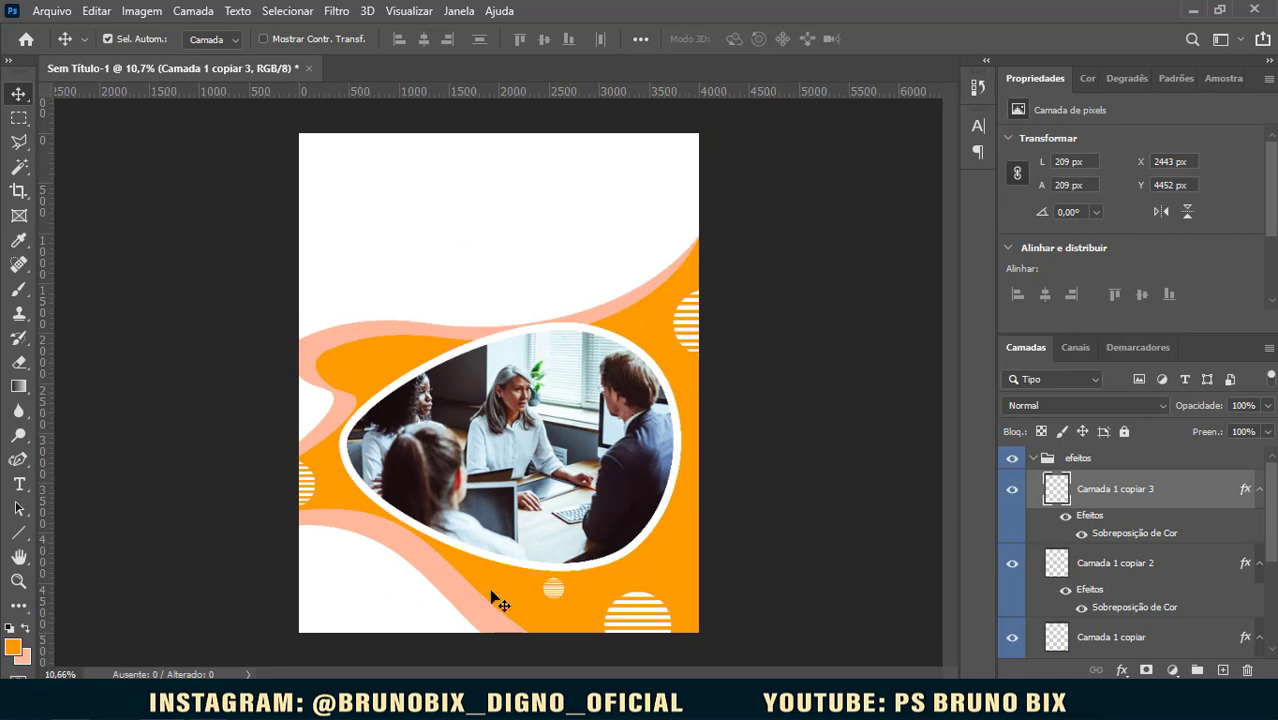
# Step: Draw a circle about 774 px wide with the Ellipse tool over the upper-left side of the photo blob
pyautogui.scroll(8, 400, 443)
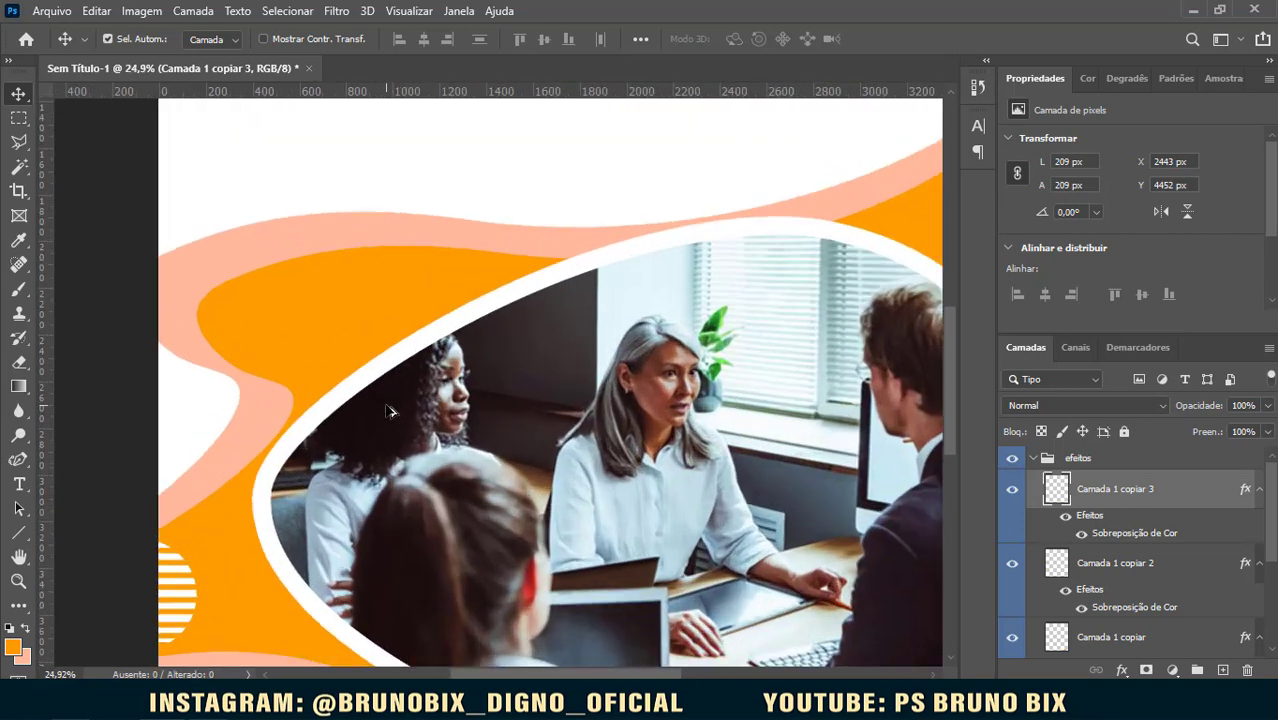
pyautogui.moveTo(391, 388); pyautogui.dragTo(474, 415)
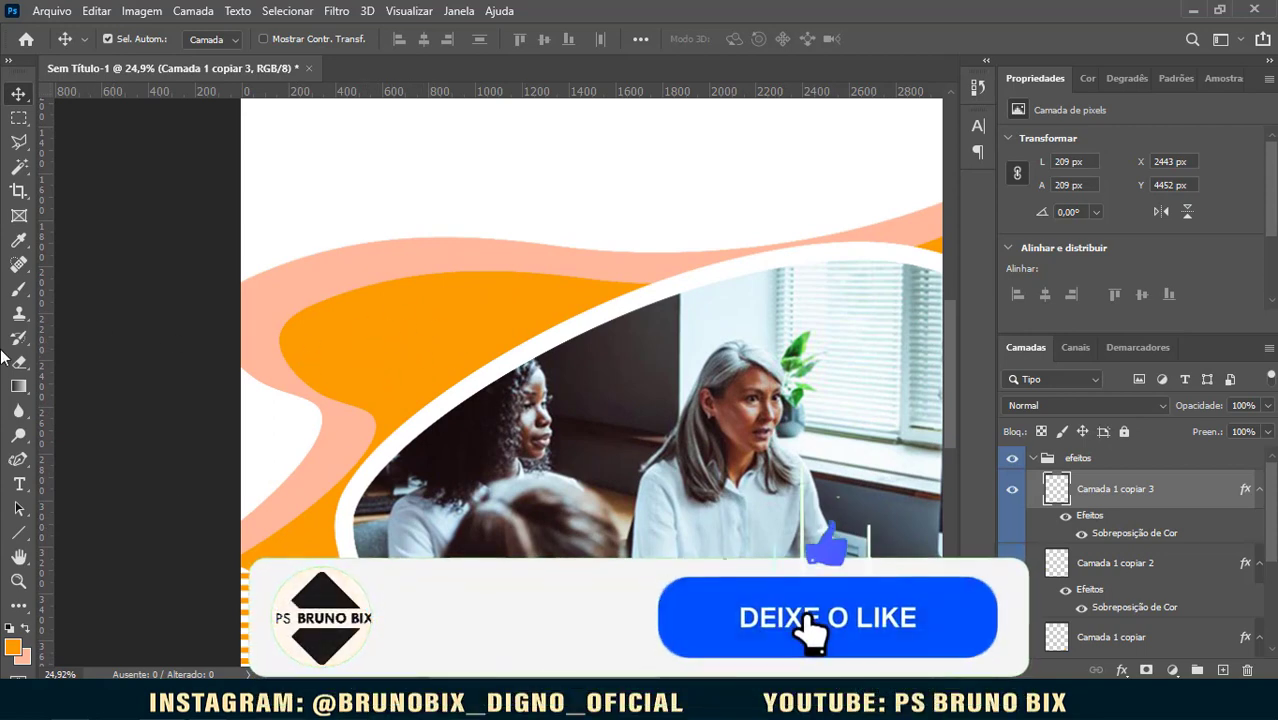
pyautogui.click(20, 534)
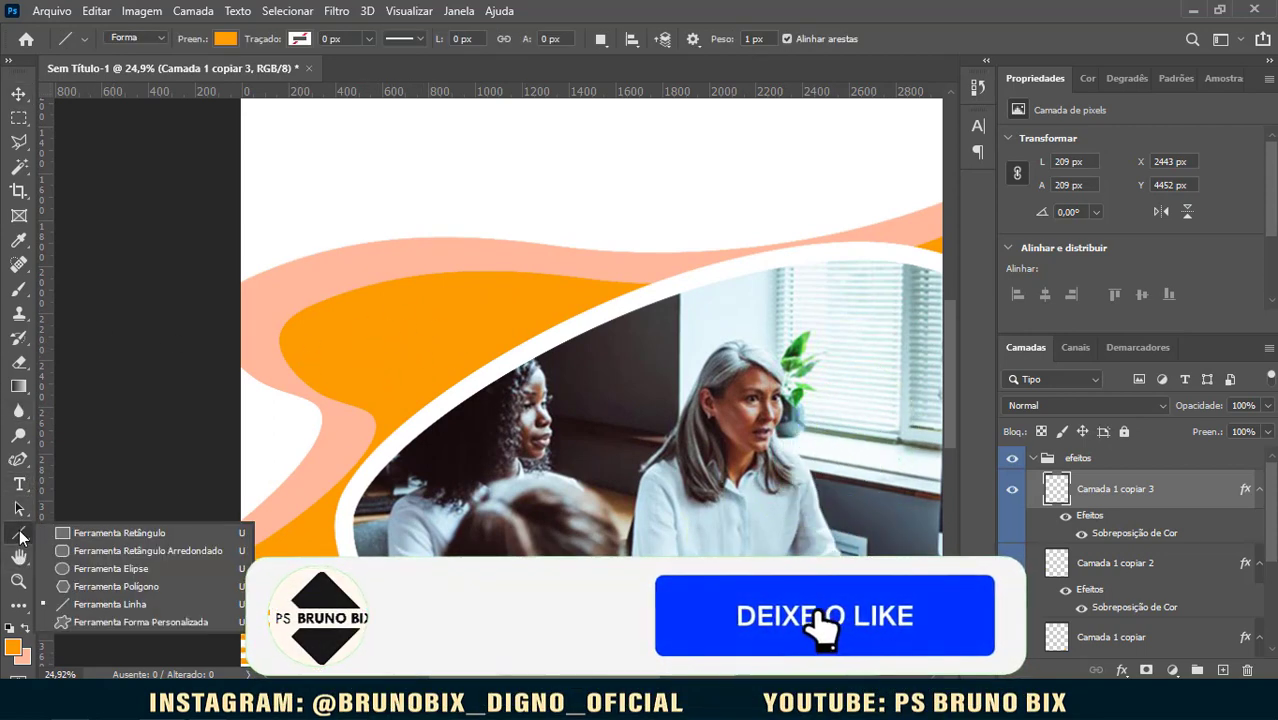
pyautogui.click(143, 535)
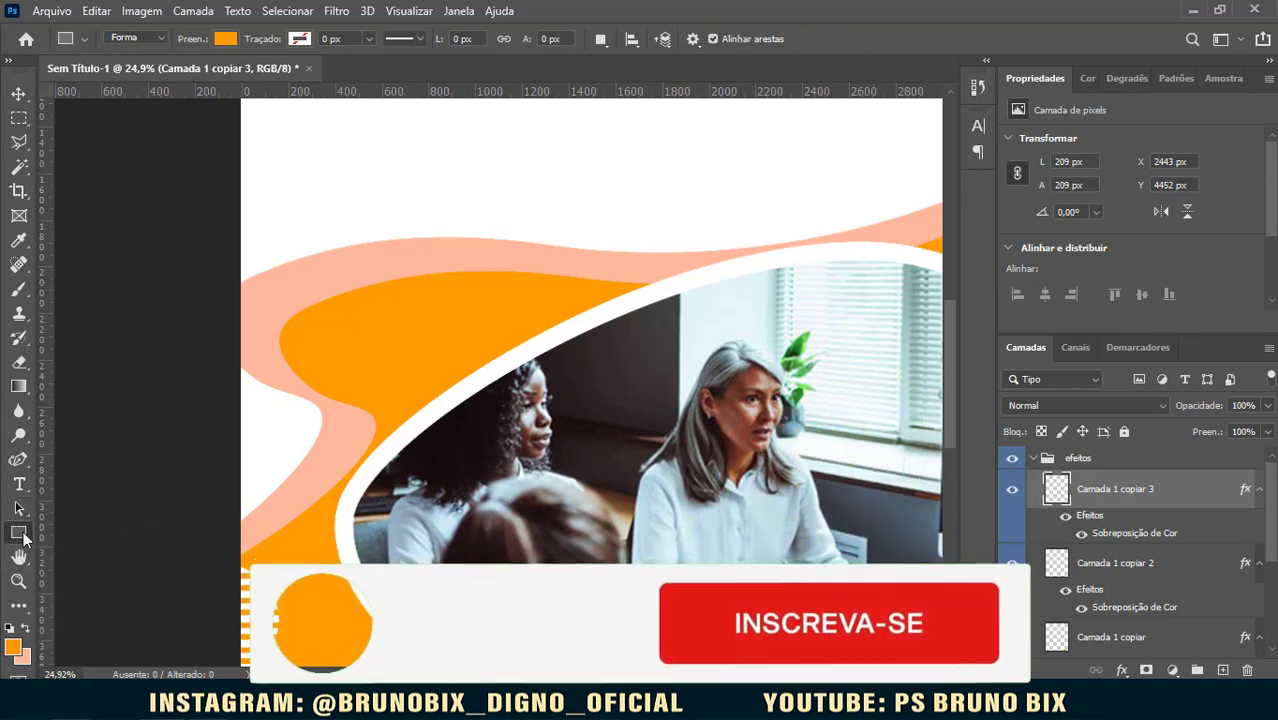
pyautogui.click(26, 531)
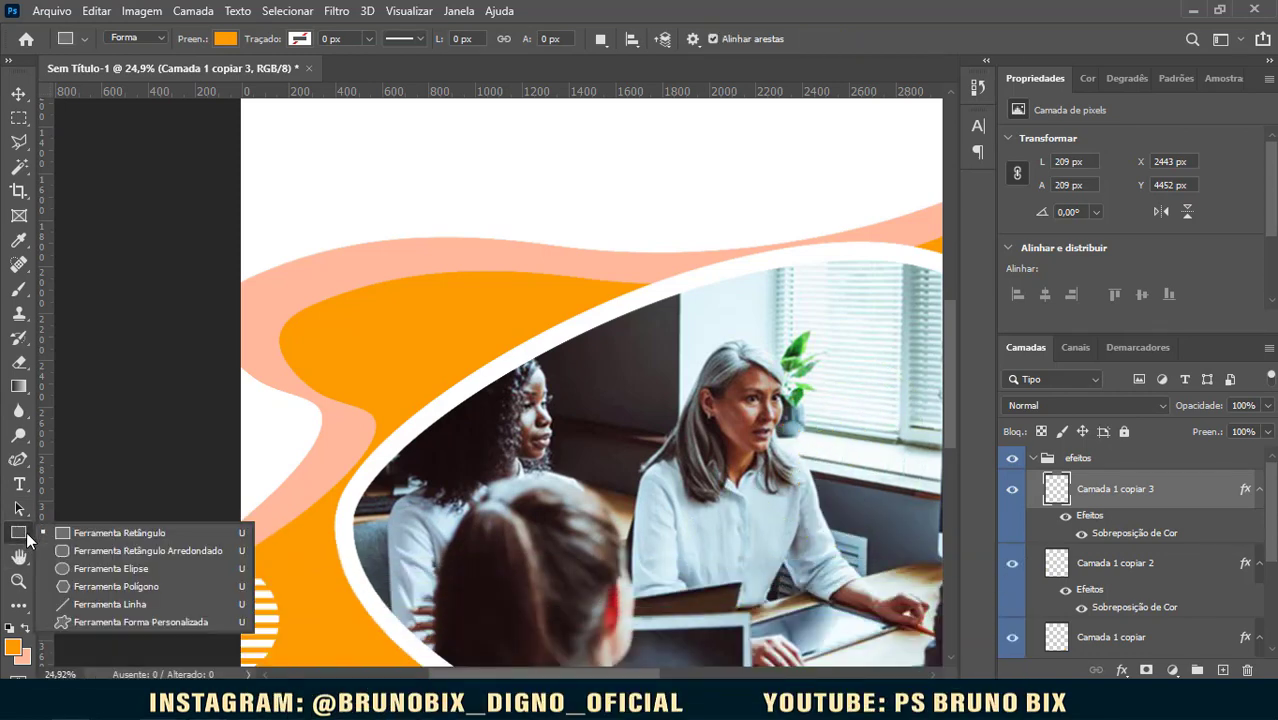
pyautogui.click(130, 568)
pyautogui.moveTo(327, 314); pyautogui.dragTo(508, 514)
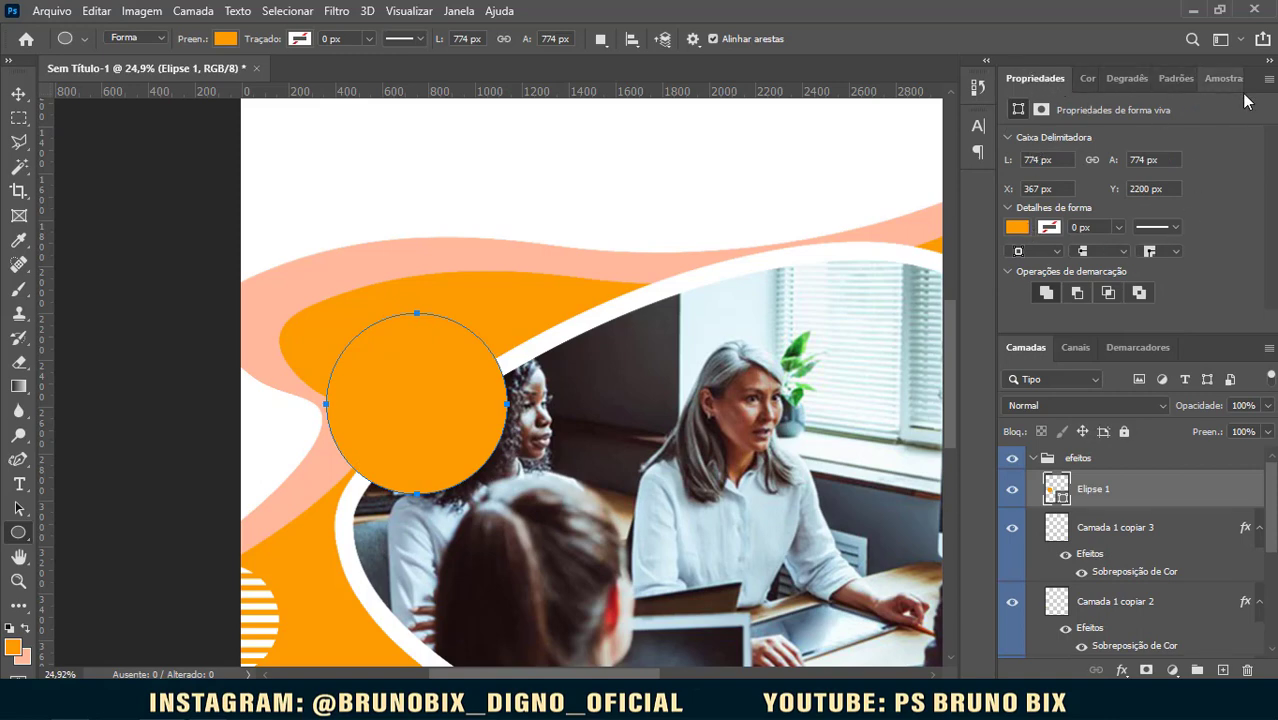
# Step: Remove the fill from the new ellipse shape
pyautogui.click(459, 11)
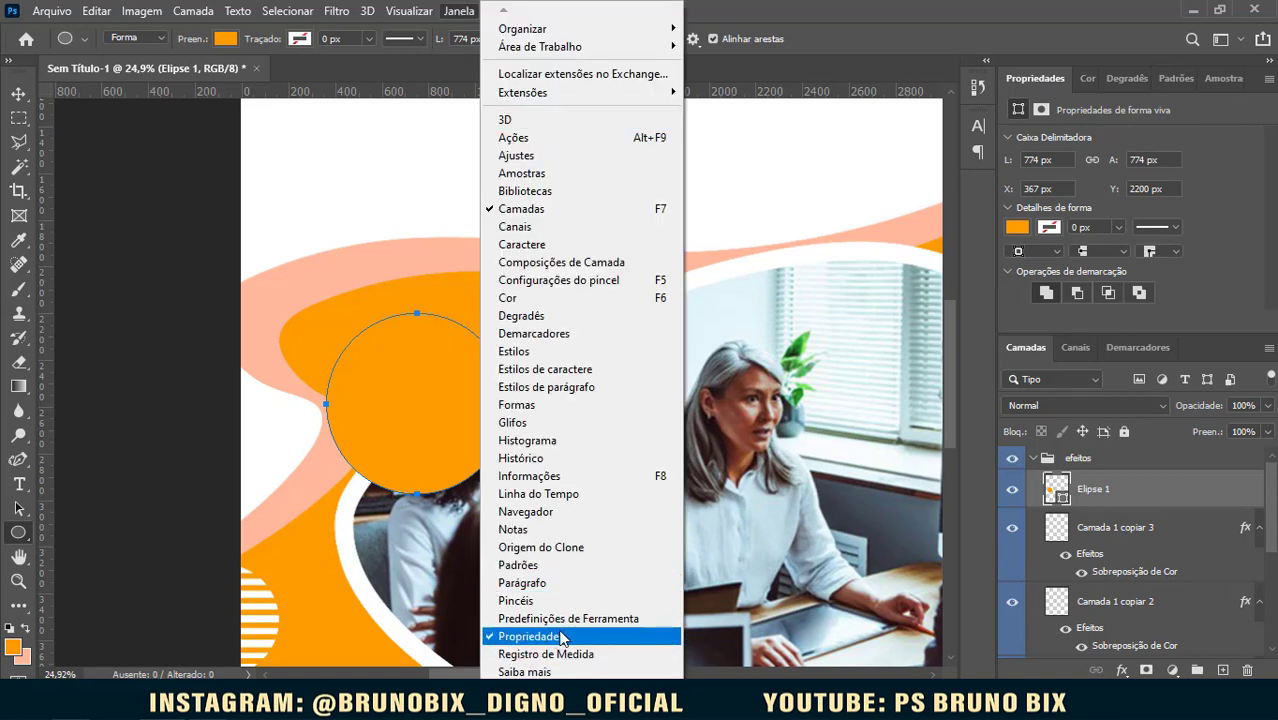
pyautogui.click(776, 10)
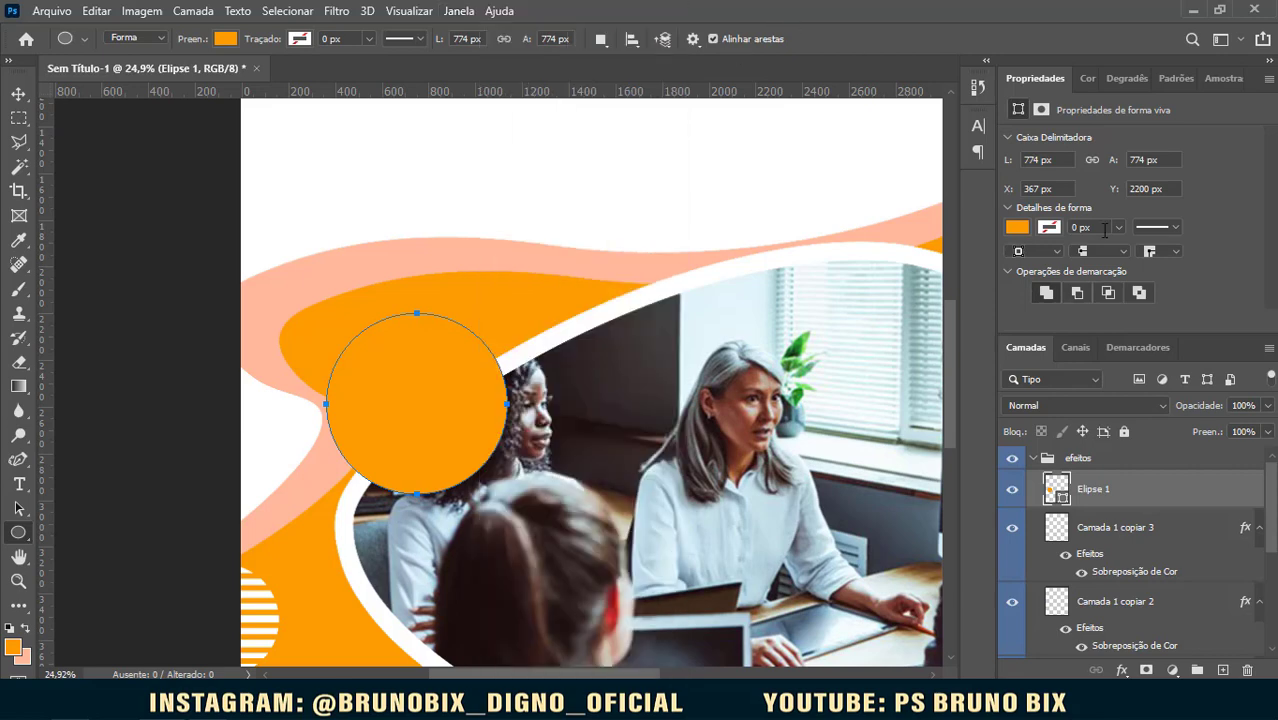
pyautogui.click(1016, 228)
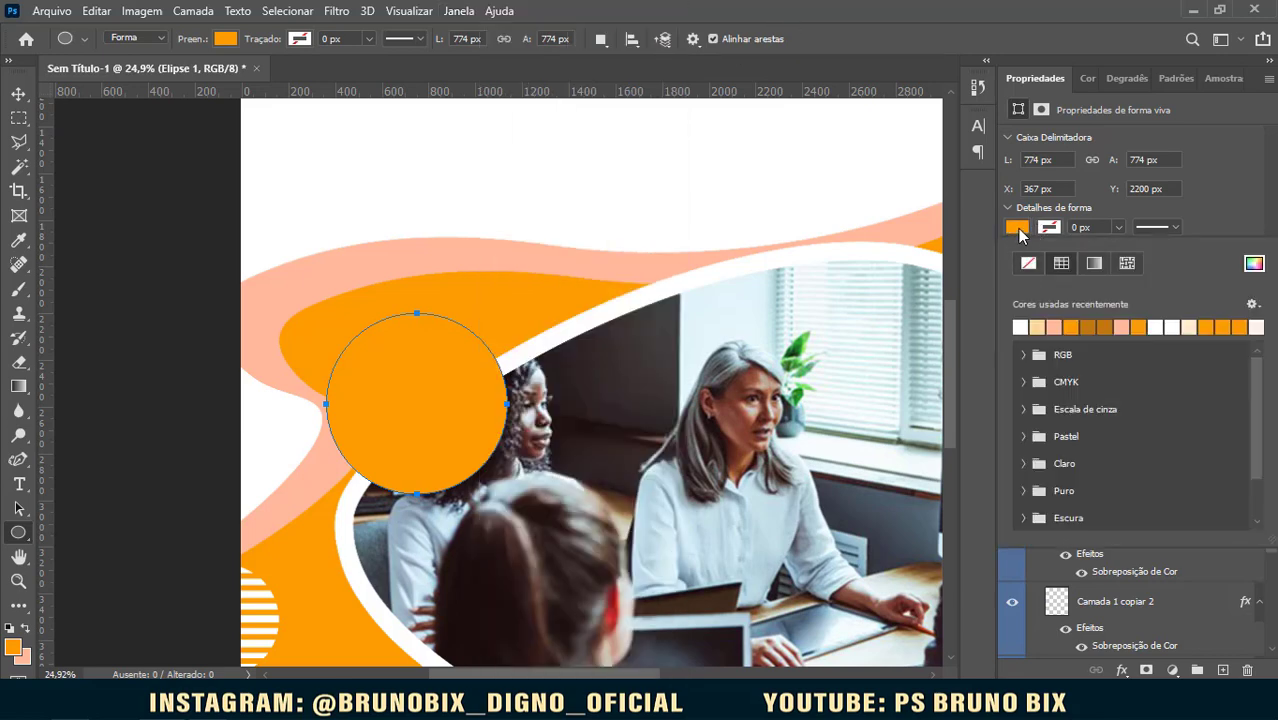
pyautogui.click(1018, 231)
pyautogui.click(1020, 231)
pyautogui.click(1029, 265)
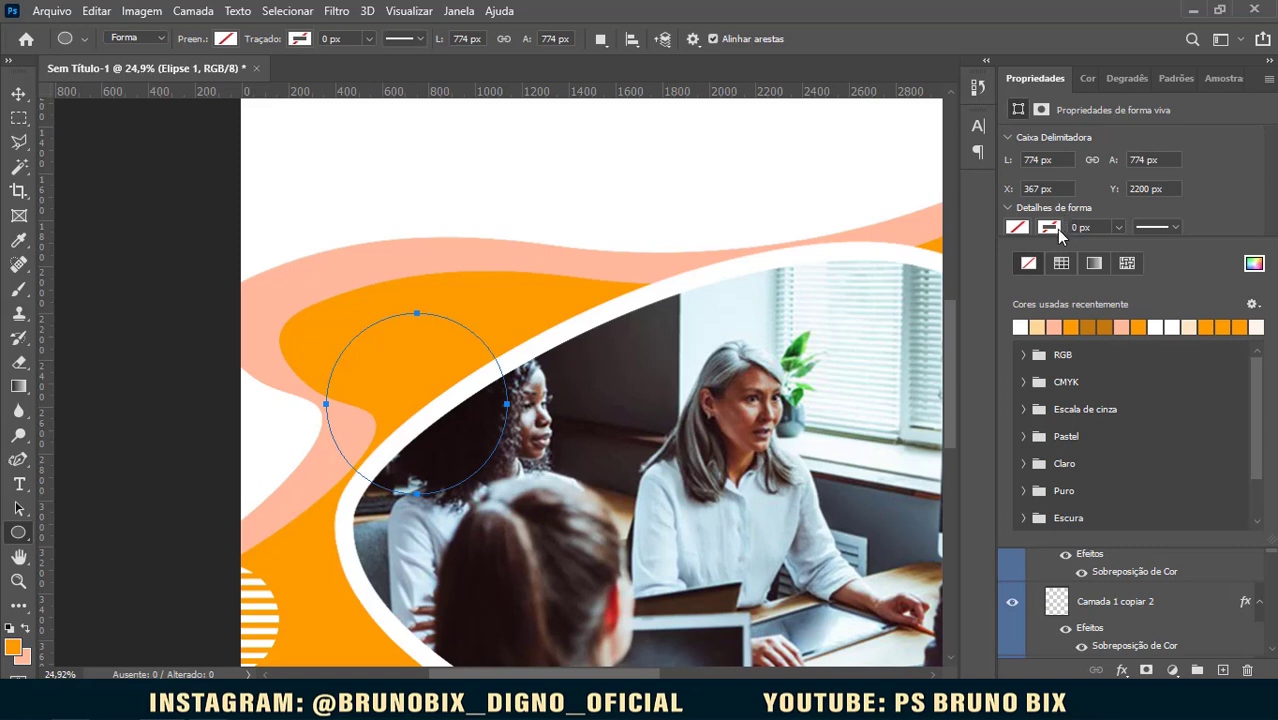
# Step: Give the ellipse a white stroke 20 px wide
pyautogui.click(1057, 231)
pyautogui.click(1055, 234)
pyautogui.click(1022, 327)
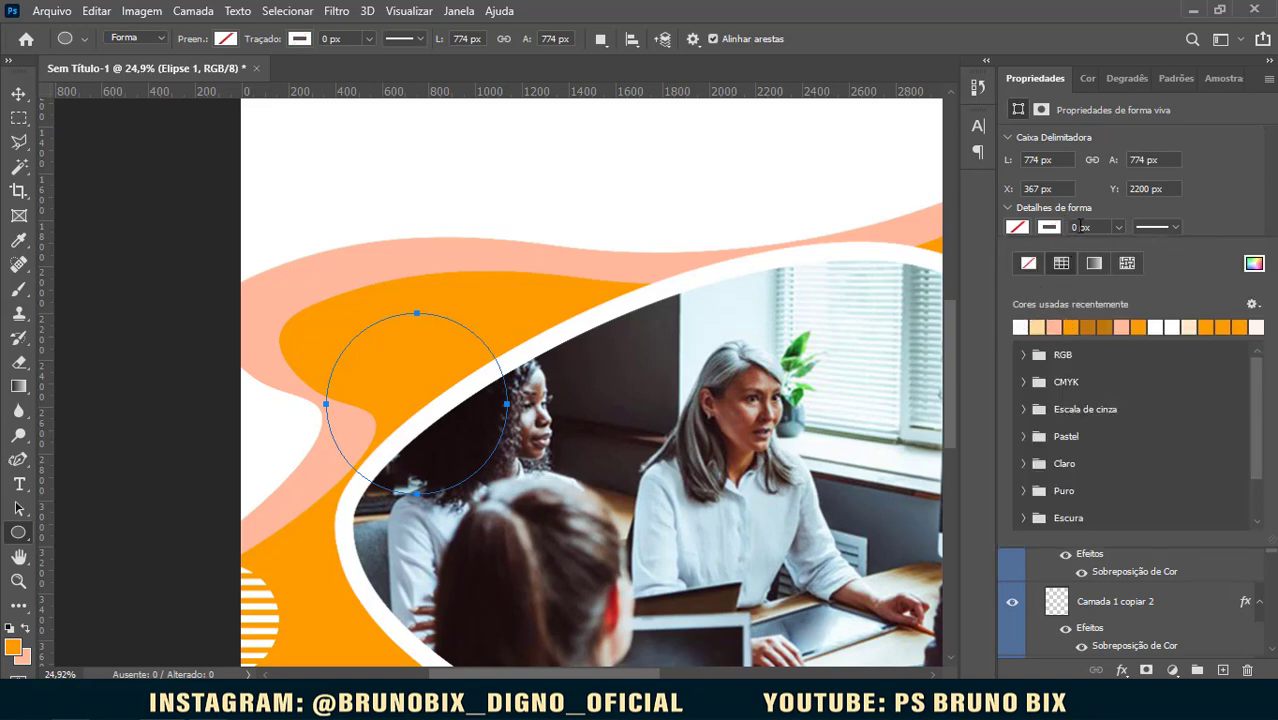
pyautogui.click(1080, 226)
pyautogui.scroll(6, 1080, 226)
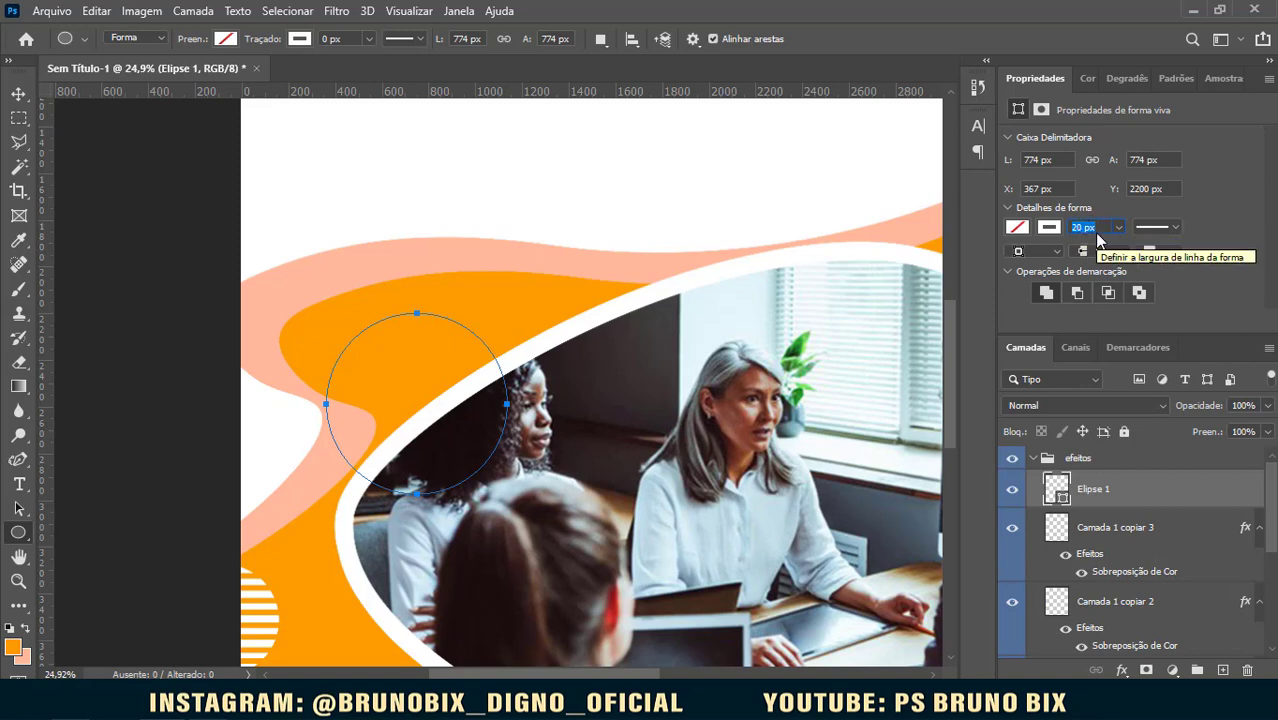
pyautogui.press('Return')
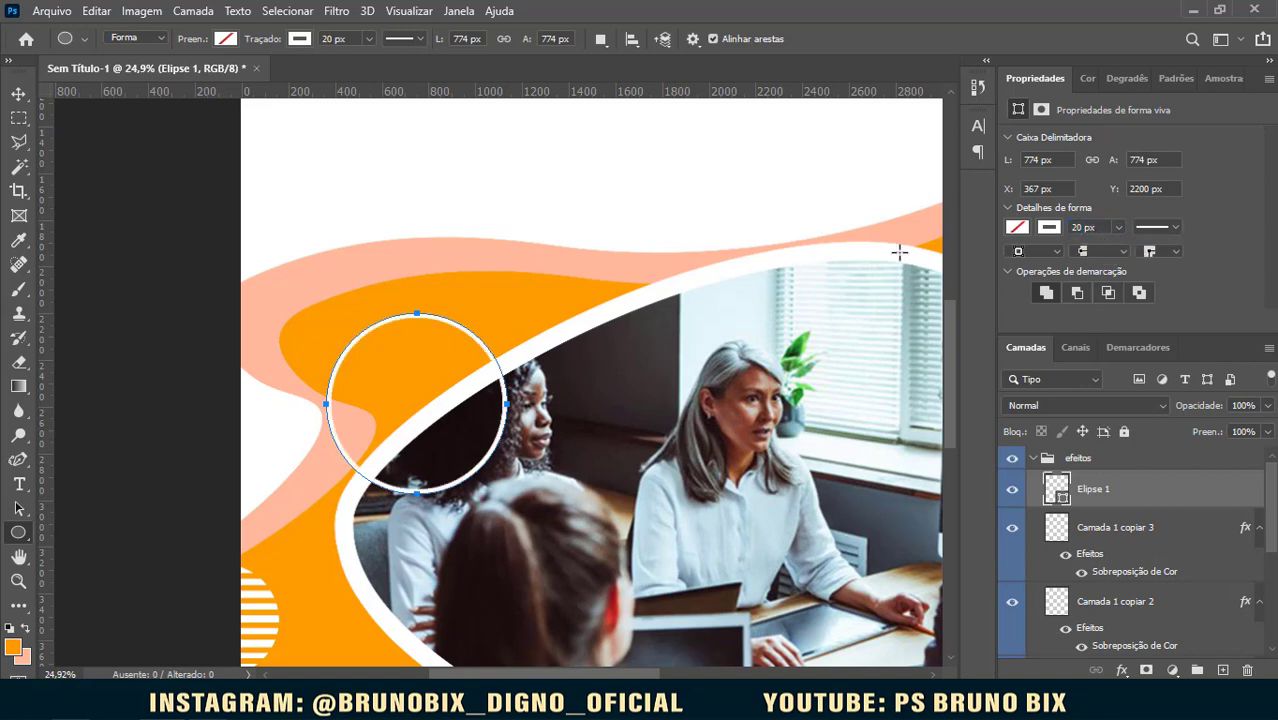
# Step: Scale the white ring over the upper-left orange wave down proportionally to about 166 px wide, keeping it at X 367, Y 2200 px
pyautogui.click(18, 93)
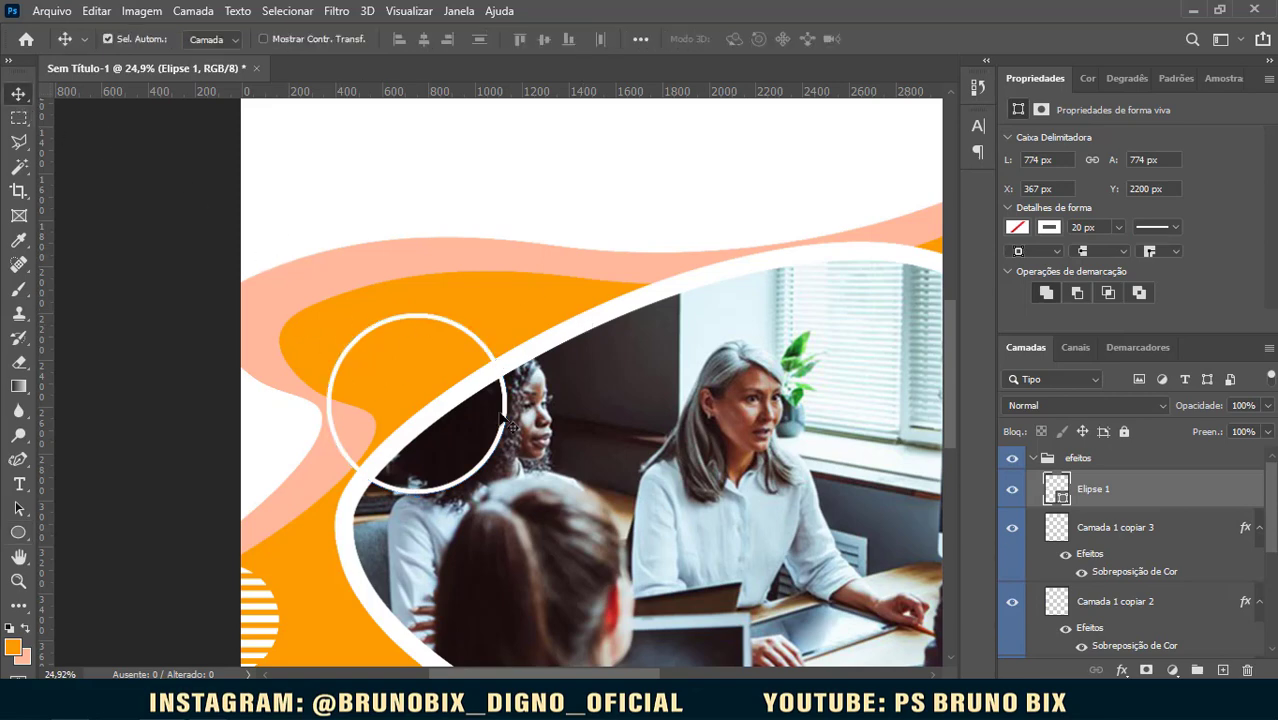
pyautogui.press('ctrl')
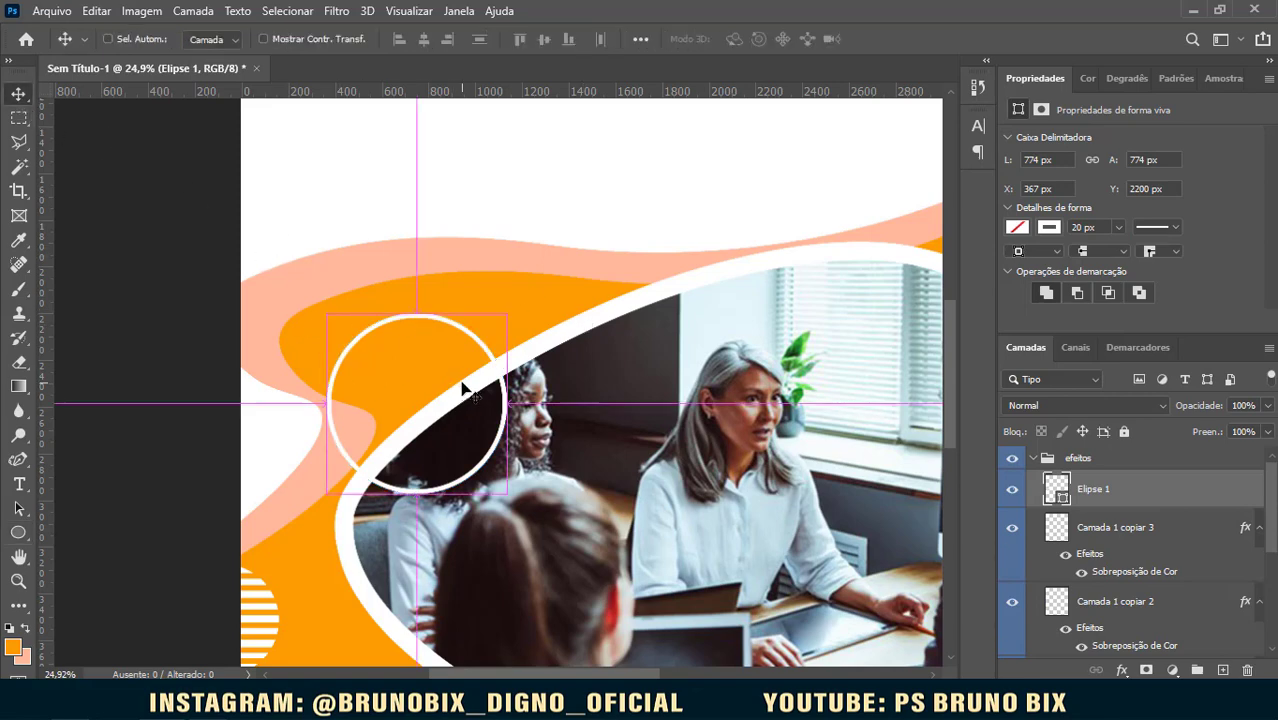
pyautogui.hotkey('ctrl', 't')
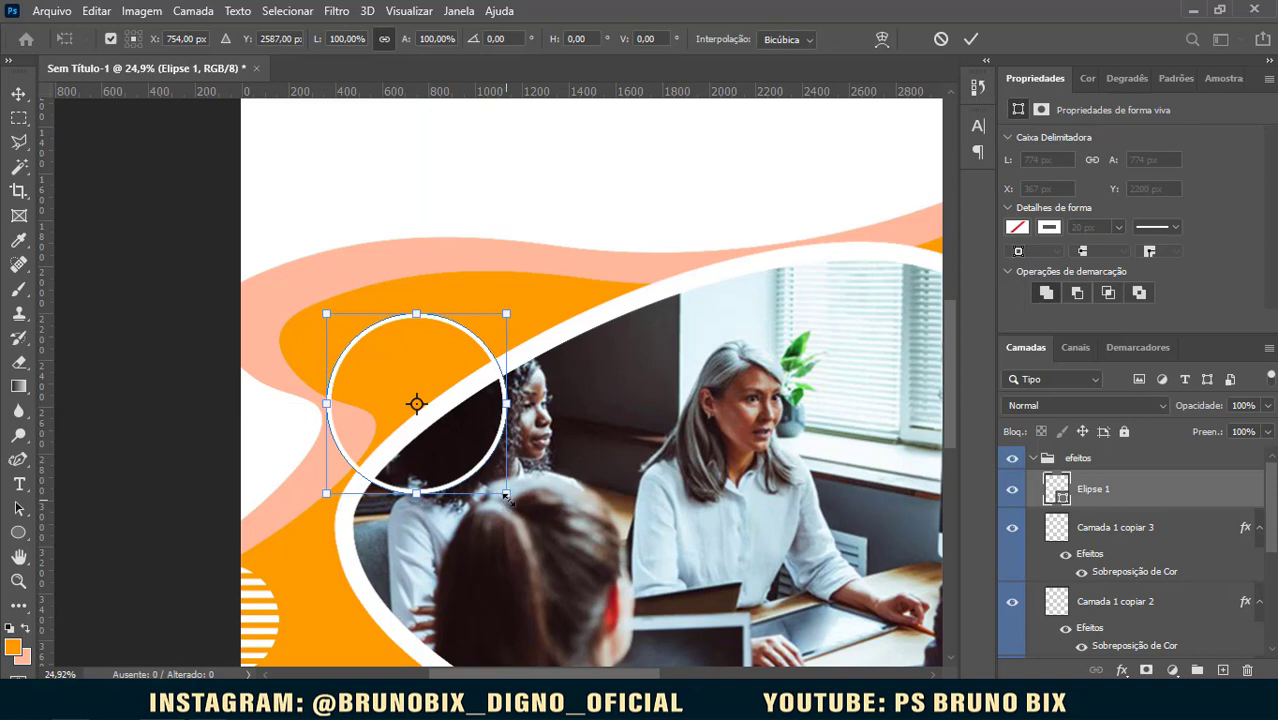
pyautogui.moveTo(506, 494); pyautogui.dragTo(369, 356)
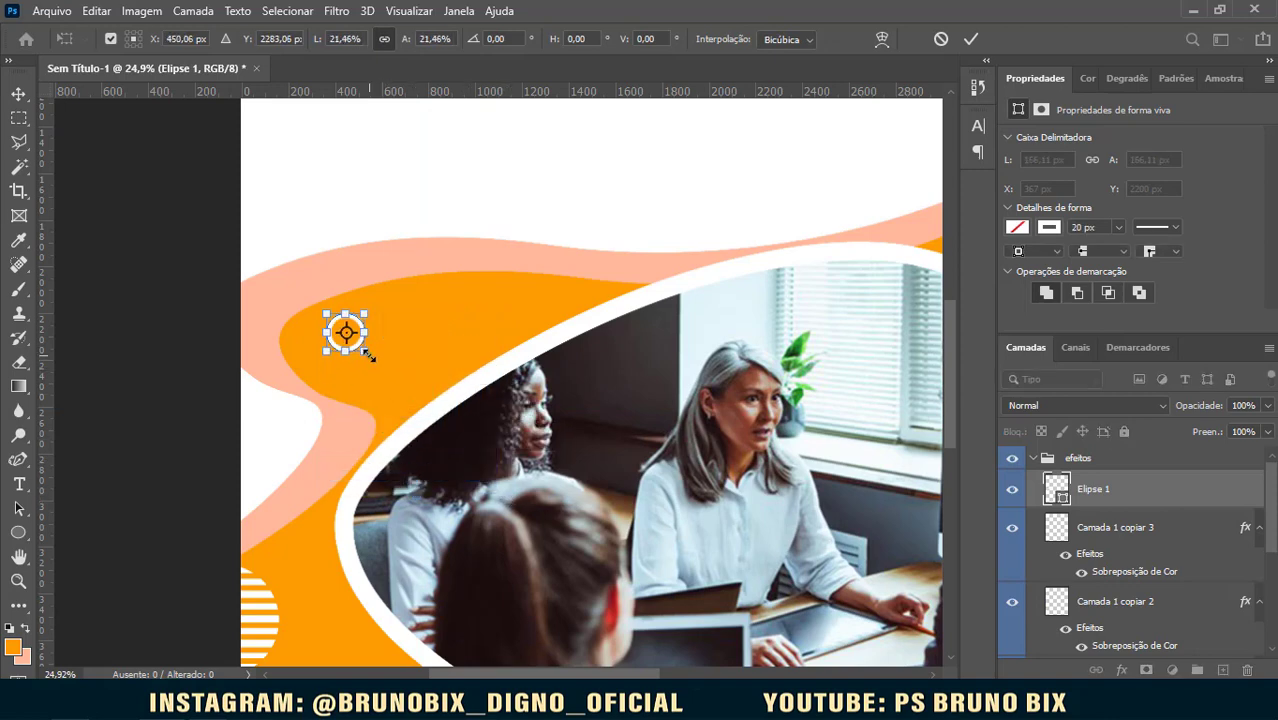
pyautogui.press('Return')
# Step: Duplicate the ring and place the copy partly behind the left edge of the photo blob at about X 289, Y 3025 px
pyautogui.scroll(3, 363, 372)
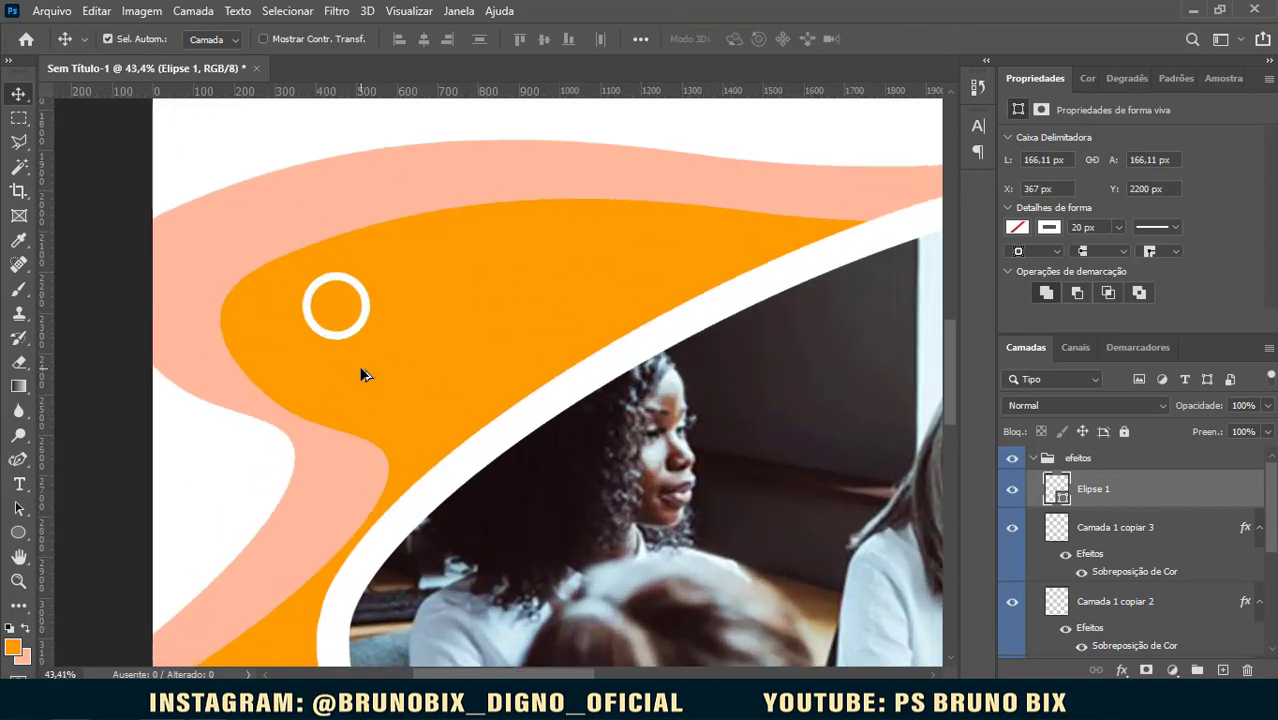
pyautogui.hotkey('ctrl', 't')
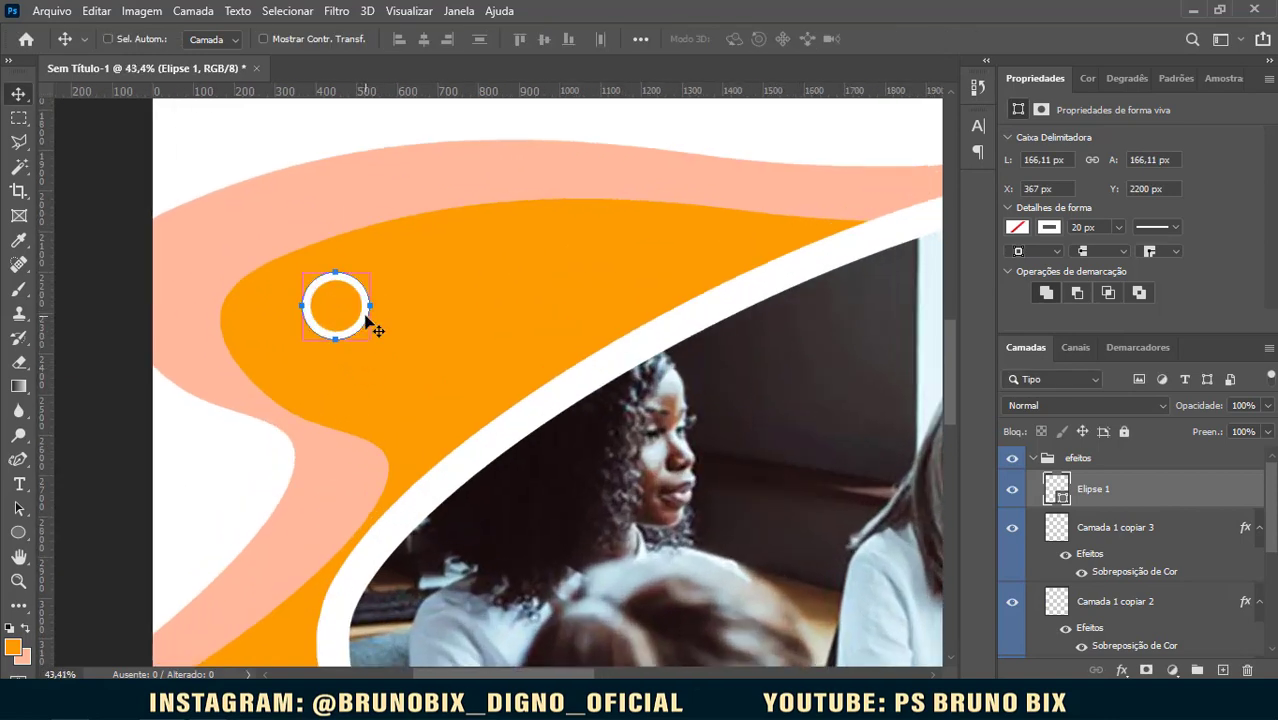
pyautogui.hotkey('ctrl', 'j')
pyautogui.moveTo(365, 316); pyautogui.dragTo(365, 662)
pyautogui.moveTo(439, 427); pyautogui.dragTo(446, 344)
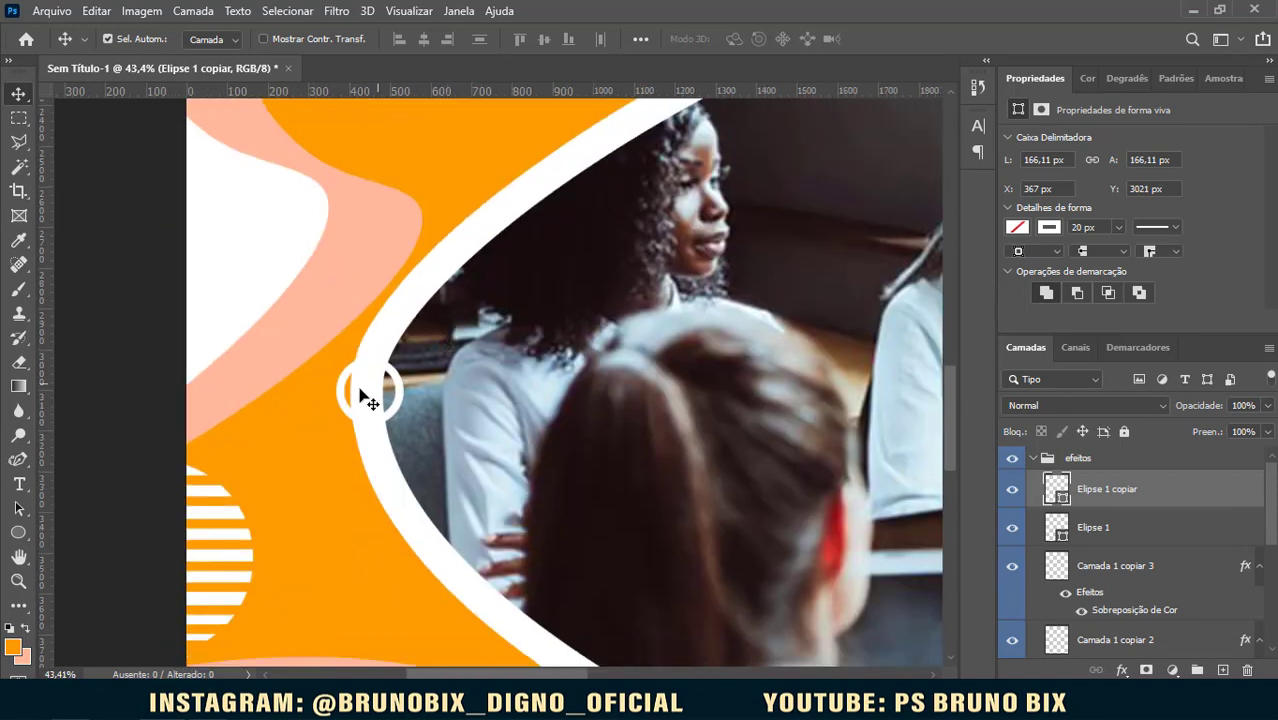
pyautogui.moveTo(334, 448); pyautogui.dragTo(305, 461)
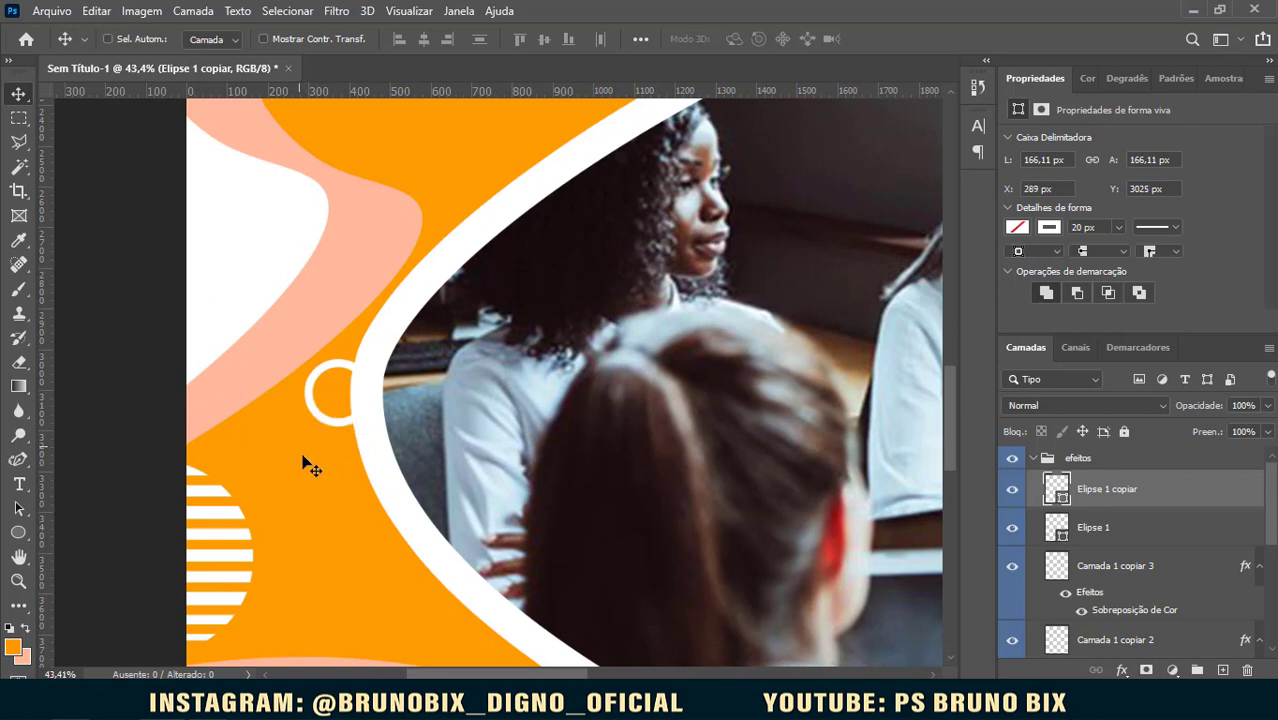
pyautogui.scroll(-3, 358, 478)
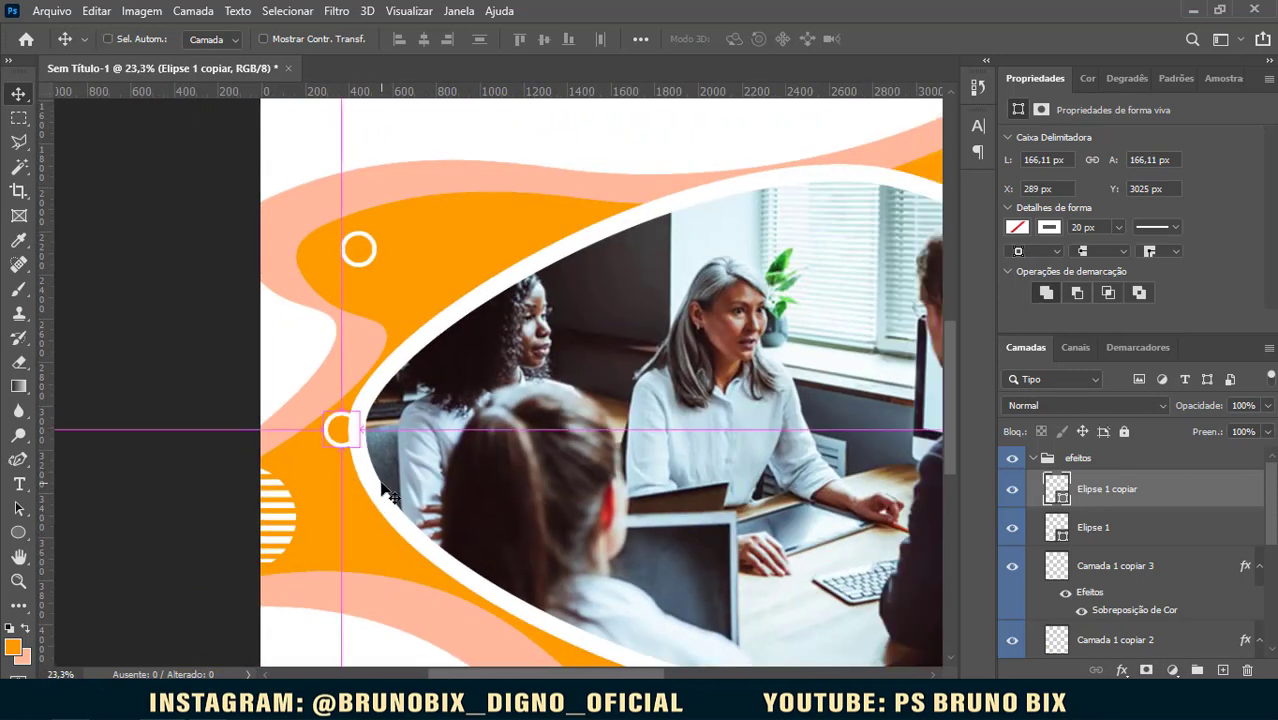
# Step: Duplicate the left-edge ring, move the copy above the large bottom striped circle and shrink it to about 117 px at X 3319, Y 4324 px
pyautogui.moveTo(329, 443); pyautogui.dragTo(539, 611)
pyautogui.moveTo(684, 590); pyautogui.dragTo(543, 333)
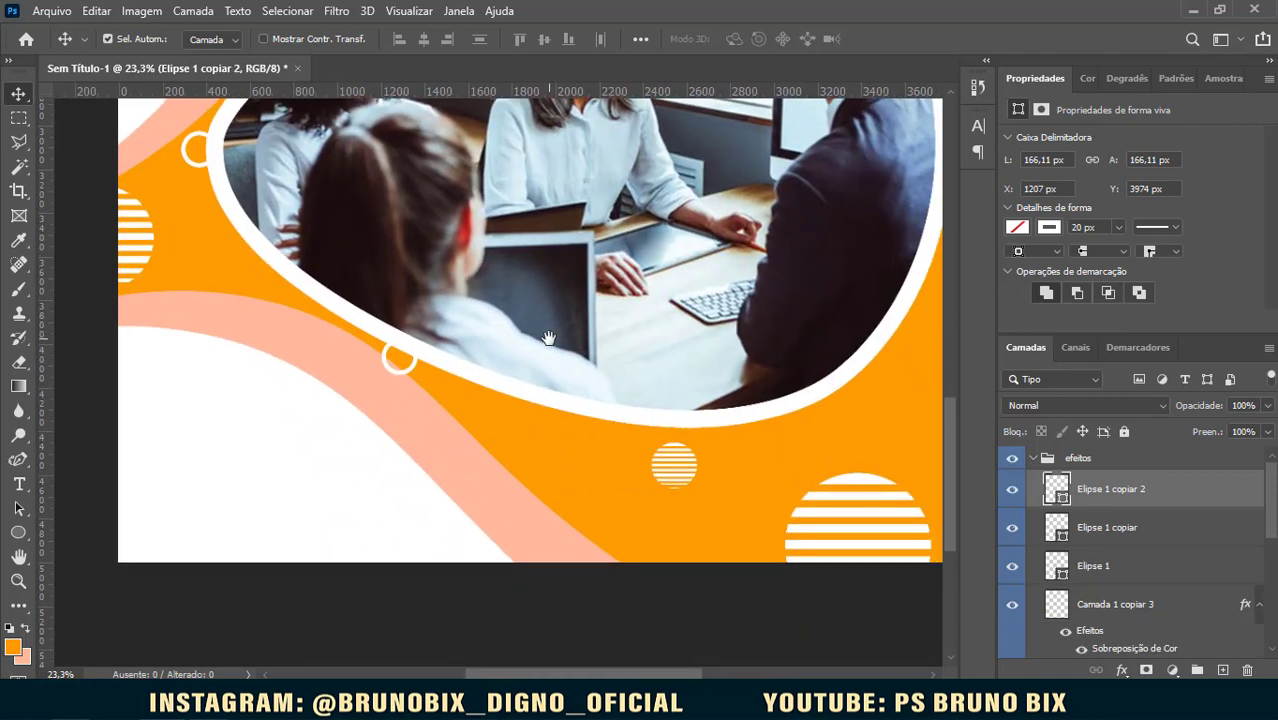
pyautogui.moveTo(375, 380); pyautogui.dragTo(788, 468)
pyautogui.hotkey('ctrl', 't')
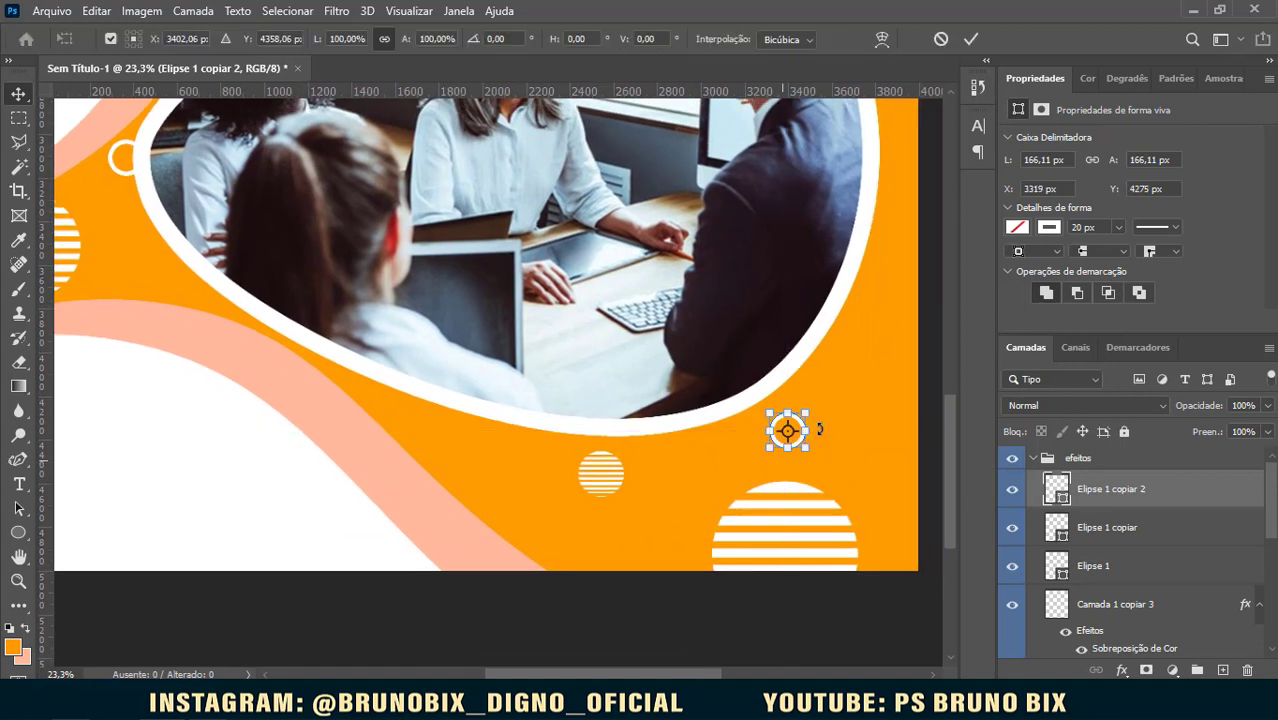
pyautogui.moveTo(806, 413); pyautogui.dragTo(797, 421)
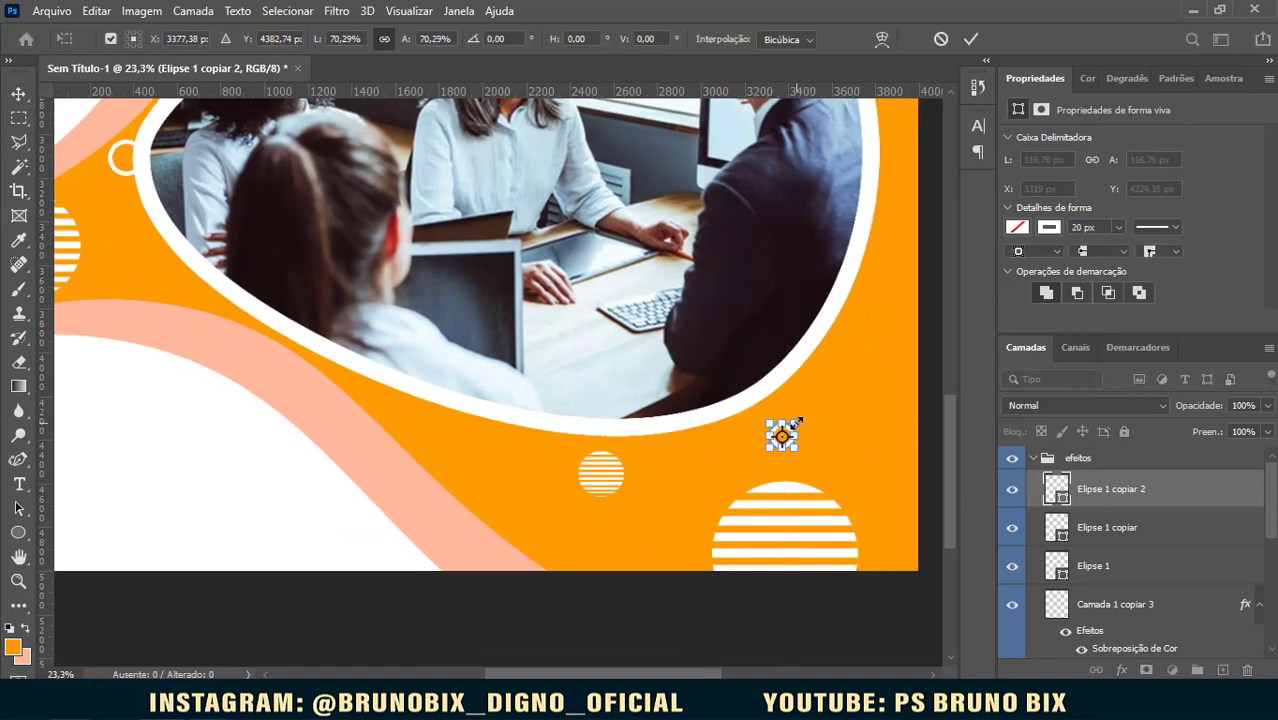
pyautogui.press('Return')
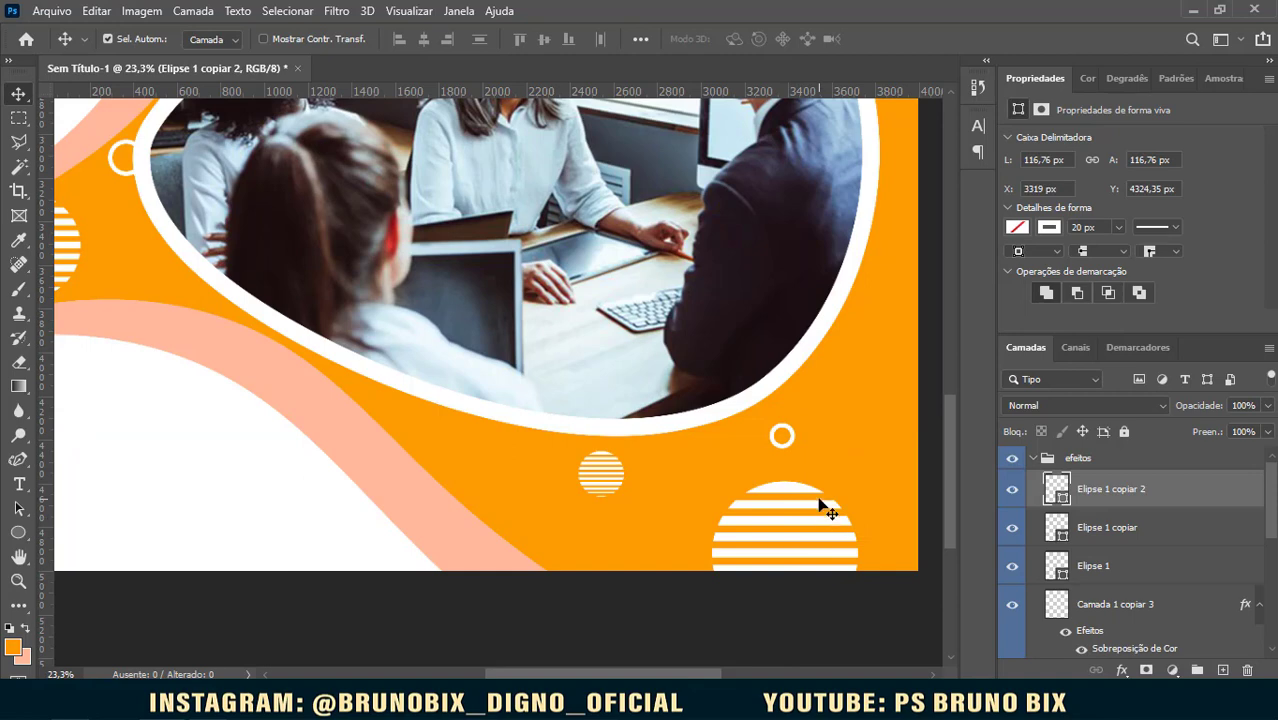
pyautogui.press('ctrl')
pyautogui.press('j')
pyautogui.moveTo(786, 438); pyautogui.dragTo(870, 368)
pyautogui.hotkey('ctrl', 'z')
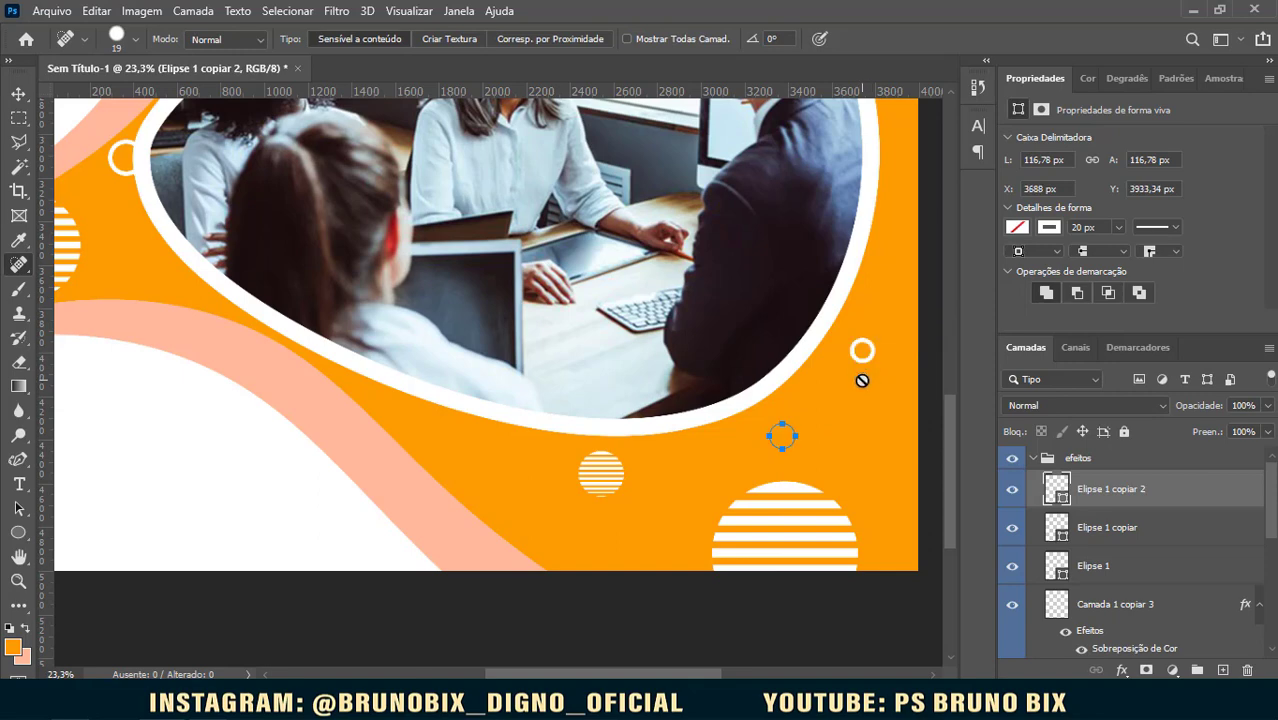
# Step: Duplicate the small ring above the bottom striped circle and move the copy up and right to about X 3643, Y 4023 px
pyautogui.hotkey('ctrl', 'j')
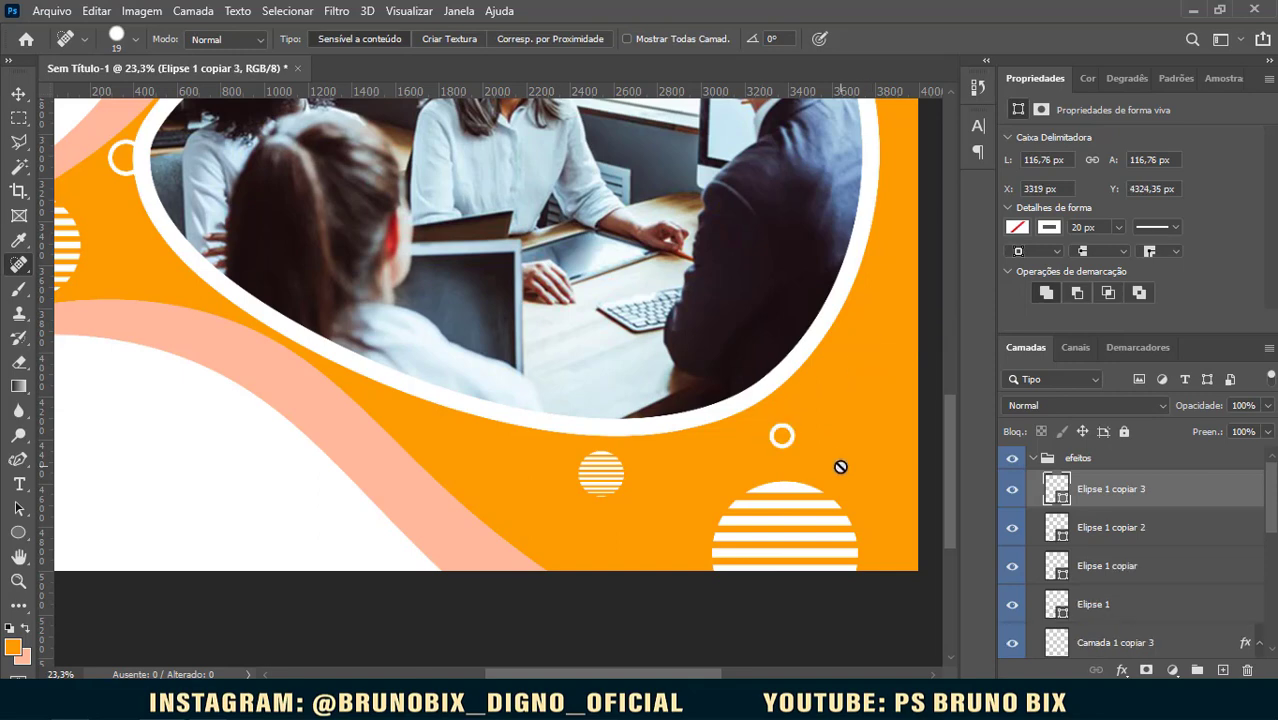
pyautogui.moveTo(780, 435); pyautogui.dragTo(737, 323)
pyautogui.scroll(2, 871, 414)
pyautogui.click(18, 94)
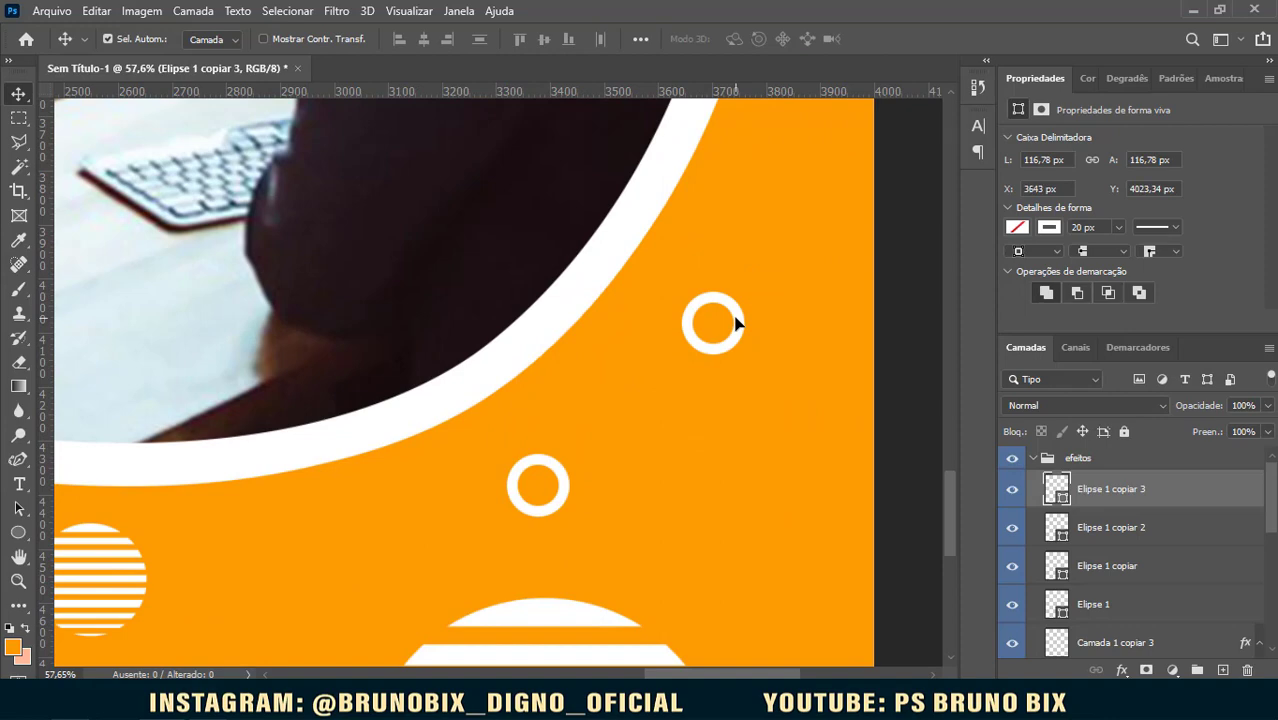
# Step: Enlarge the ring directly above the large bottom striped circle to about 190 px at X 3295, Y 4304 px and deselect it
pyautogui.click(571, 496)
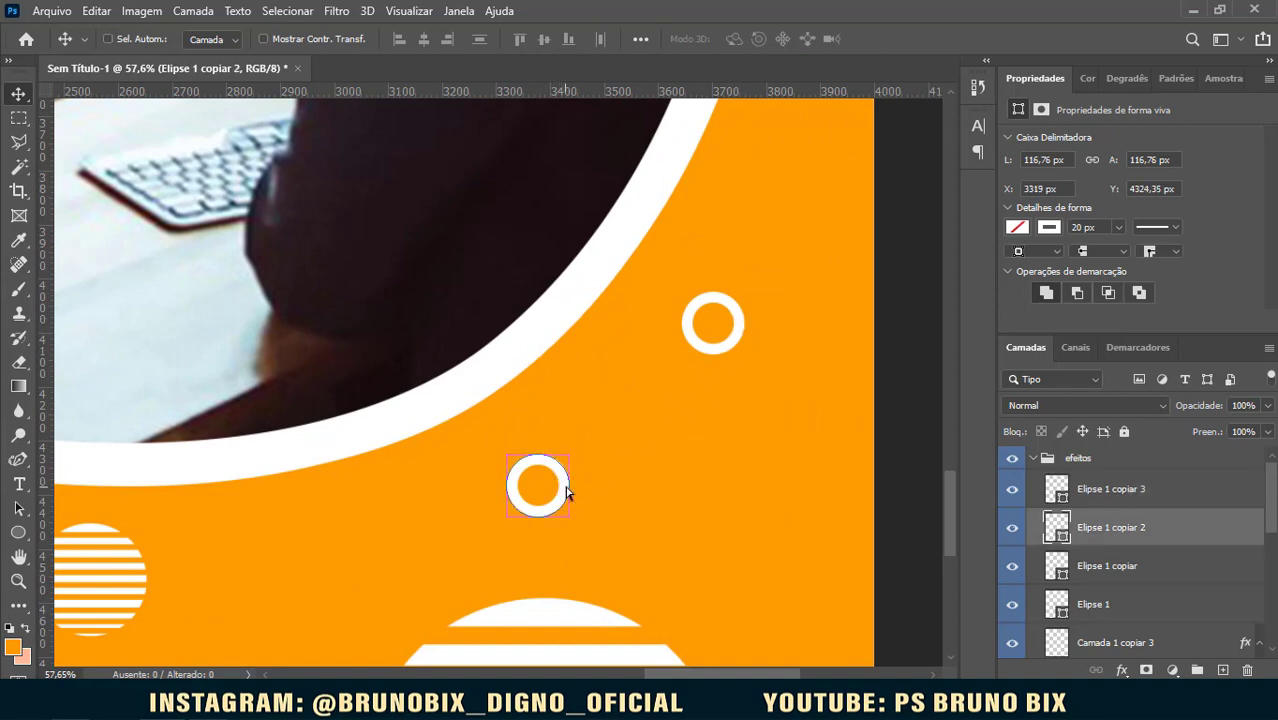
pyautogui.hotkey('ctrl', 't')
pyautogui.moveTo(570, 452); pyautogui.dragTo(600, 405)
pyautogui.moveTo(580, 474); pyautogui.dragTo(570, 489)
pyautogui.press('Return')
pyautogui.scroll(-8, 580, 500)
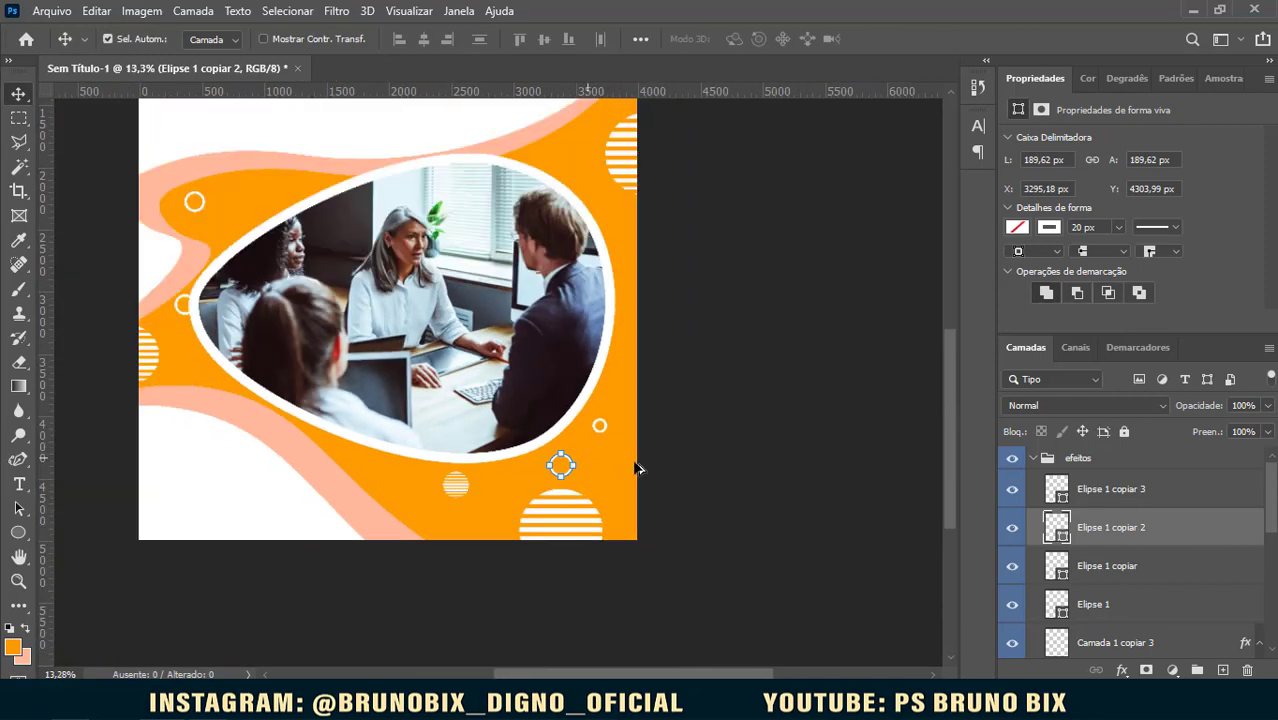
pyautogui.click(711, 459)
pyautogui.scroll(1, 517, 428)
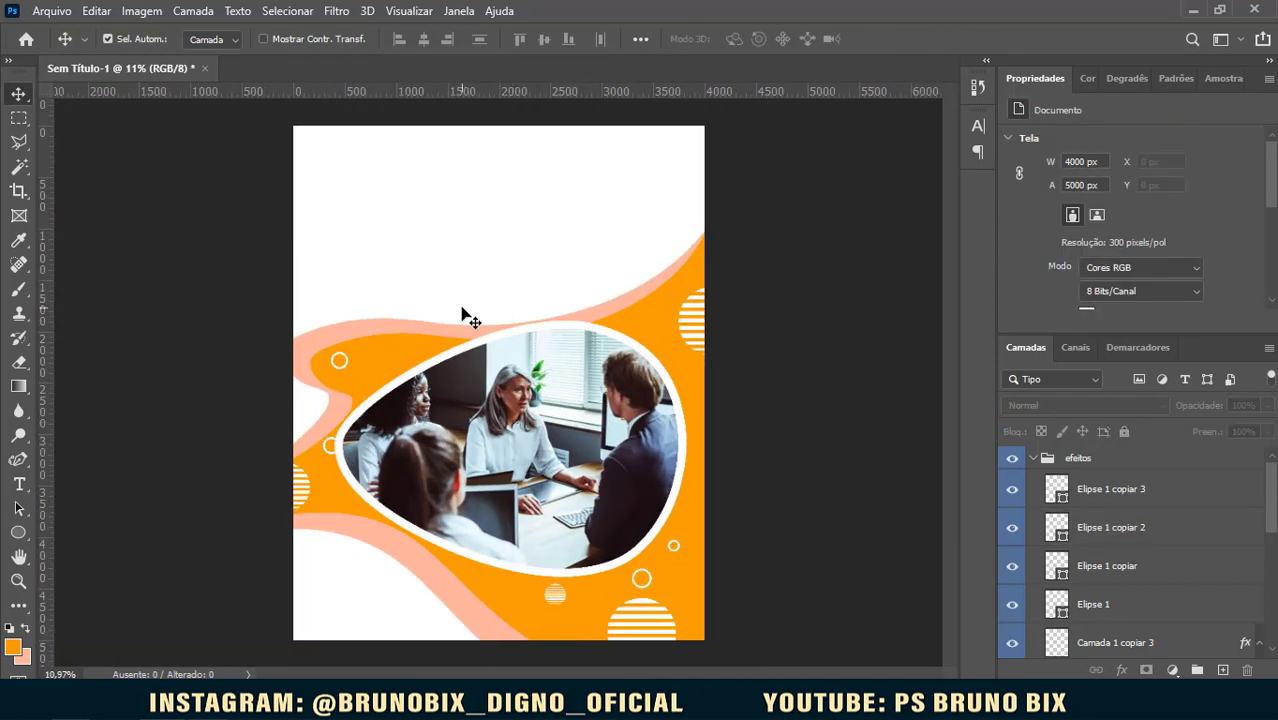
pyautogui.scroll(4, 680, 510)
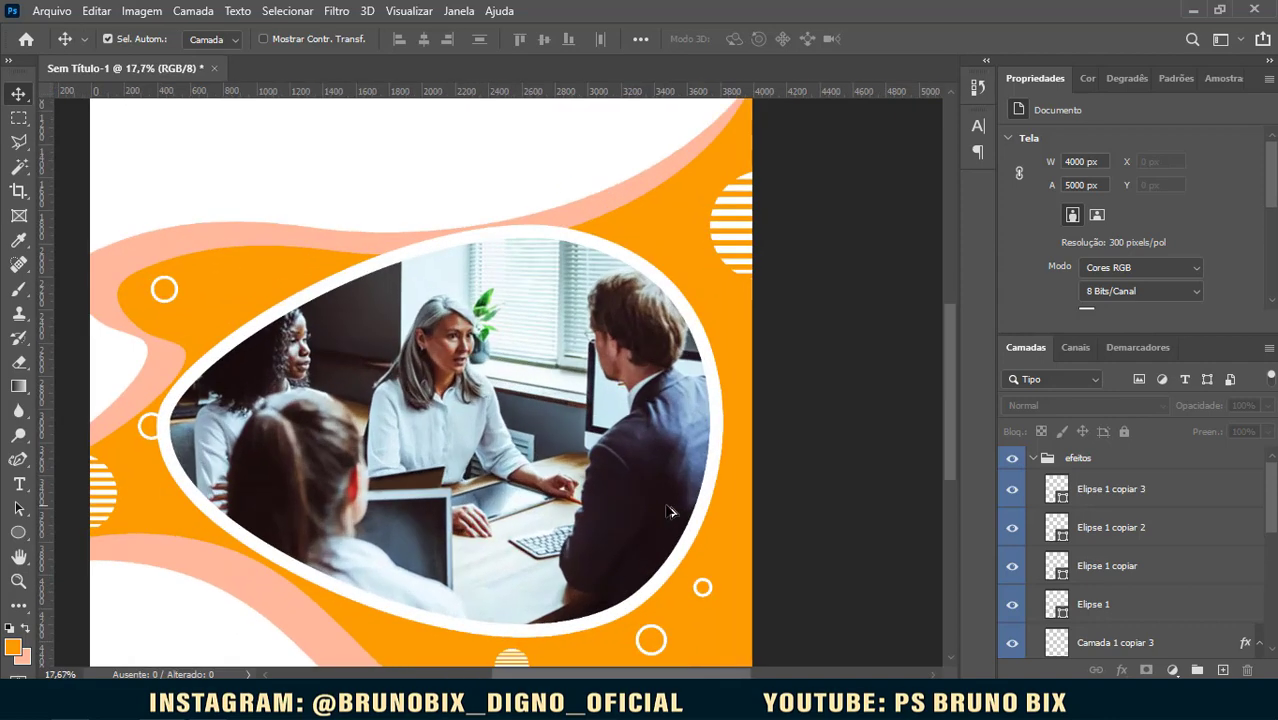
pyautogui.scroll(-3, 660, 430)
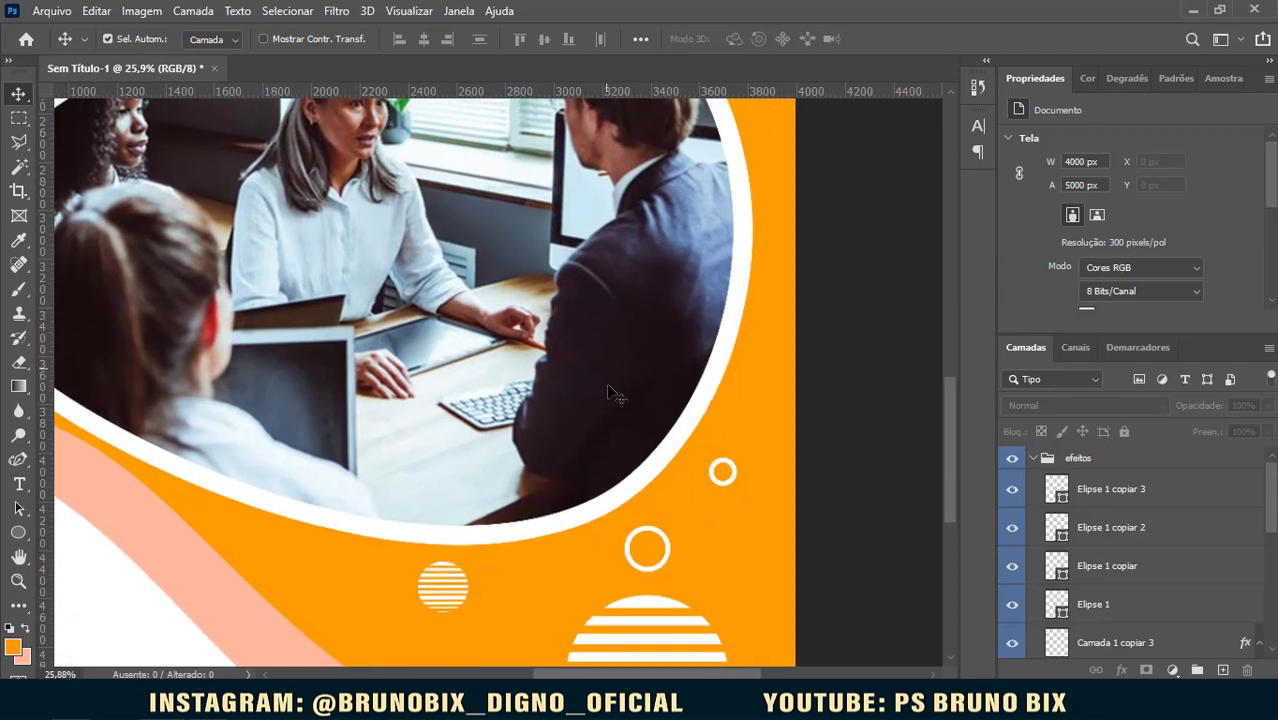
pyautogui.scroll(-3, 605, 358)
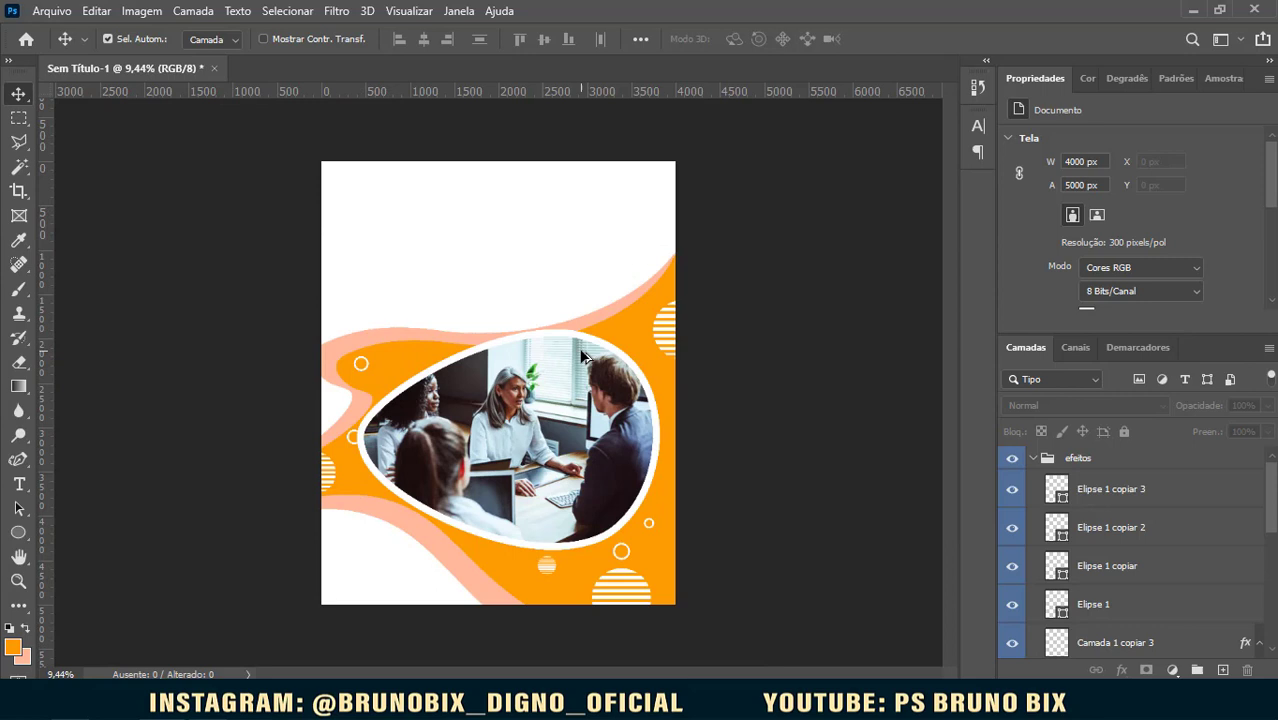
# Step: Draw a thin horizontal rectangle about 2392 x 65 px directly above the photo layer, from mid-photo to near the canvas's right edge
pyautogui.click(590, 447)
pyautogui.scroll(-3, 1096, 614)
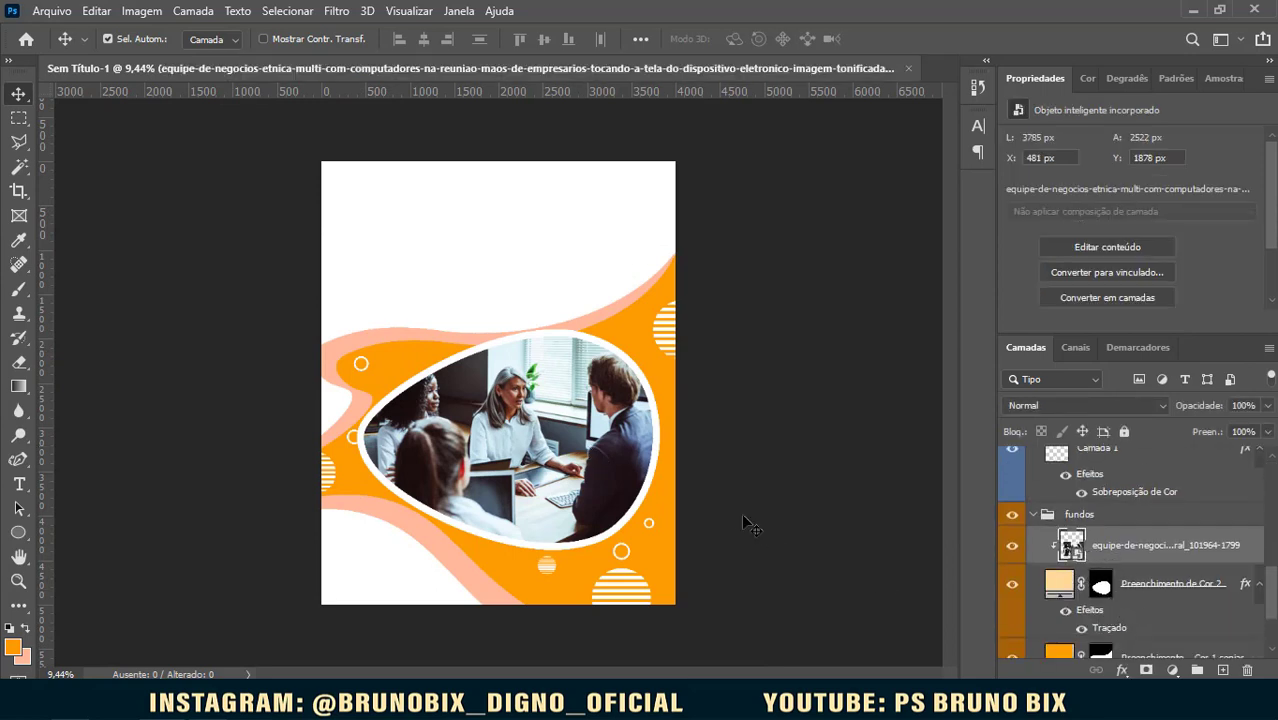
pyautogui.click(20, 535)
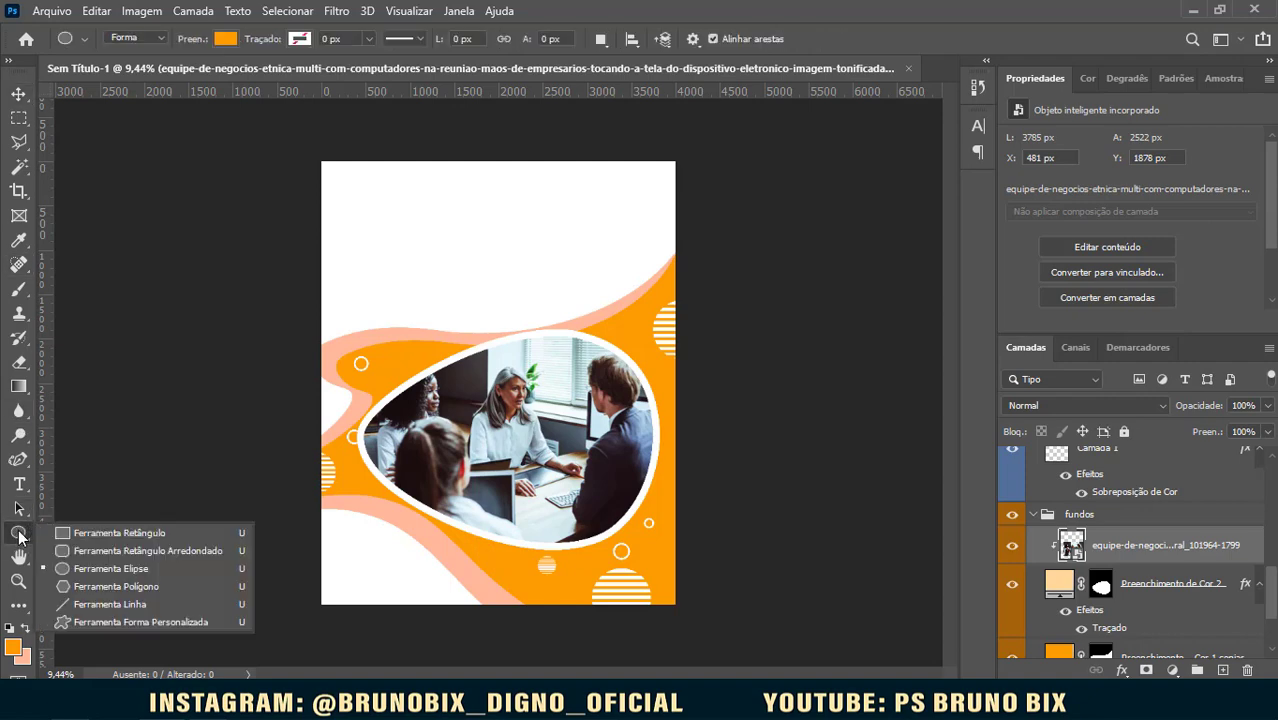
pyautogui.click(122, 533)
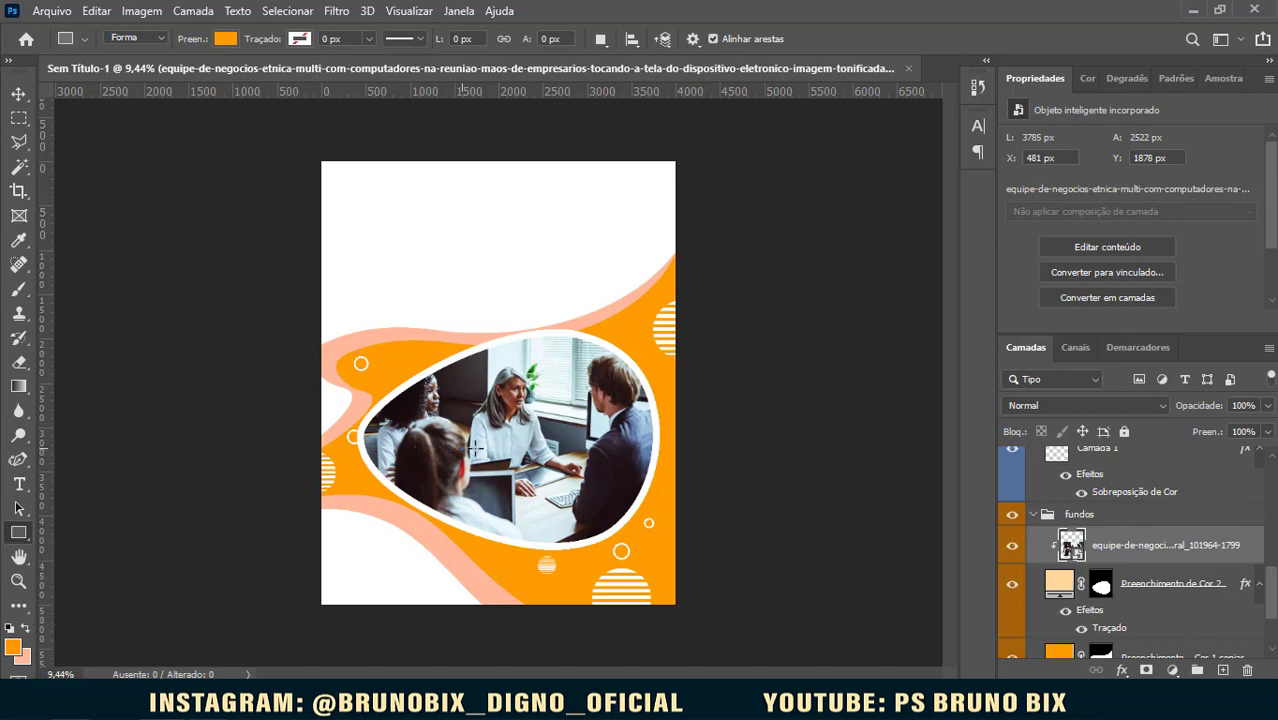
pyautogui.moveTo(462, 447); pyautogui.dragTo(673, 453)
# Step: Change the thin rectangle's fill to white
pyautogui.scroll(4, 662, 465)
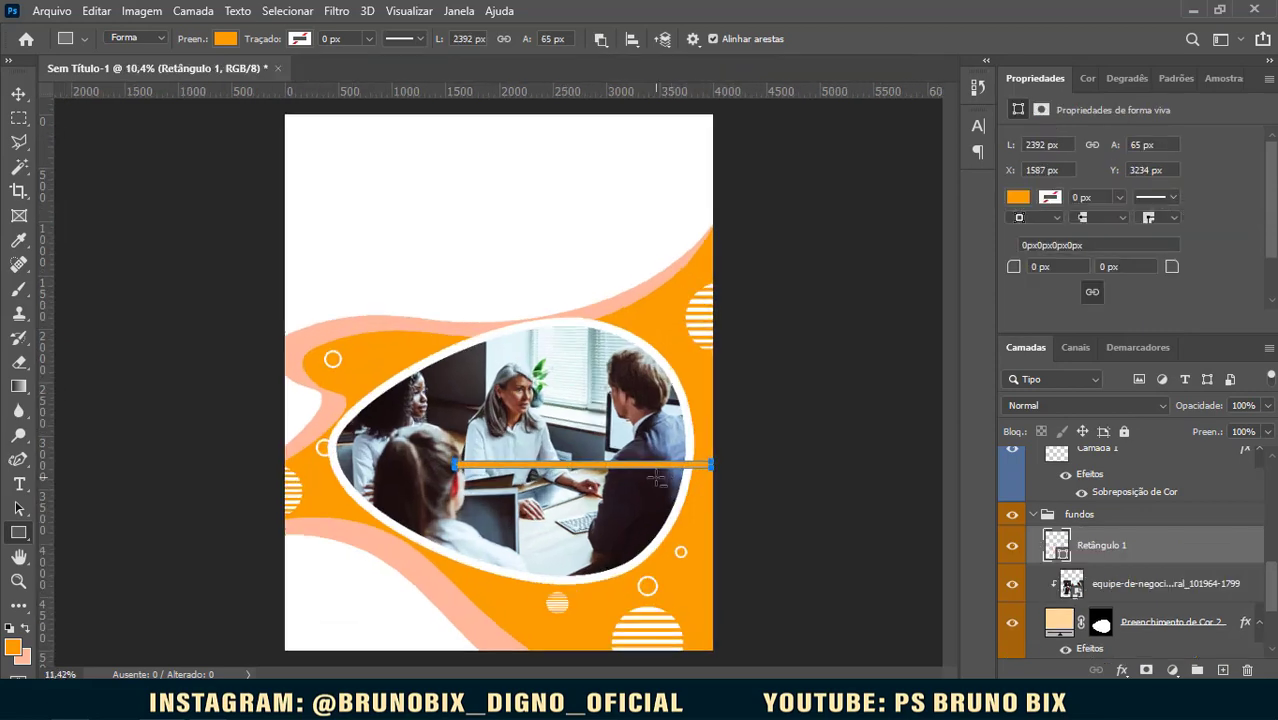
pyautogui.scroll(1, 650, 483)
pyautogui.moveTo(629, 491); pyautogui.dragTo(575, 361)
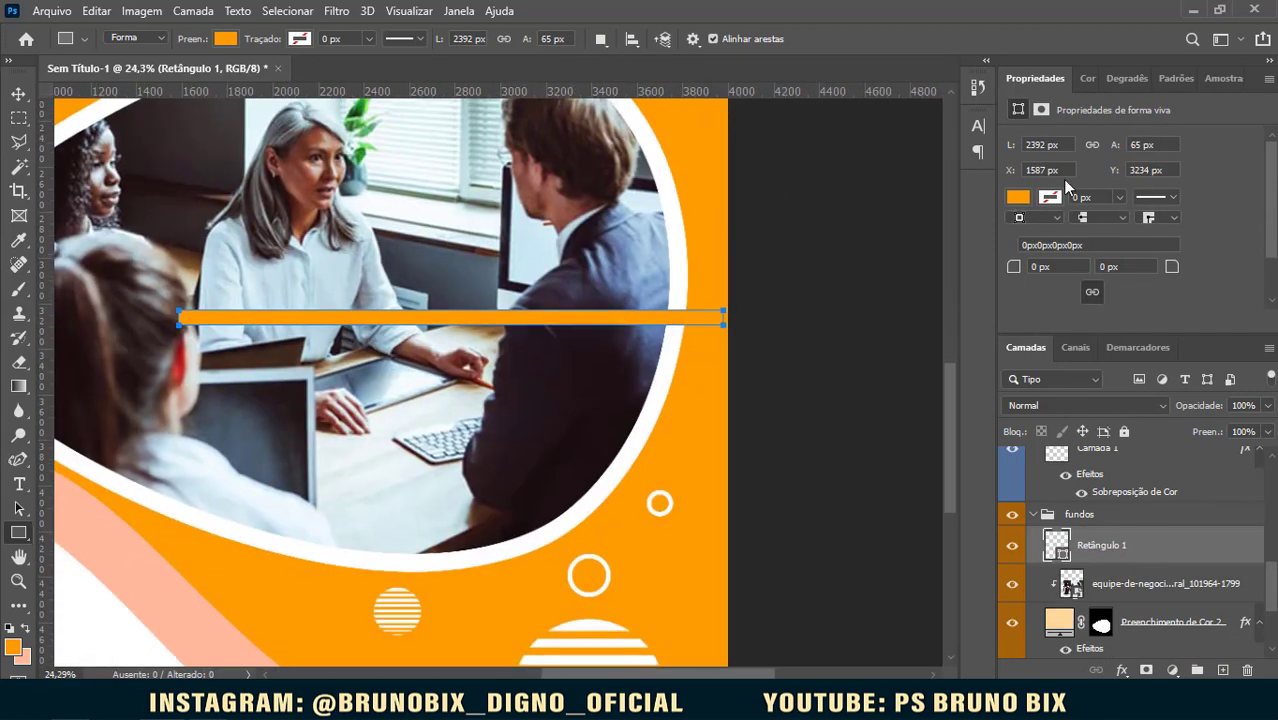
pyautogui.click(1018, 199)
pyautogui.click(1021, 295)
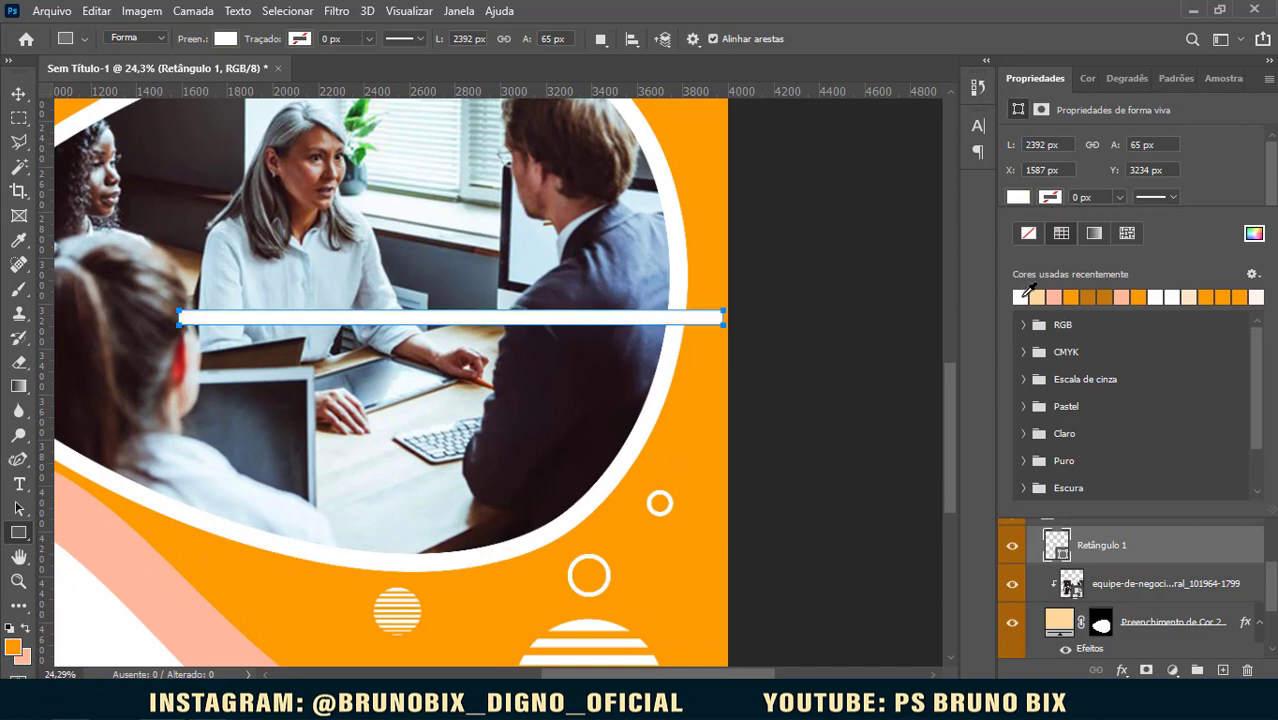
pyautogui.scroll(-2, 1140, 190)
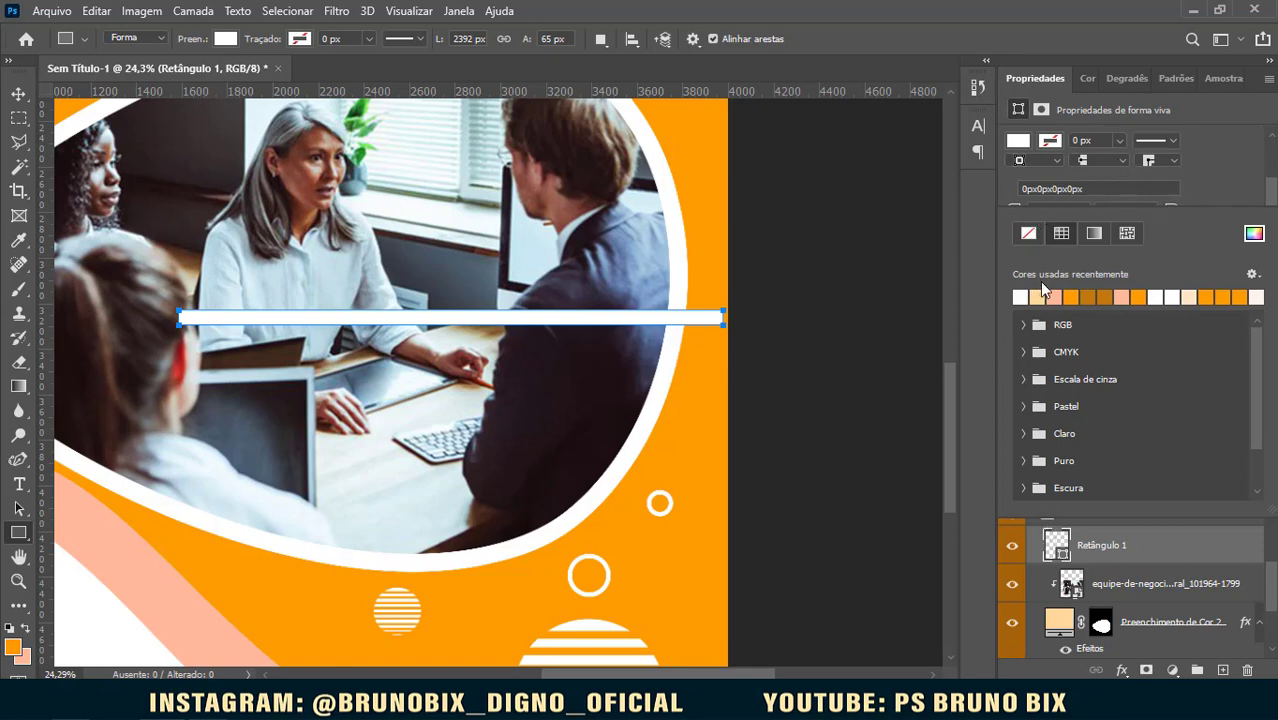
pyautogui.scroll(3, 1047, 228)
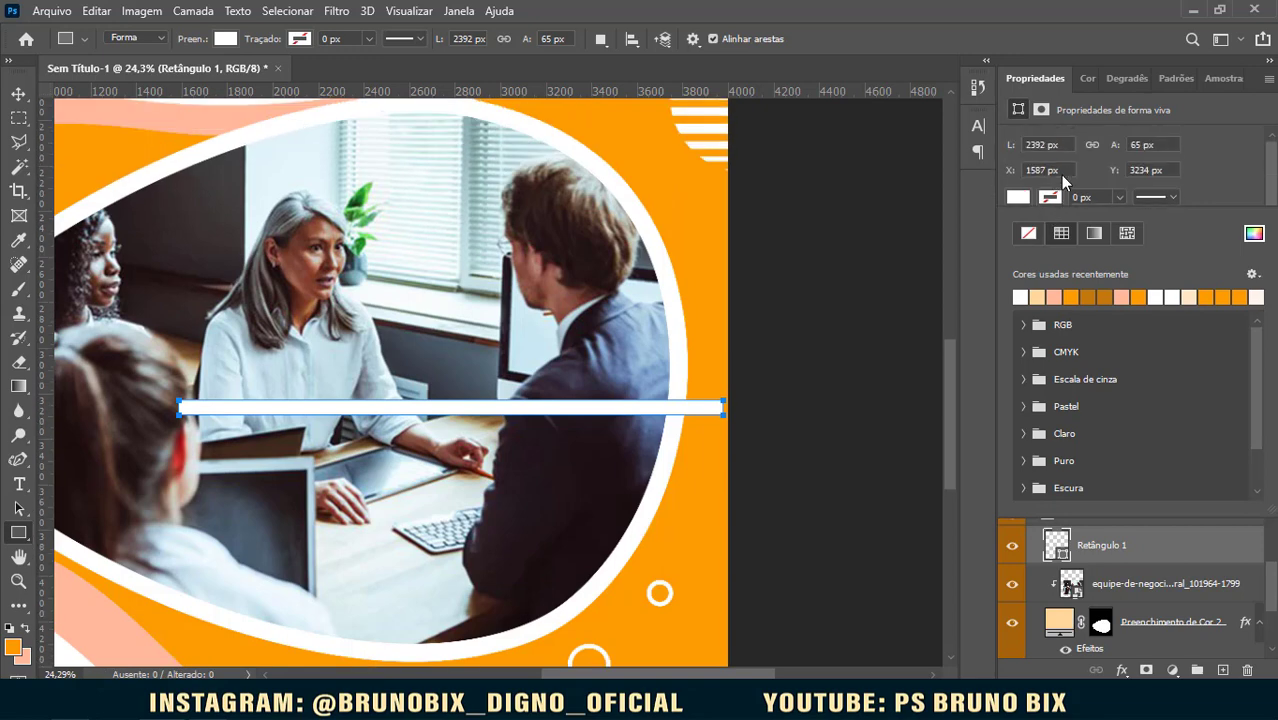
pyautogui.click(1017, 197)
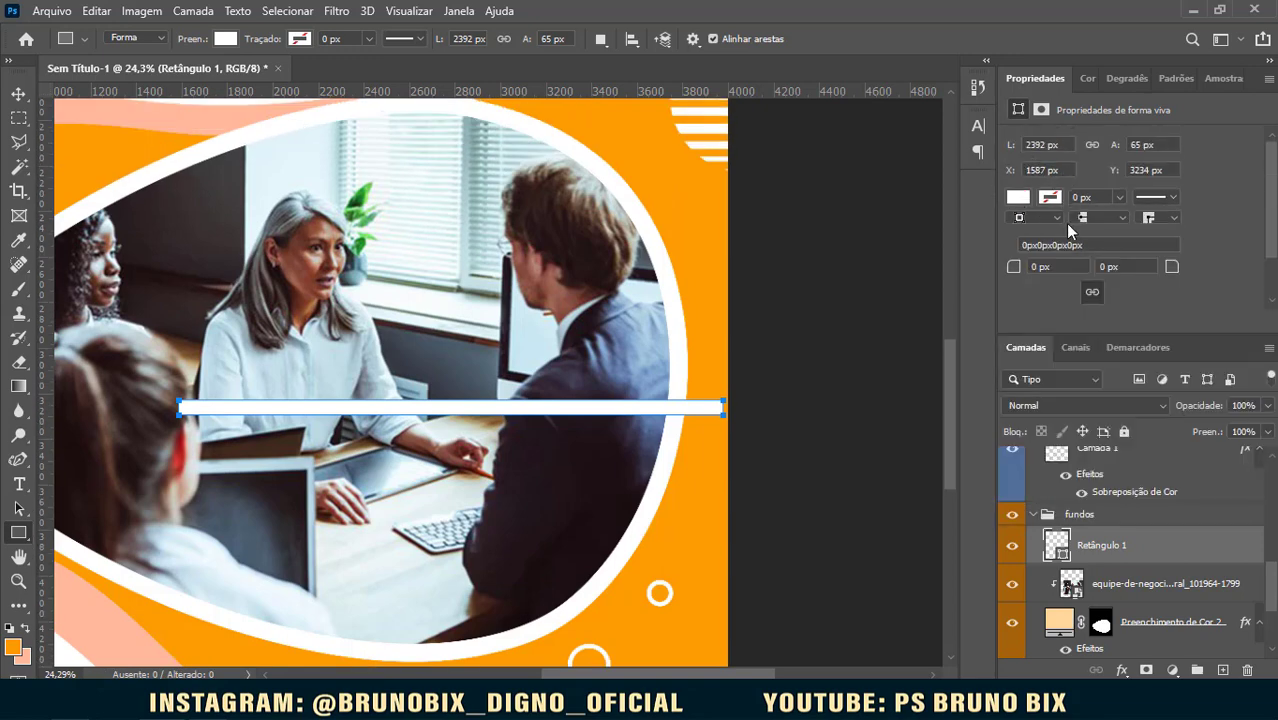
# Step: Round all four corners of the white rectangle with a 32.5 px radius and inspect its left end up close
pyautogui.scroll(-1, 1077, 261)
pyautogui.scroll(1, 1059, 201)
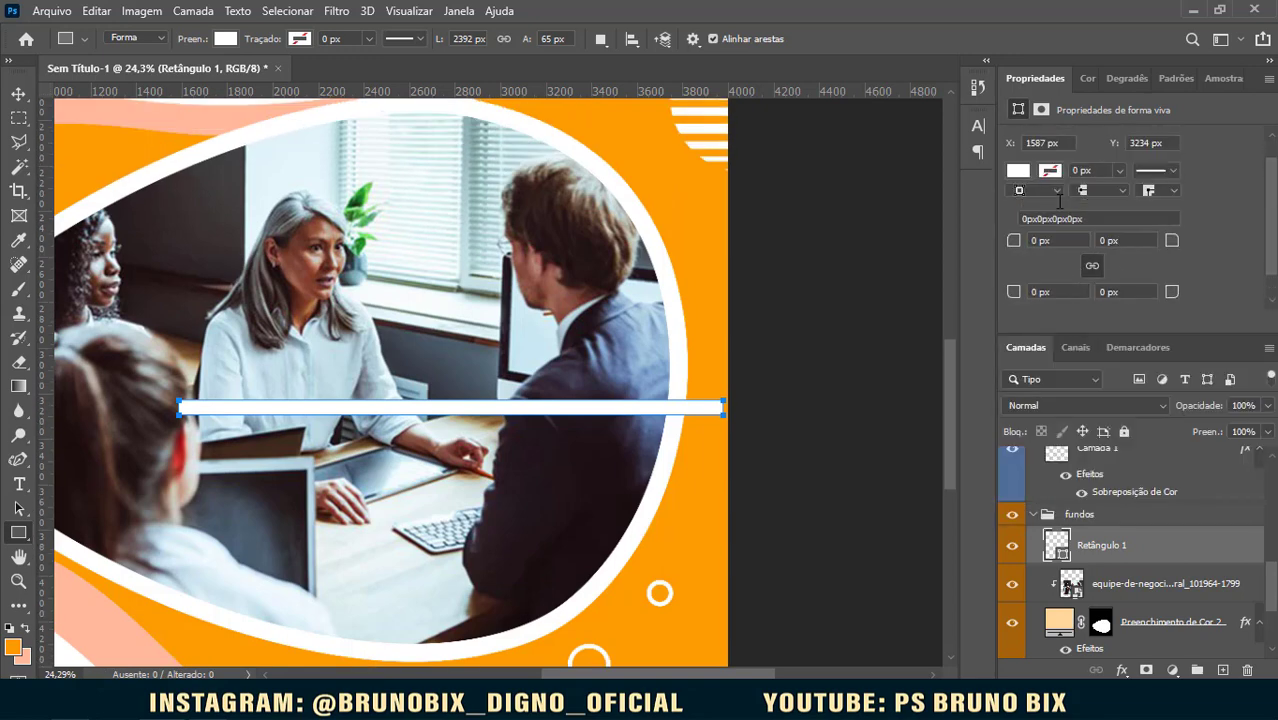
pyautogui.moveTo(1106, 218); pyautogui.dragTo(980, 219)
pyautogui.press('Return')
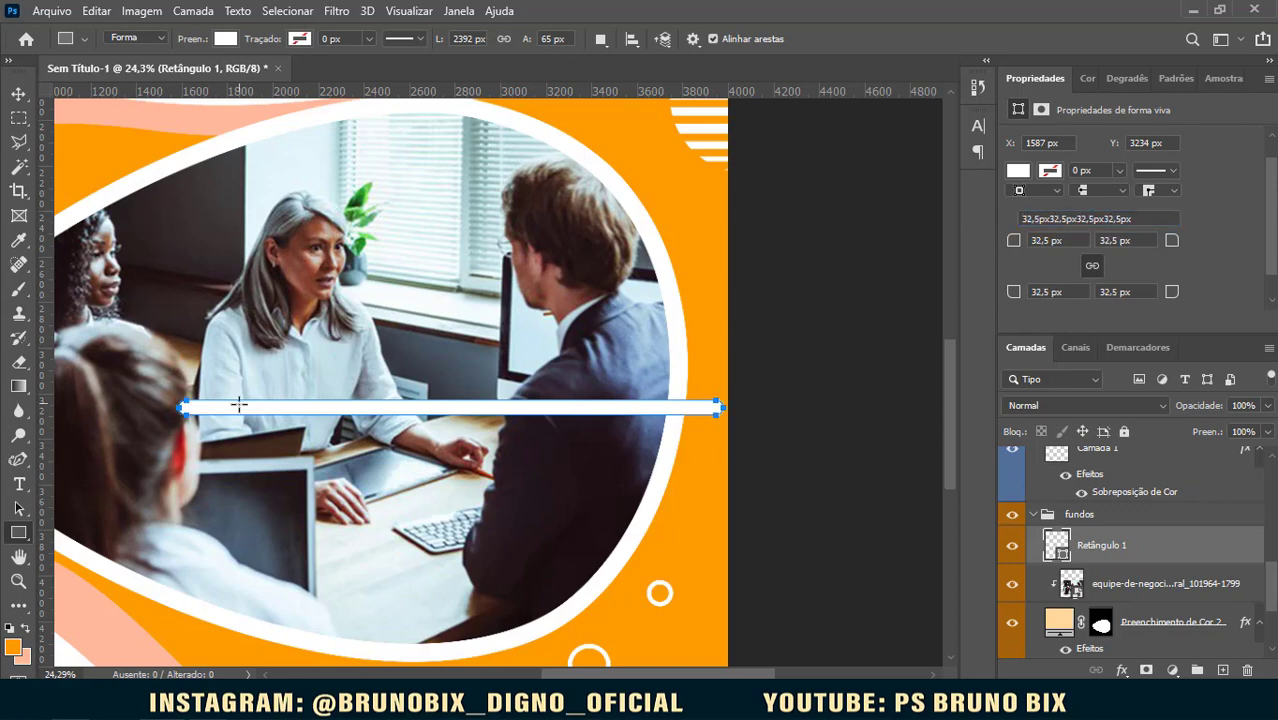
pyautogui.click(18, 93)
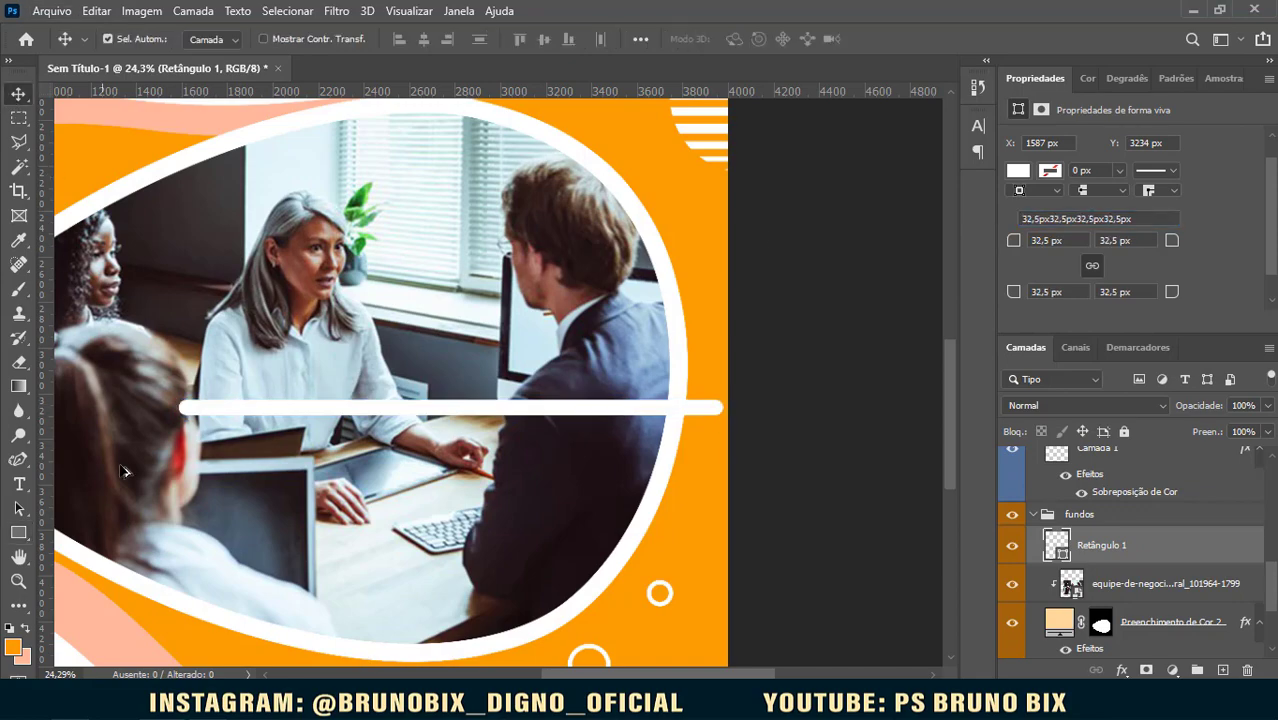
pyautogui.scroll(10, 190, 405)
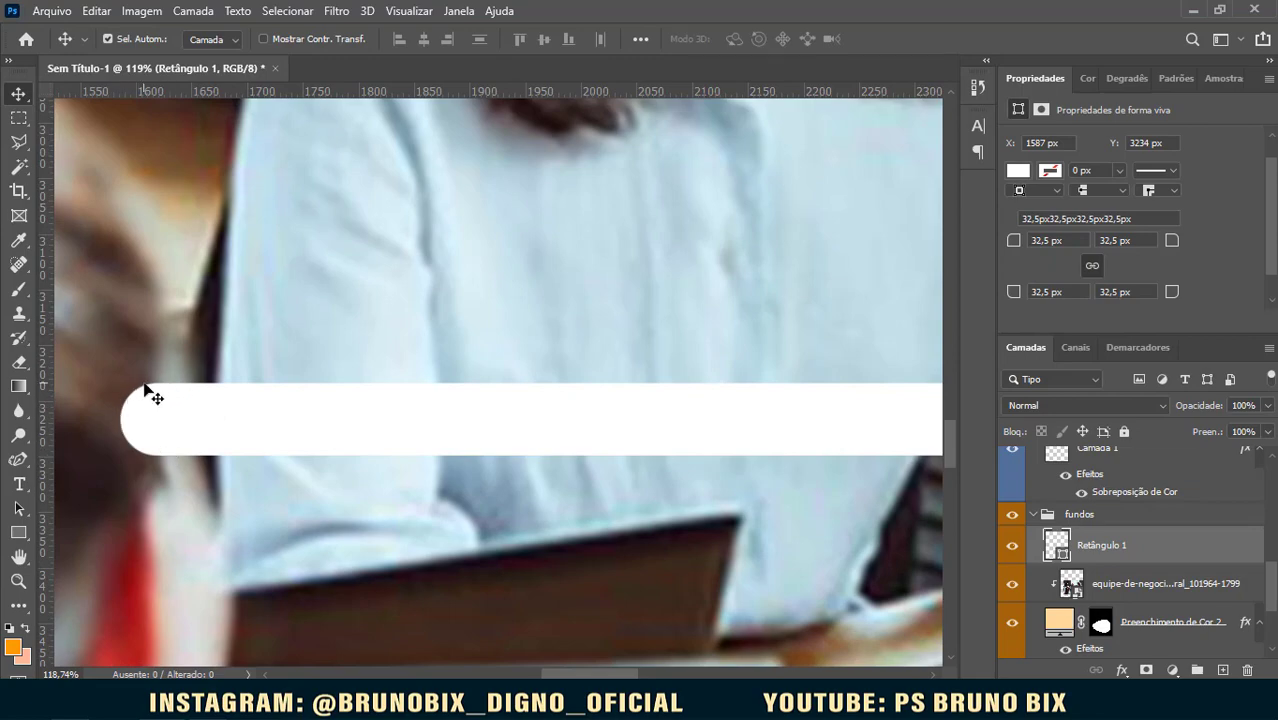
# Step: Move the rounded white bar toward the photo's lower-right edge, to about X 2564, Y 3629 px
pyautogui.scroll(-5, 378, 335)
pyautogui.scroll(-3, 378, 335)
pyautogui.scroll(3, 750, 462)
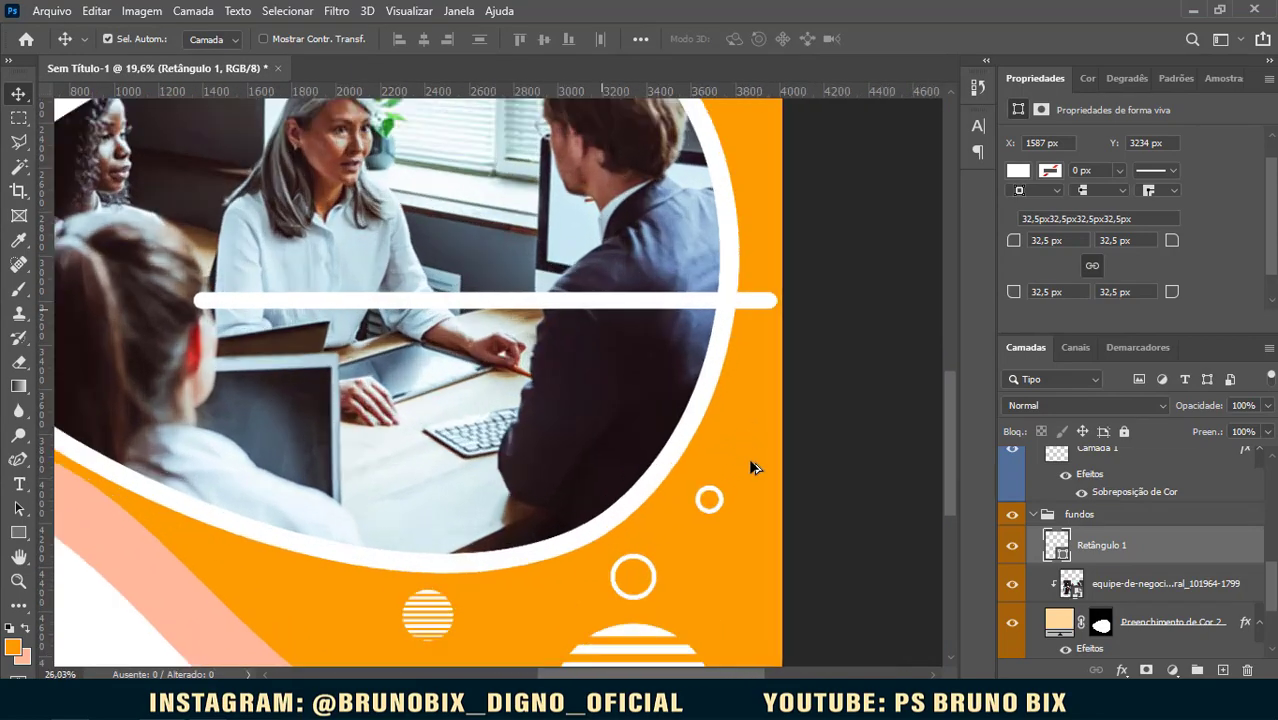
pyautogui.moveTo(622, 280); pyautogui.dragTo(656, 392)
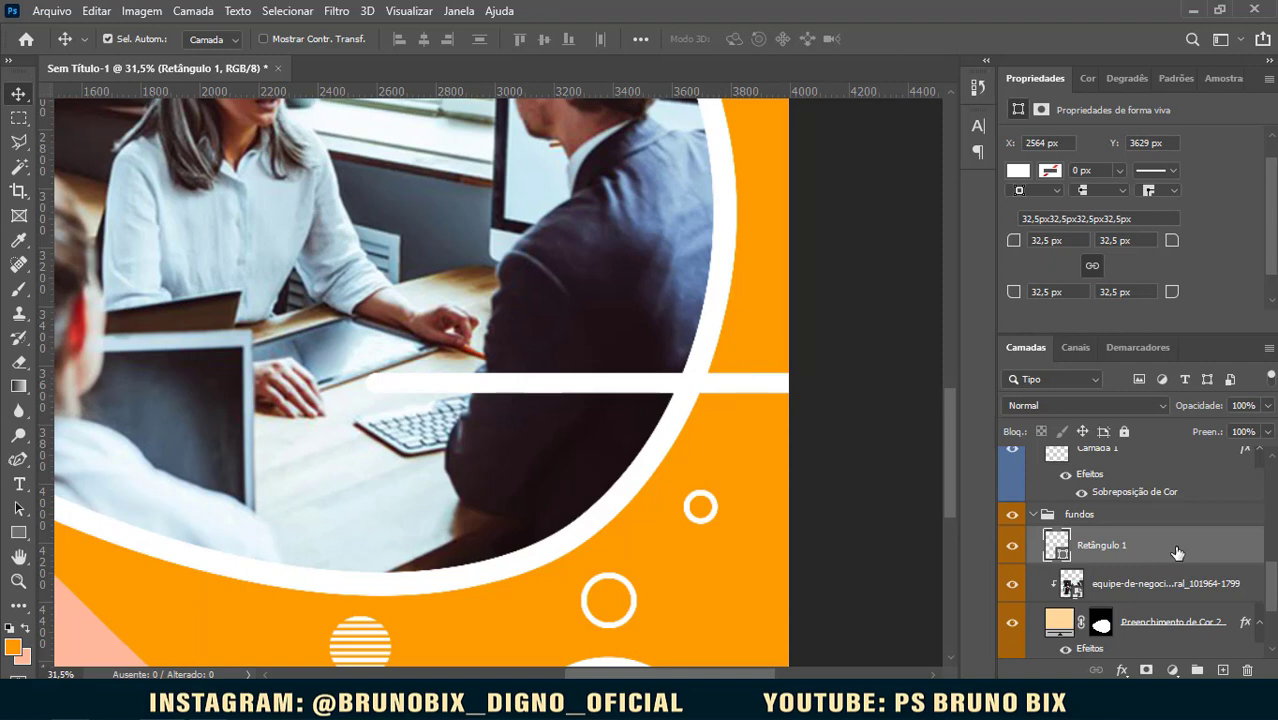
# Step: Shift the white bar slightly to about X 2529, Y 3686 px and clip it to the photo layer below
pyautogui.rightClick(1118, 548)
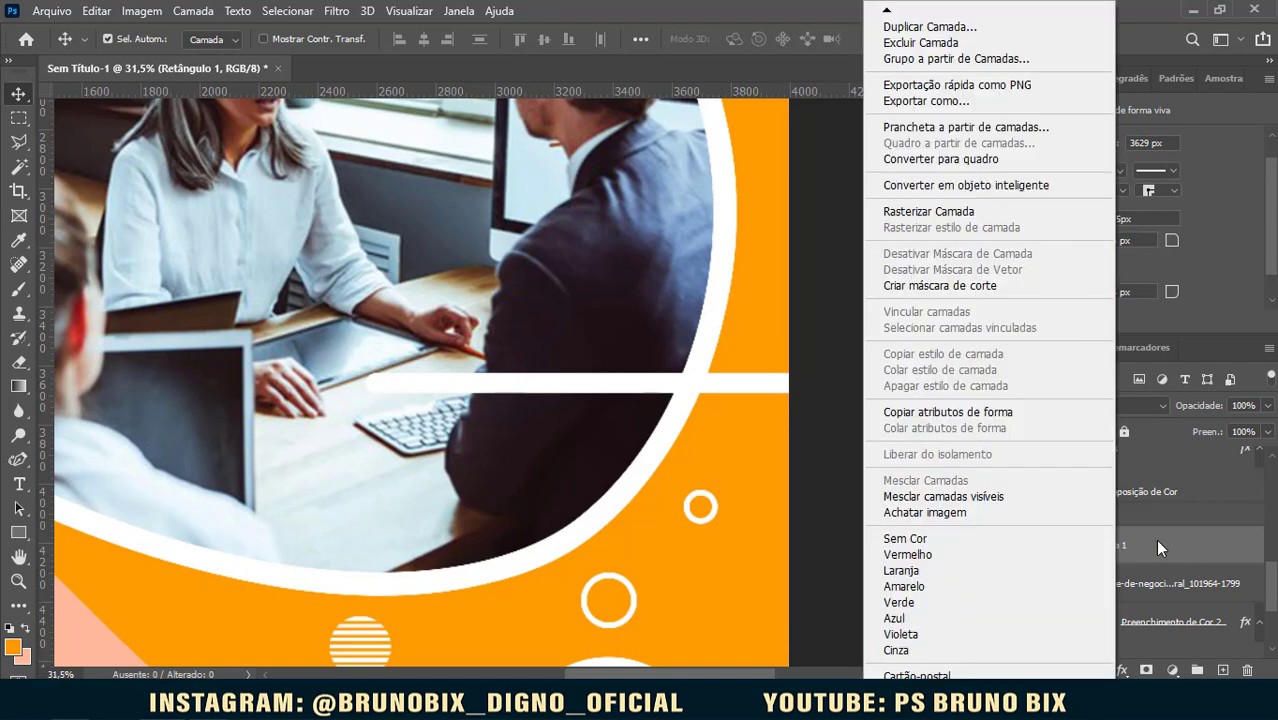
pyautogui.rightClick(1157, 543)
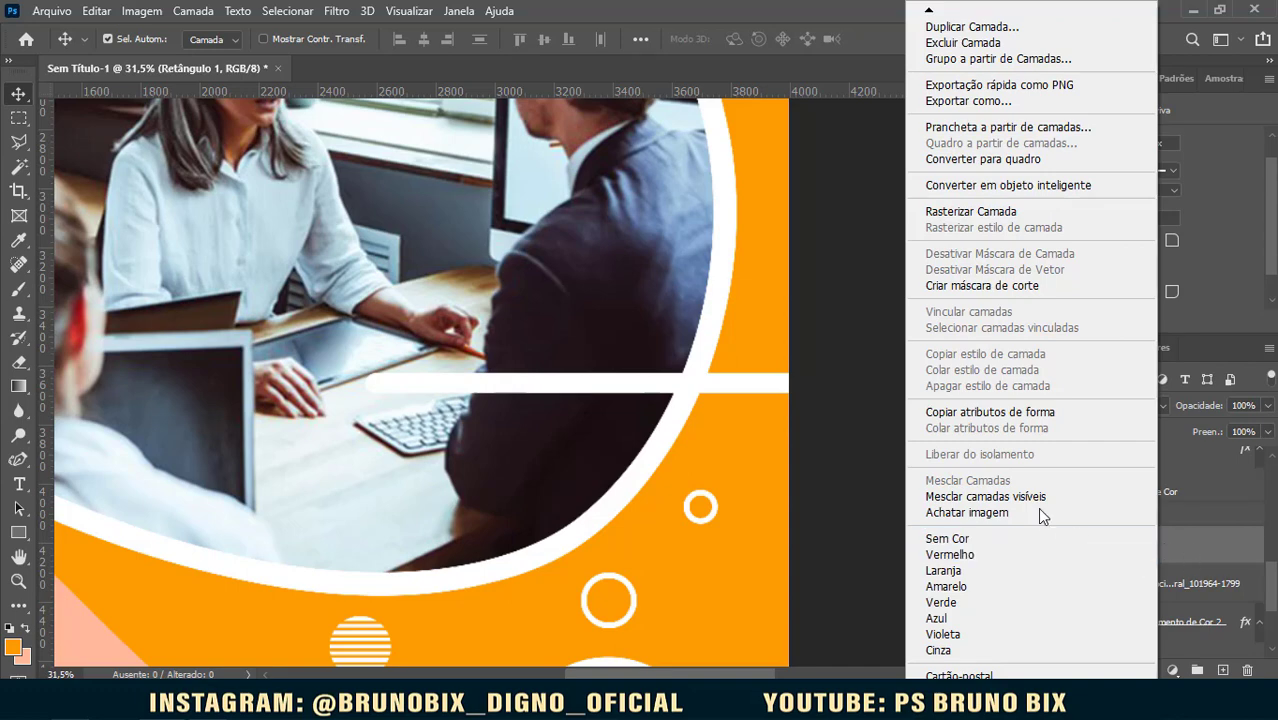
pyautogui.click(958, 413)
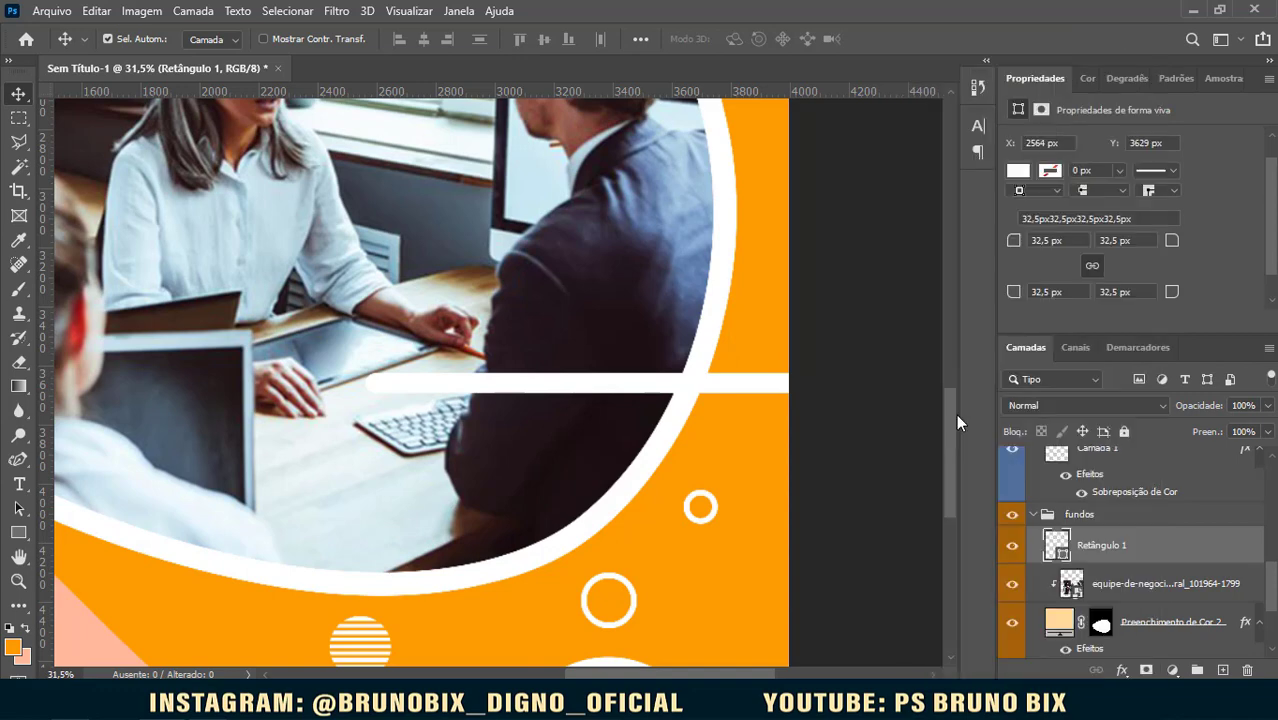
pyautogui.moveTo(643, 394); pyautogui.dragTo(632, 411)
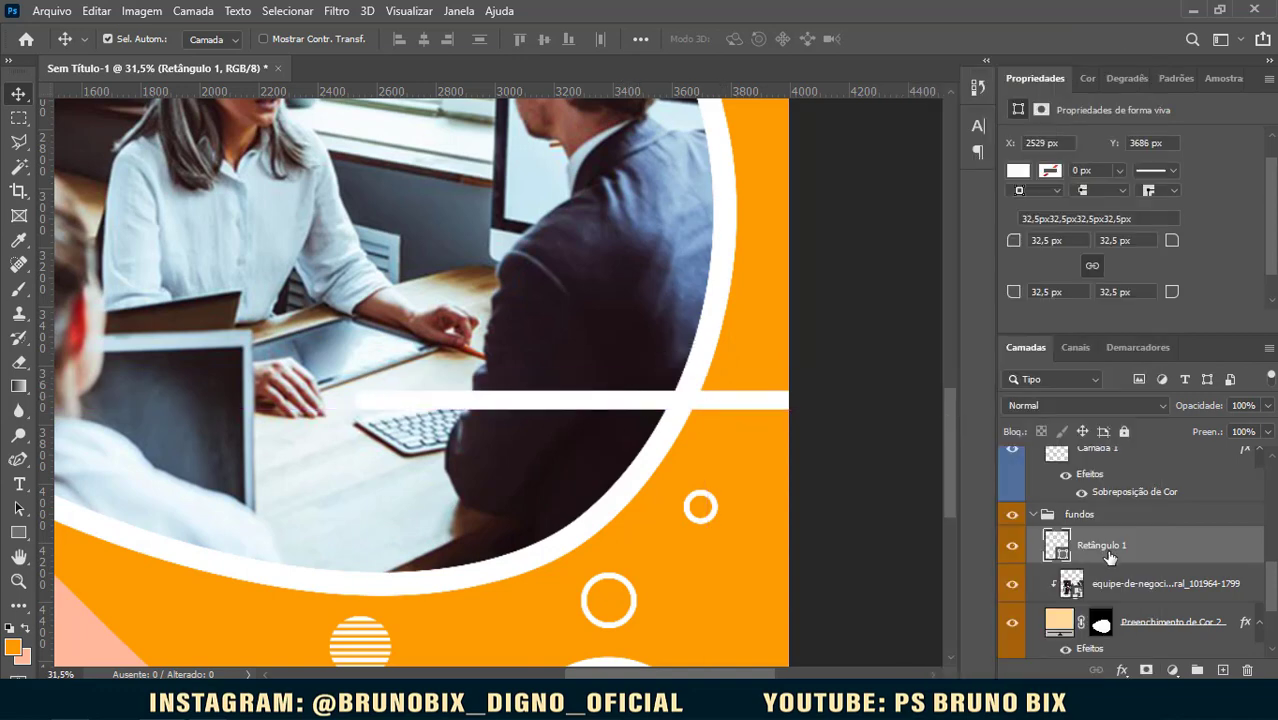
pyautogui.rightClick(1138, 548)
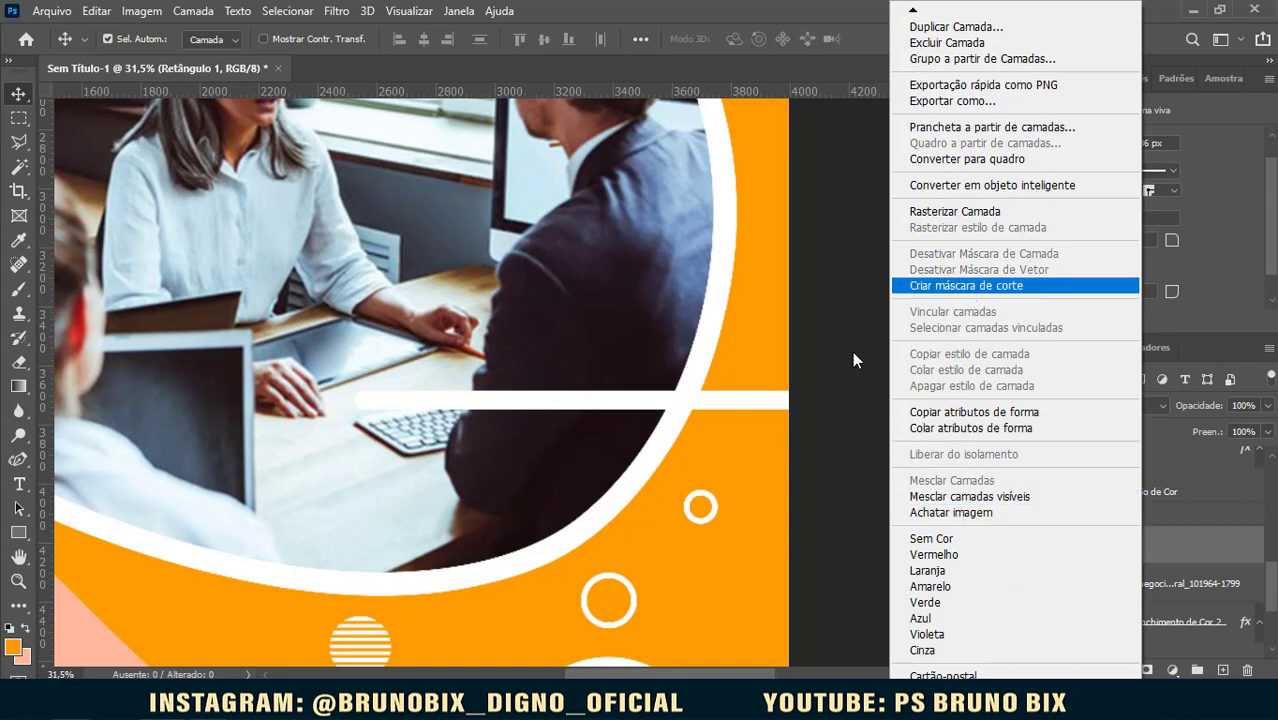
pyautogui.click(963, 283)
# Step: Arrange the clipped bar and a duplicate as two staggered bars at the photo's lower-right edge, the upper one at X 3390, Y 3634 px
pyautogui.moveTo(608, 415); pyautogui.dragTo(638, 408)
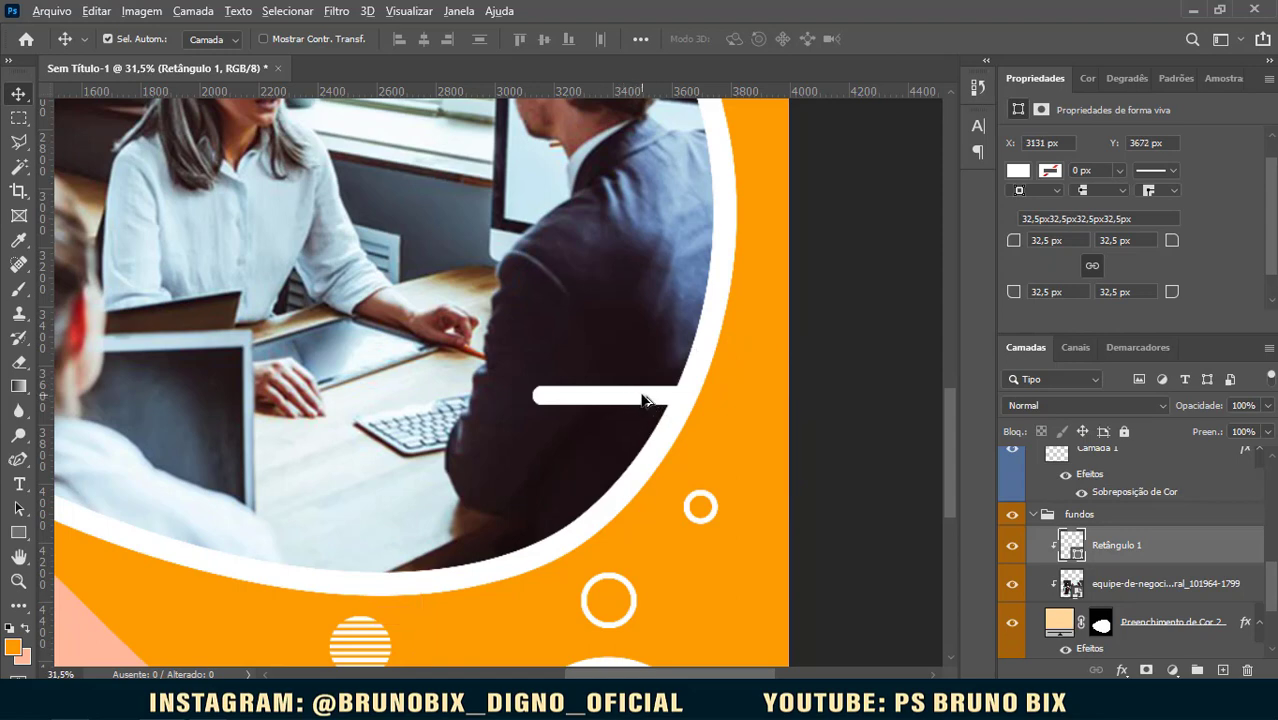
pyautogui.moveTo(640, 405)
pyautogui.mouseDown()
pyautogui.moveTo(598, 433)
pyautogui.moveTo(673, 420)
pyautogui.moveTo(600, 422)
pyautogui.moveTo(614, 392)
pyautogui.moveTo(628, 393)
pyautogui.mouseUp()
pyautogui.keyDown('alt'); pyautogui.scroll(-6, 632, 530); pyautogui.keyUp('alt')
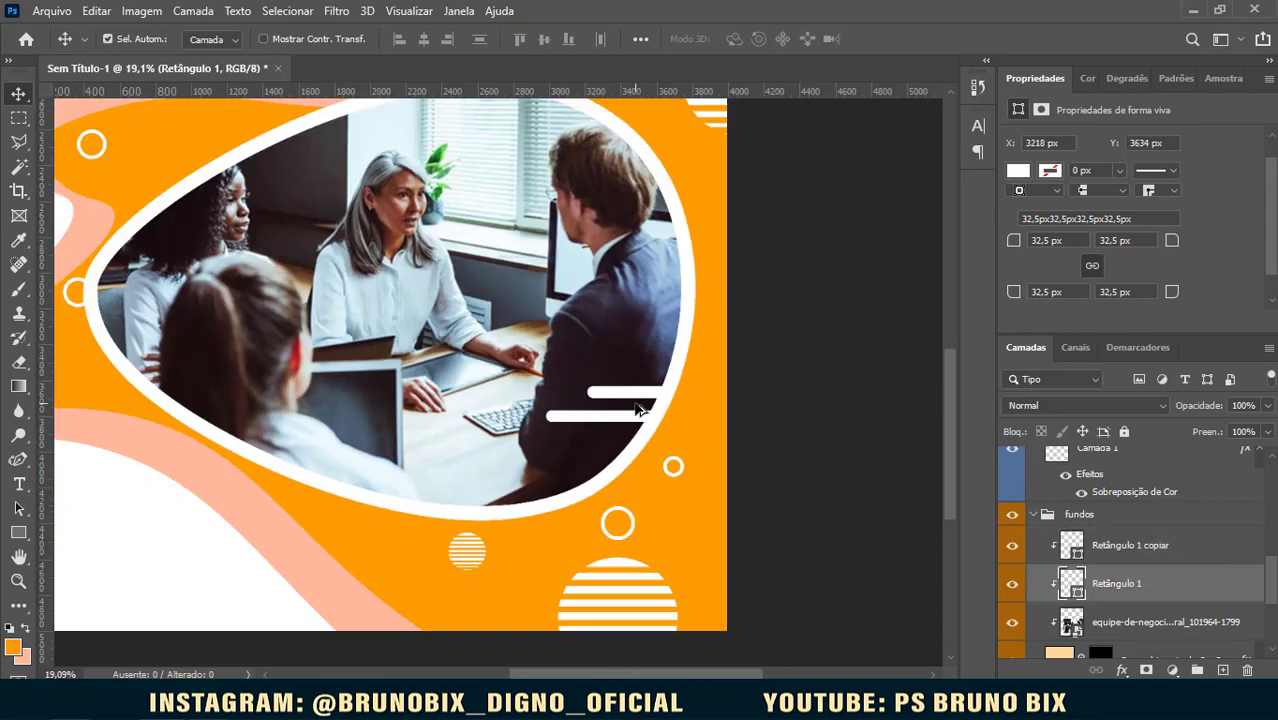
pyautogui.keyDown('alt'); pyautogui.scroll(6, 620, 514); pyautogui.keyUp('alt')
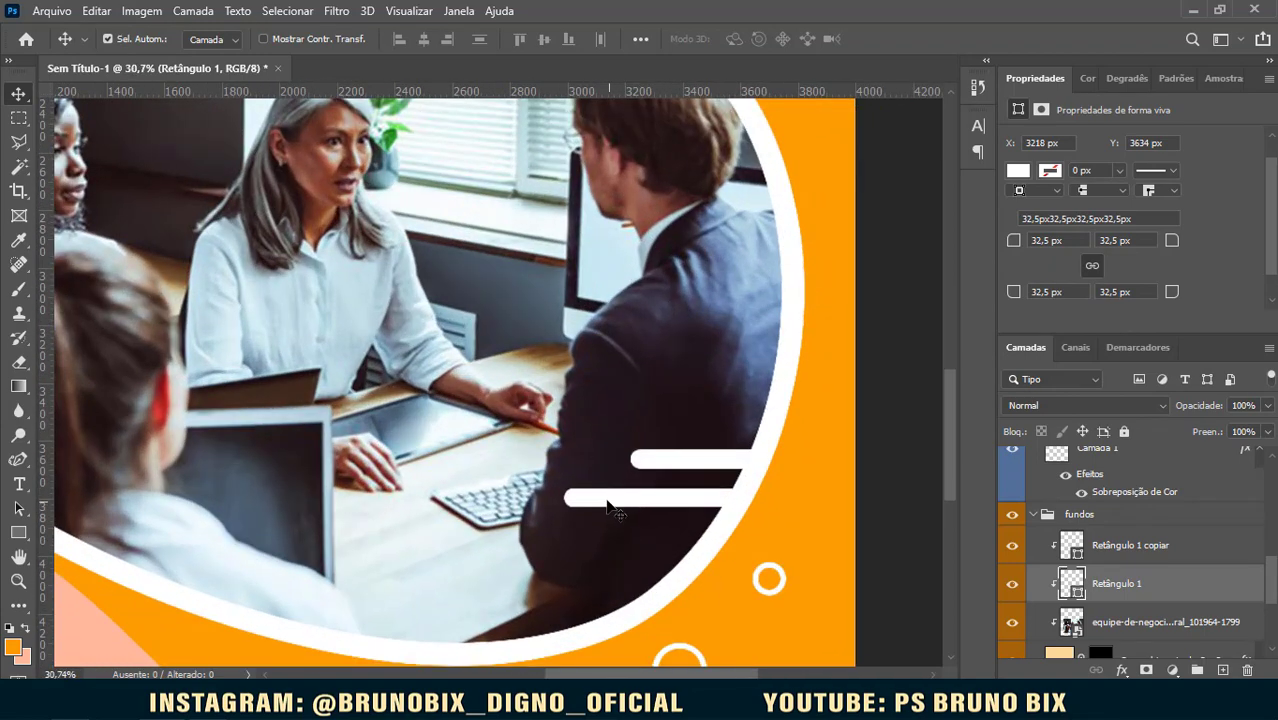
pyautogui.moveTo(608, 501); pyautogui.dragTo(700, 462)
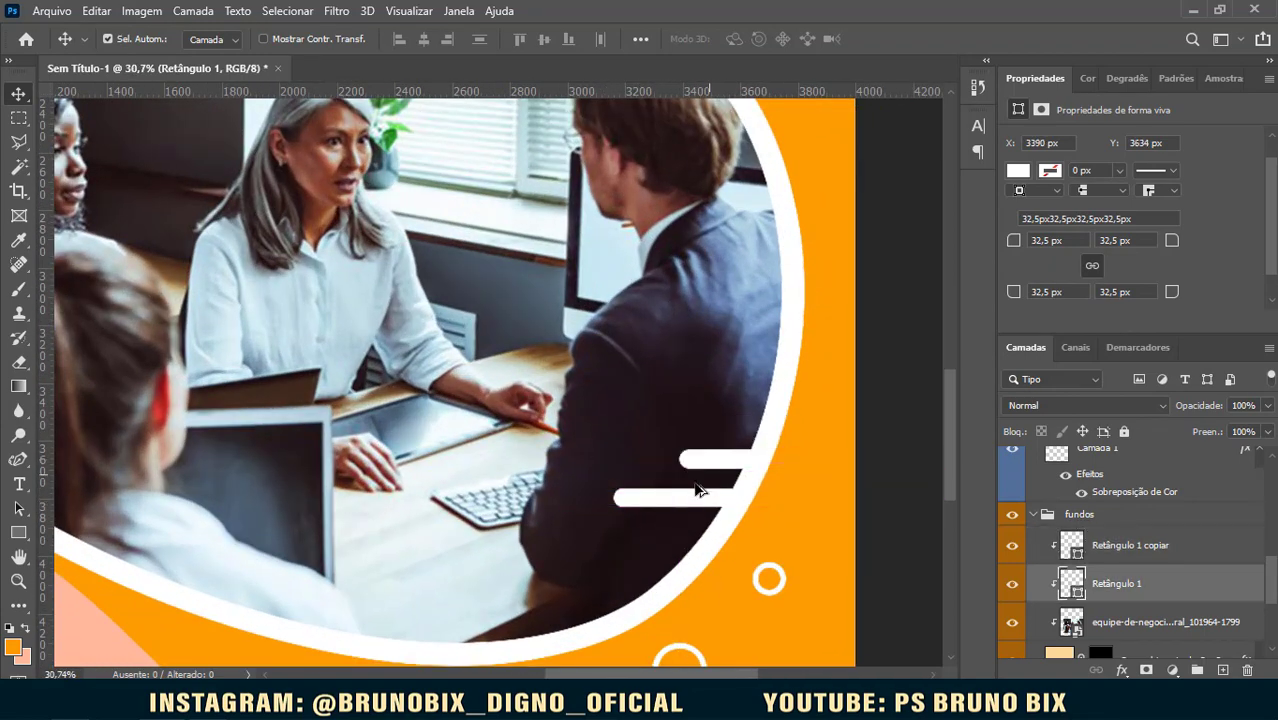
# Step: Collapse the fundos and efeitos layer groups and select the efeitos group
pyautogui.keyDown('alt'); pyautogui.scroll(-6, 690, 480); pyautogui.keyUp('alt')
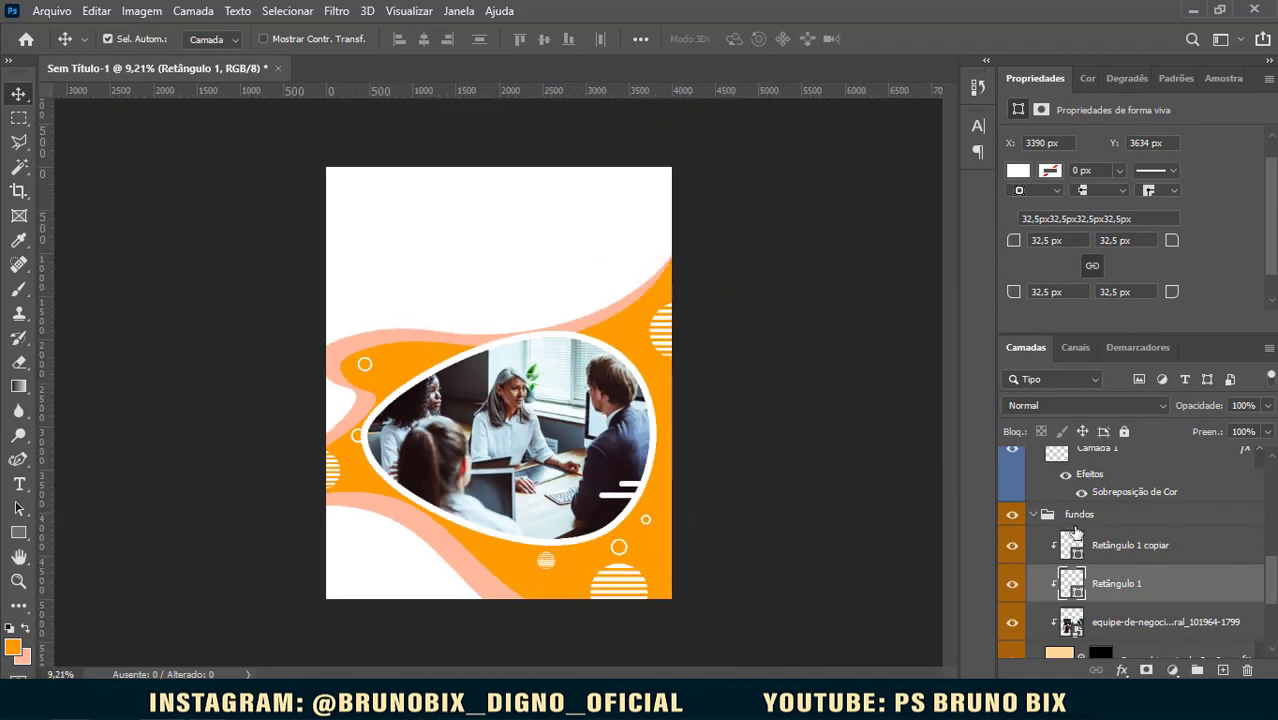
pyautogui.click(1034, 516)
pyautogui.scroll(3, 1090, 575)
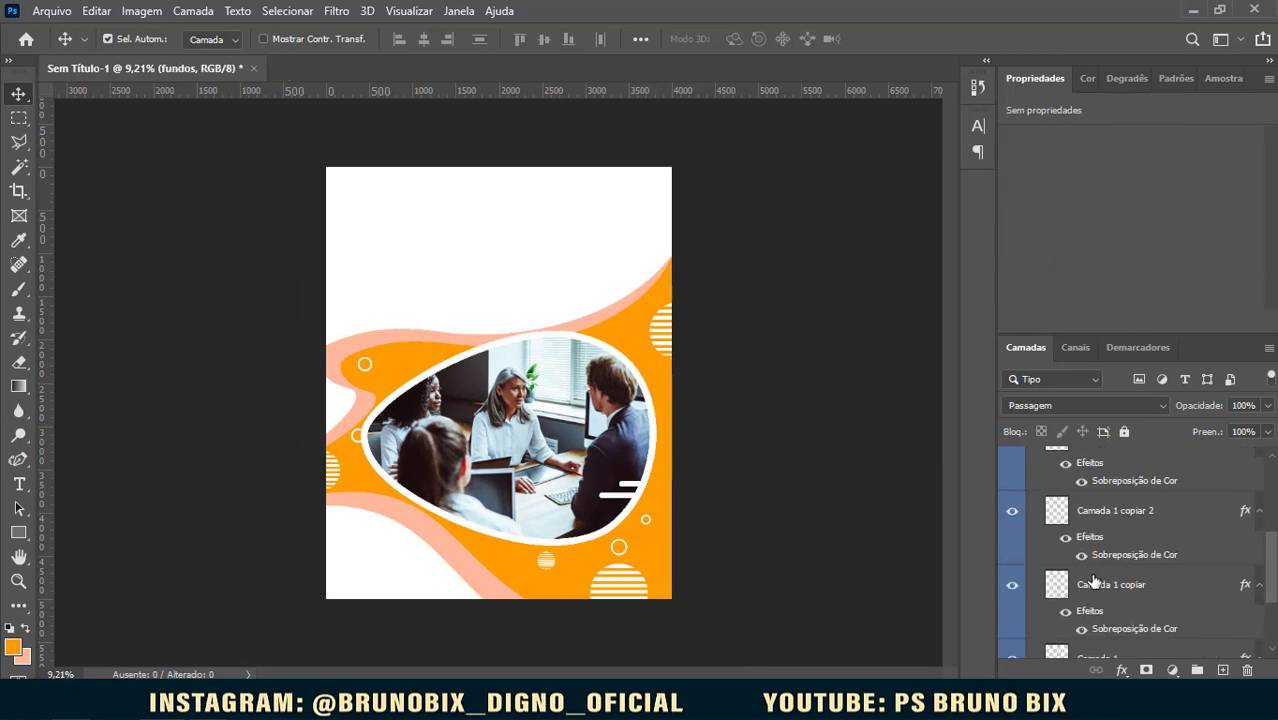
pyautogui.scroll(2, 1094, 583)
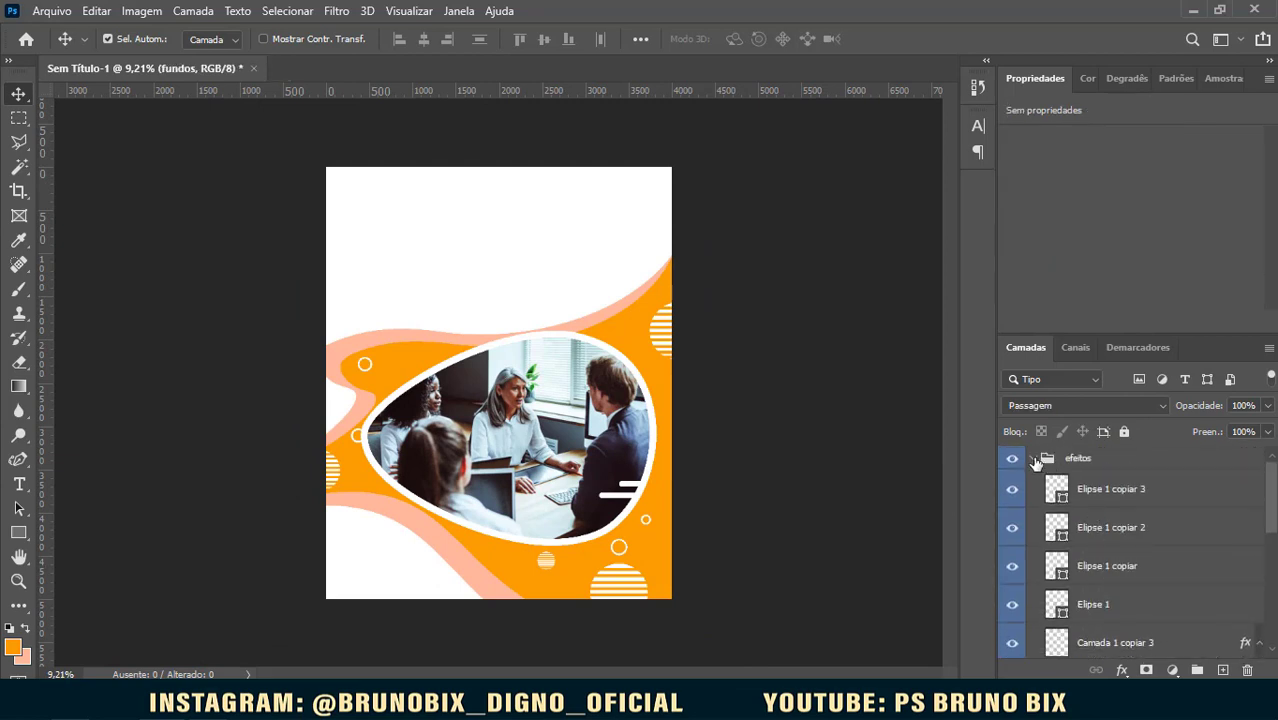
pyautogui.click(1034, 459)
pyautogui.click(1077, 462)
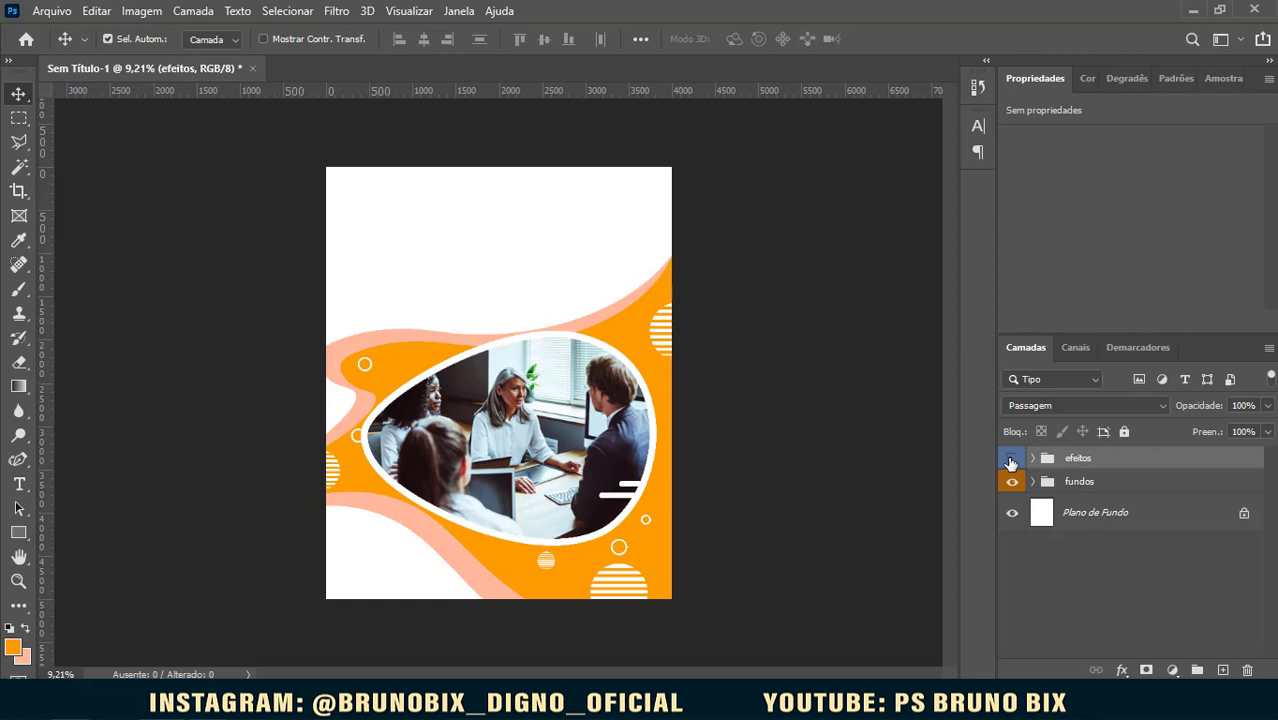
# Step: Hide and show the efeitos and fundos groups in turn to check what each contains
pyautogui.click(1010, 460)
pyautogui.click(1010, 460)
pyautogui.click(1008, 483)
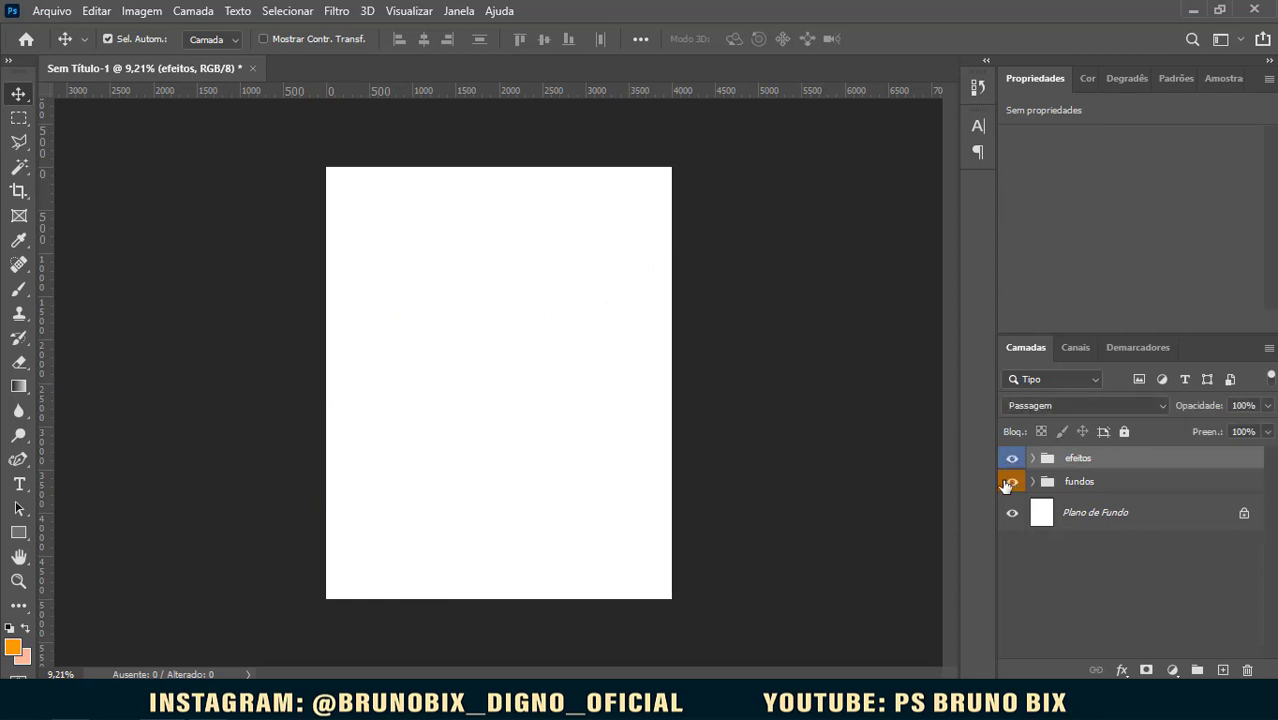
pyautogui.click(1008, 483)
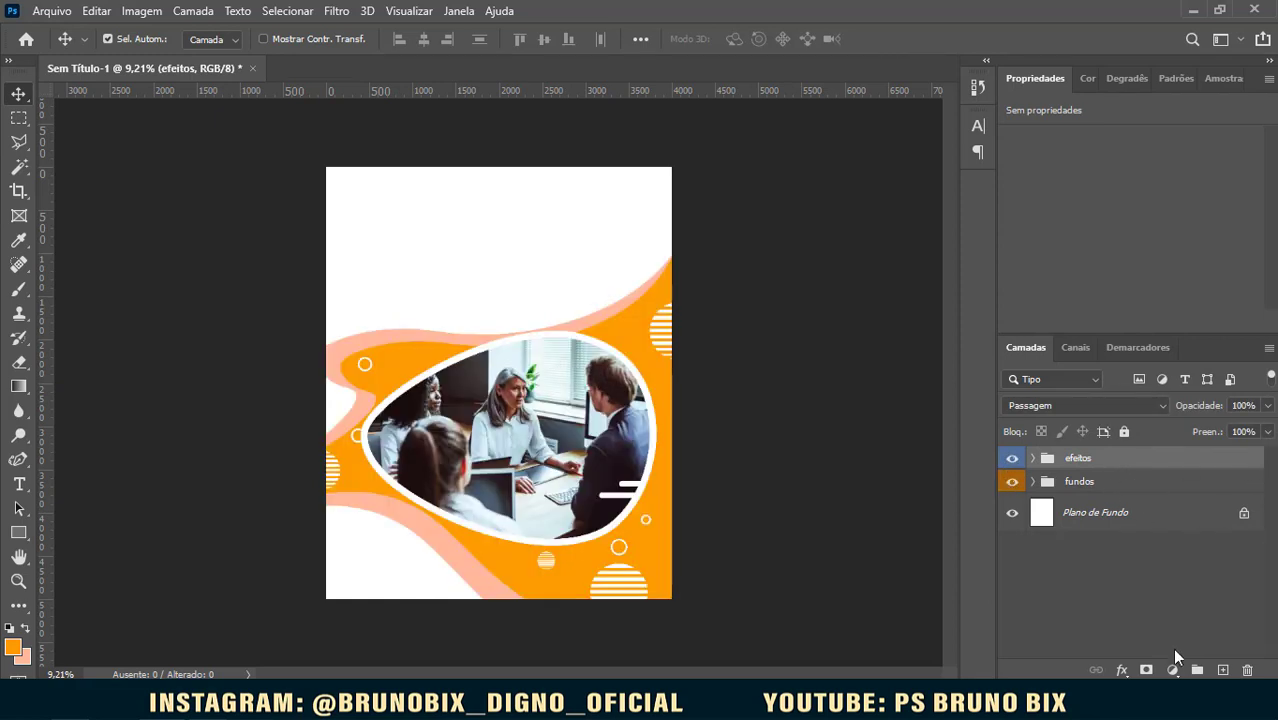
# Step: Create a layer group named textos above the efeitos group and give it the red colour label
pyautogui.click(1198, 670)
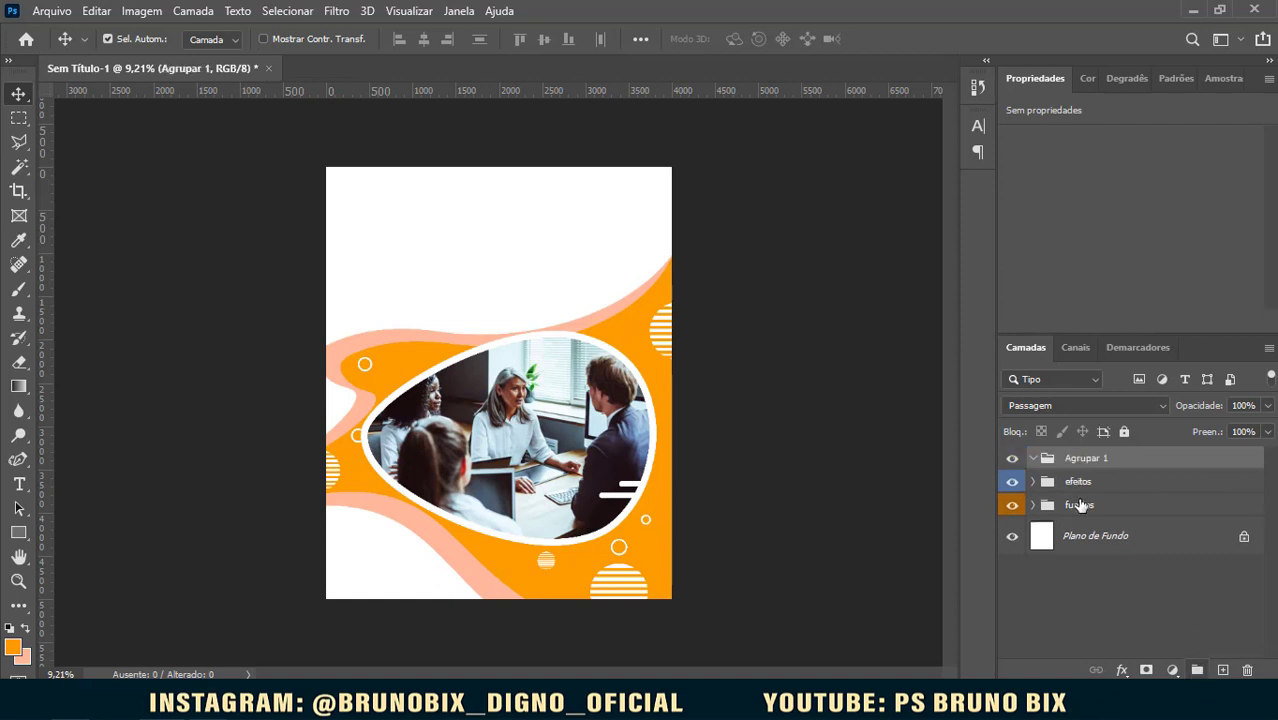
pyautogui.doubleClick(1089, 458)
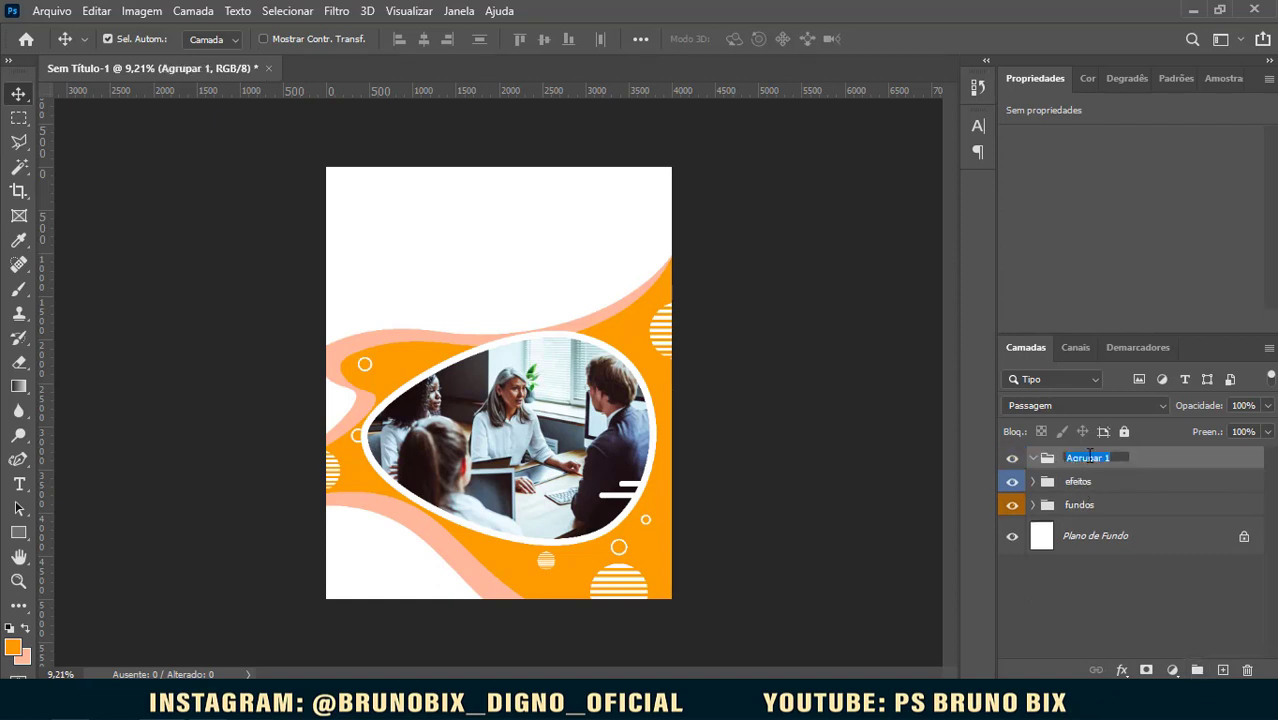
pyautogui.write('textos')
pyautogui.press('Return')
pyautogui.rightClick(1089, 458)
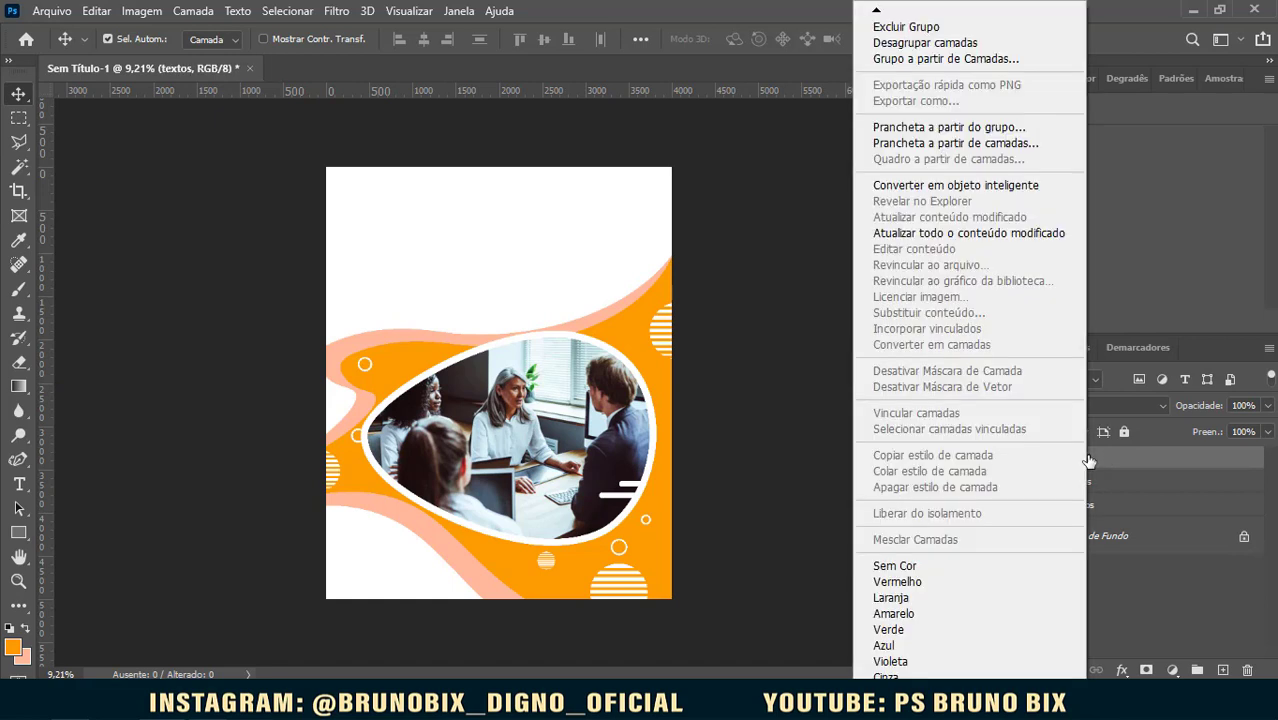
pyautogui.click(897, 582)
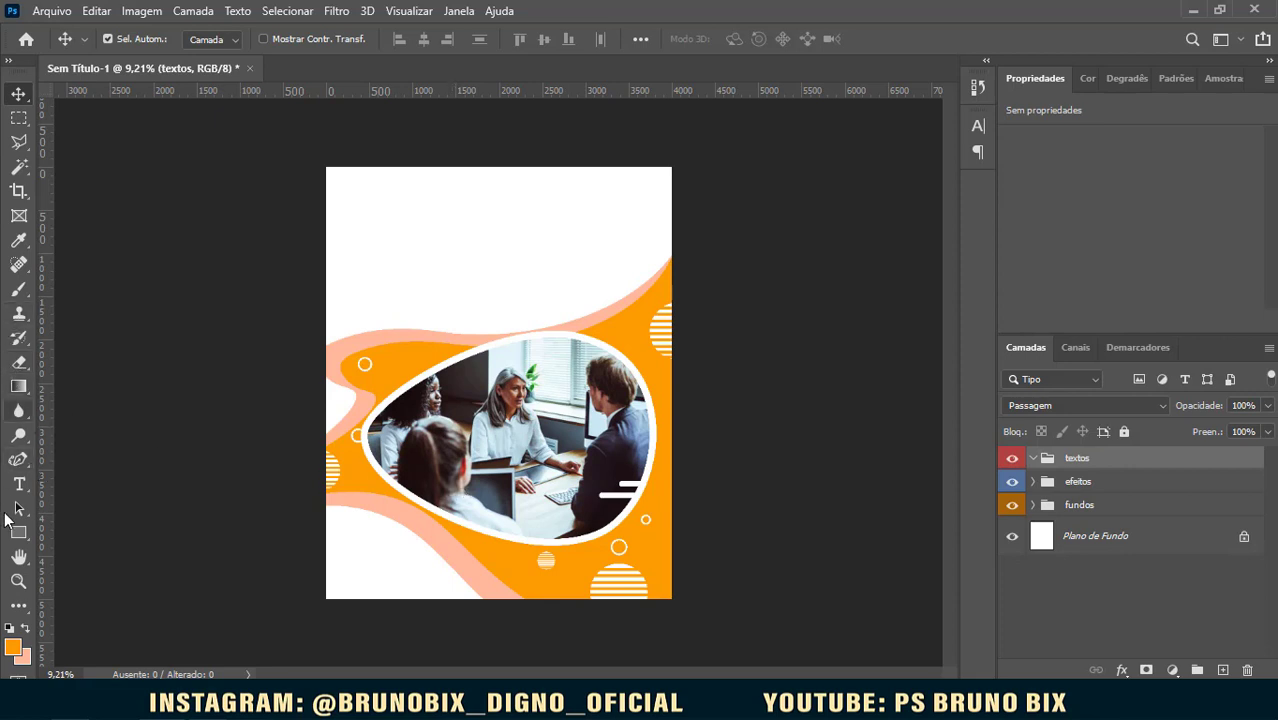
# Step: Switch to File Explorer and open HD (E:) > VIDEOS > MEU CANAL > CURSO DE PHOTOSHOP CC 2020 > LOGO_PS
pyautogui.click(19, 484)
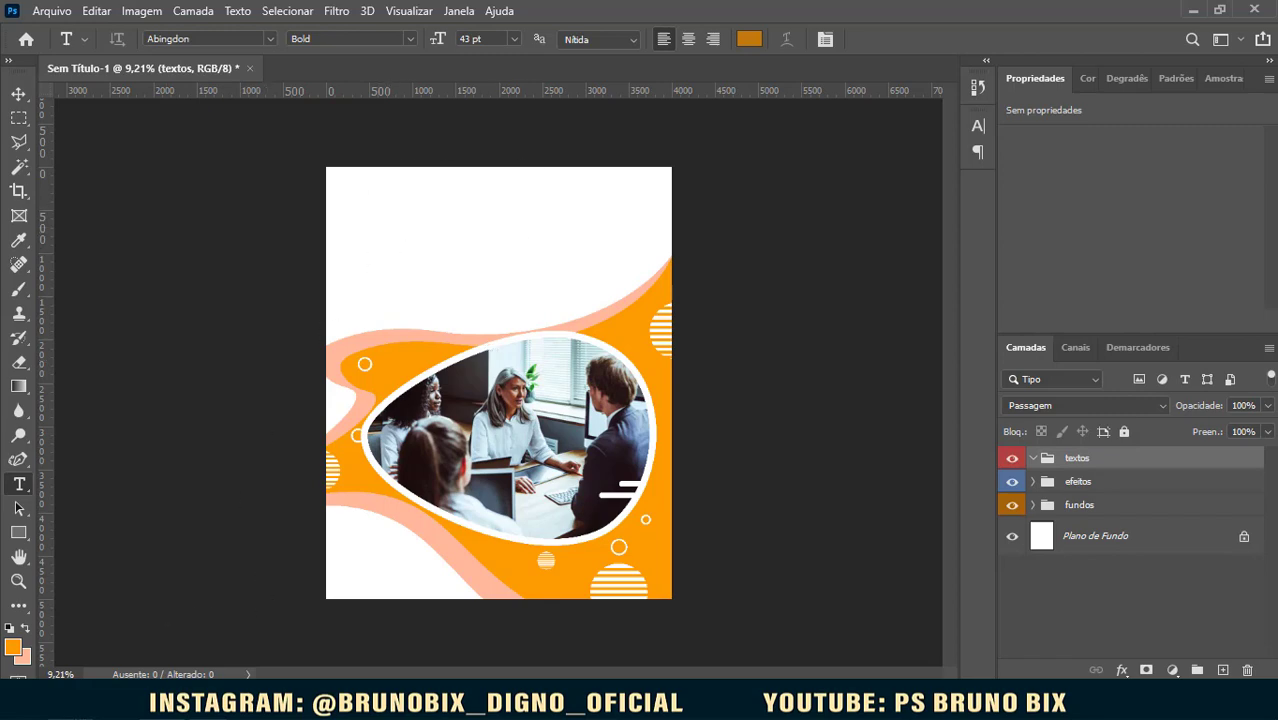
pyautogui.click(128, 673)
pyautogui.click(575, 410)
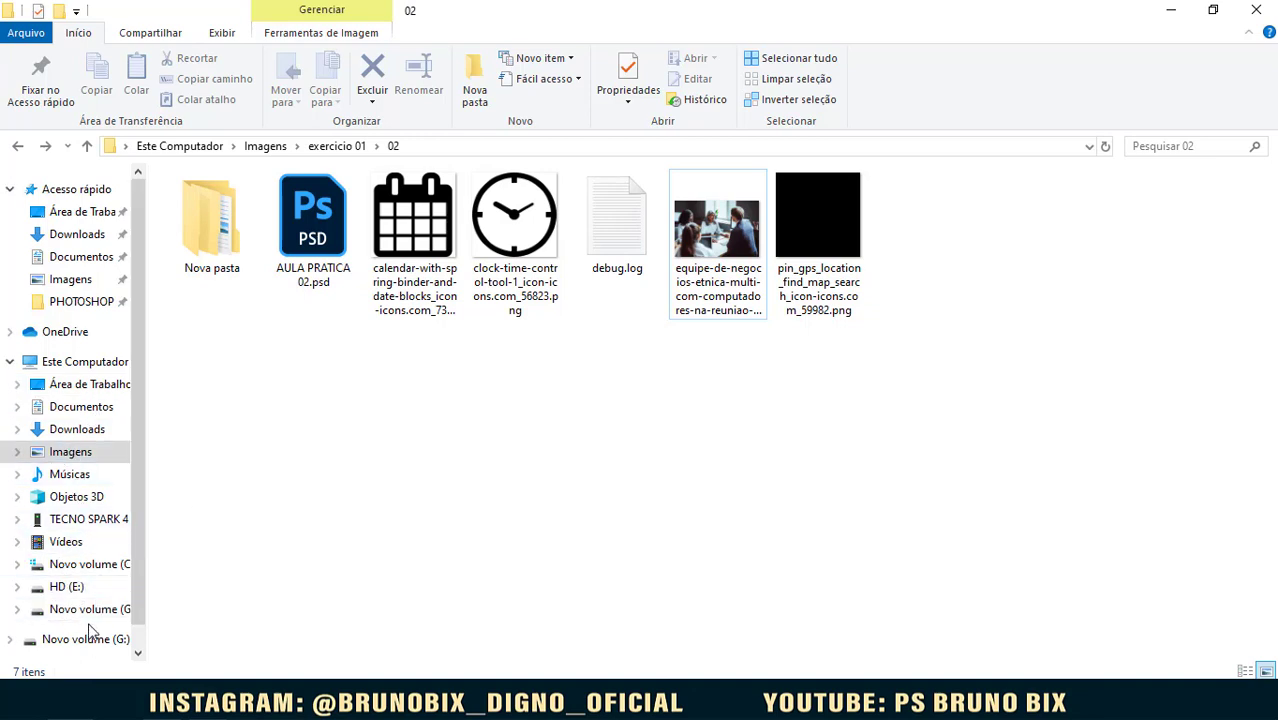
pyautogui.press('super+e')
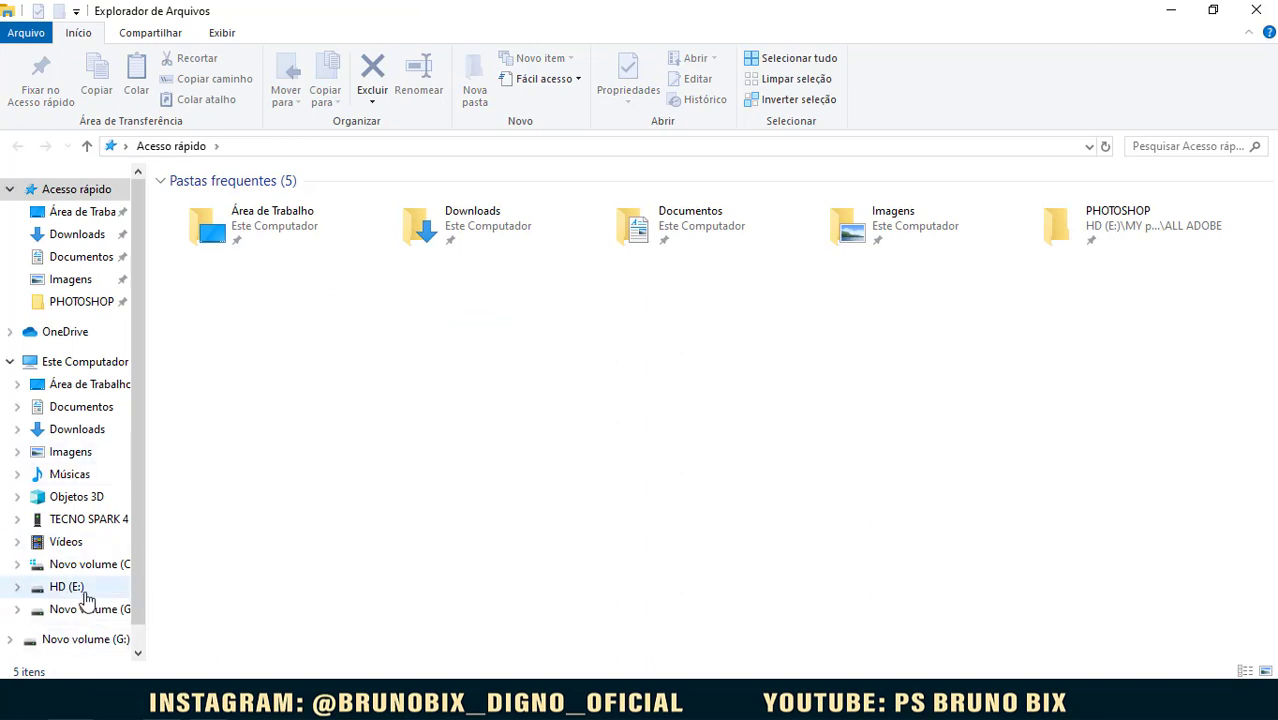
pyautogui.click(78, 589)
pyautogui.doubleClick(655, 256)
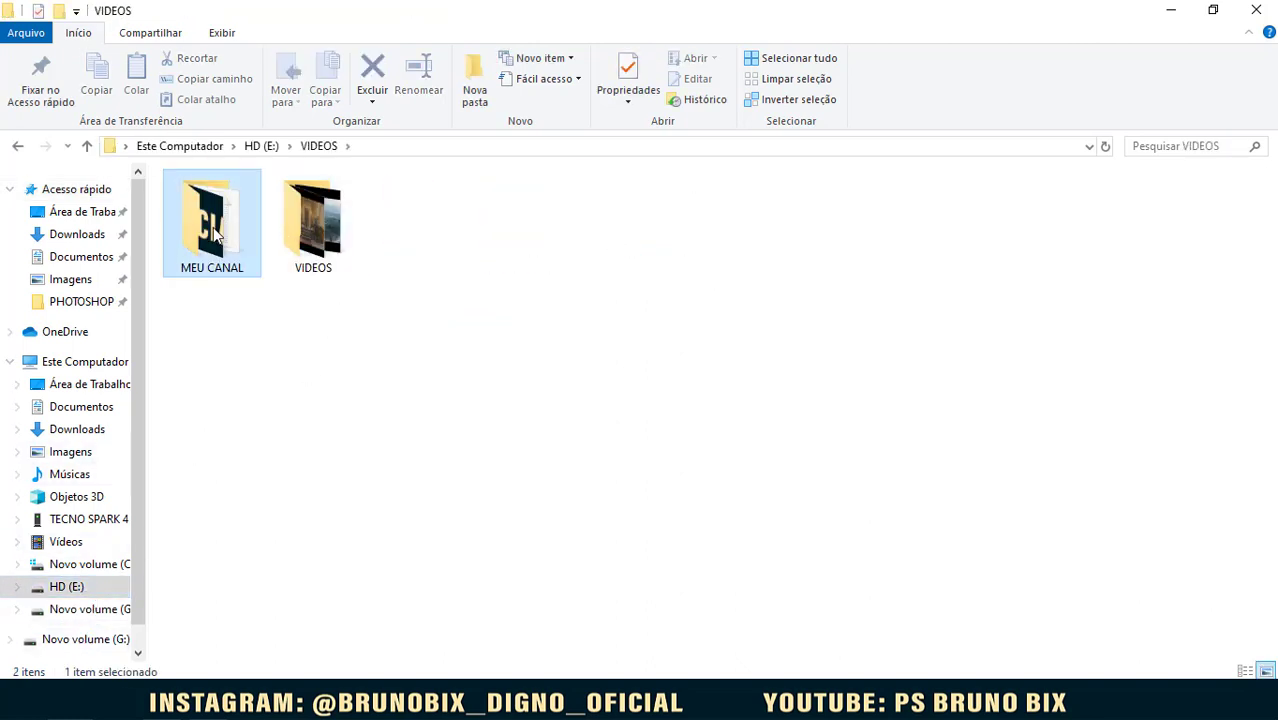
pyautogui.doubleClick(210, 222)
pyautogui.click(338, 228)
pyautogui.doubleClick(338, 228)
pyautogui.doubleClick(302, 212)
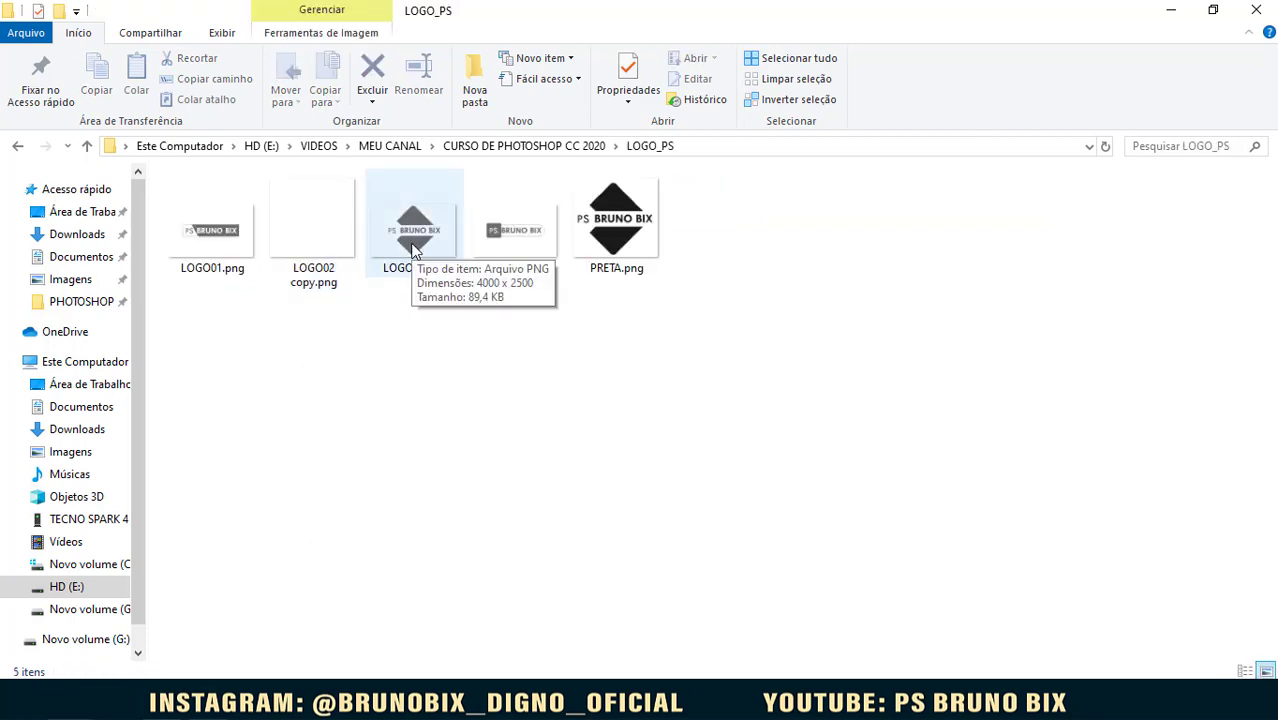
# Step: Place LOGO02 copy.png into the Photoshop flyer, scaled to about 431 x 415 px at X 151, Y 107 px
pyautogui.moveTo(423, 258); pyautogui.dragTo(452, 339)
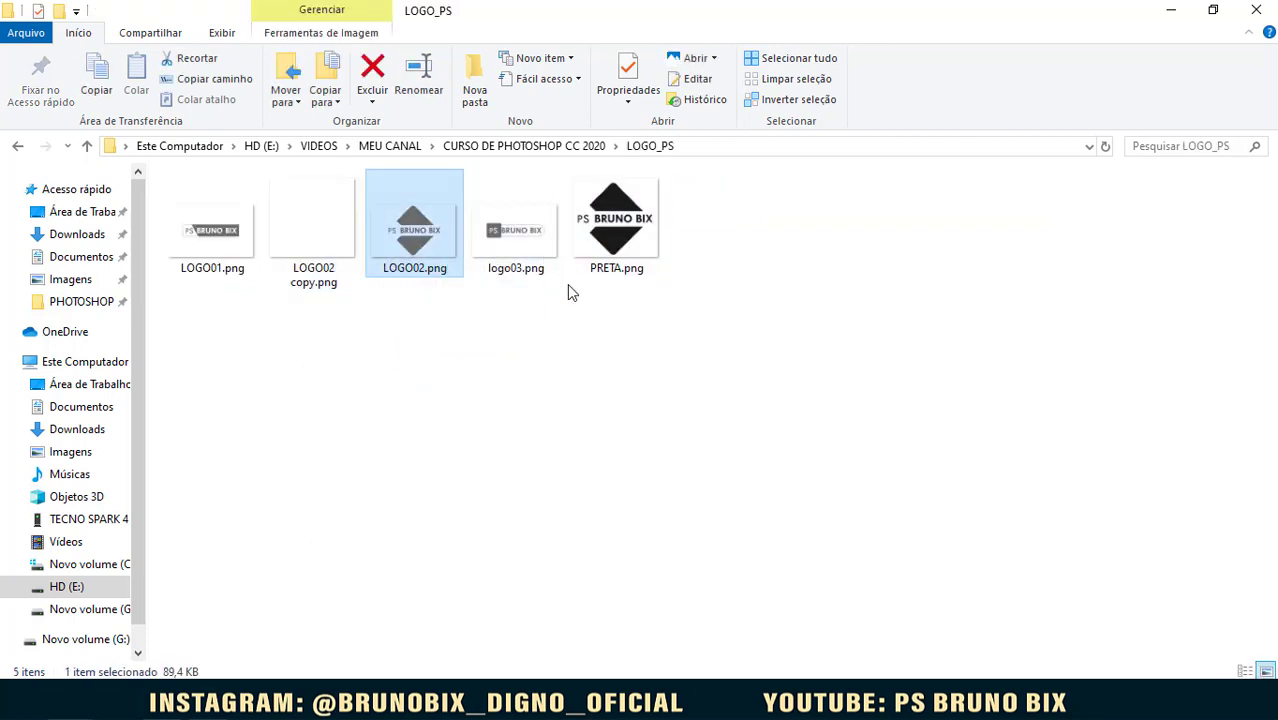
pyautogui.moveTo(610, 255); pyautogui.dragTo(456, 192)
pyautogui.moveTo(498, 544); pyautogui.dragTo(635, 557)
pyautogui.scroll(6, 505, 256)
pyautogui.press('space')
pyautogui.moveTo(653, 448); pyautogui.dragTo(234, 302)
pyautogui.press('Return')
pyautogui.press('t')
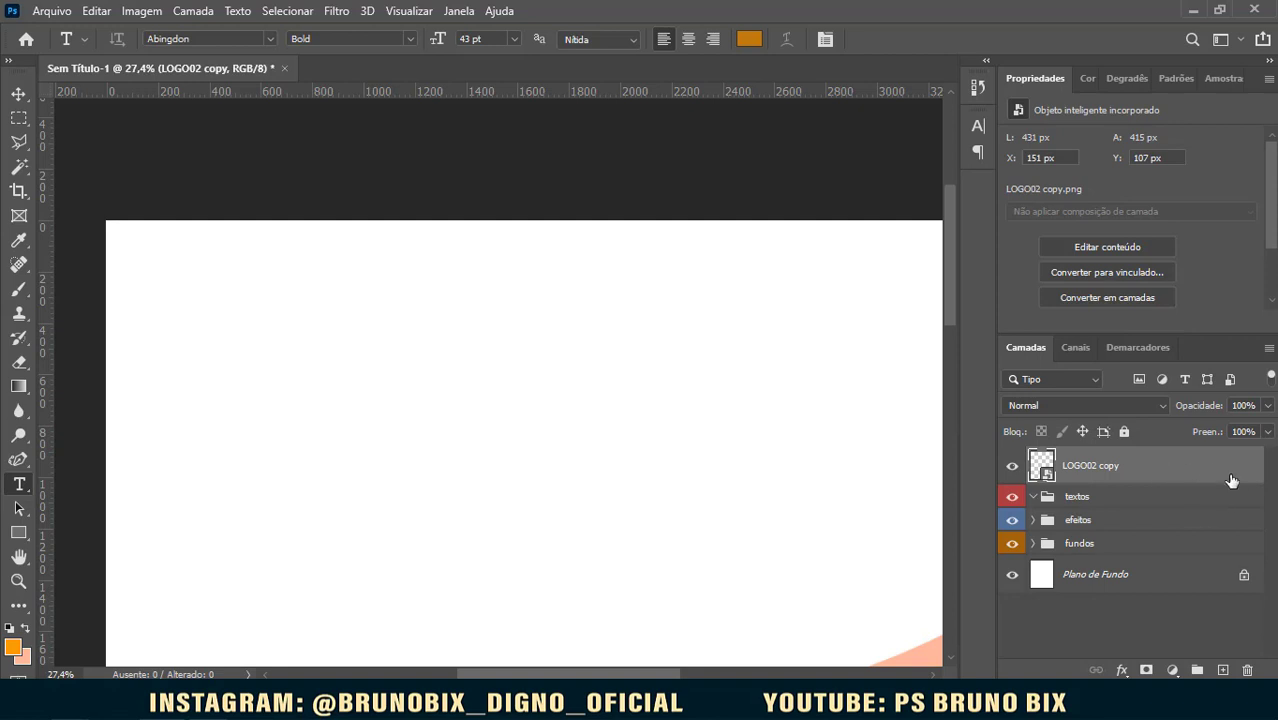
# Step: Apply a Color Overlay layer style to the logo in very dark red, #360303
pyautogui.doubleClick(1131, 464)
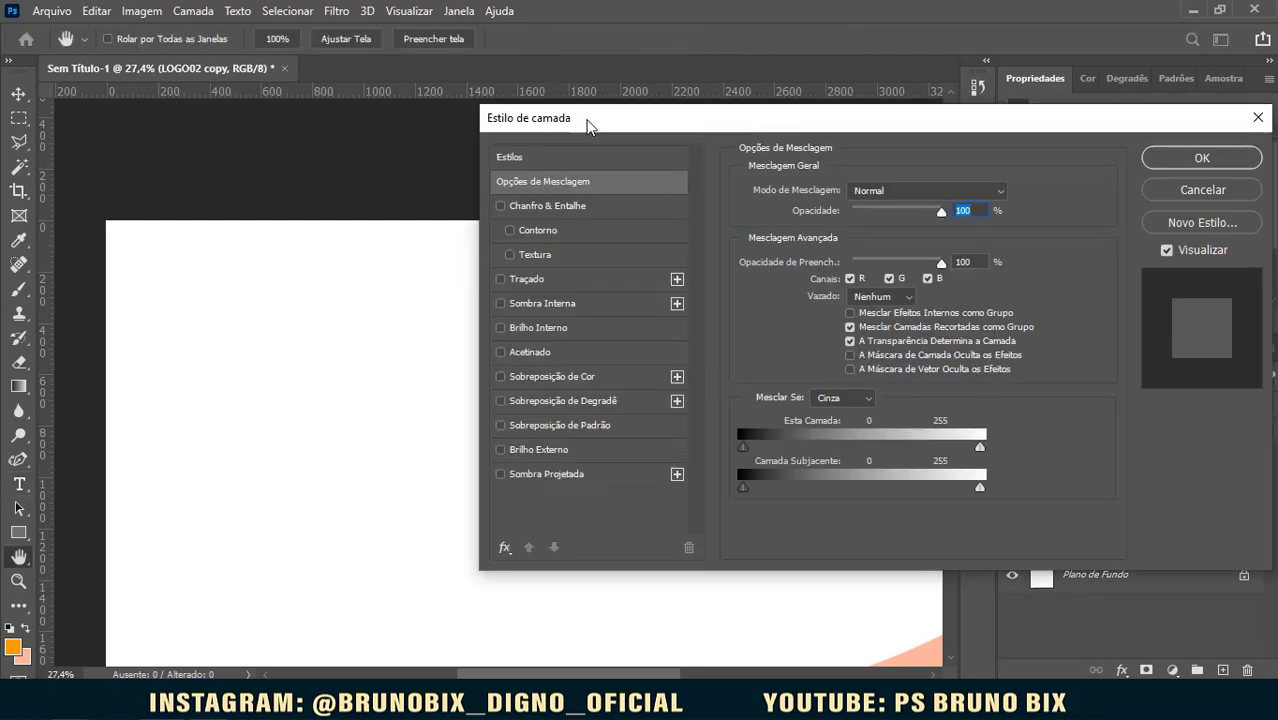
pyautogui.moveTo(595, 136); pyautogui.dragTo(711, 144)
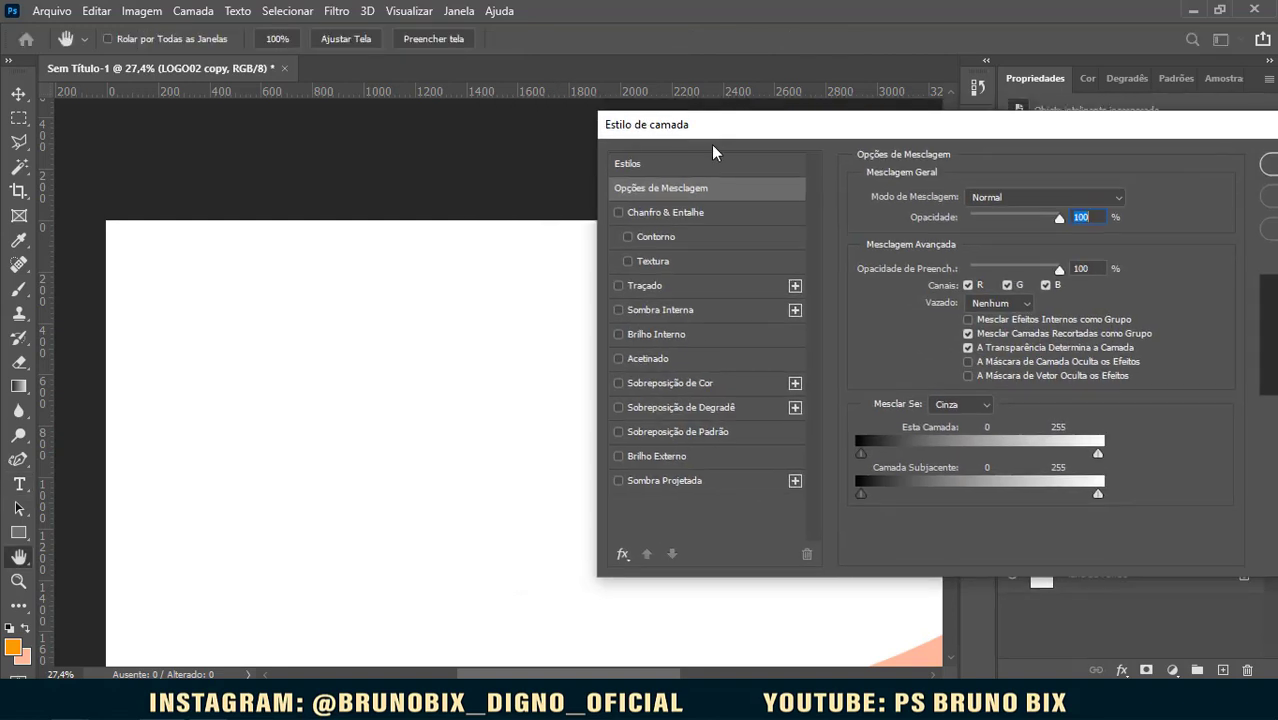
pyautogui.click(658, 386)
pyautogui.click(1139, 204)
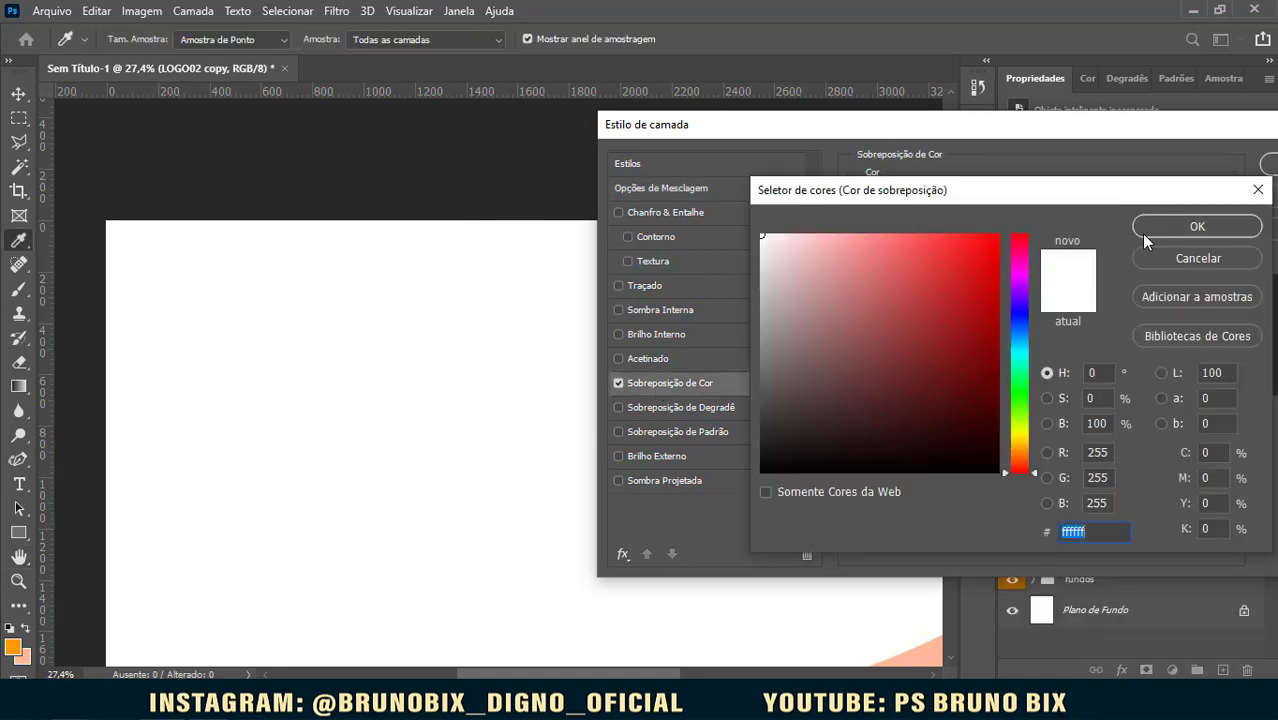
pyautogui.moveTo(933, 294); pyautogui.dragTo(985, 422)
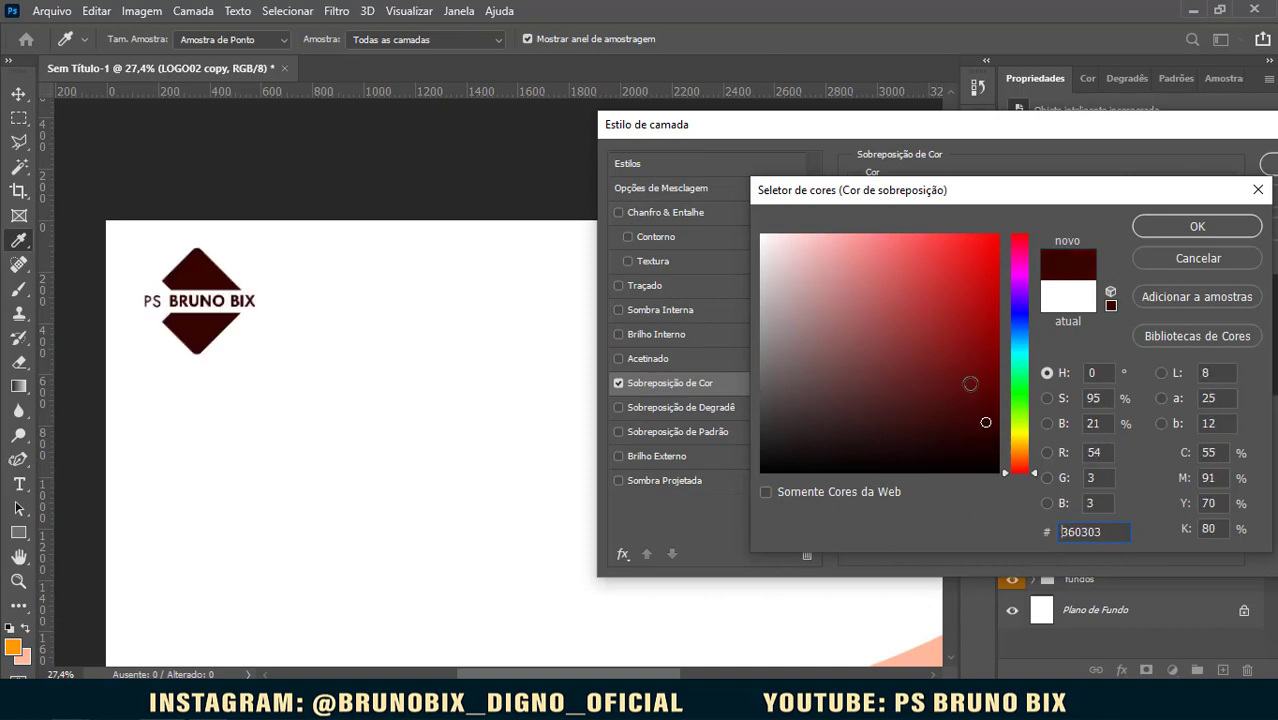
pyautogui.click(1204, 226)
pyautogui.click(1264, 166)
# Step: Change the logo's Color Overlay to the orange sampled from the upper wave, #ff9c02
pyautogui.scroll(-4, 588, 320)
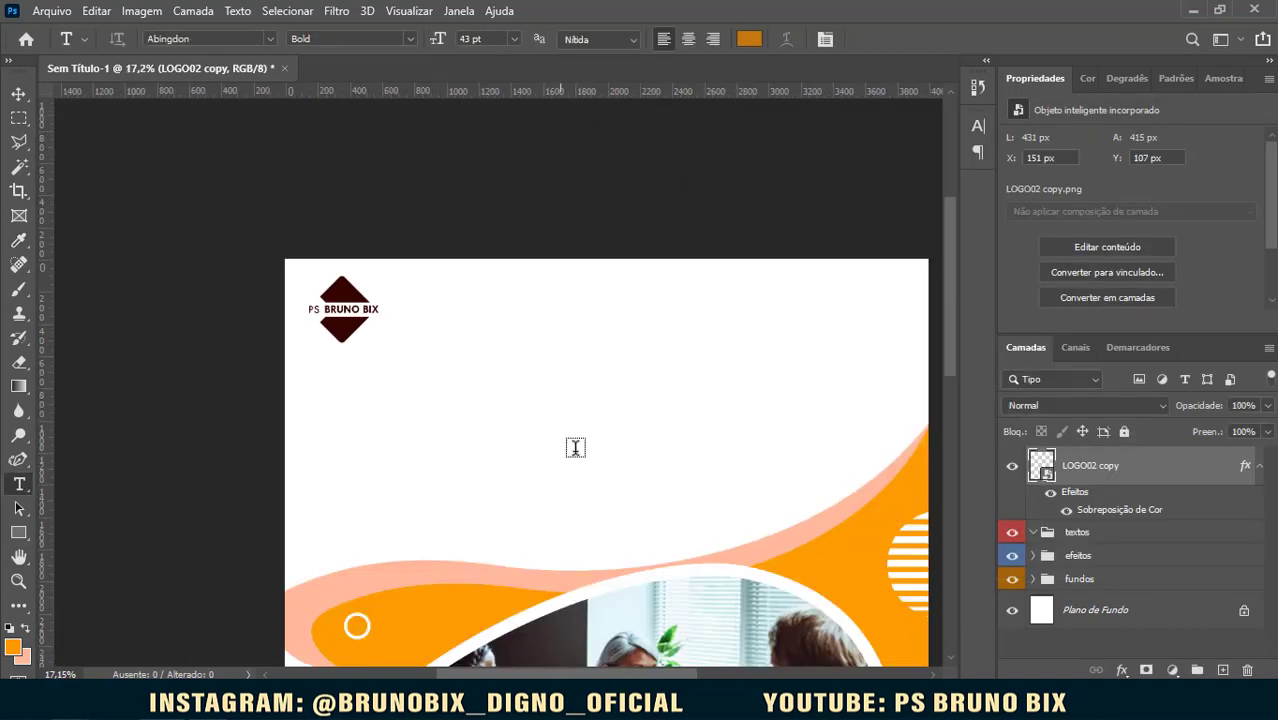
pyautogui.moveTo(576, 453); pyautogui.dragTo(561, 332)
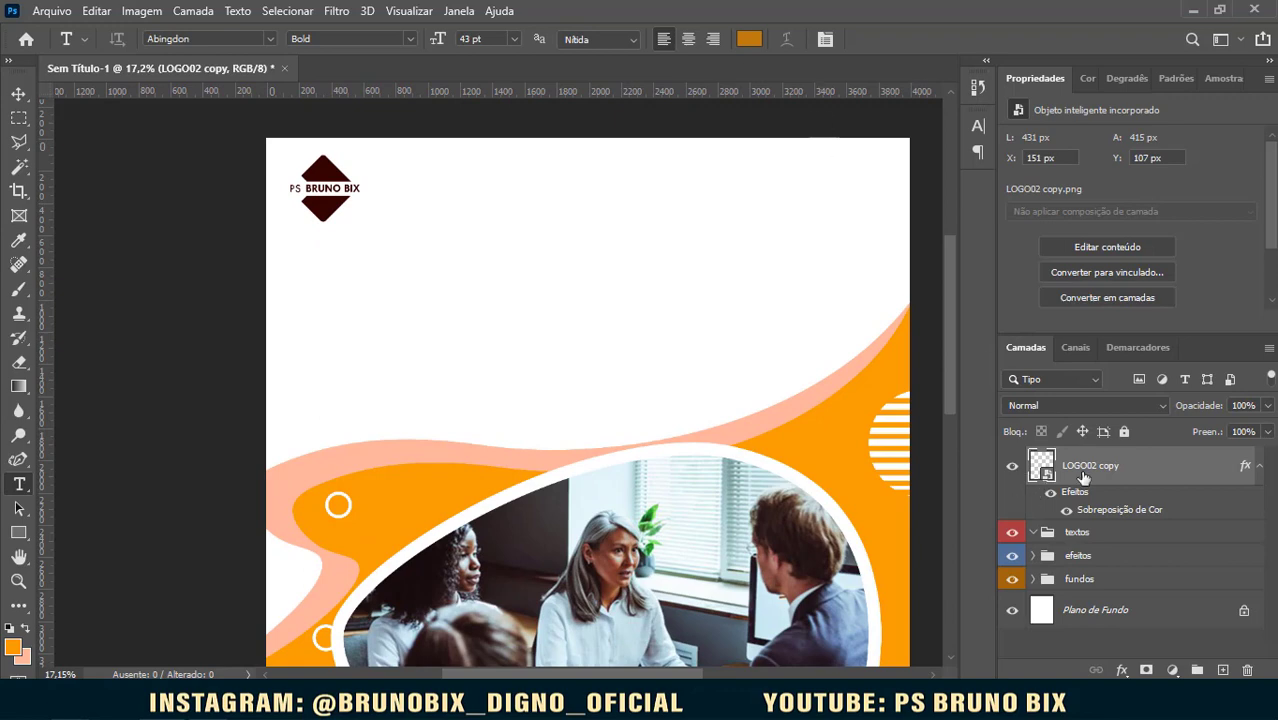
pyautogui.doubleClick(1156, 480)
pyautogui.moveTo(593, 122); pyautogui.dragTo(751, 121)
pyautogui.click(697, 377)
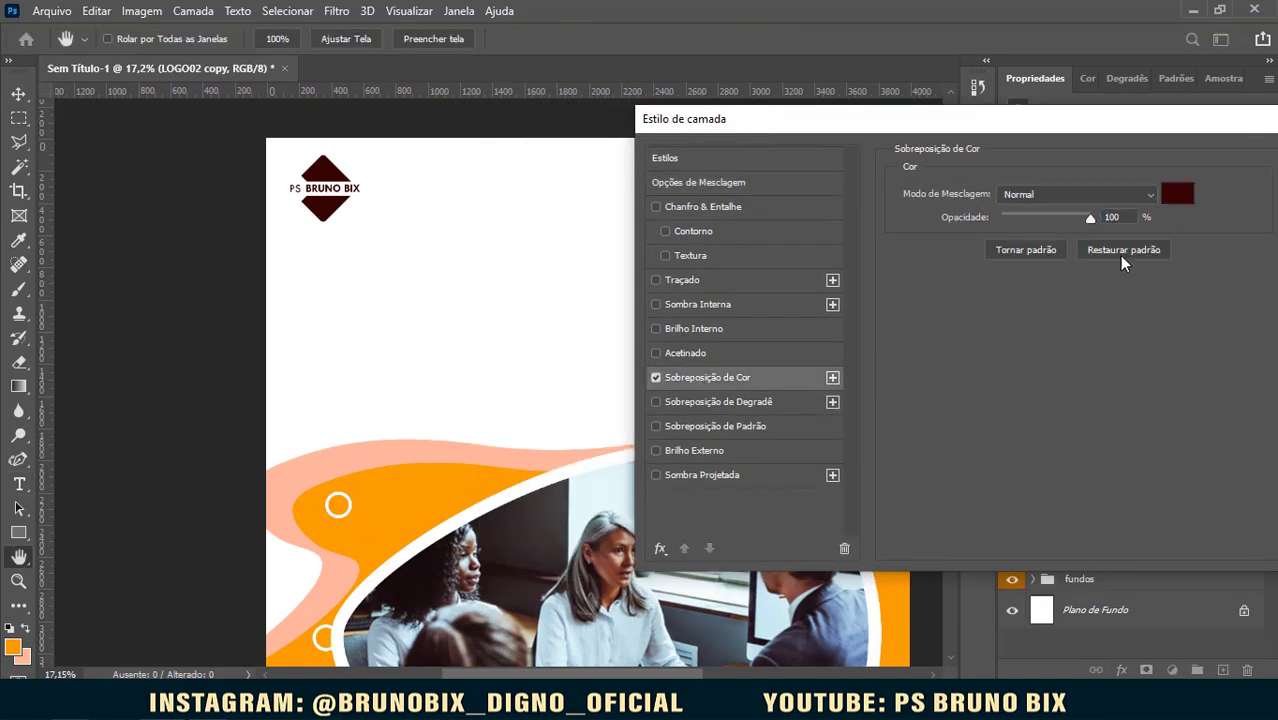
pyautogui.click(1178, 195)
pyautogui.click(428, 488)
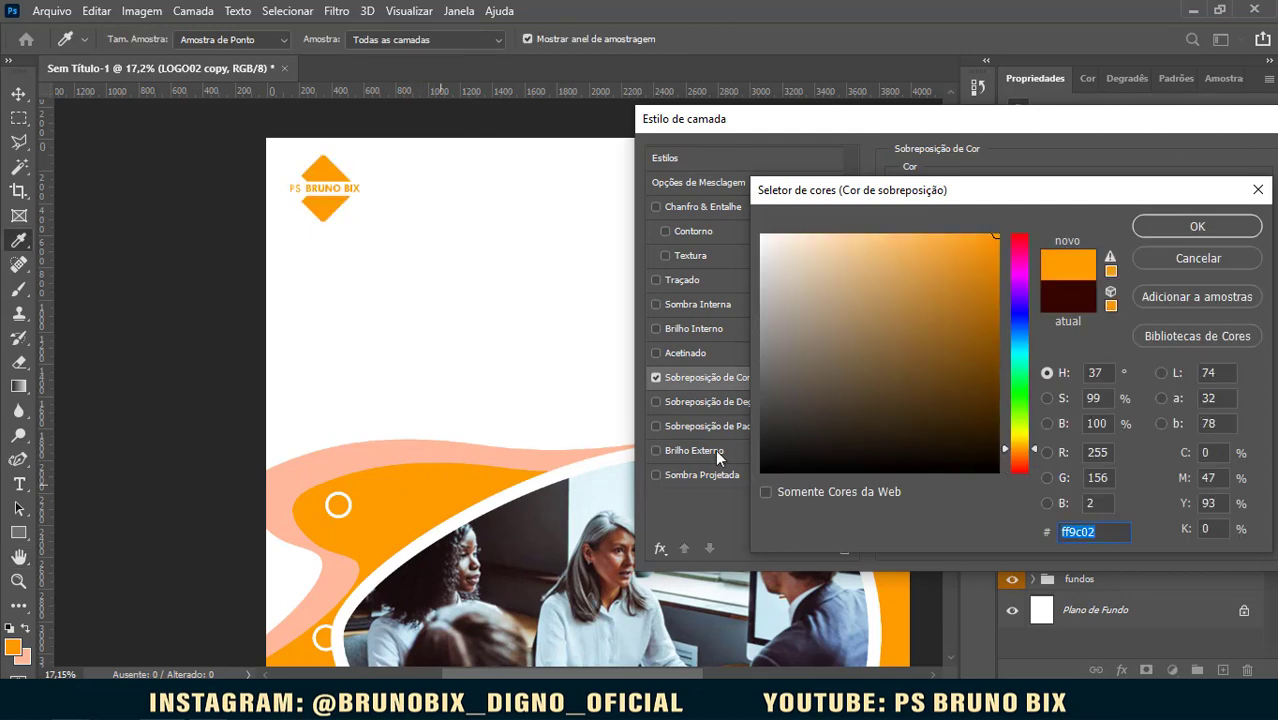
pyautogui.click(1190, 228)
pyautogui.moveTo(1183, 118); pyautogui.dragTo(855, 116)
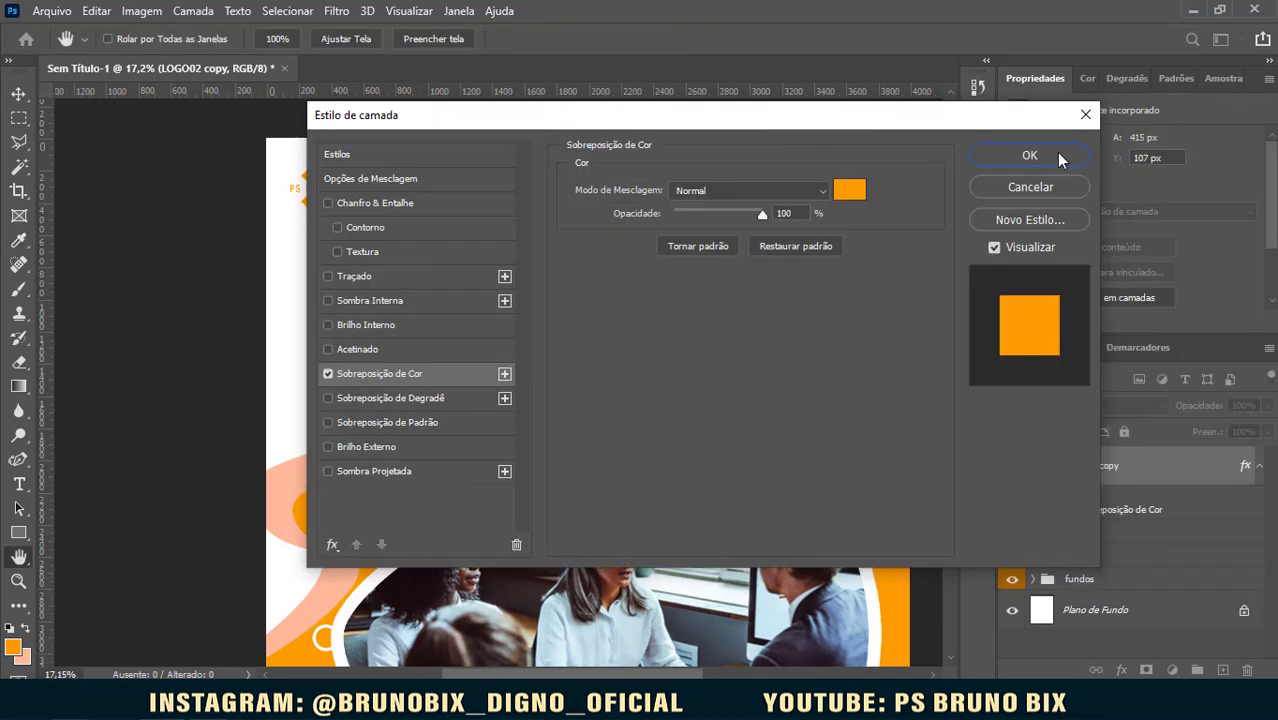
pyautogui.click(1045, 153)
# Step: Start a point text layer and position its placeholder just below the logo, at about X 203, Y 609 px
pyautogui.press('t')
pyautogui.scroll(-3, 503, 278)
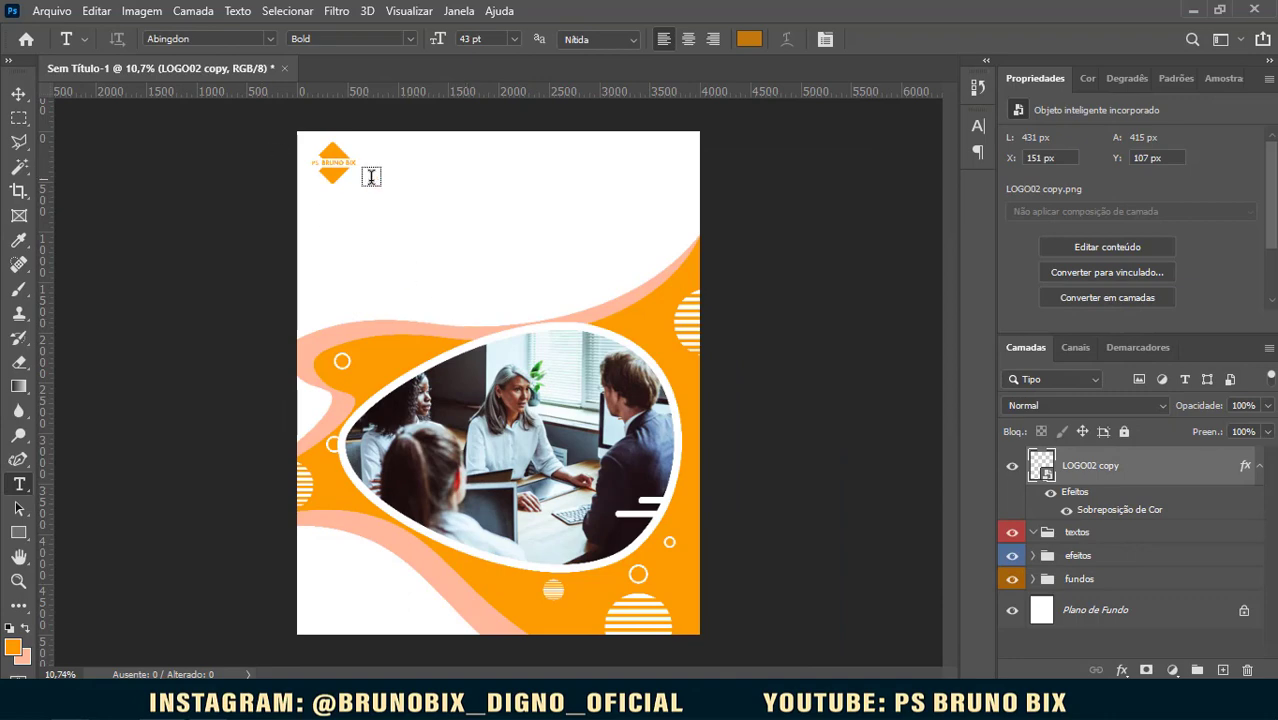
pyautogui.click(18, 94)
pyautogui.scroll(3, 340, 180)
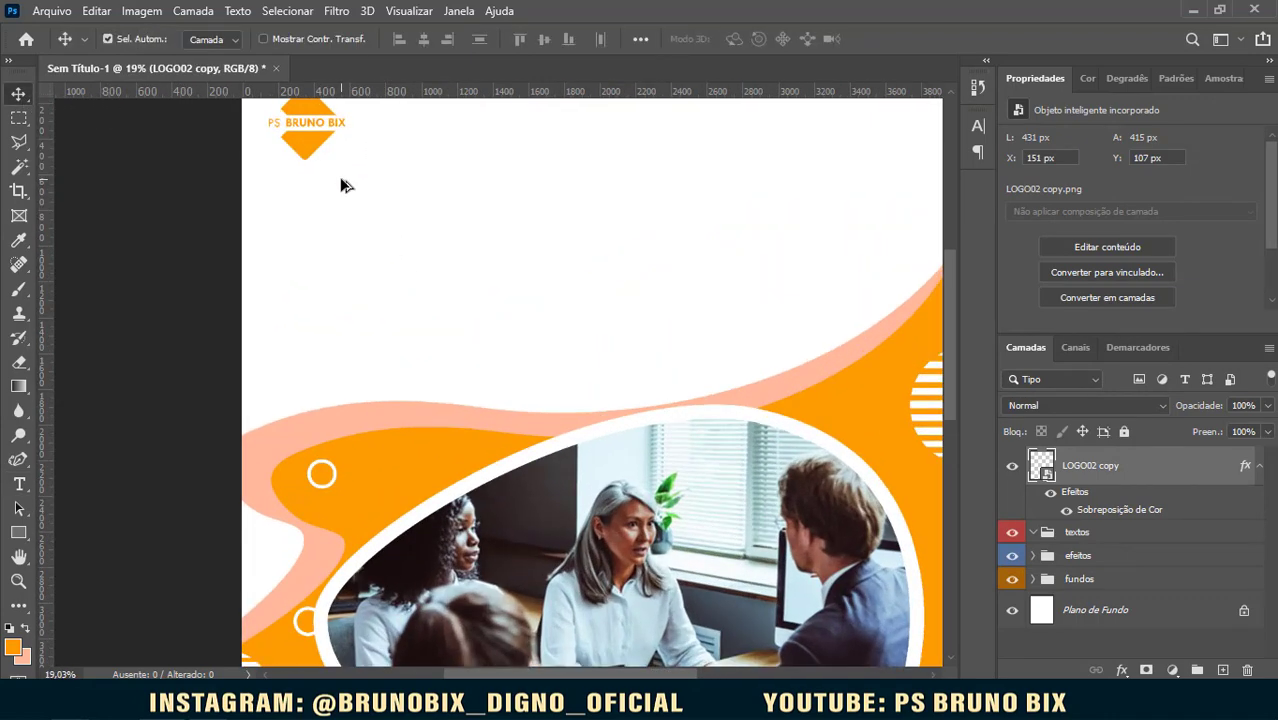
pyautogui.moveTo(337, 188); pyautogui.dragTo(317, 260)
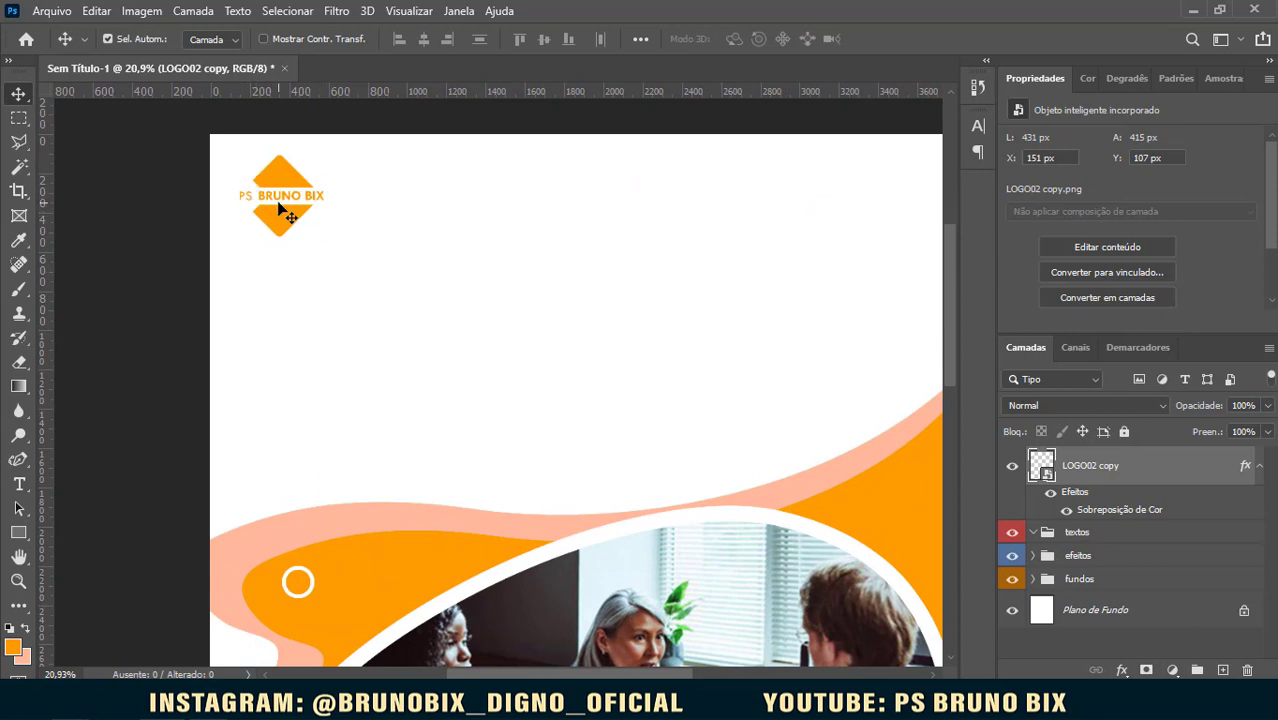
pyautogui.click(19, 484)
pyautogui.click(356, 201)
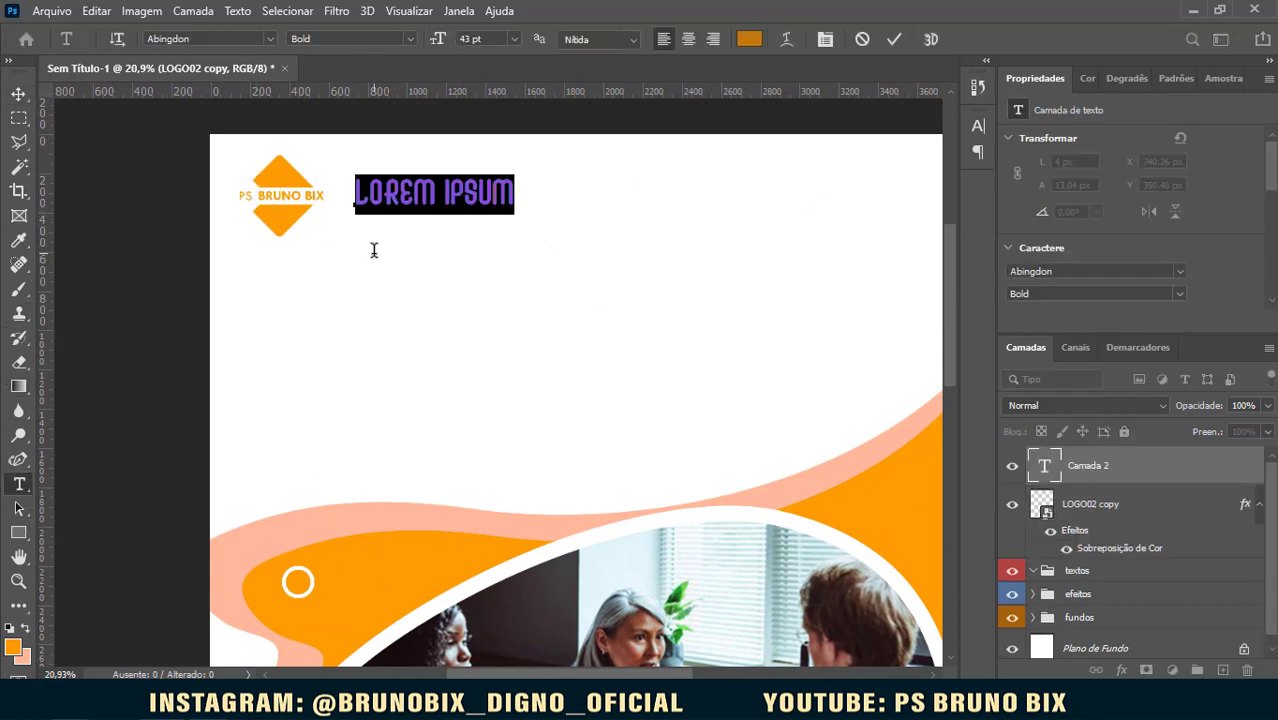
pyautogui.moveTo(410, 246); pyautogui.dragTo(383, 269)
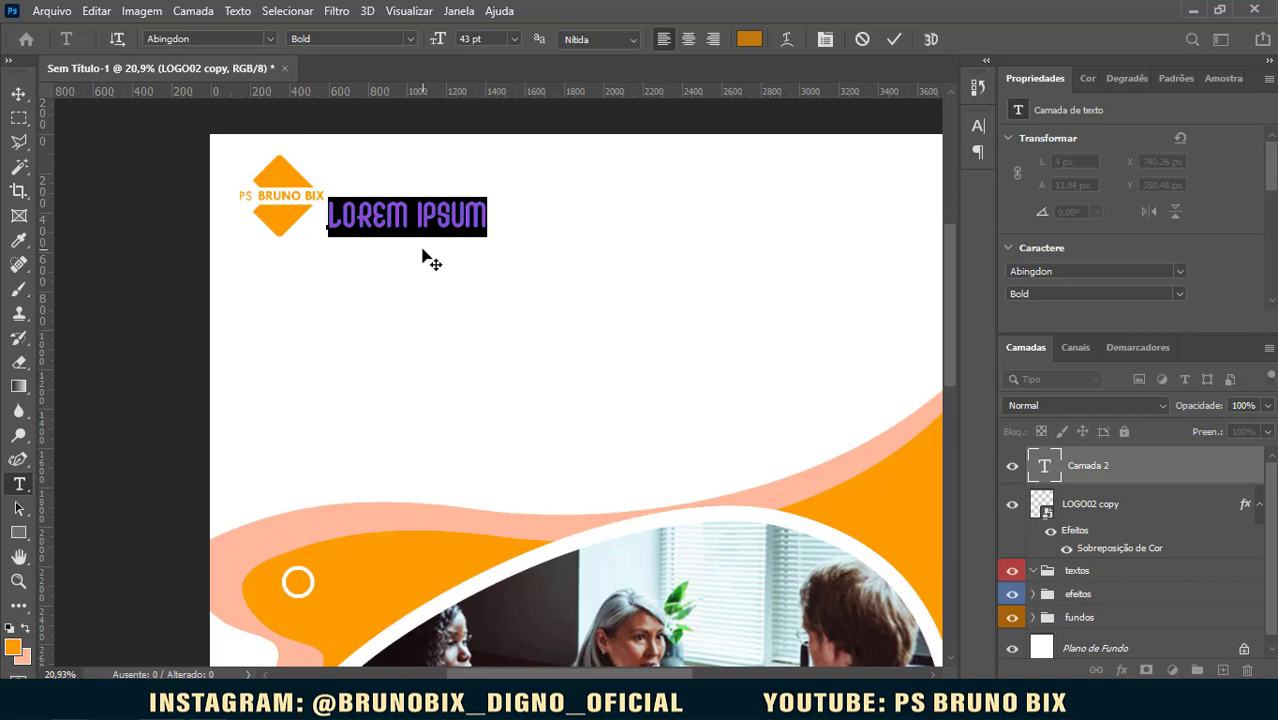
pyautogui.moveTo(428, 258); pyautogui.dragTo(348, 314)
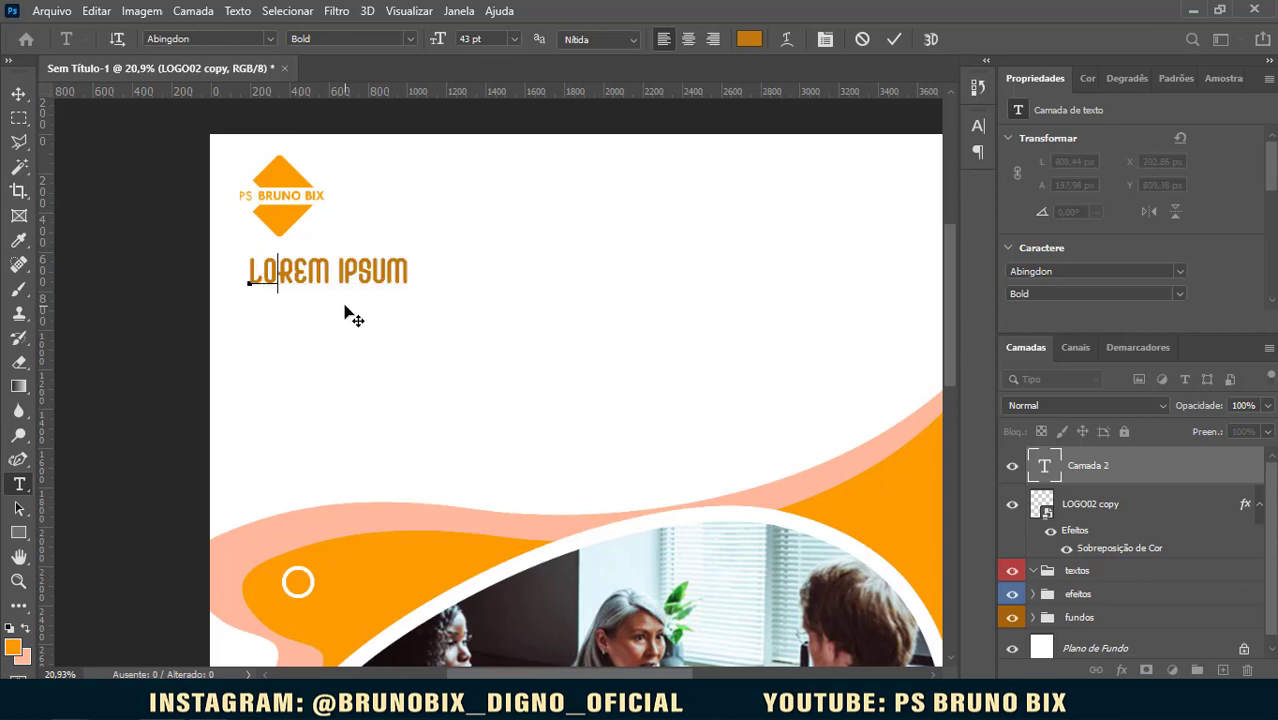
# Step: Replace the placeholder with the two-line headline "SEMINÁRIO PARA O" / "SEU NEGÓCIO"
pyautogui.write('SE')
pyautogui.hotkey('ctrl', 'a')
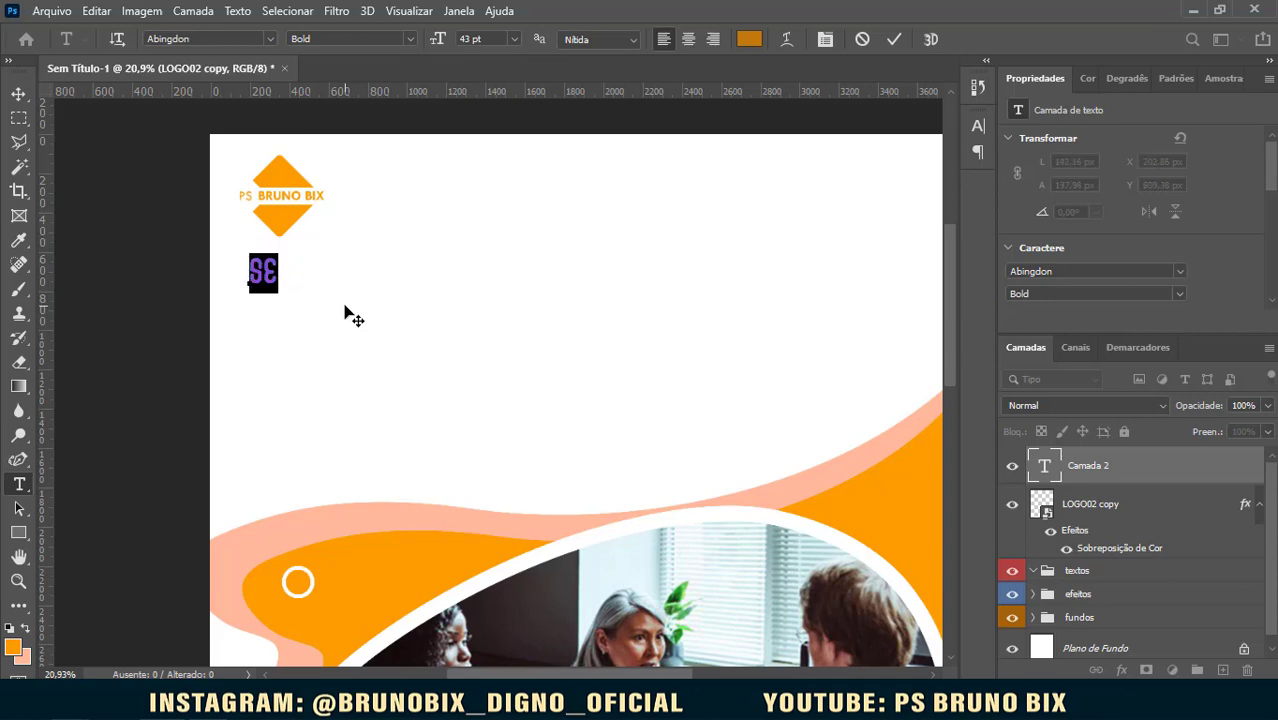
pyautogui.write('SEMINÁRIO')
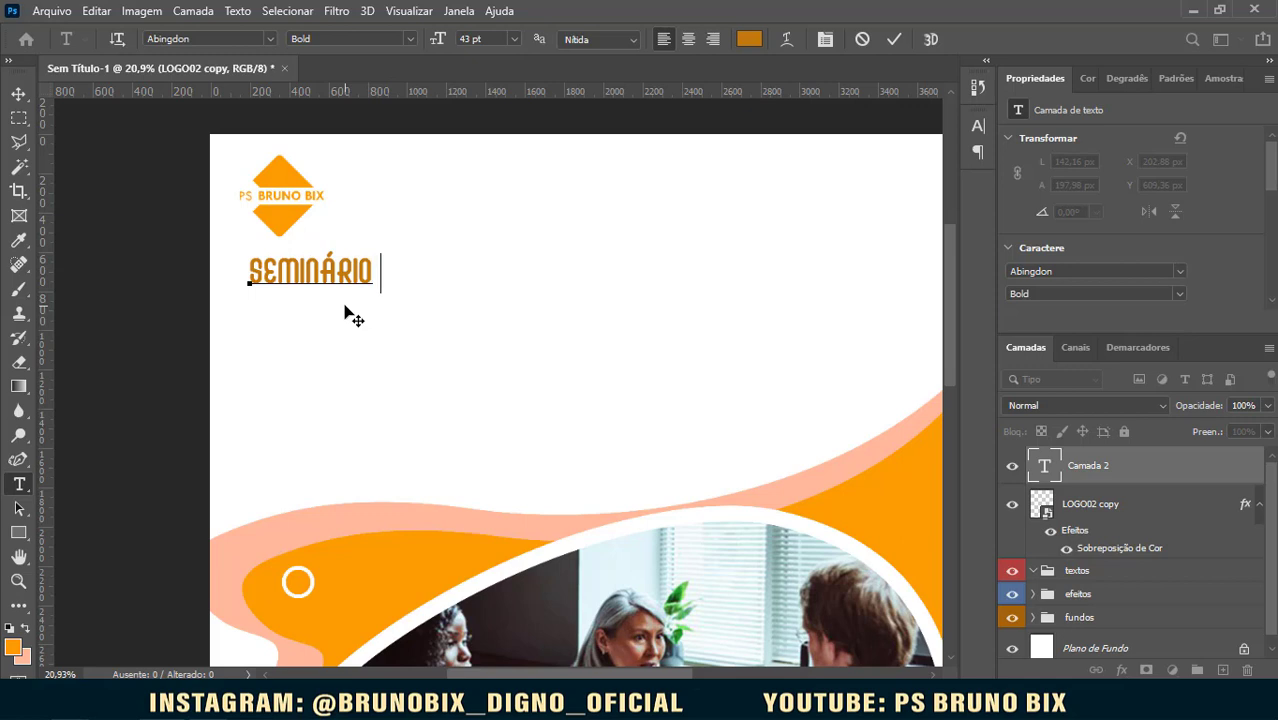
pyautogui.write(' PARA')
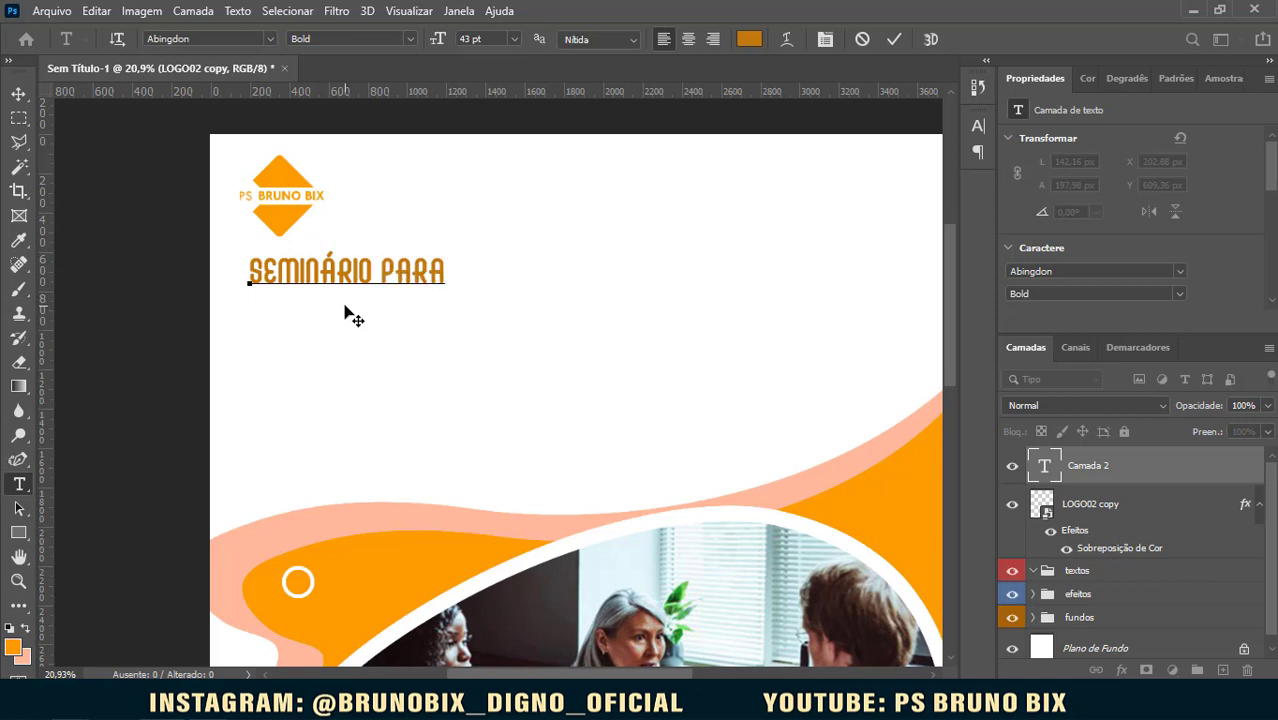
pyautogui.write(' O ')
pyautogui.write('SEU ')
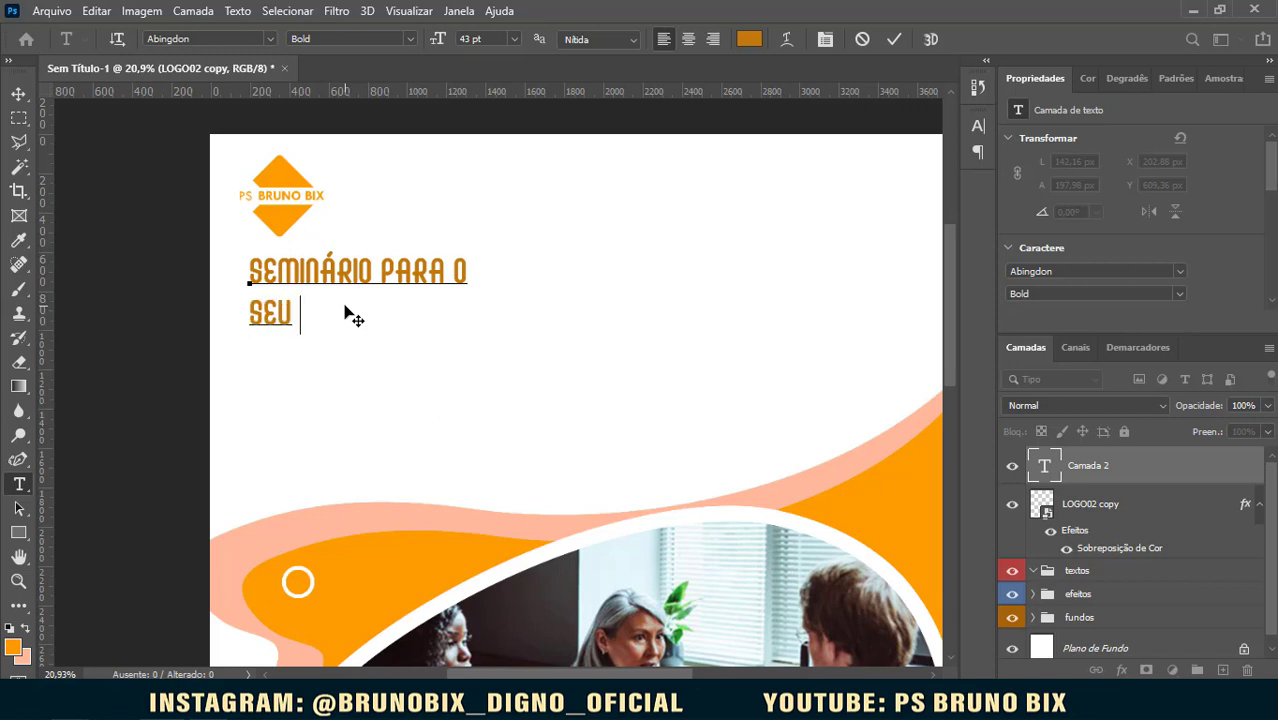
pyautogui.write('NEGÓ')
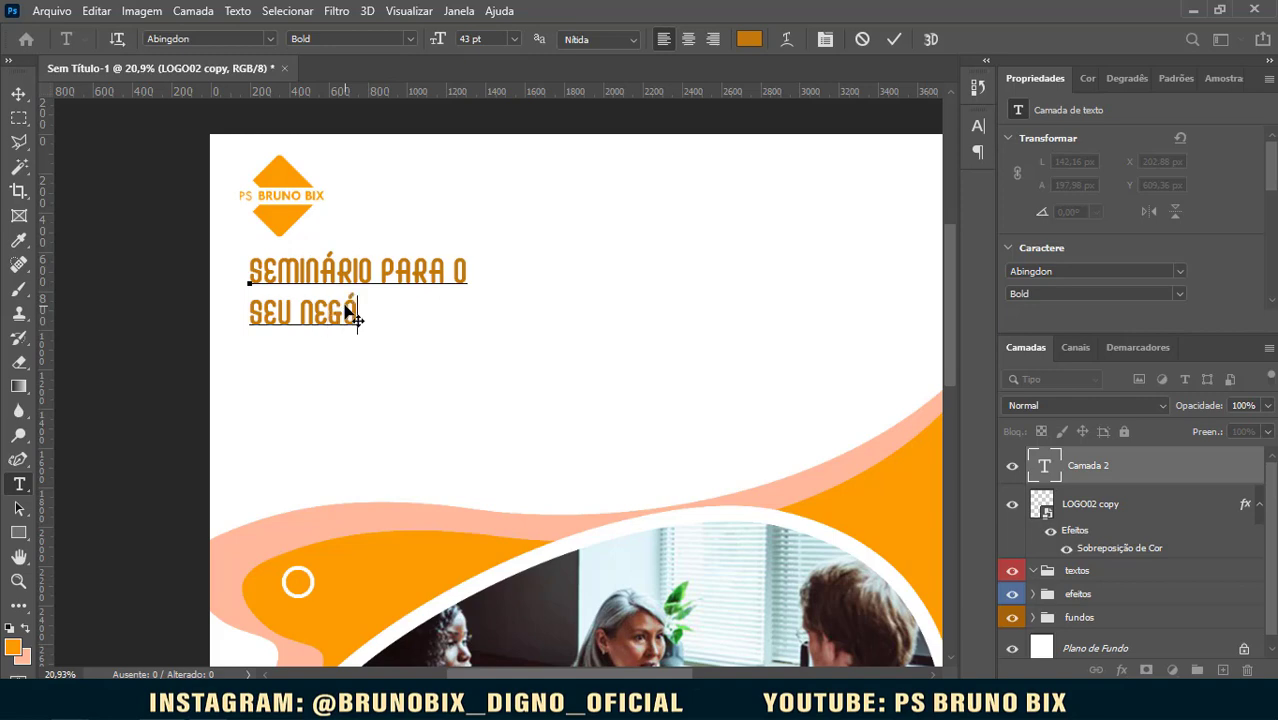
pyautogui.write('CIO')
pyautogui.press('ctrl')
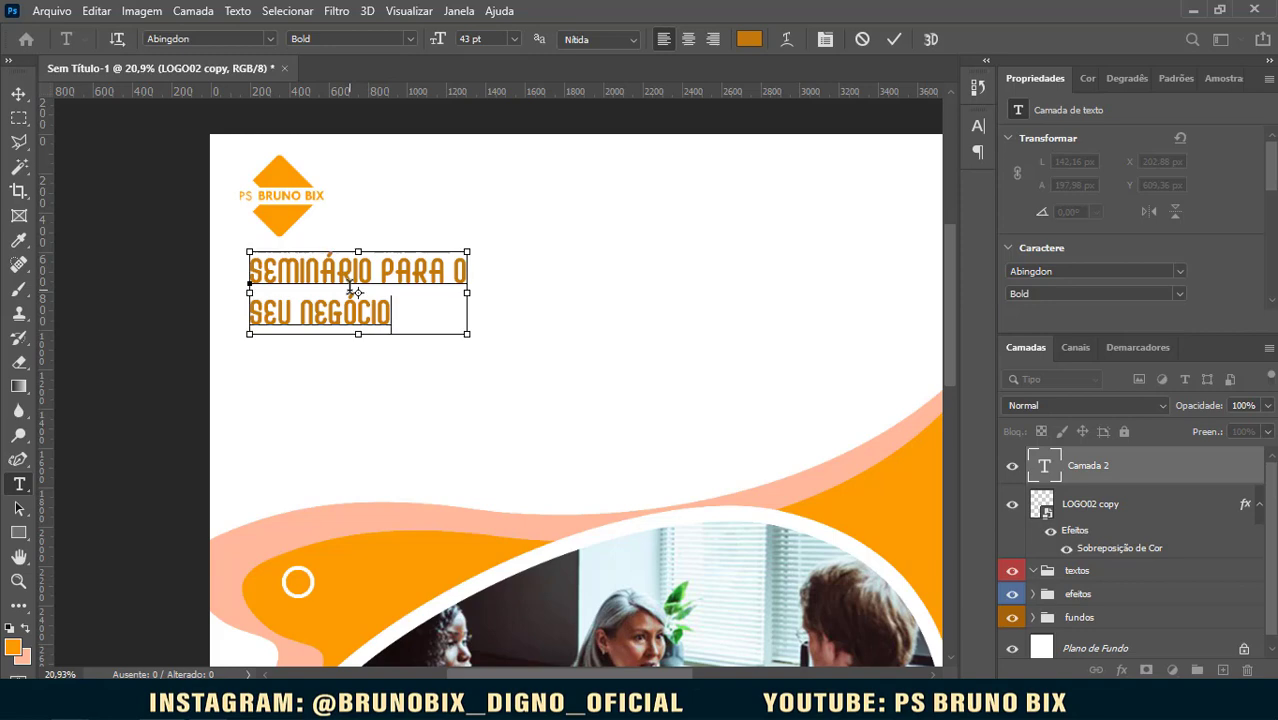
# Step: Set the font size of the whole headline to 70 pt
pyautogui.hotkey('ctrl', 'a')
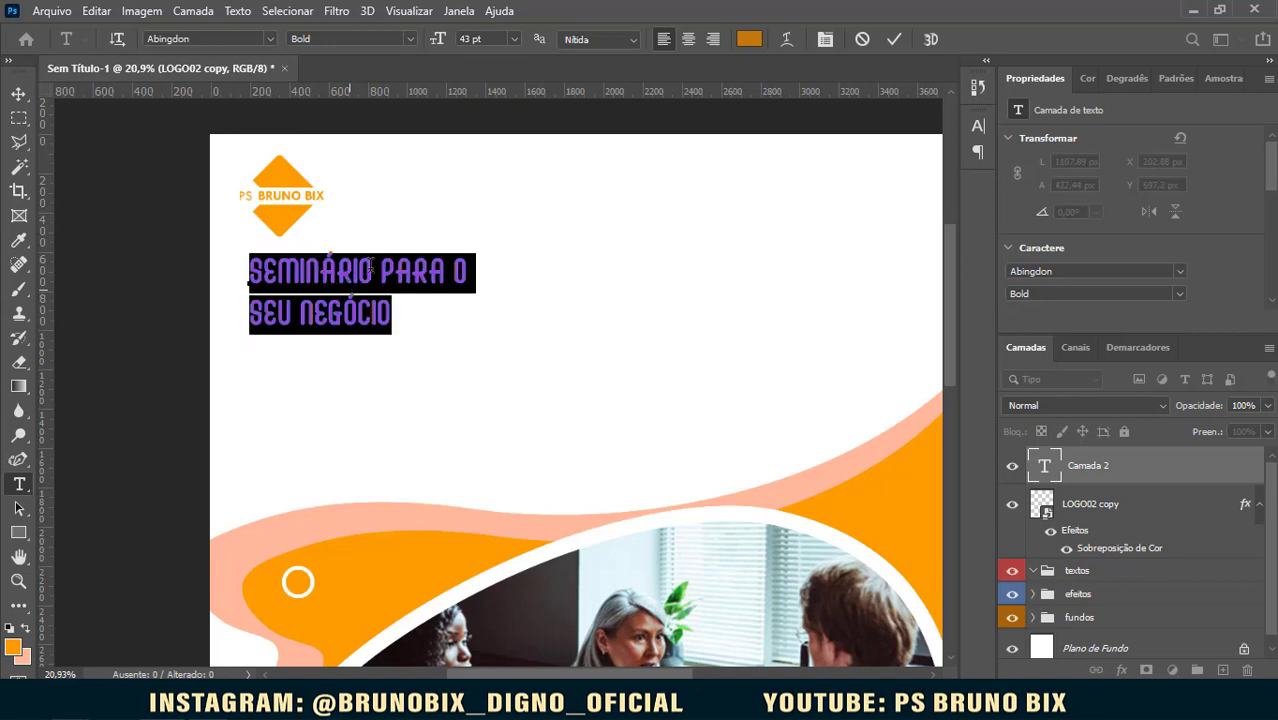
pyautogui.click(489, 40)
pyautogui.scroll(13, 489, 40)
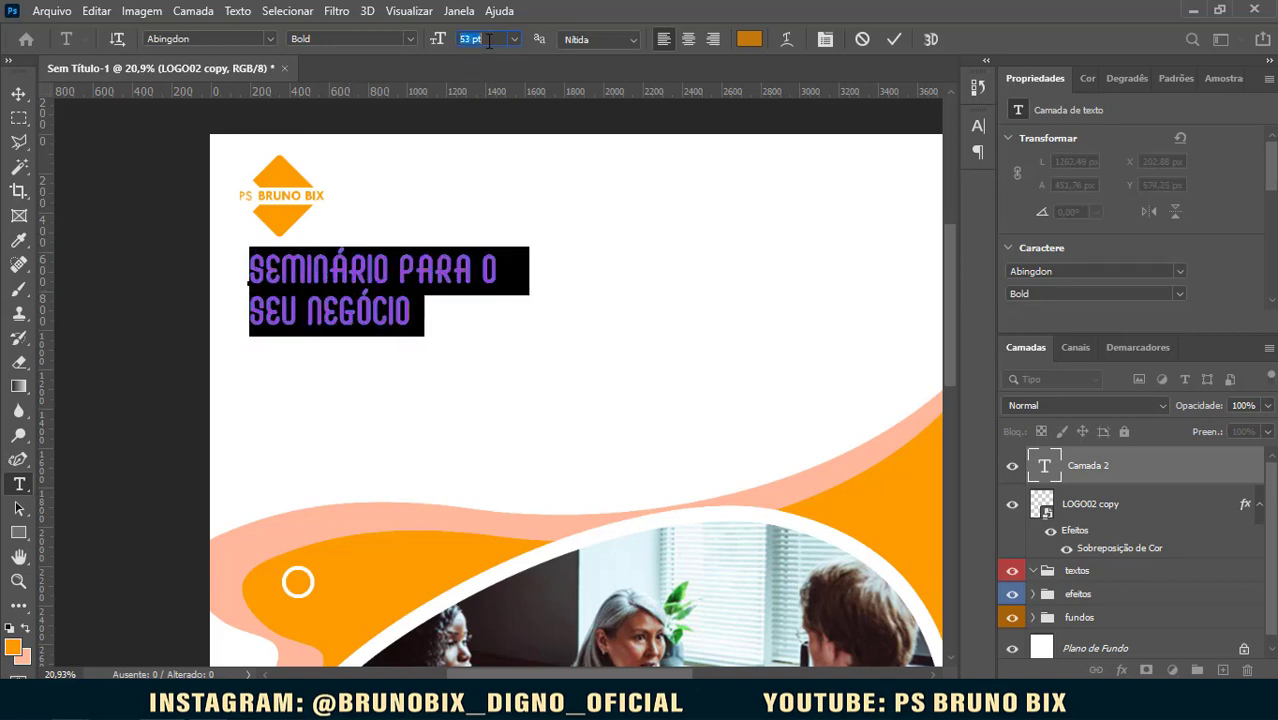
pyautogui.scroll(11, 489, 40)
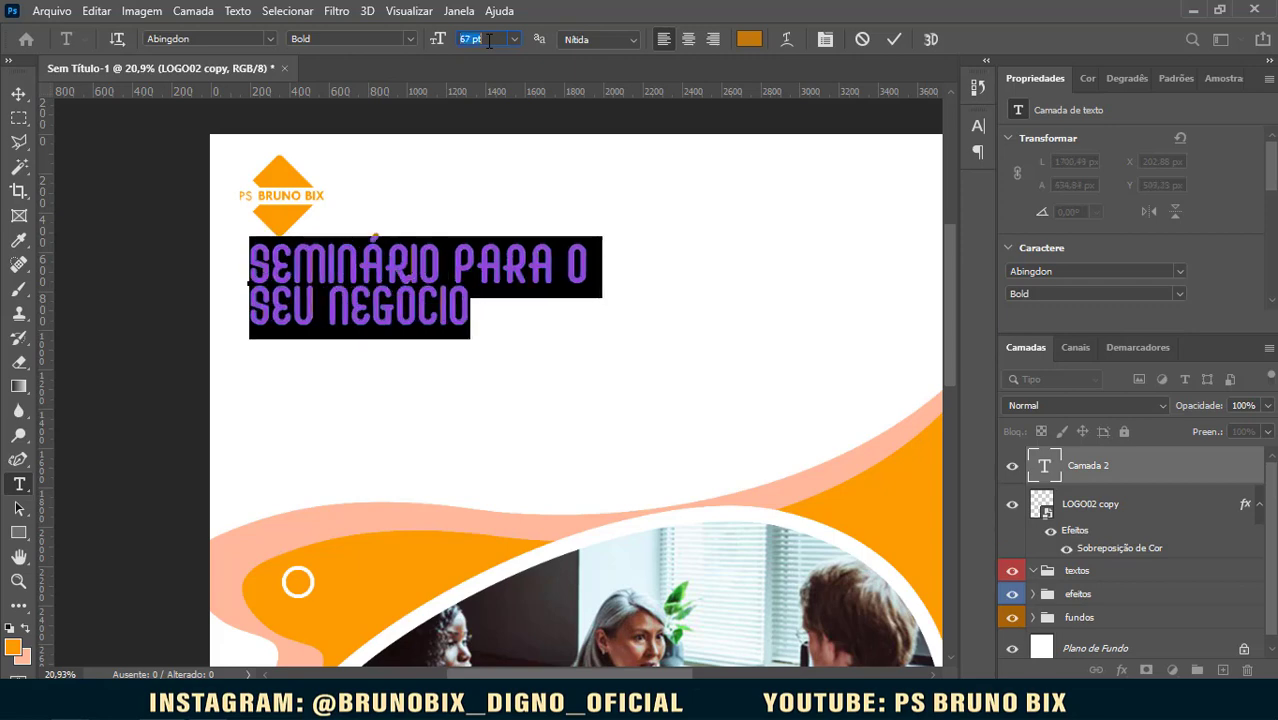
pyautogui.scroll(1, 489, 40)
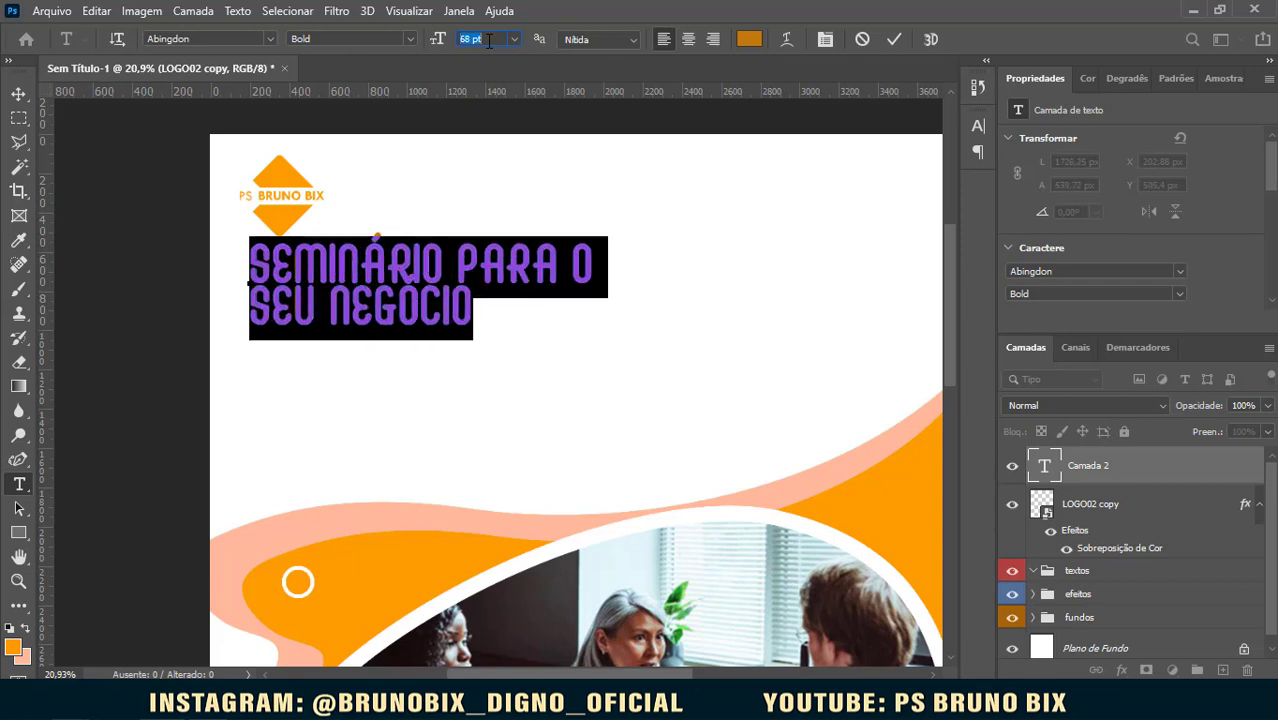
pyautogui.scroll(2, 489, 40)
pyautogui.click(421, 272)
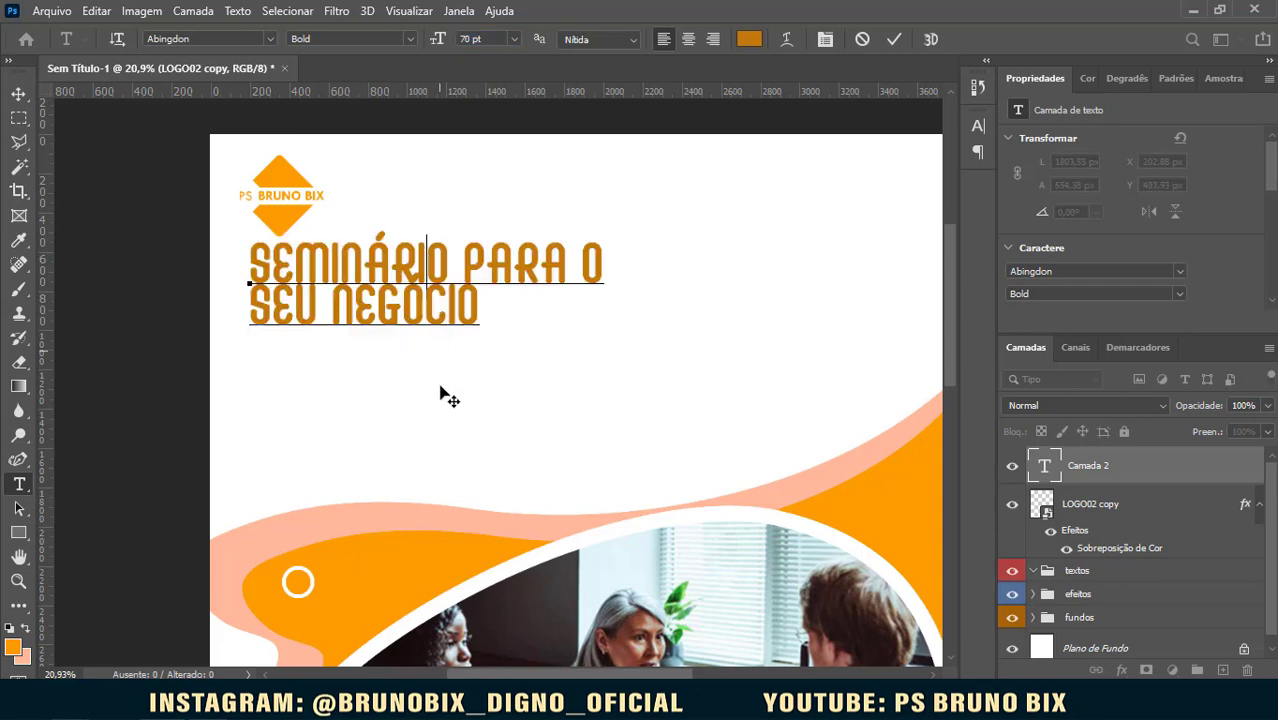
# Step: Set the font of the whole headline to Acumin Variable Concept in the Bold style
pyautogui.hotkey('ctrl', 'a')
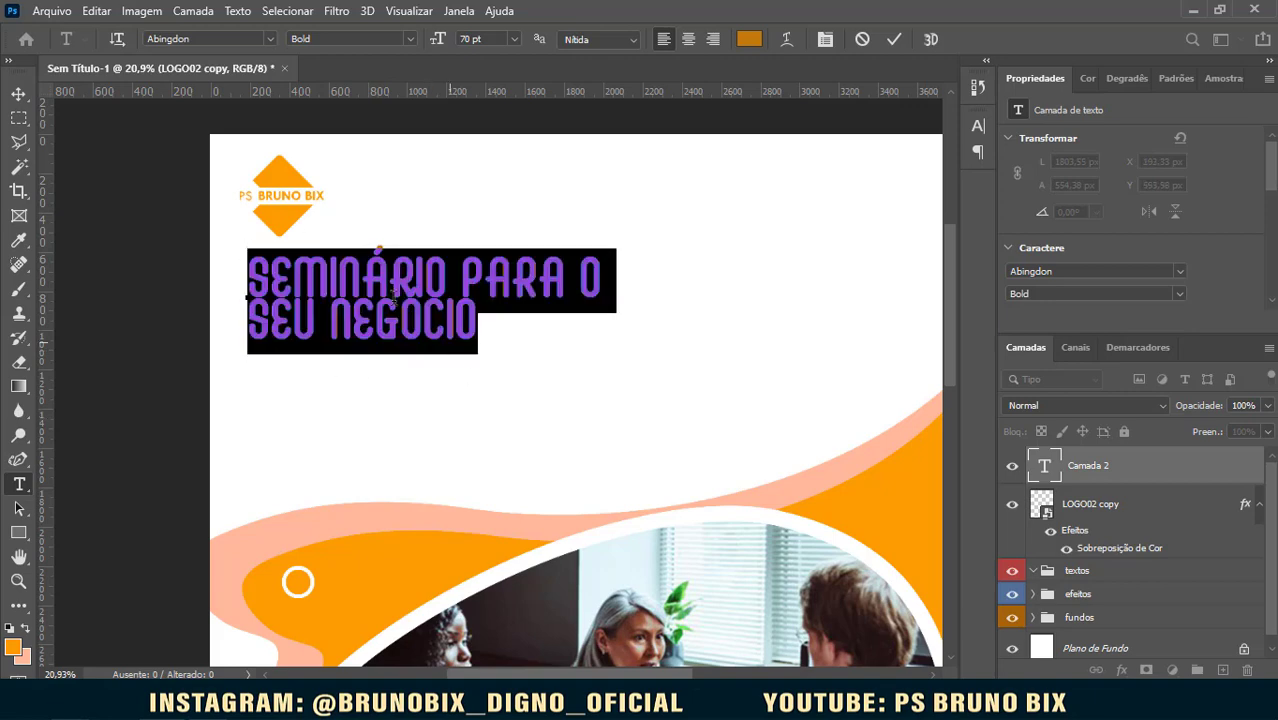
pyautogui.click(256, 43)
pyautogui.click(270, 39)
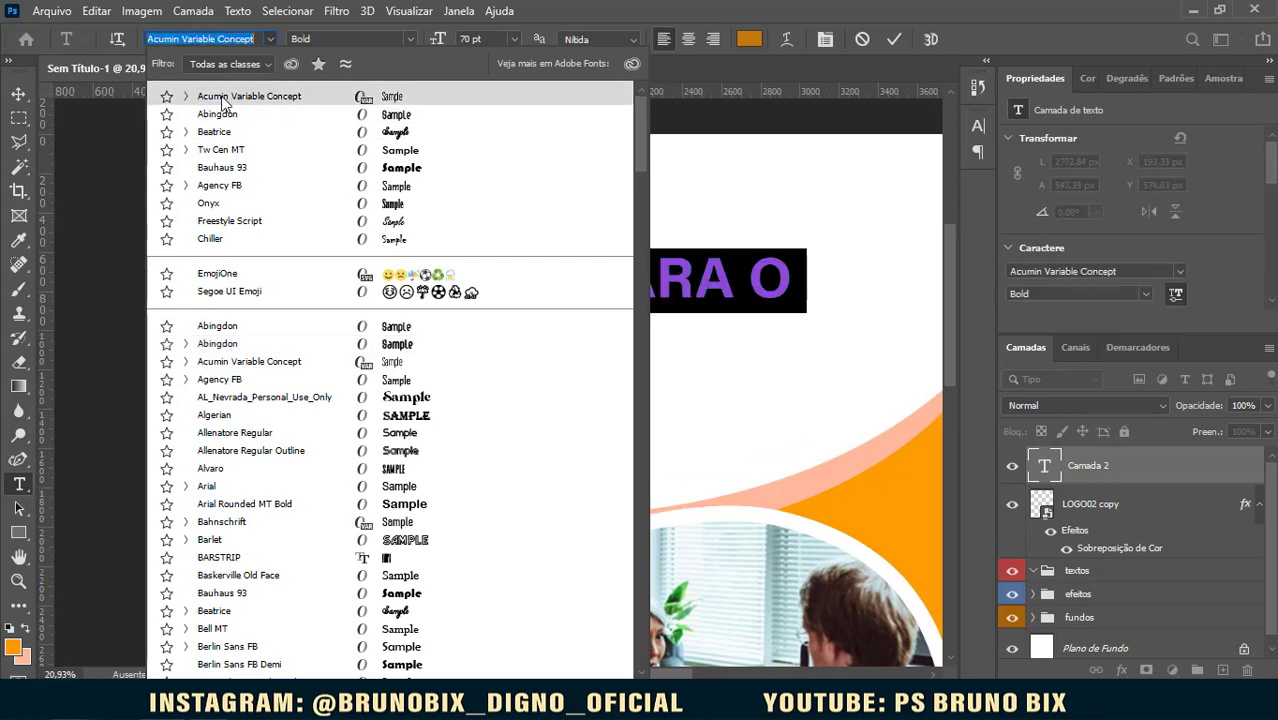
pyautogui.click(221, 96)
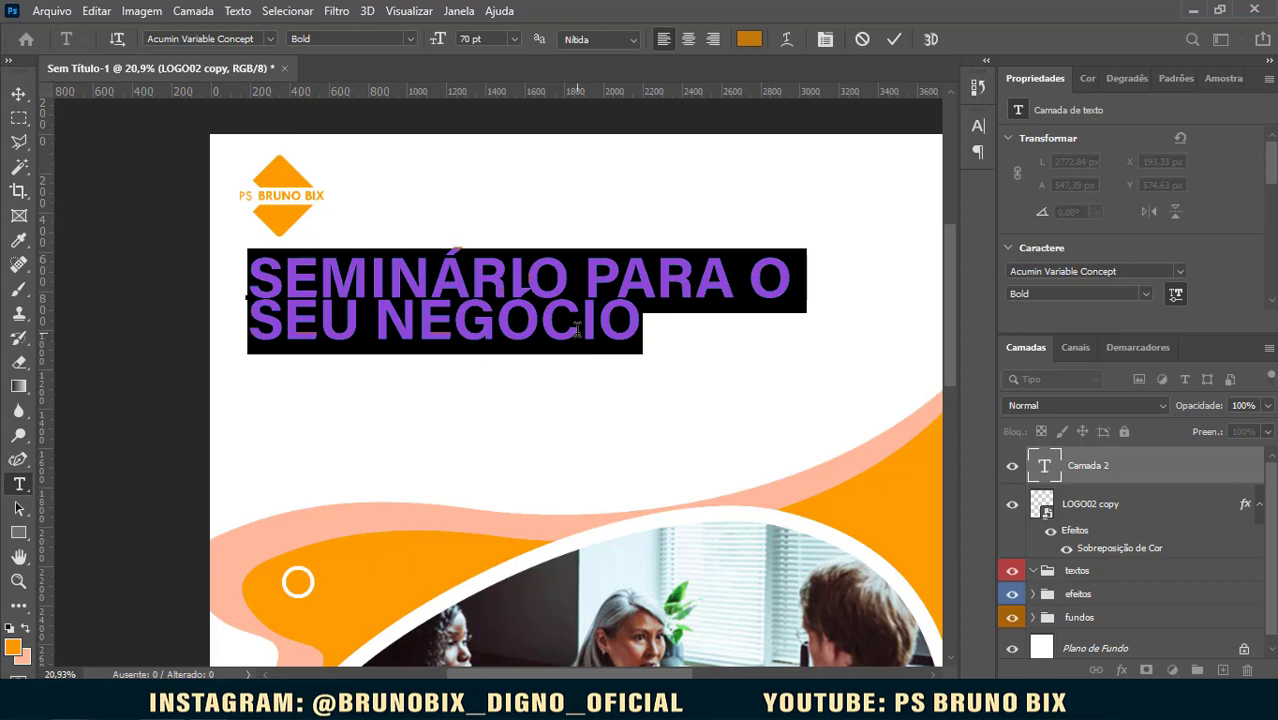
# Step: Set the headline's leading to Auto and commit the text layer
pyautogui.click(825, 40)
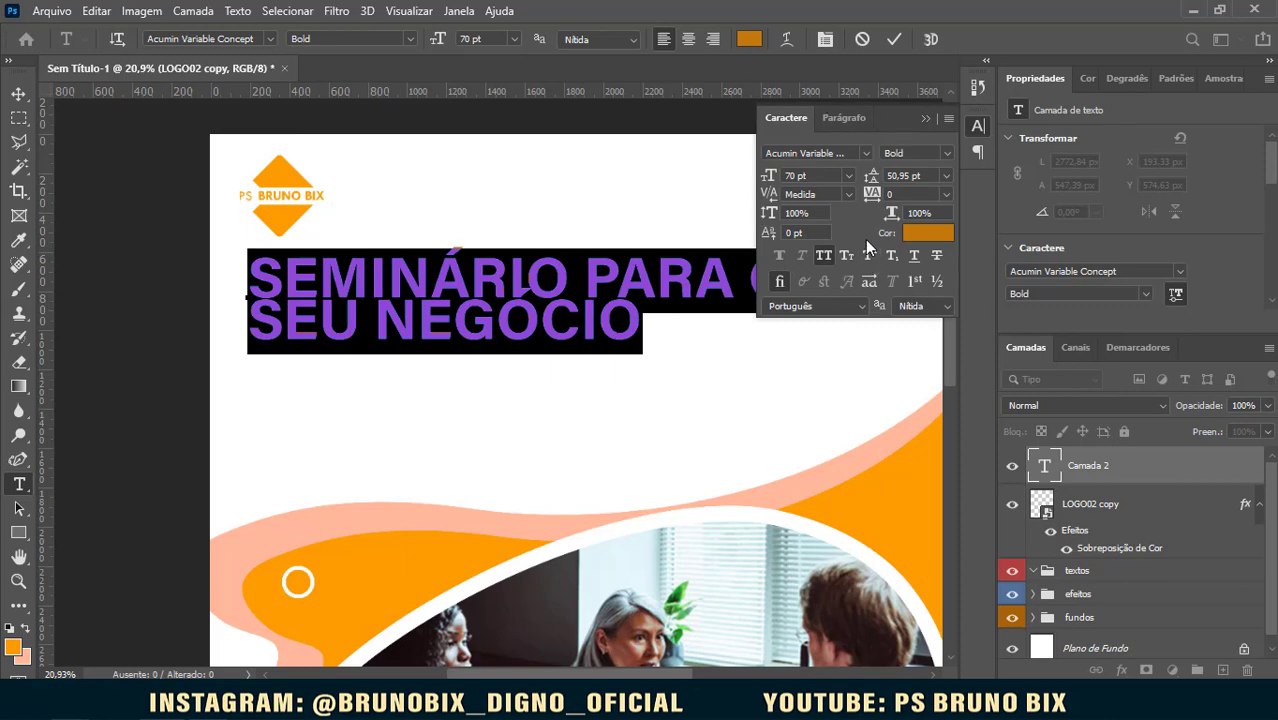
pyautogui.click(946, 176)
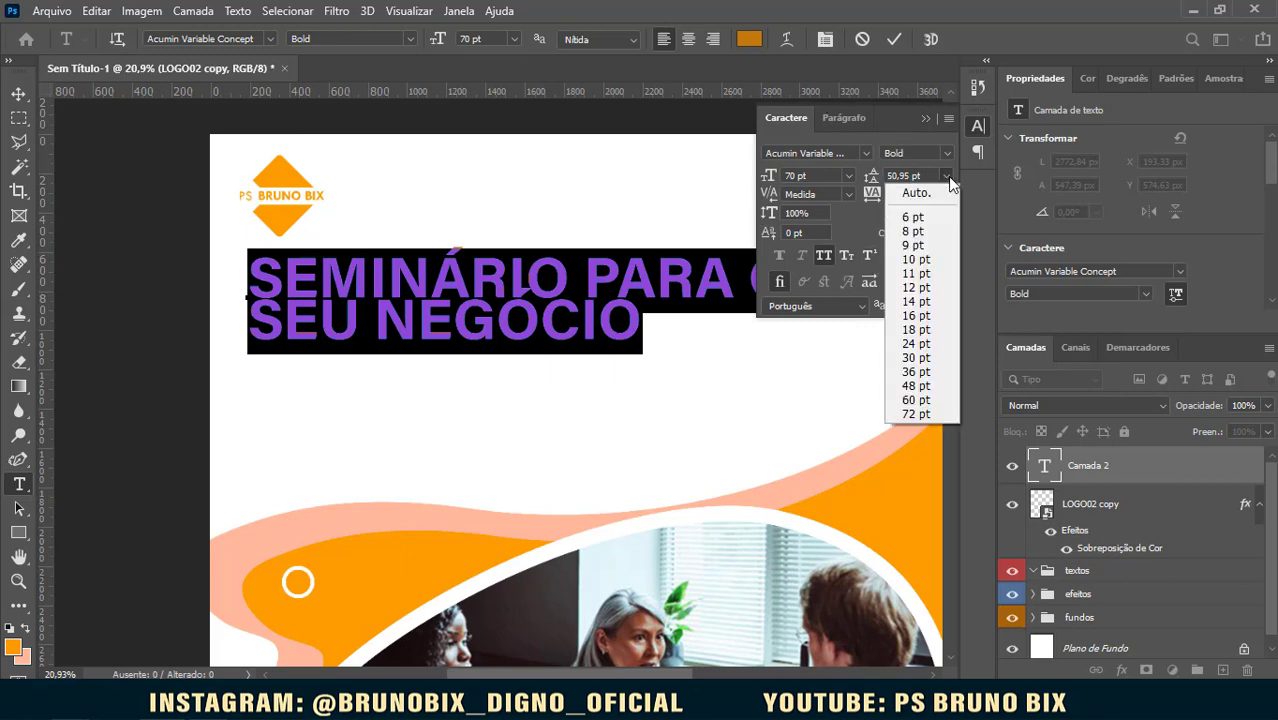
pyautogui.click(946, 176)
pyautogui.click(946, 176)
pyautogui.click(924, 193)
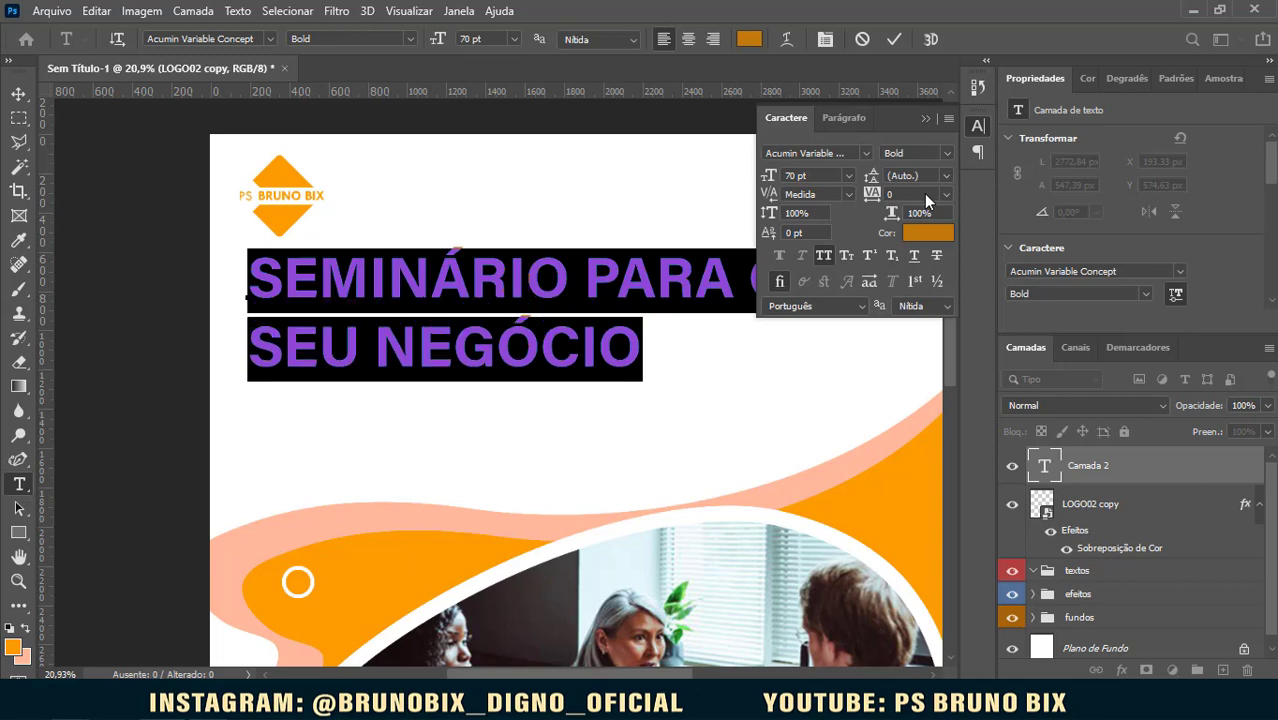
pyautogui.click(492, 275)
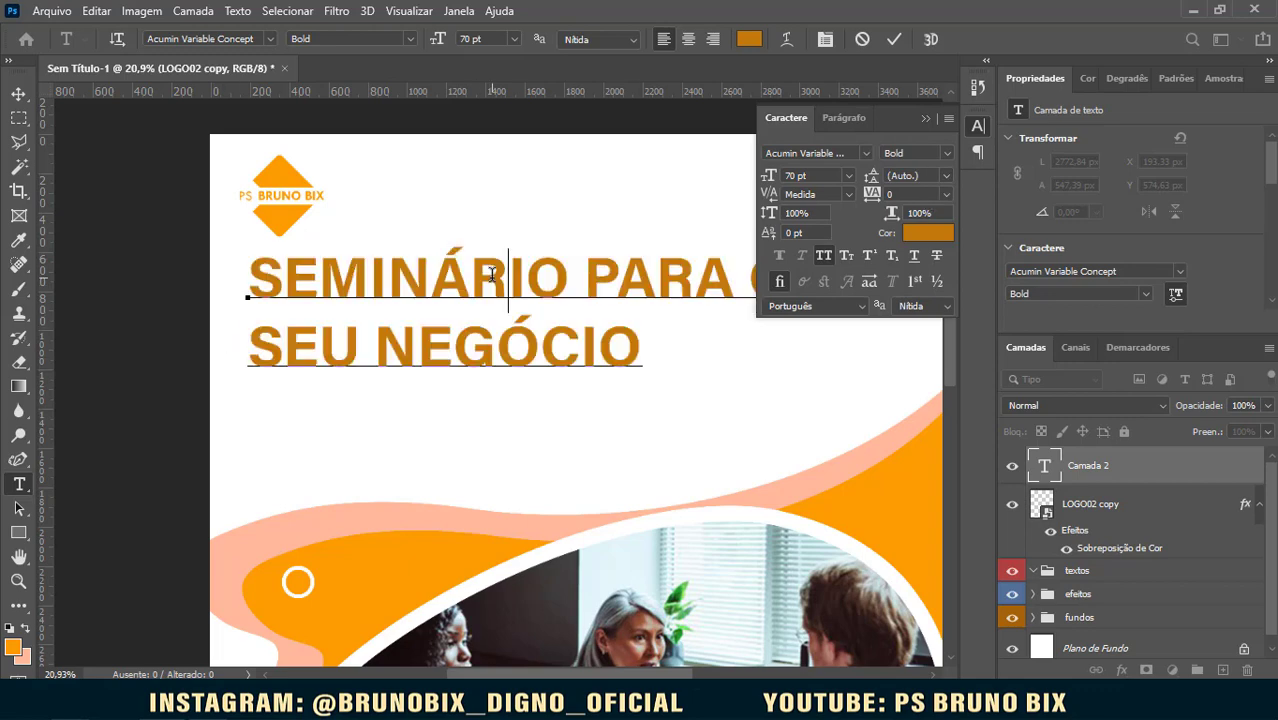
pyautogui.click(926, 118)
pyautogui.hotkey('ctrl', 'a')
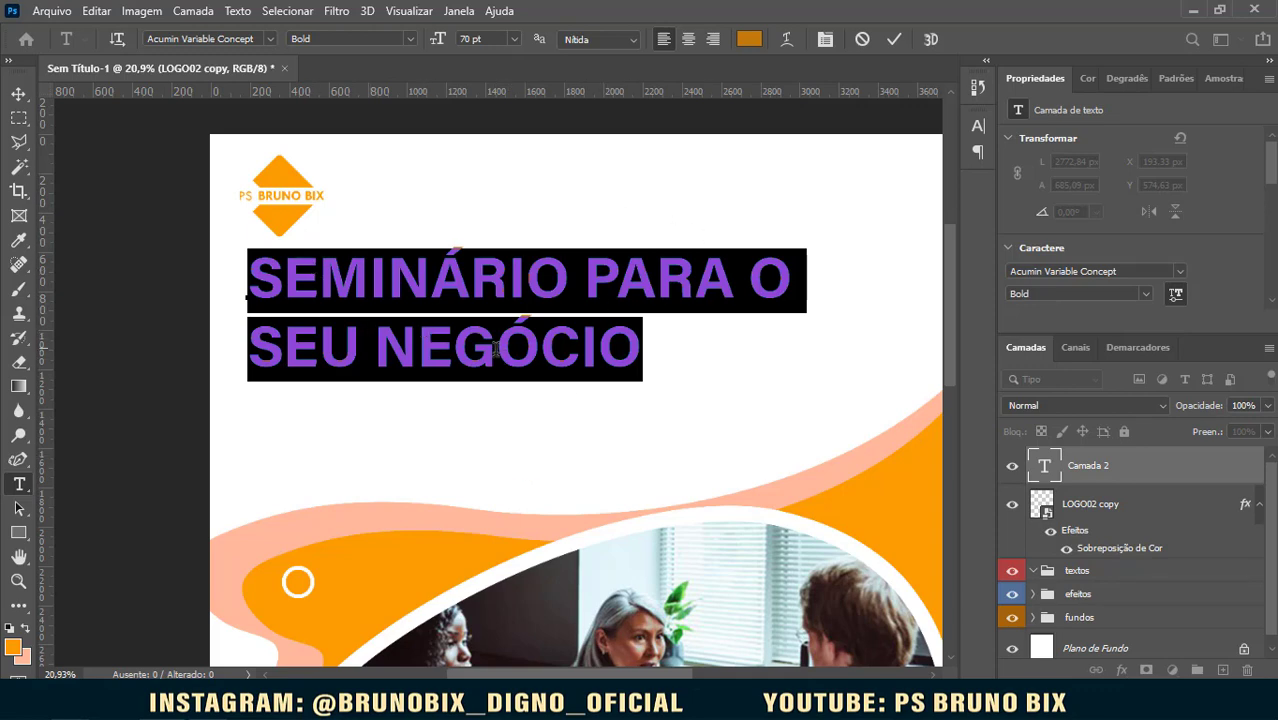
pyautogui.click(894, 39)
# Step: Recolour the whole headline with the orange sampled from the wave, #ff9c02
pyautogui.click(466, 278)
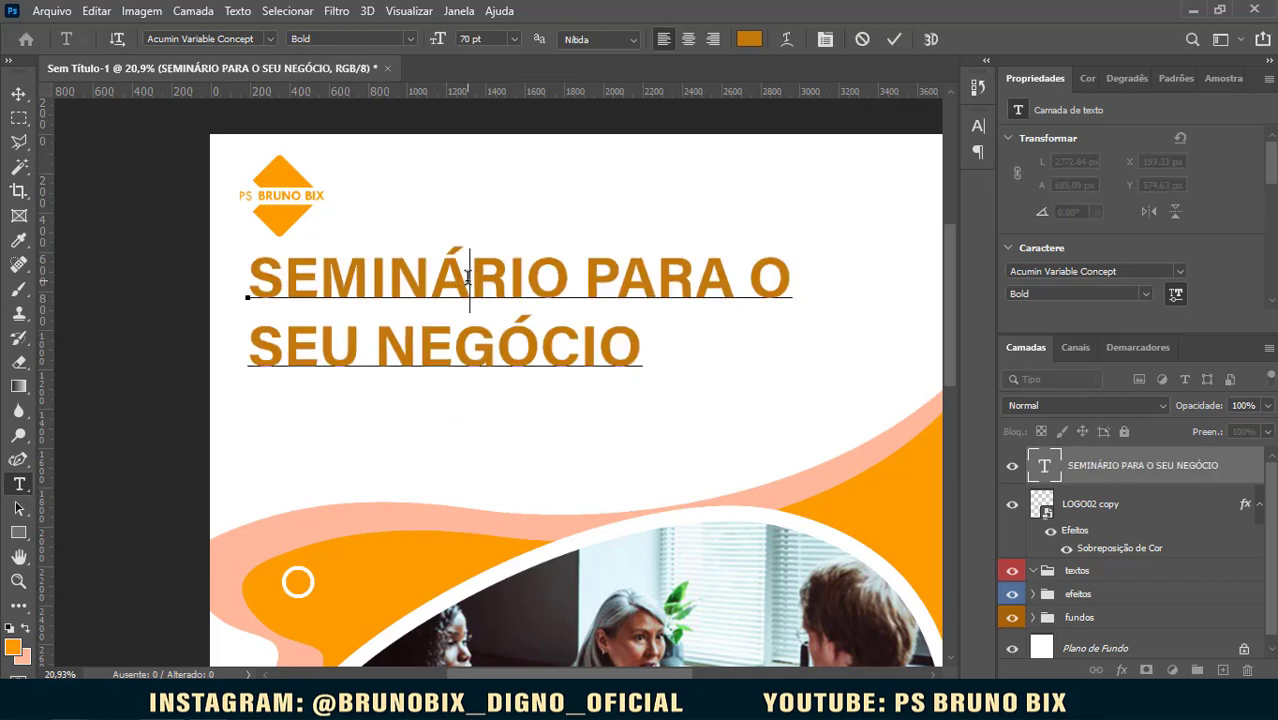
pyautogui.hotkey('ctrl', 'a')
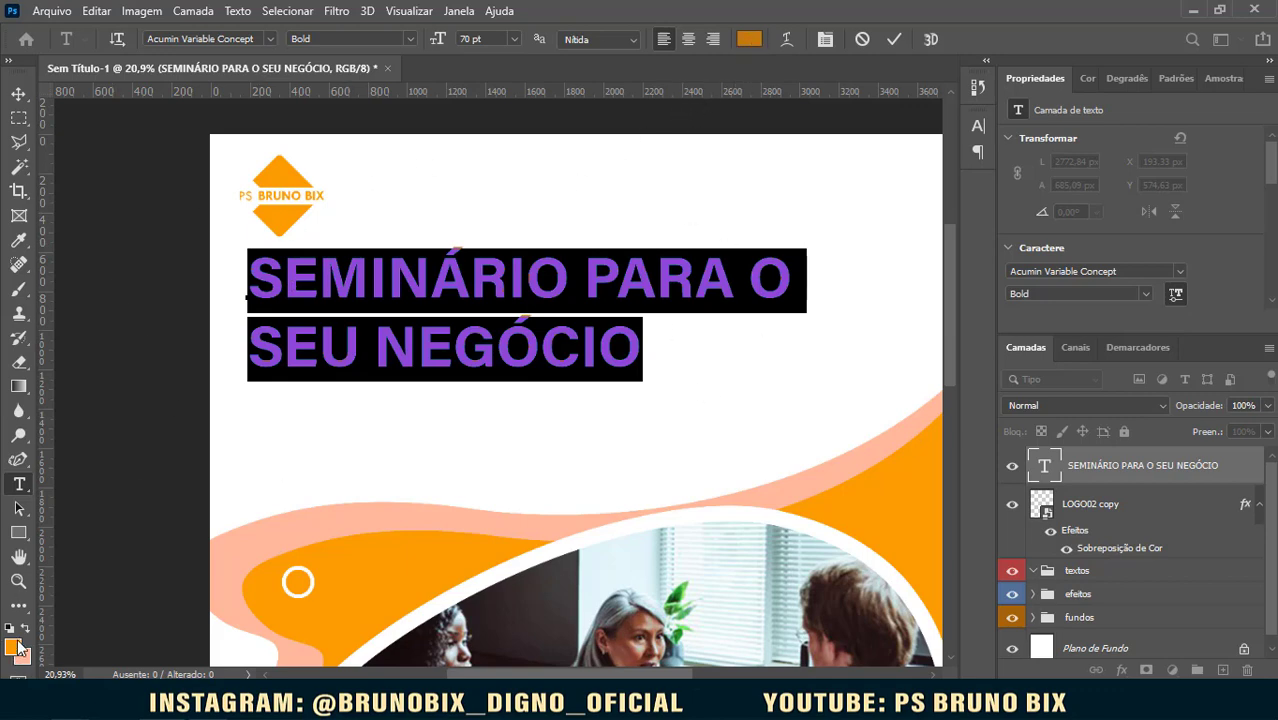
pyautogui.click(749, 40)
pyautogui.moveTo(907, 200); pyautogui.dragTo(967, 178)
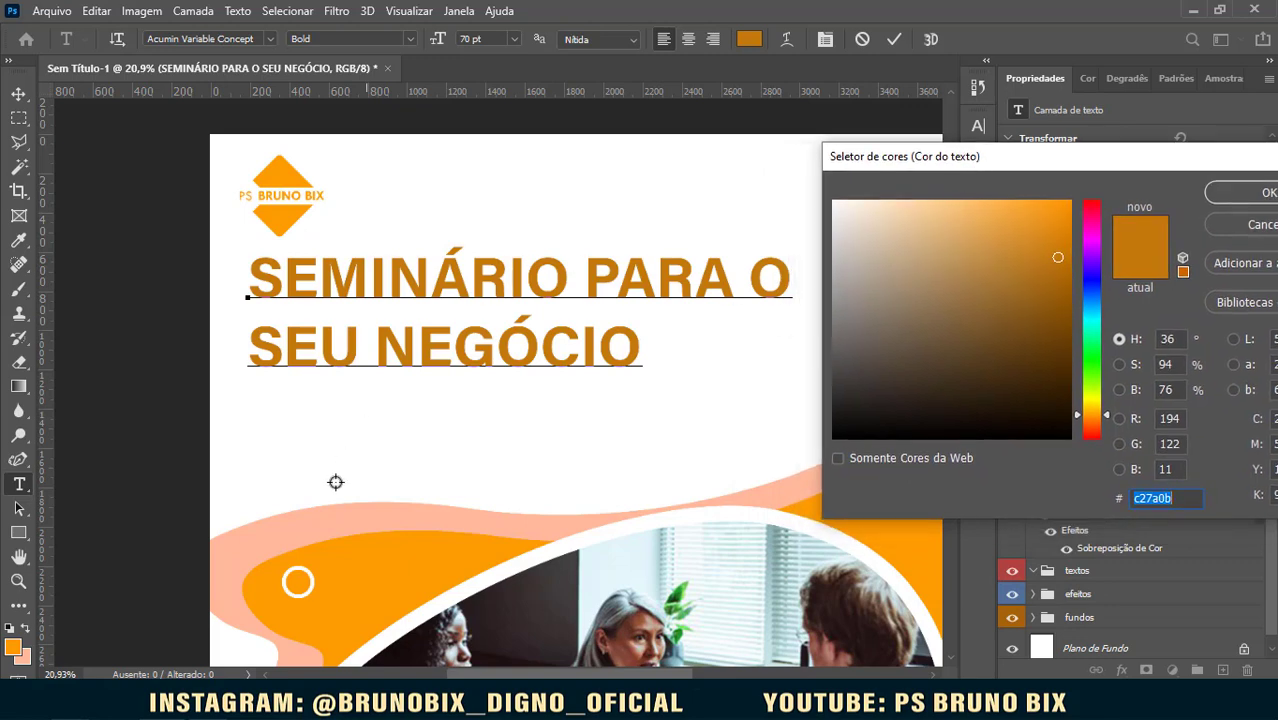
pyautogui.click(358, 586)
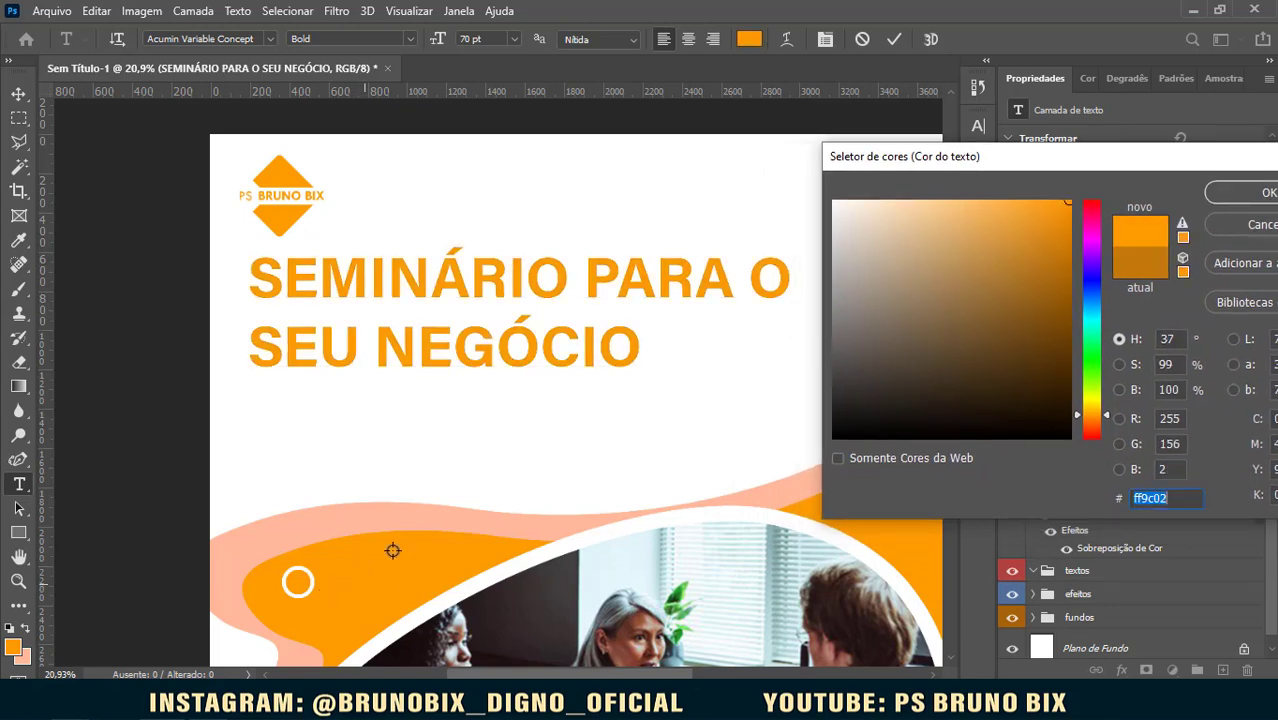
pyautogui.click(1259, 195)
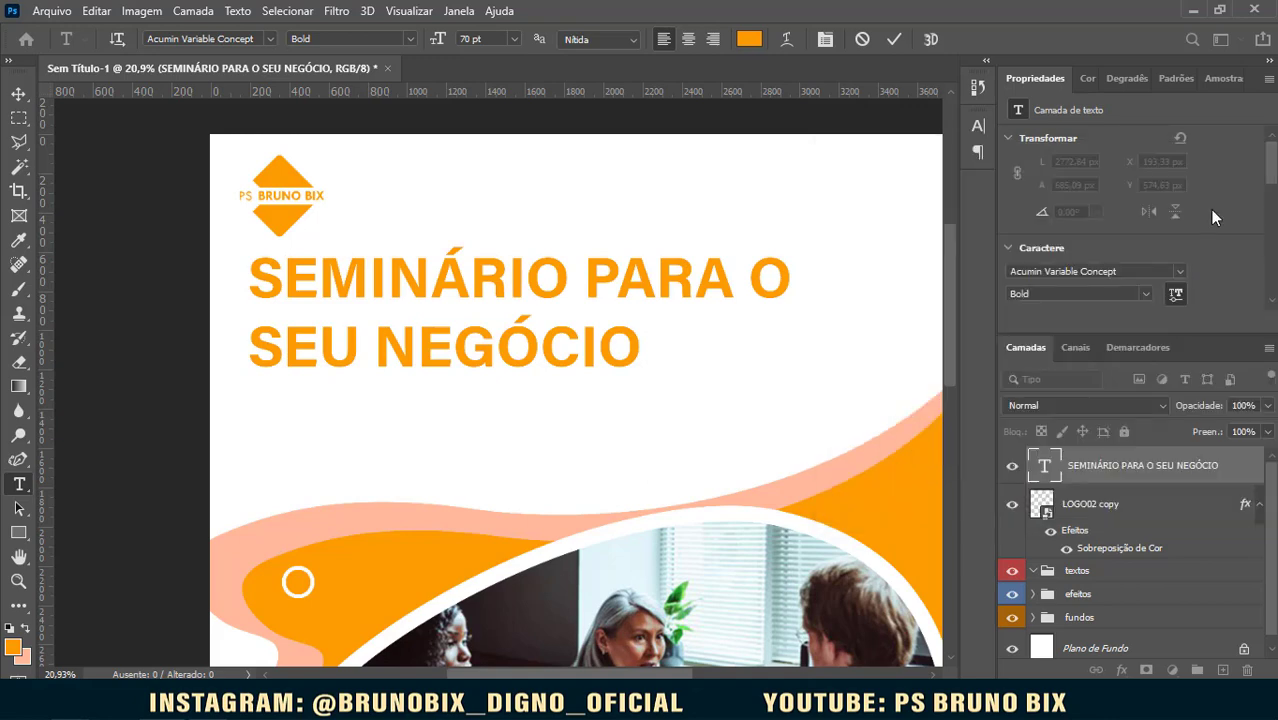
# Step: Recolour the headline's second line, SEU NEGÓCIO, with a slightly darker version of the wave's peach, #fba278, and commit the text
pyautogui.moveTo(636, 346); pyautogui.dragTo(210, 345)
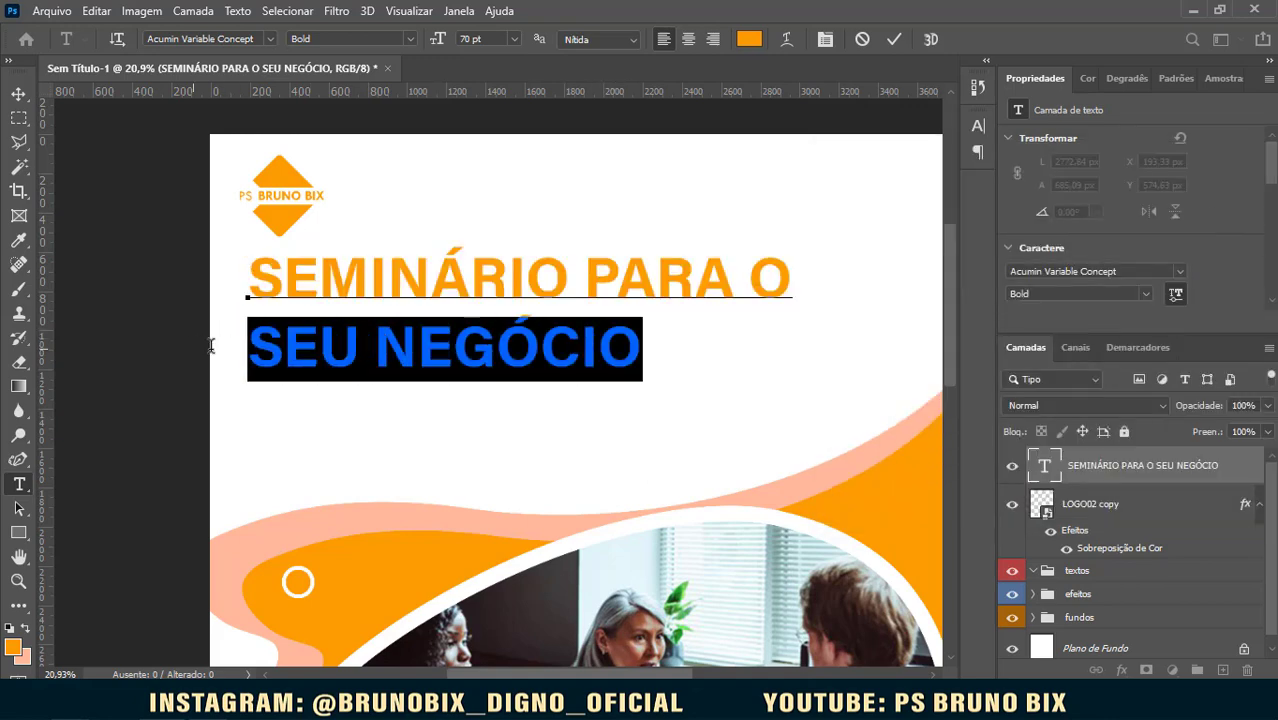
pyautogui.click(751, 45)
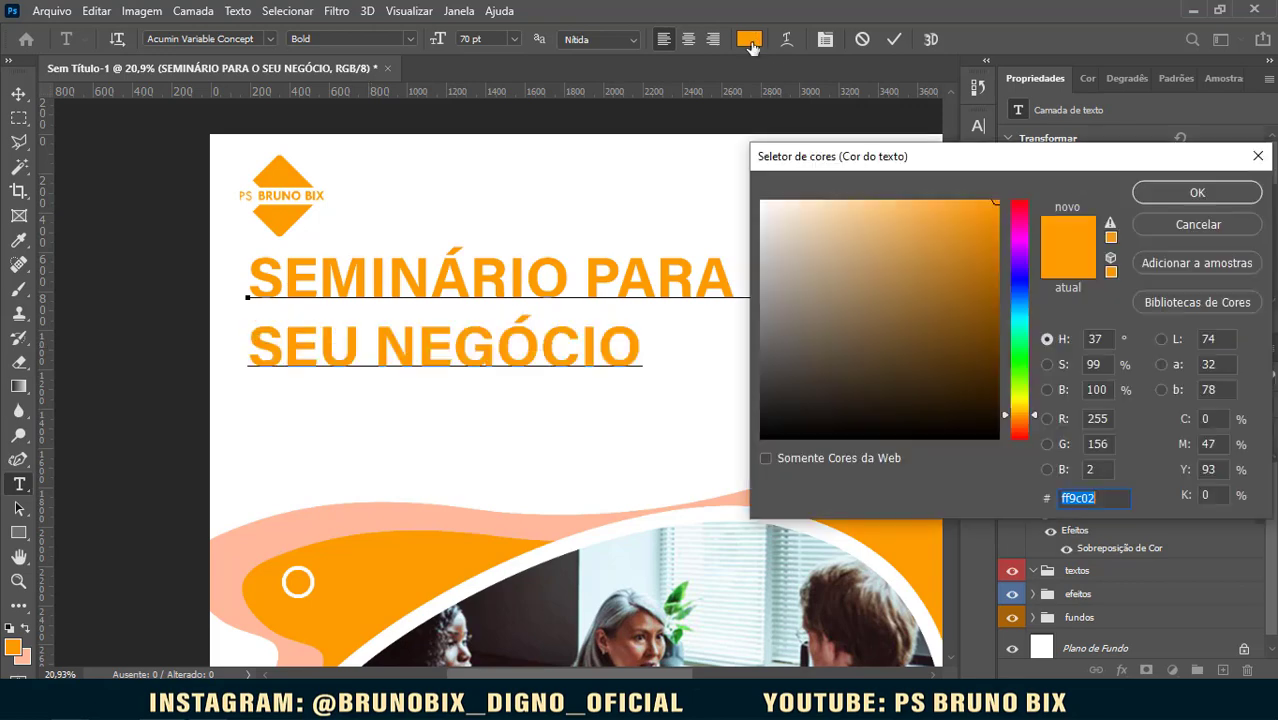
pyautogui.click(291, 531)
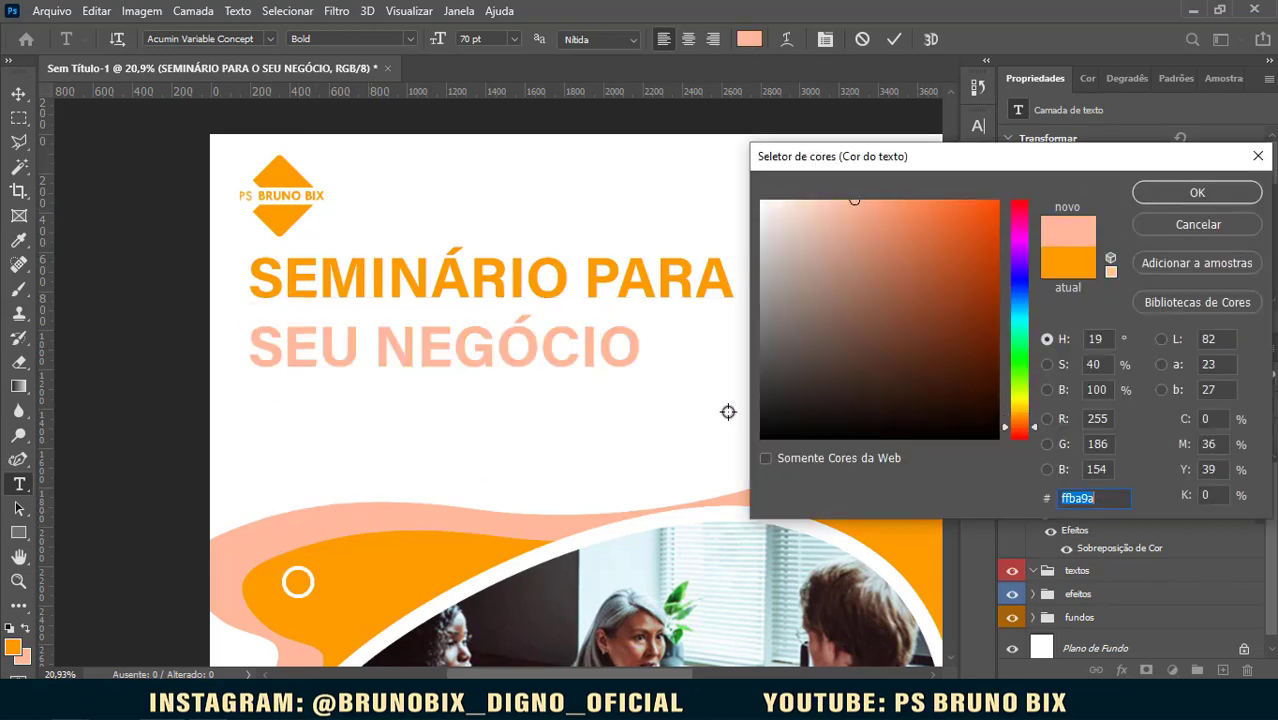
pyautogui.click(869, 204)
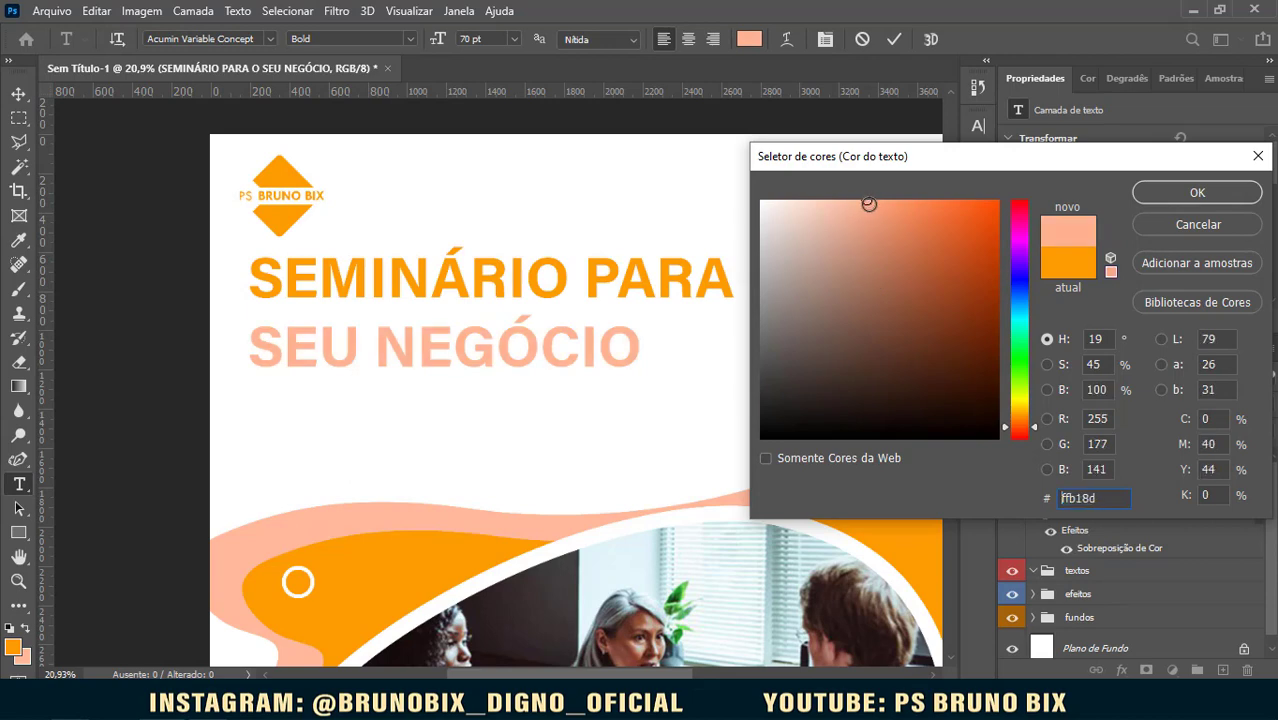
pyautogui.click(869, 205)
pyautogui.click(884, 204)
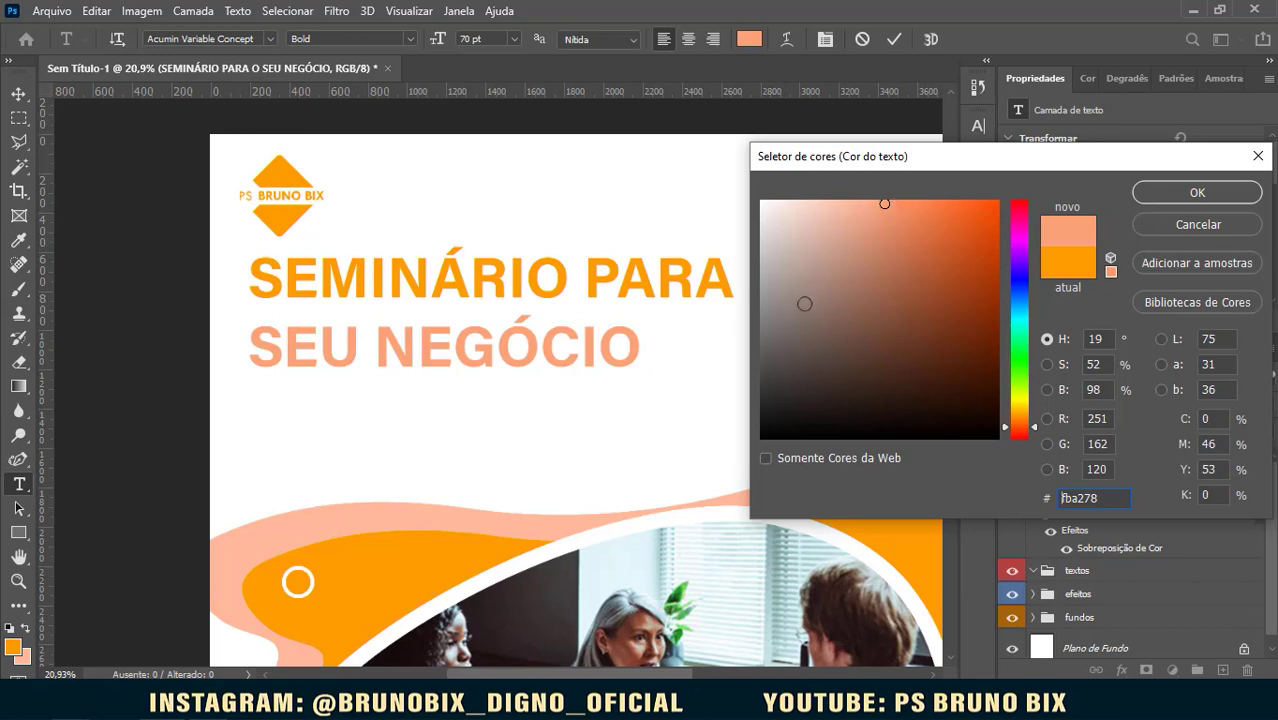
pyautogui.click(1200, 190)
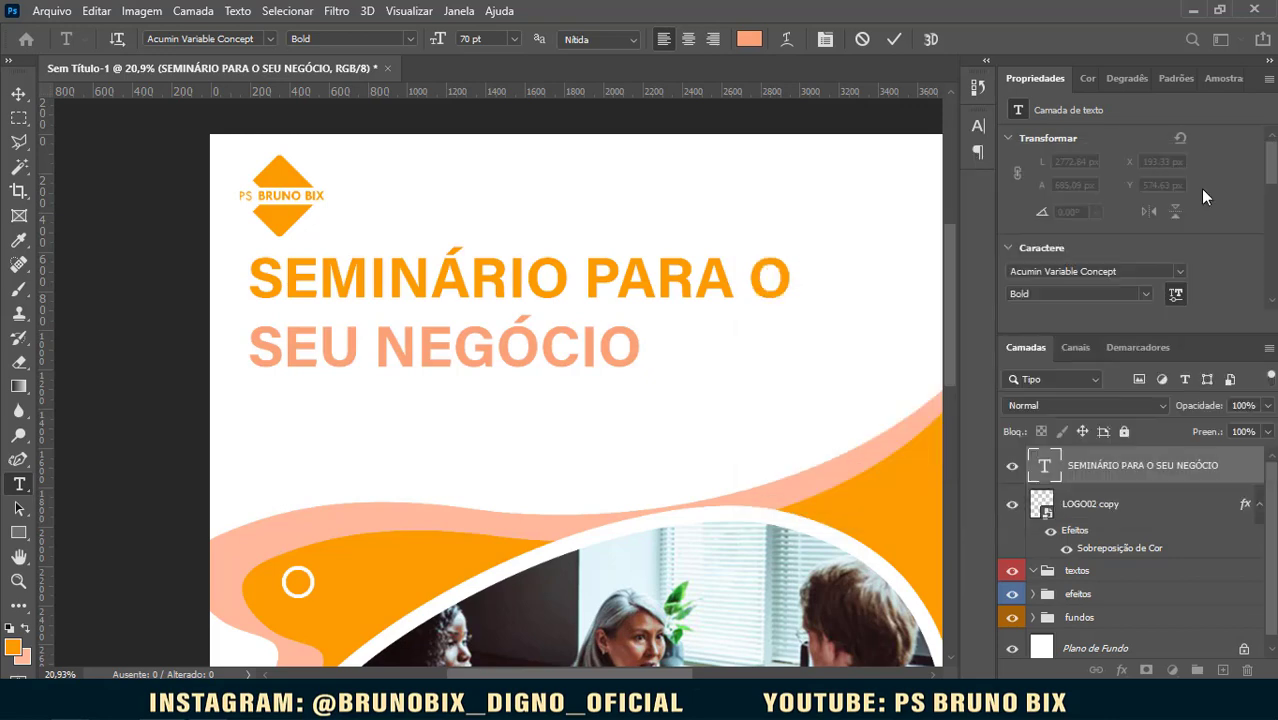
pyautogui.click(893, 40)
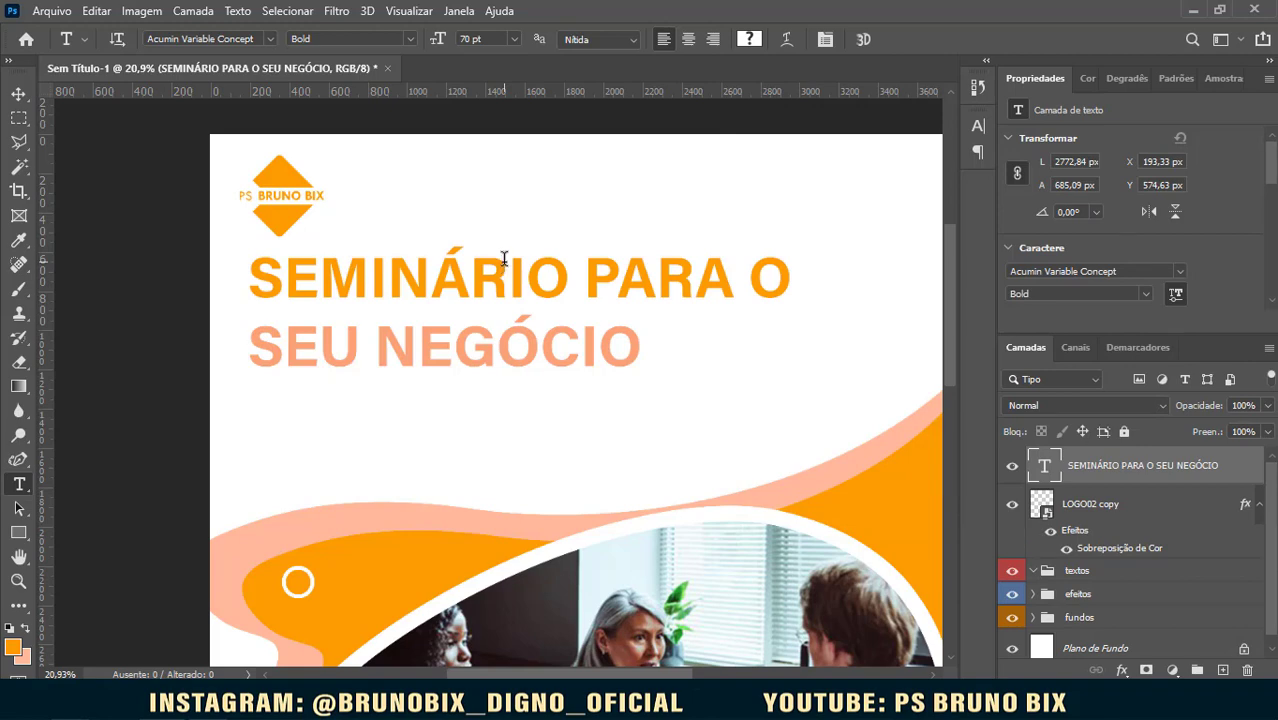
pyautogui.hotkey('ctrl', '0')
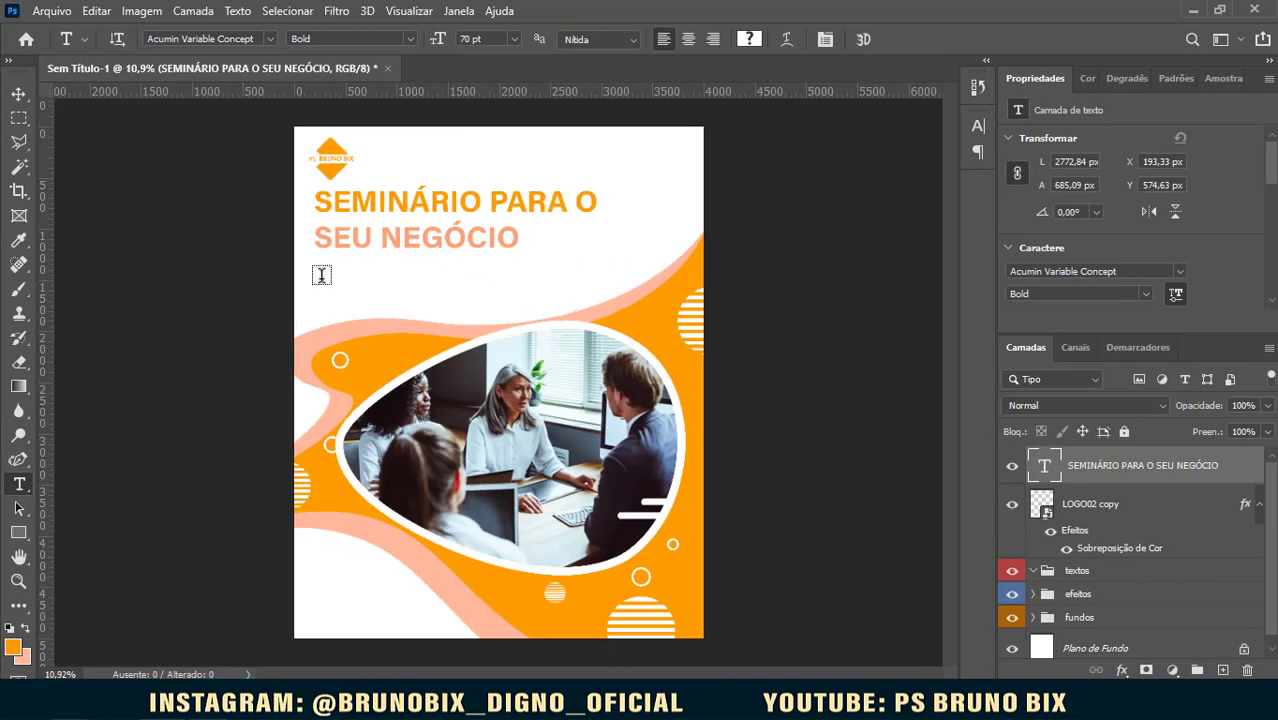
pyautogui.scroll(3, 337, 243)
pyautogui.scroll(-2, 345, 251)
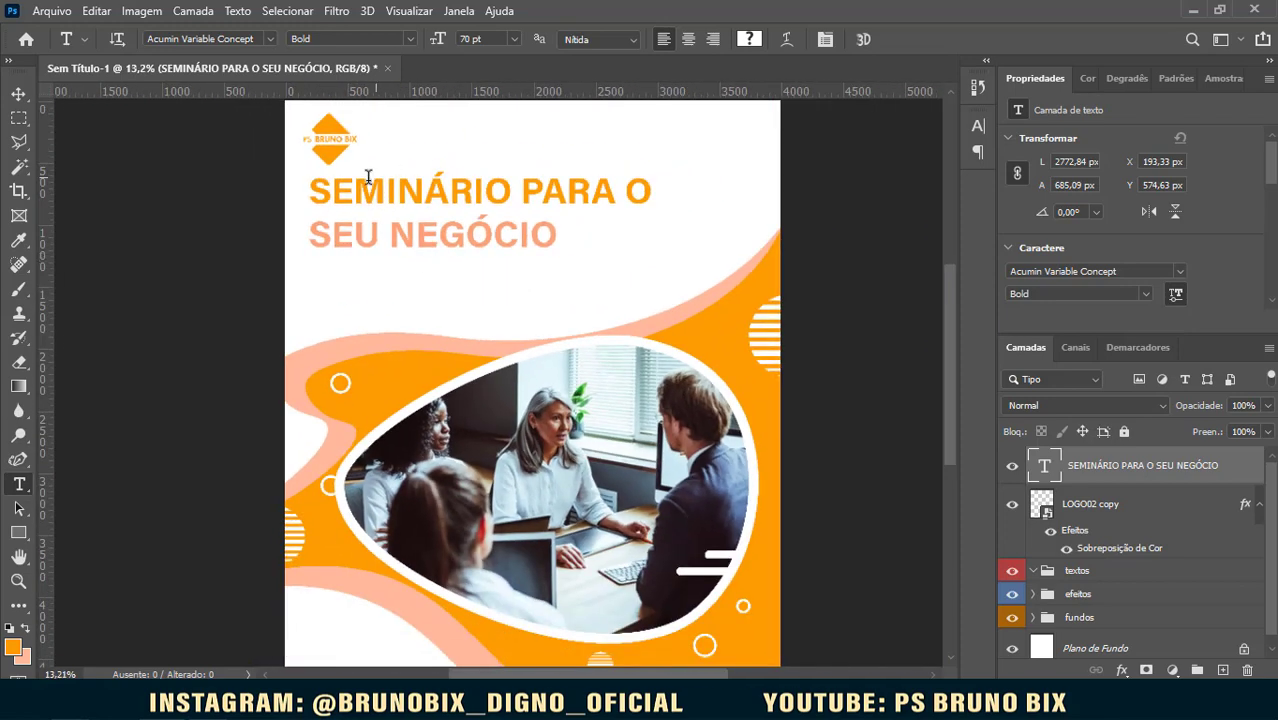
pyautogui.scroll(-2, 430, 245)
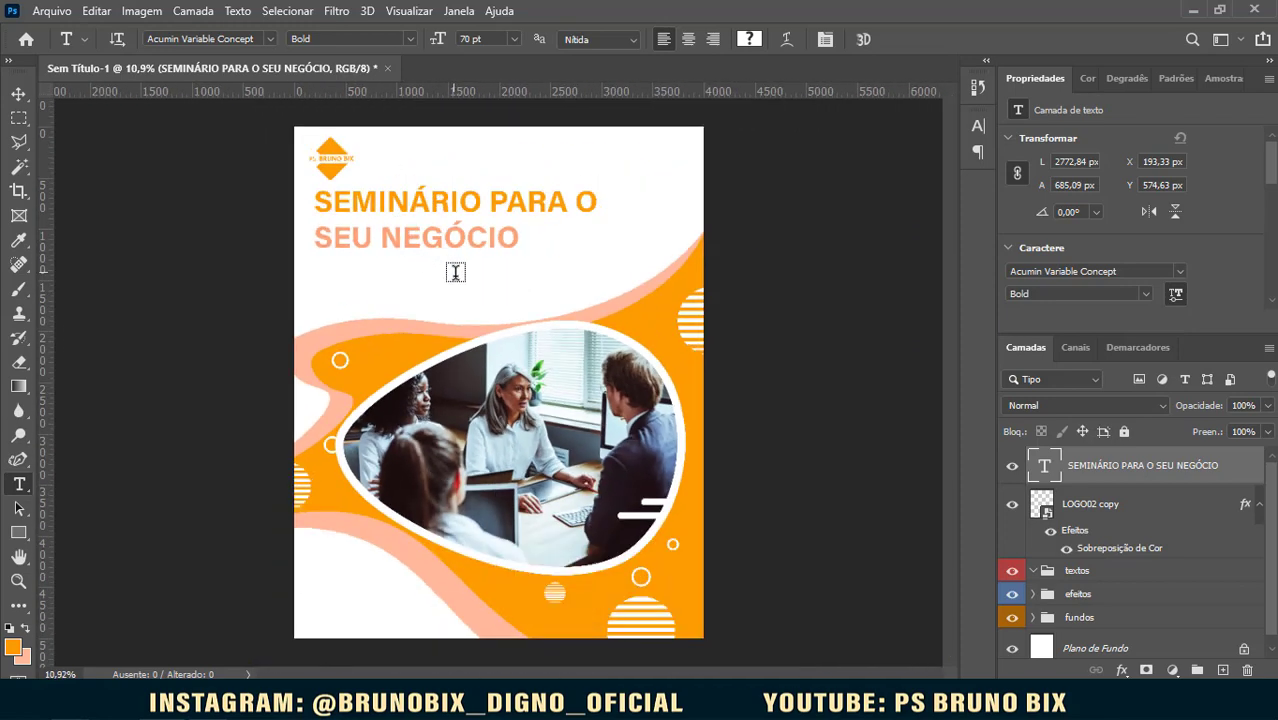
pyautogui.scroll(2, 458, 303)
pyautogui.scroll(-2, 458, 303)
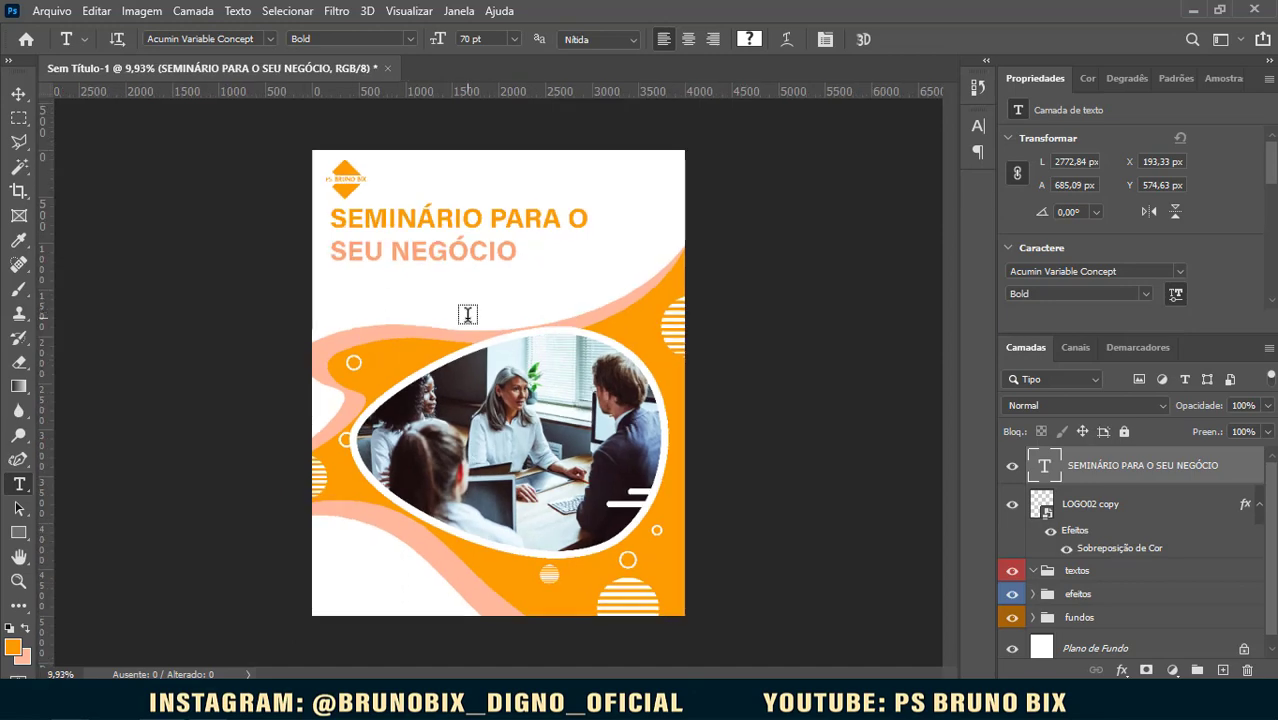
# Step: Draw an orange horizontal line about 2995 px long from the page's left edge beneath SEU NEGÓCIO and make it 23 px thick
pyautogui.scroll(2, 382, 289)
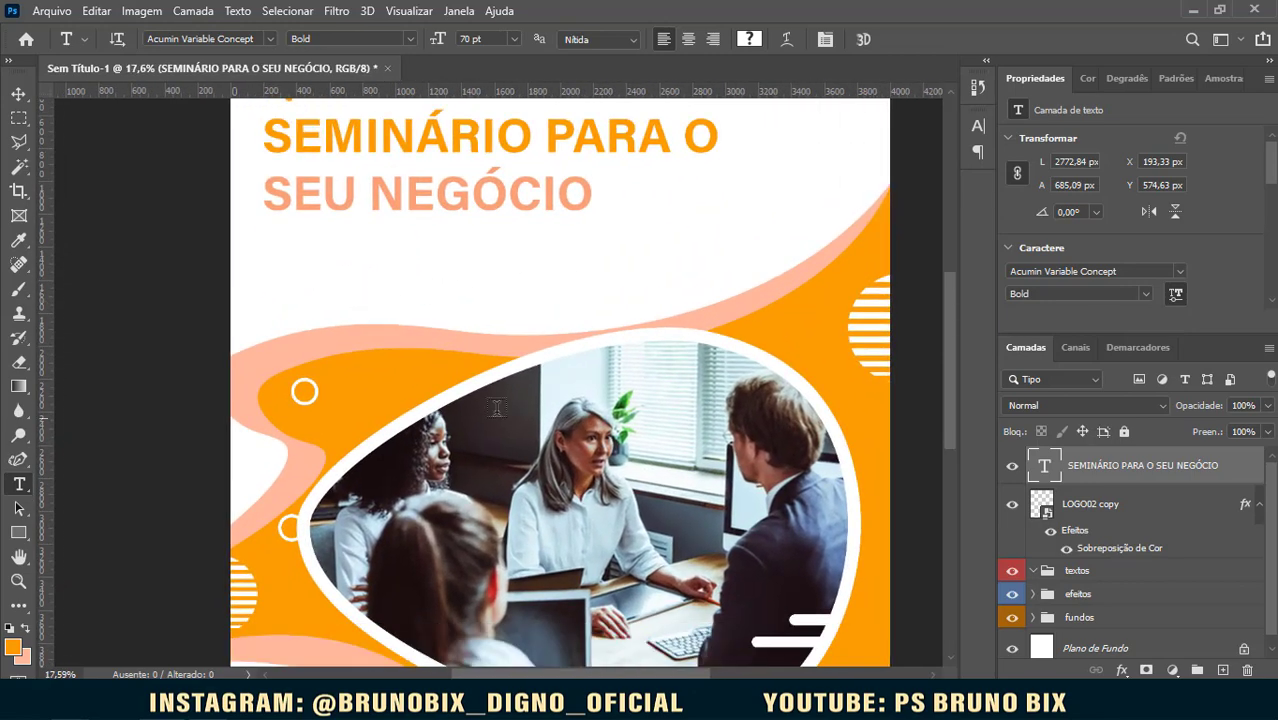
pyautogui.click(19, 535)
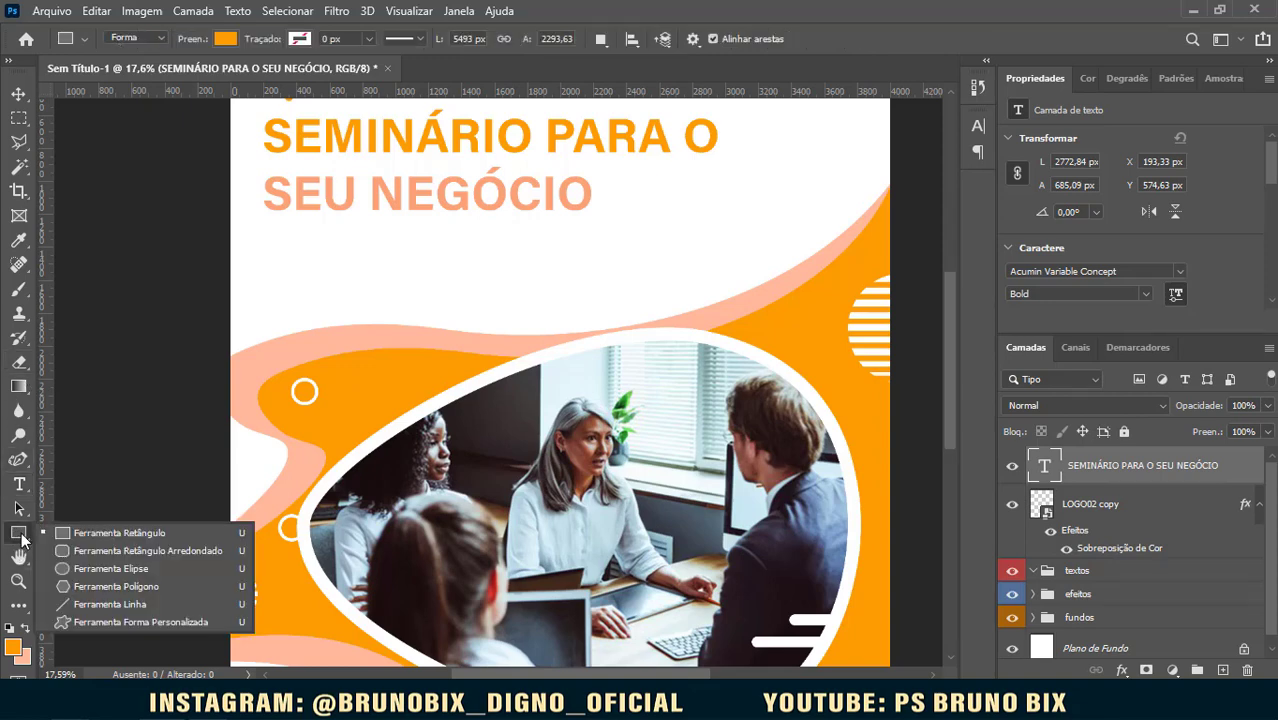
pyautogui.click(114, 604)
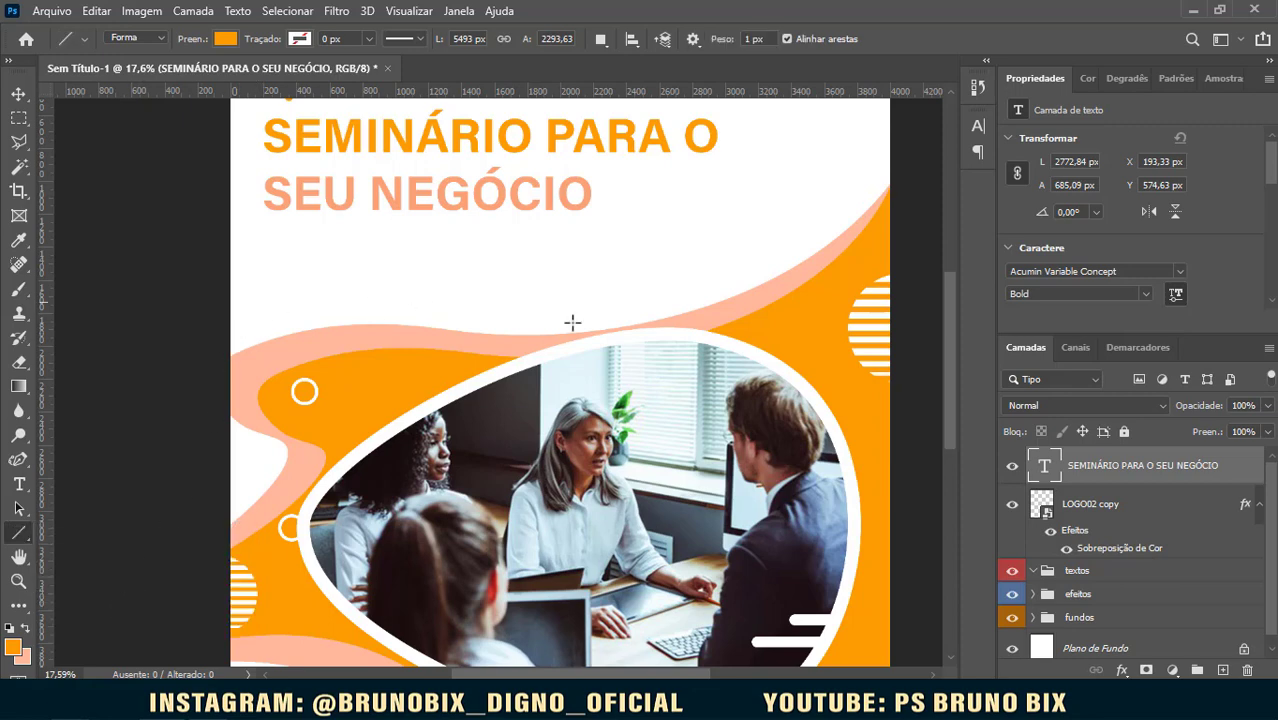
pyautogui.scroll(2, 322, 250)
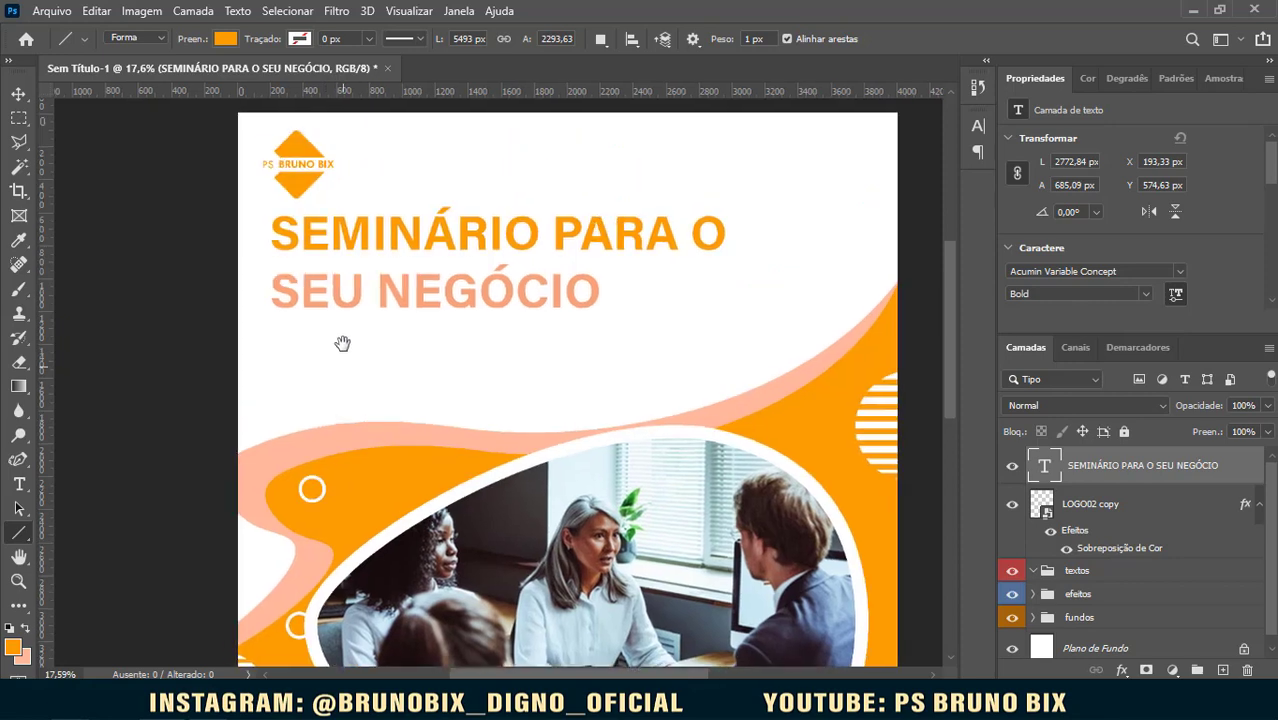
pyautogui.moveTo(240, 301)
pyautogui.mouseDown()
pyautogui.moveTo(486, 313)
pyautogui.moveTo(410, 318)
pyautogui.moveTo(708, 308)
pyautogui.moveTo(265, 308)
pyautogui.moveTo(582, 297)
pyautogui.moveTo(554, 340)
pyautogui.moveTo(570, 310)
pyautogui.moveTo(576, 322)
pyautogui.moveTo(559, 308)
pyautogui.moveTo(453, 327)
pyautogui.moveTo(724, 303)
pyautogui.mouseUp()
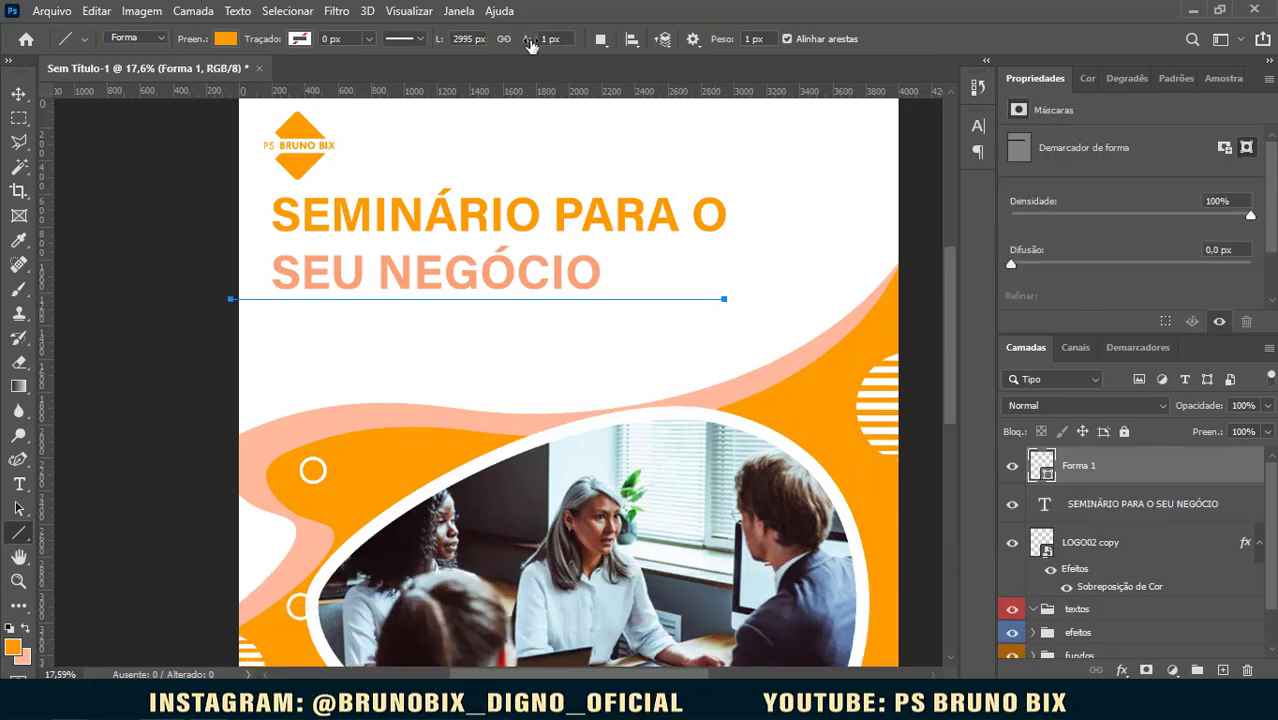
pyautogui.moveTo(526, 47); pyautogui.dragTo(542, 45)
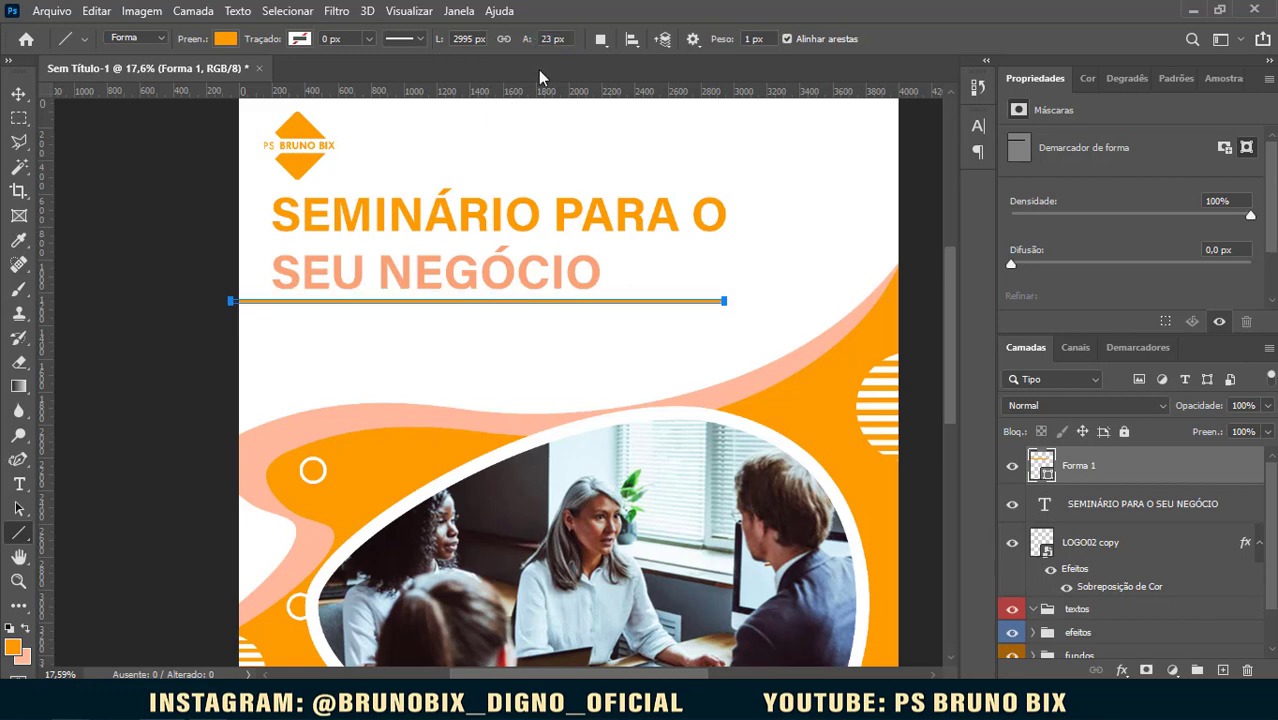
pyautogui.click(19, 94)
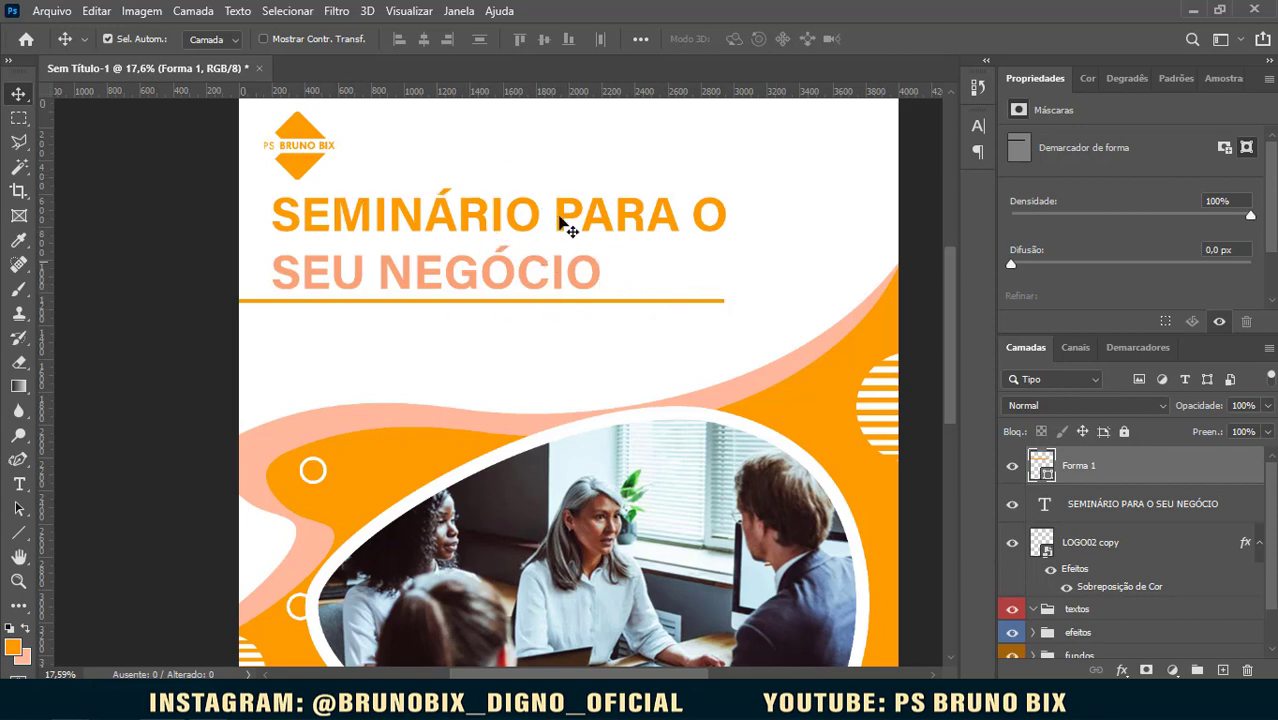
# Step: Add a Lorem ipsum paragraph box about 2952 x 375 px below the orange line and set its font size to 18 pt
pyautogui.click(33, 492)
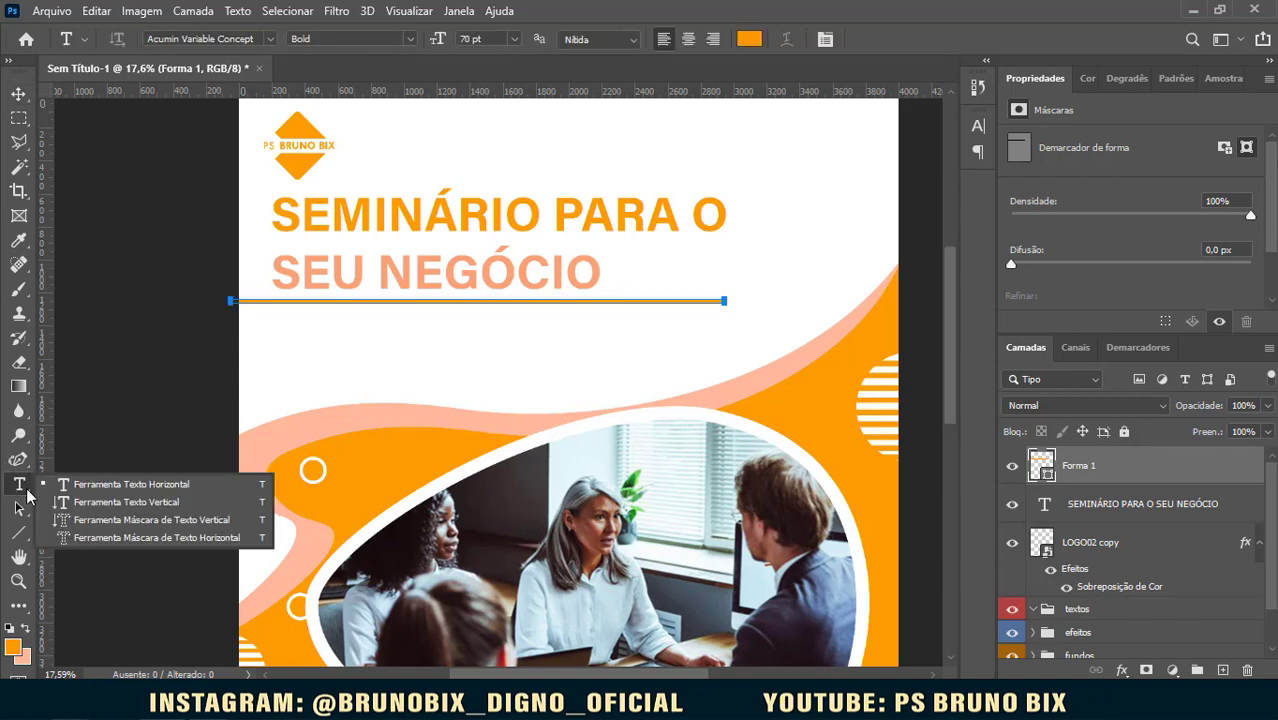
pyautogui.click(141, 487)
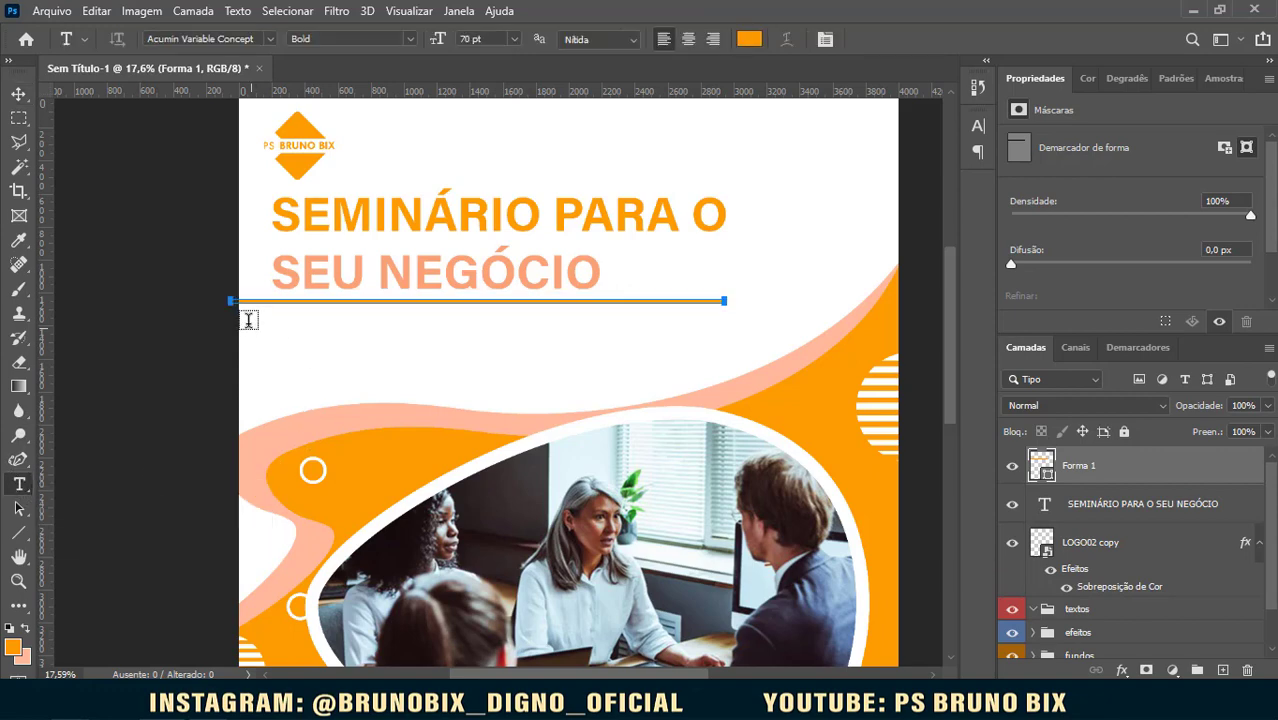
pyautogui.moveTo(240, 328); pyautogui.dragTo(725, 390)
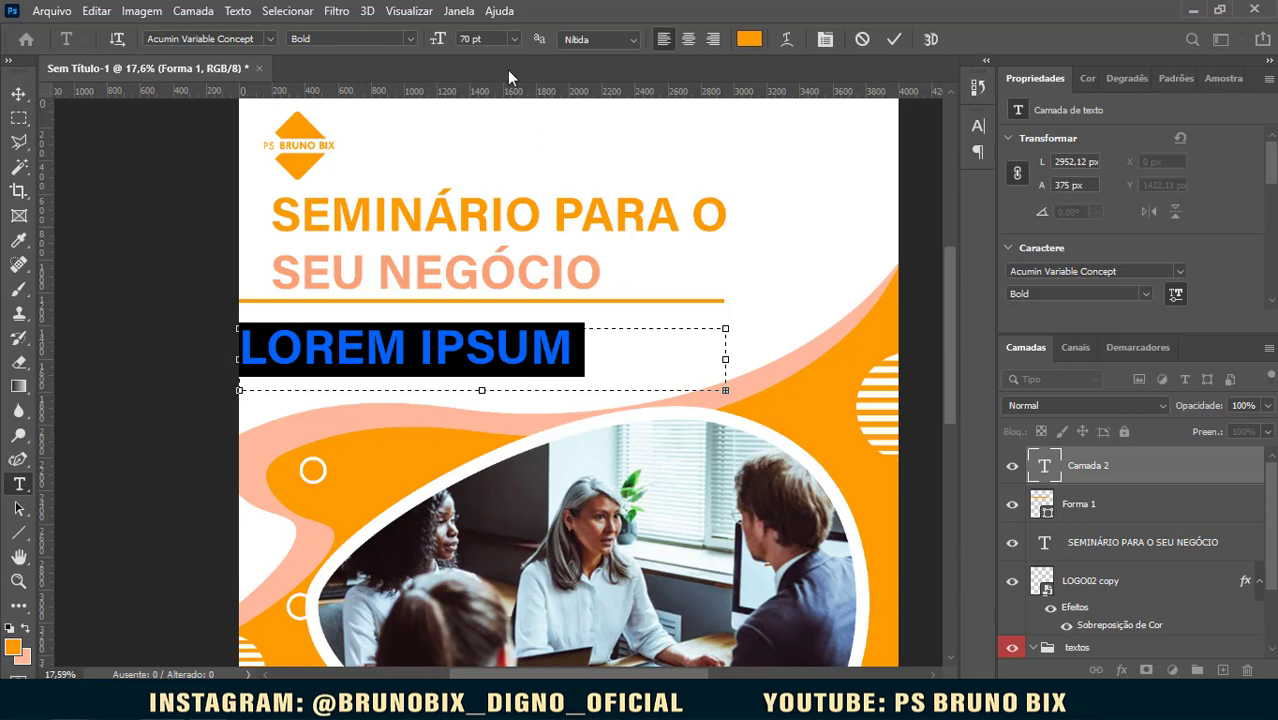
pyautogui.click(514, 40)
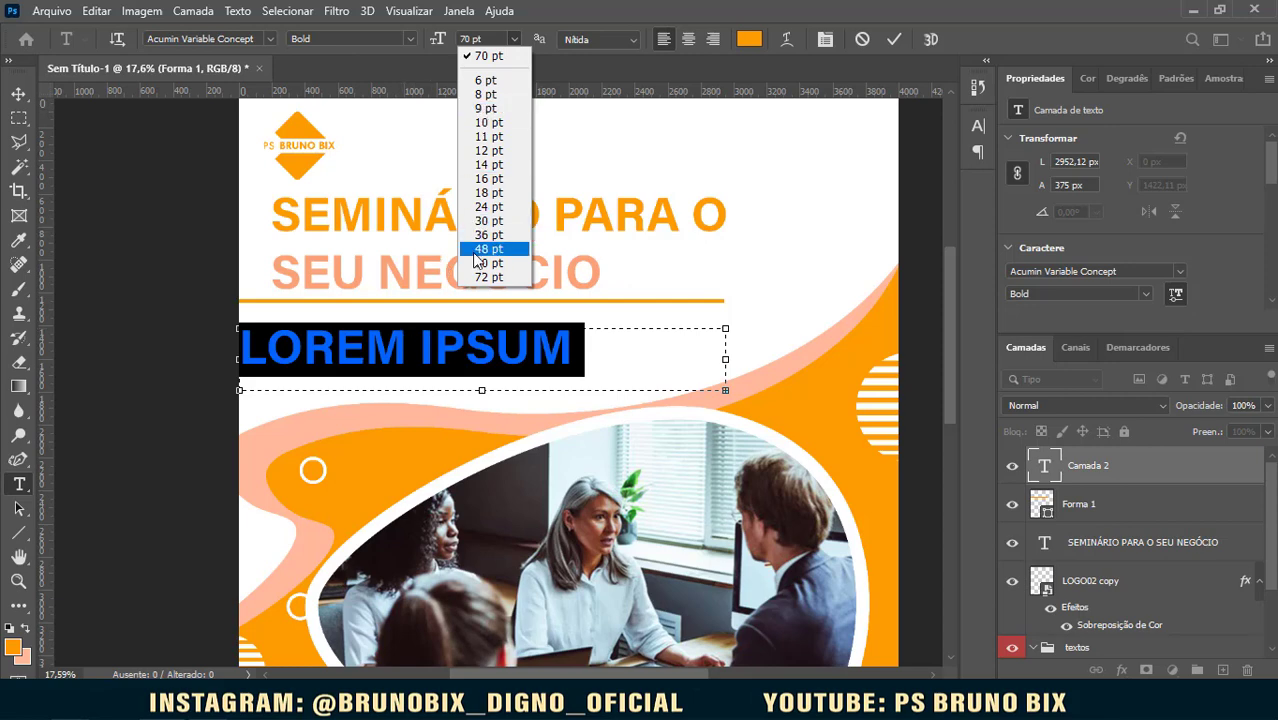
pyautogui.click(489, 195)
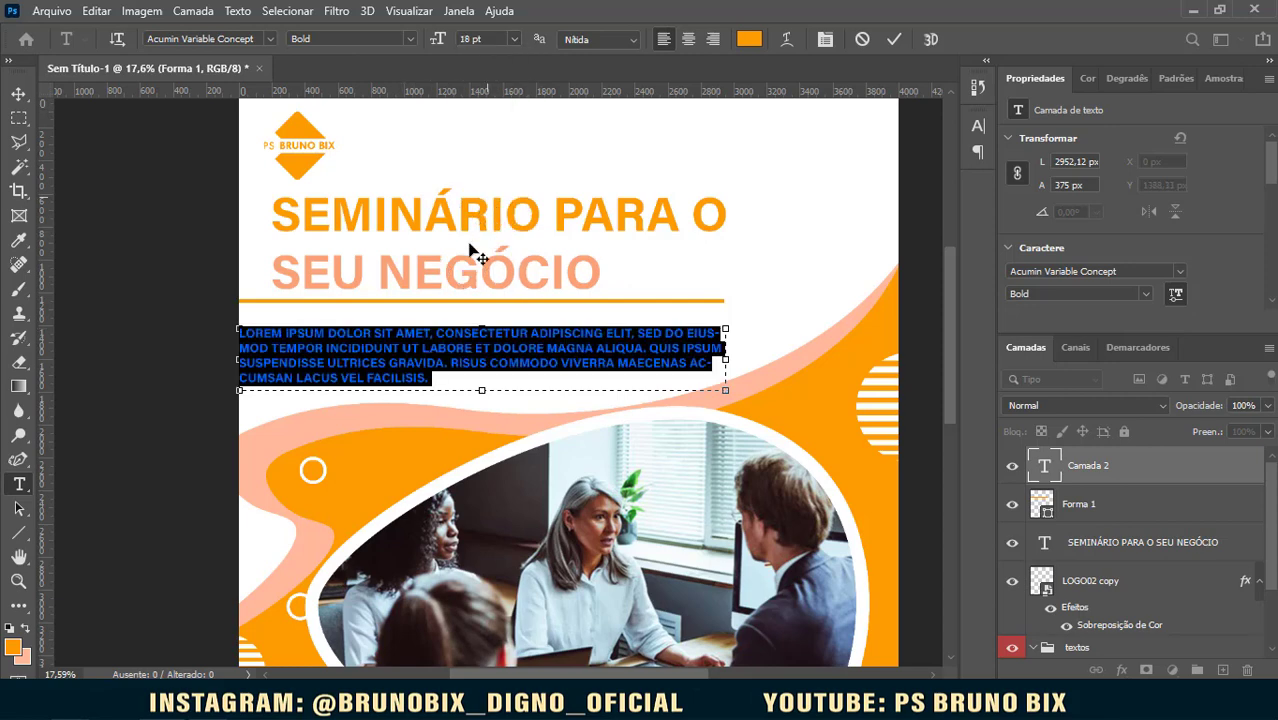
pyautogui.click(440, 376)
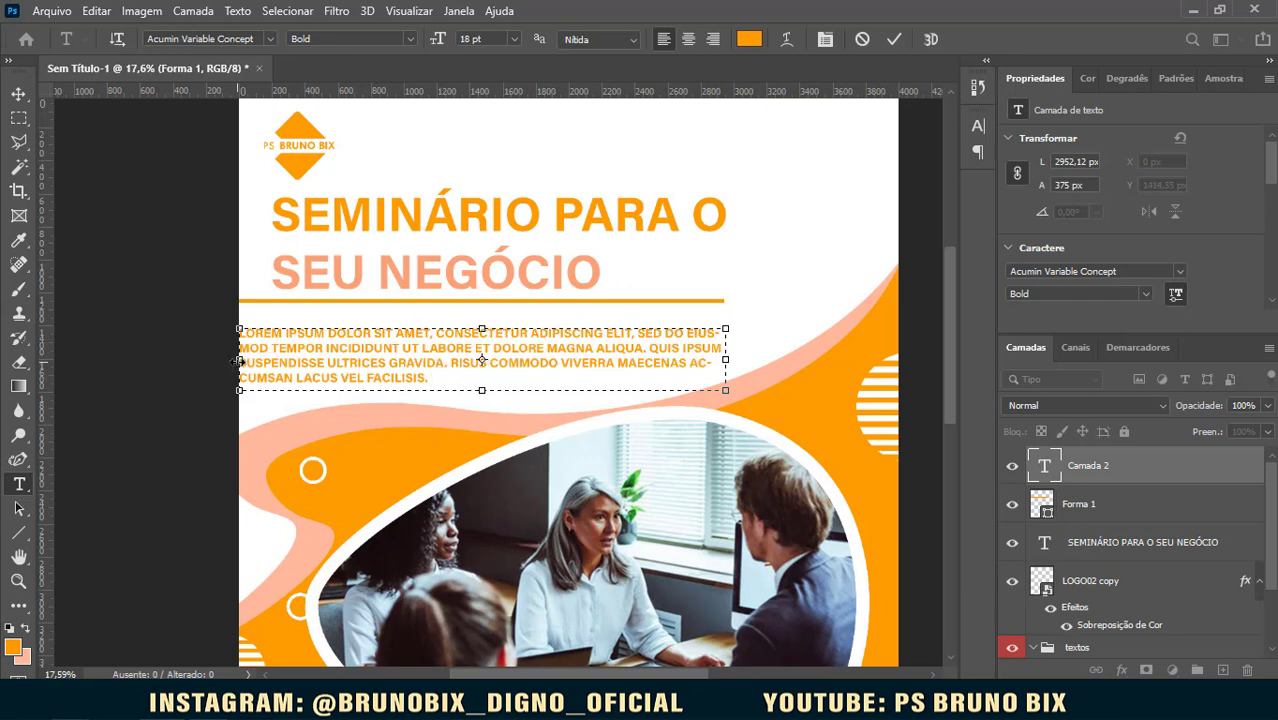
# Step: Narrow the paragraph box to about 2763 px in line with the headline, commit it, and move it up closer to the orange line
pyautogui.moveTo(238, 360); pyautogui.dragTo(270, 360)
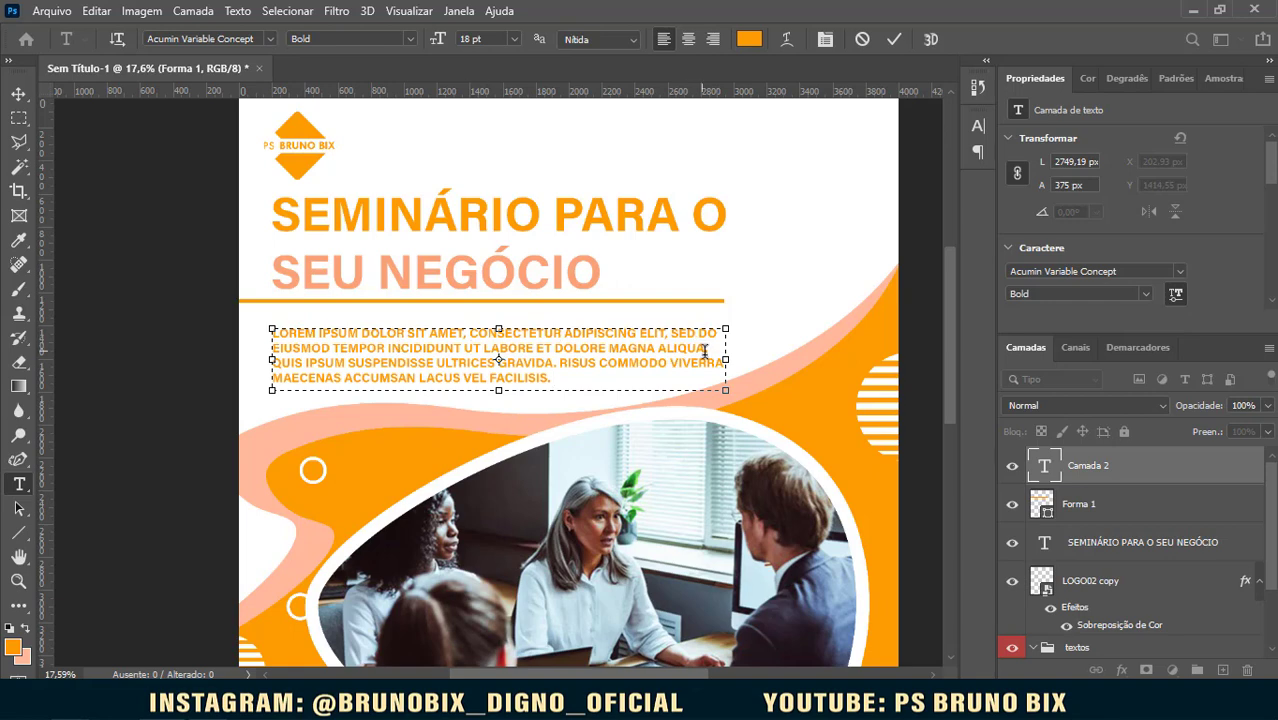
pyautogui.moveTo(733, 366); pyautogui.dragTo(731, 359)
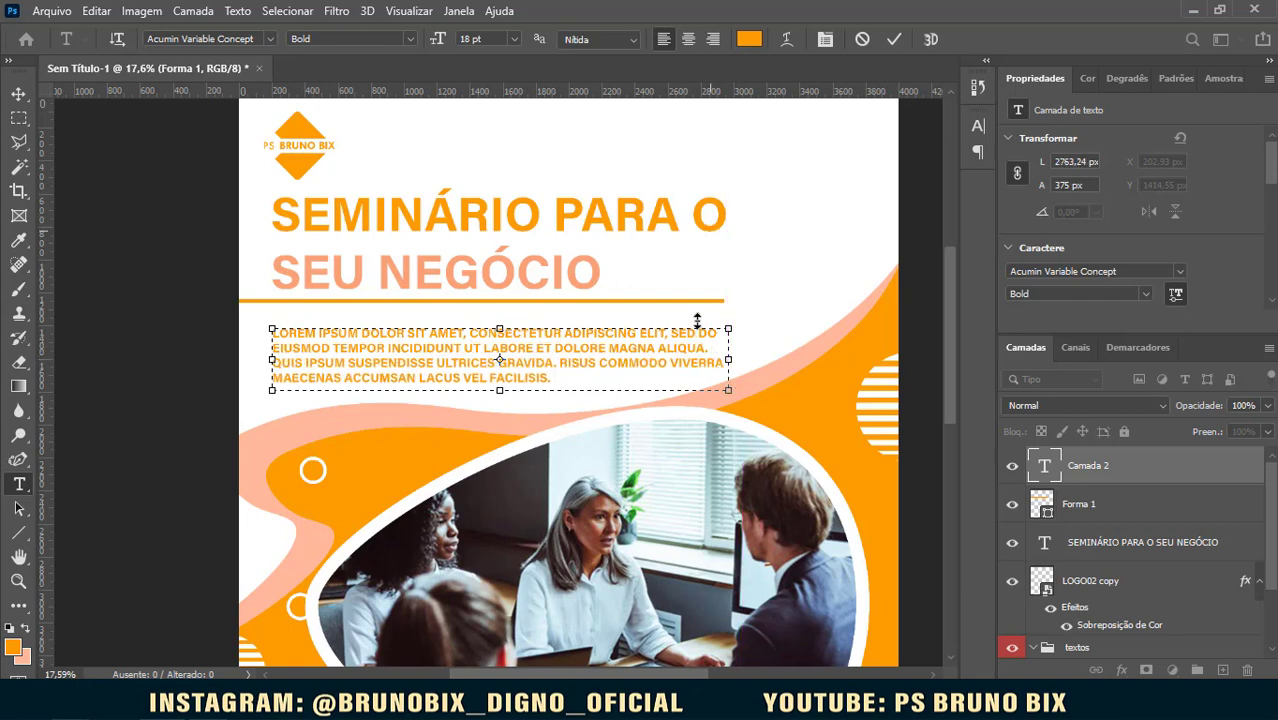
pyautogui.click(894, 39)
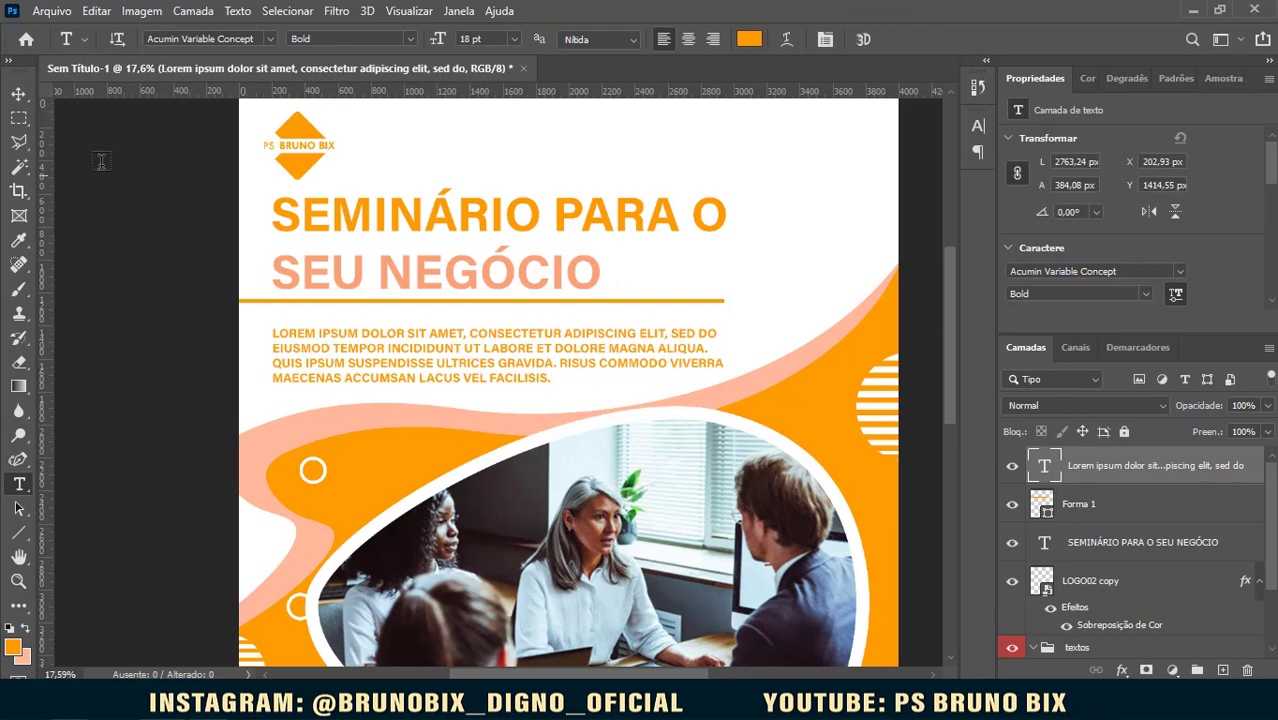
pyautogui.click(19, 93)
pyautogui.scroll(3, 368, 414)
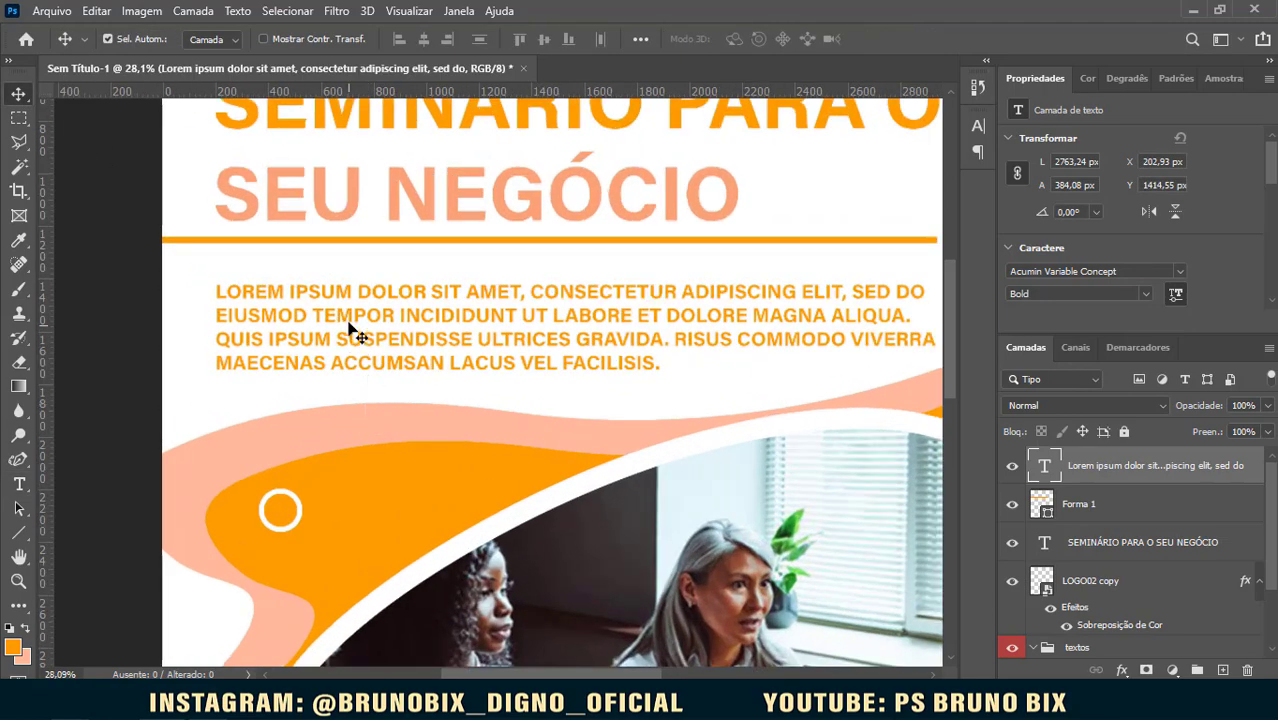
pyautogui.moveTo(357, 335); pyautogui.dragTo(348, 320)
pyautogui.scroll(-3, 348, 320)
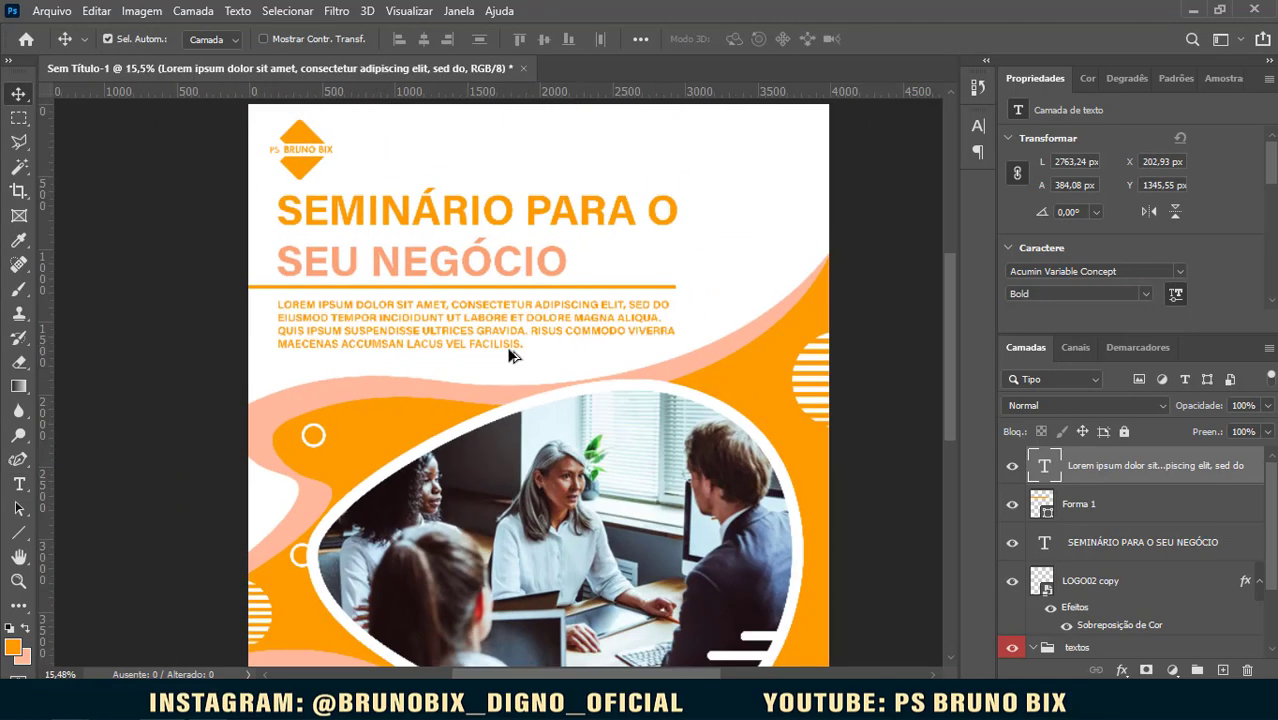
pyautogui.scroll(-2, 510, 355)
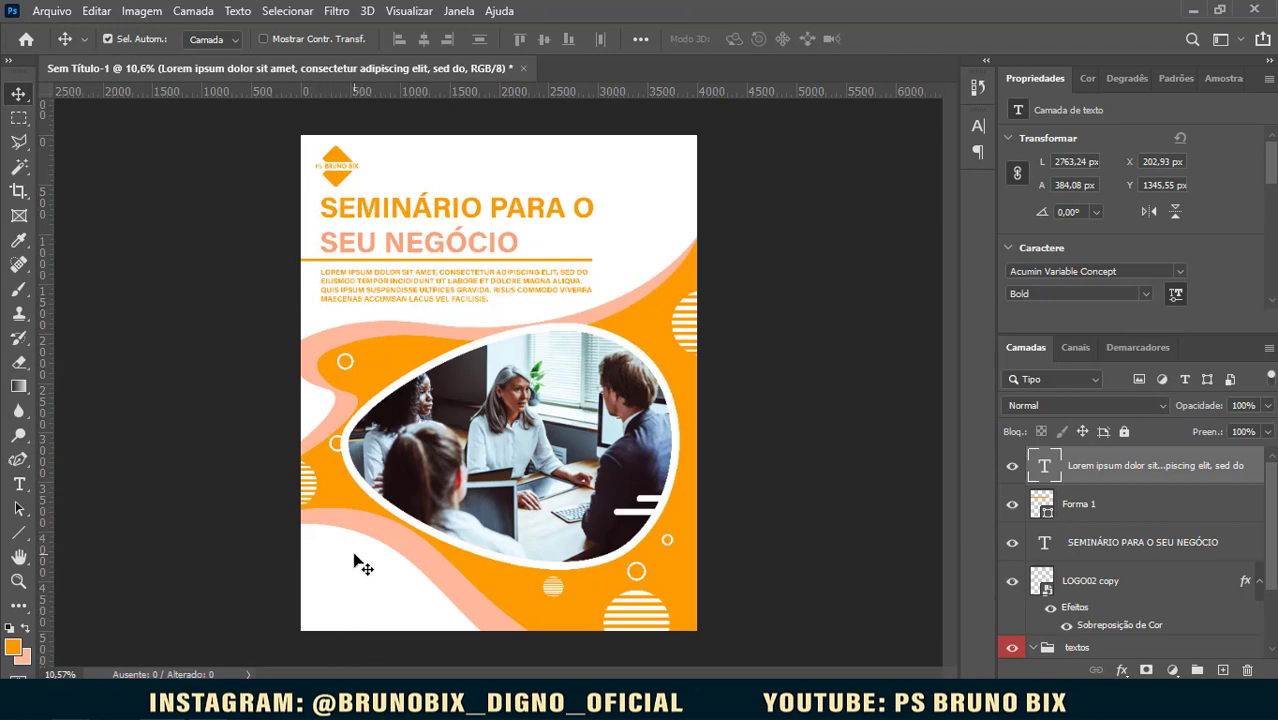
pyautogui.scroll(6, 350, 560)
pyautogui.moveTo(354, 568); pyautogui.dragTo(394, 363)
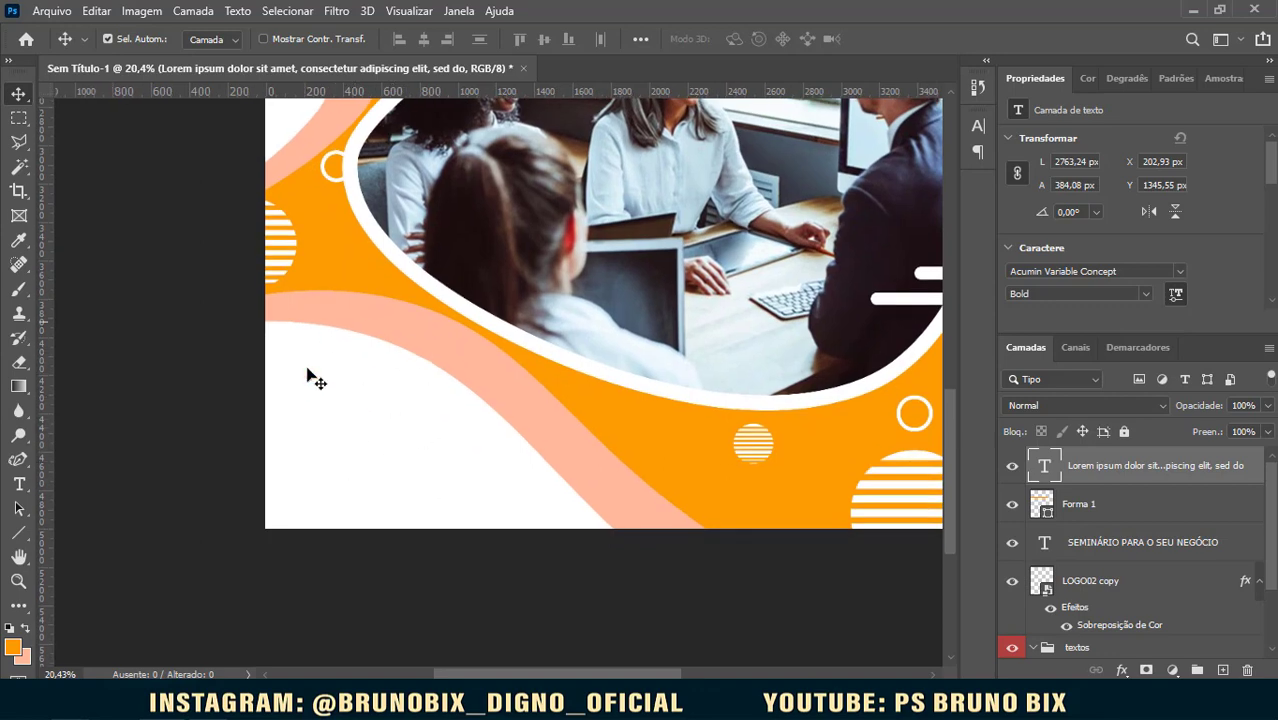
pyautogui.moveTo(509, 675)
pyautogui.mouseDown()
pyautogui.moveTo(461, 675)
pyautogui.moveTo(499, 675)
pyautogui.mouseUp()
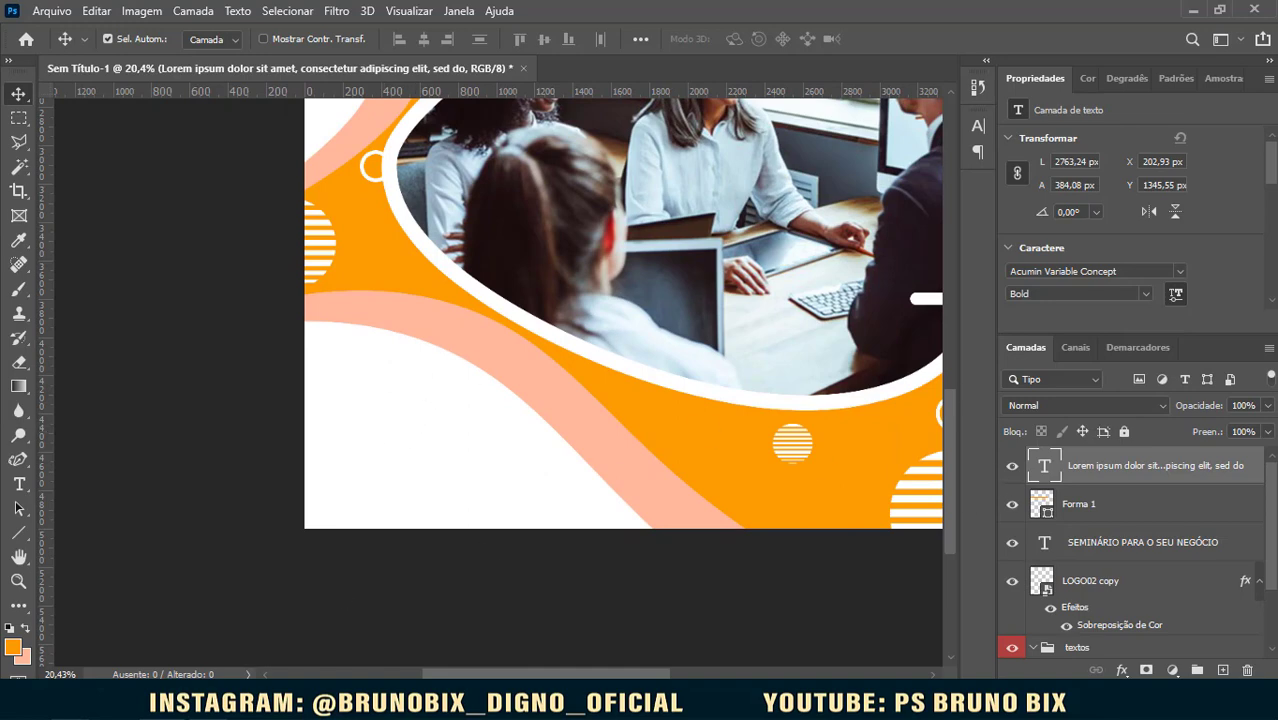
# Step: Move the paragraph, orange line, headline and logo layers into the textos group, collapse it and check its visibility
pyautogui.scroll(-2, 1097, 508)
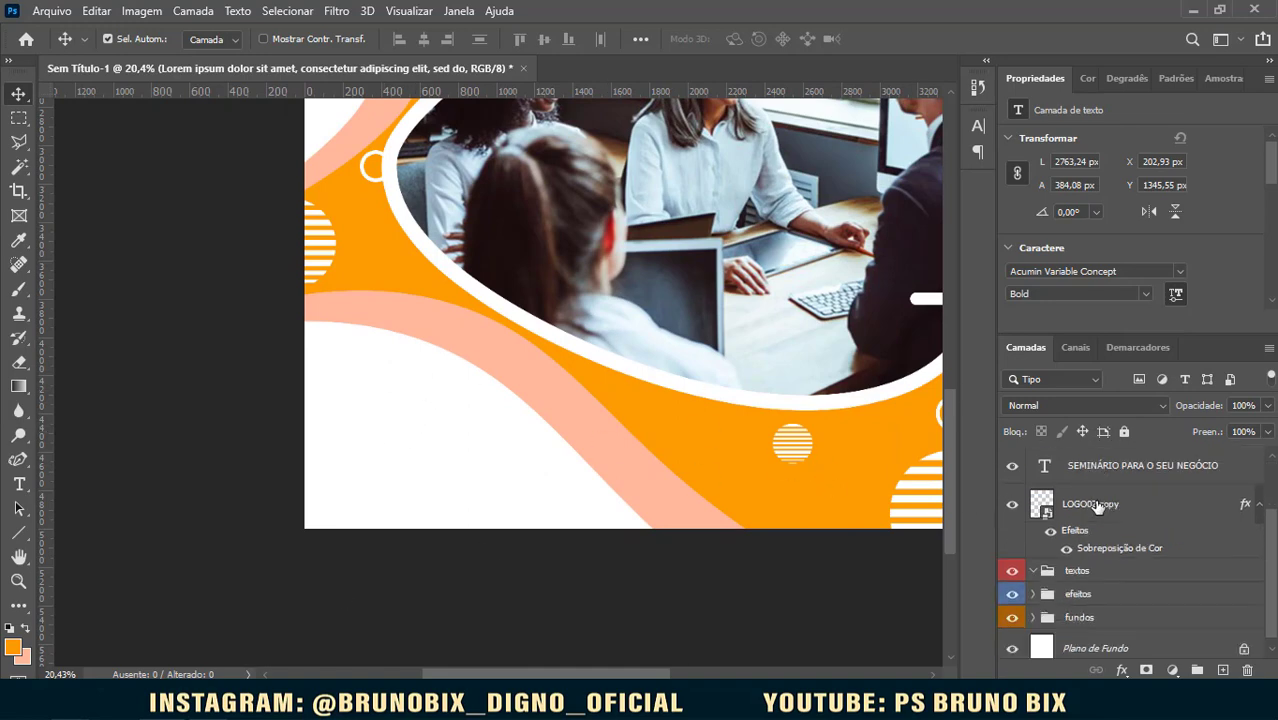
pyautogui.scroll(2, 1097, 508)
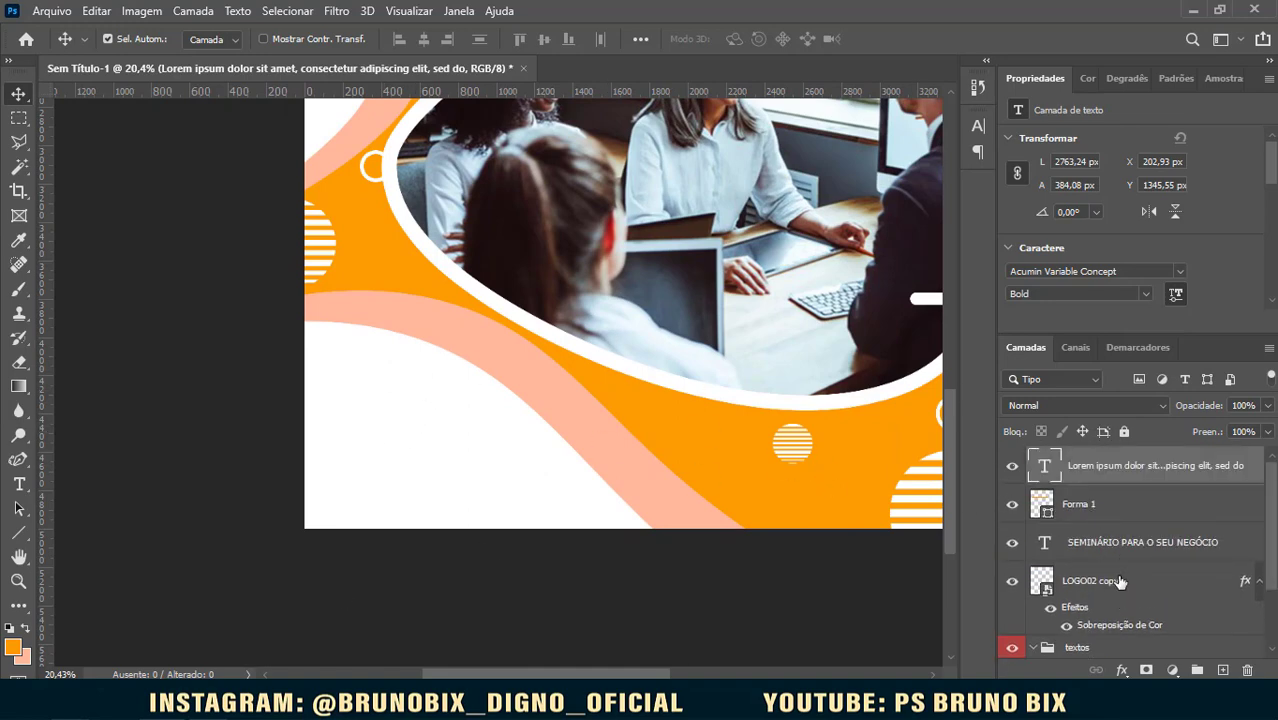
pyautogui.click(1120, 582)
pyautogui.click(1109, 540)
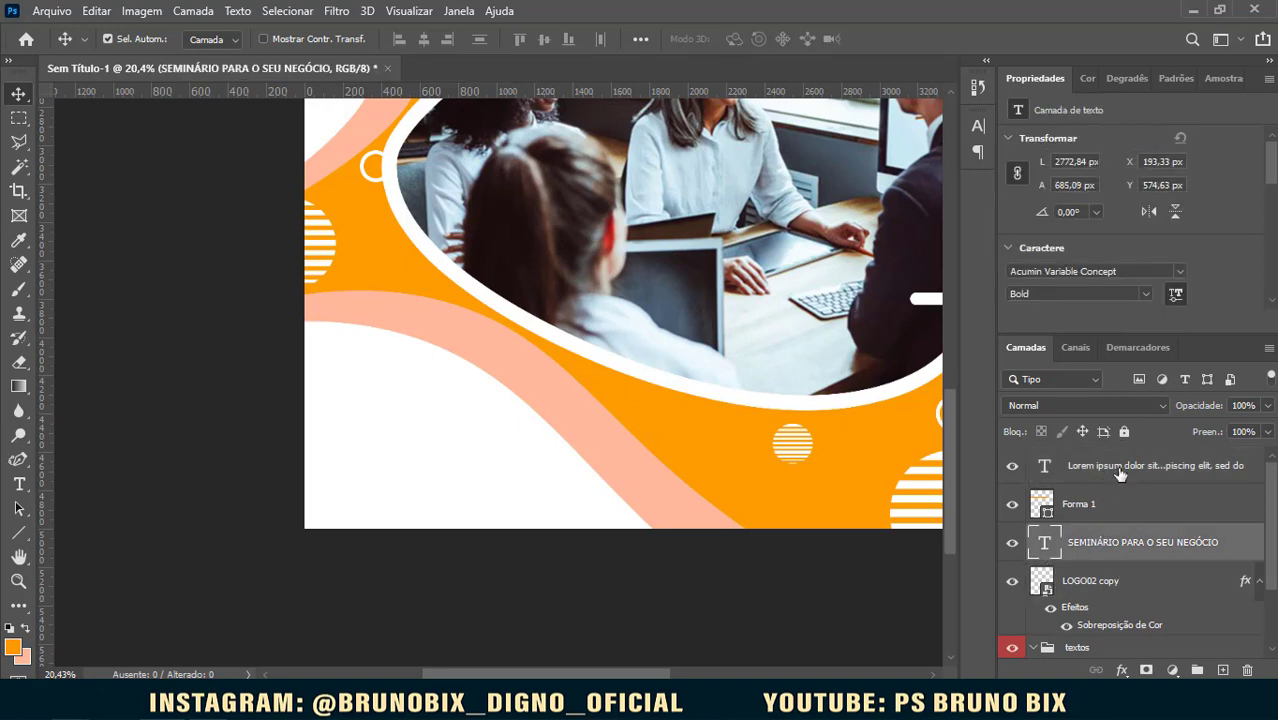
pyautogui.click(1117, 468)
pyautogui.scroll(-1, 1112, 488)
pyautogui.scroll(1, 1112, 488)
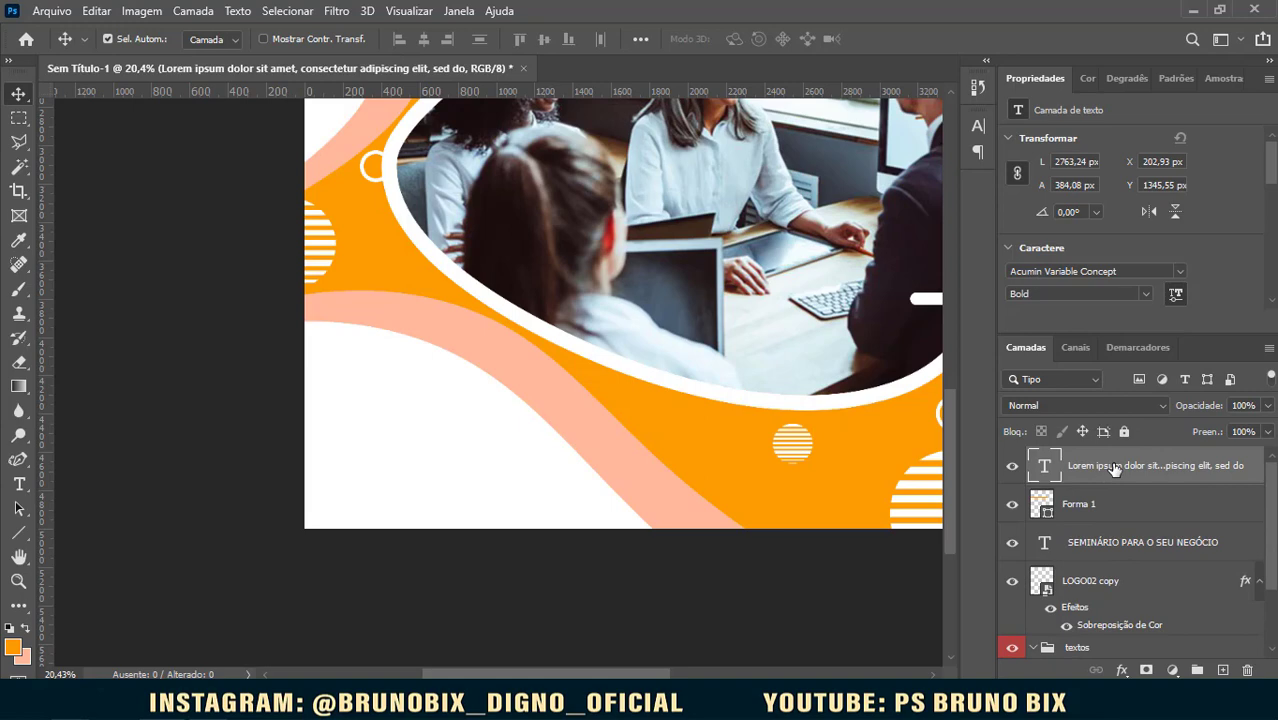
pyautogui.keyDown('shift'); pyautogui.click(1125, 585); pyautogui.keyUp('shift')
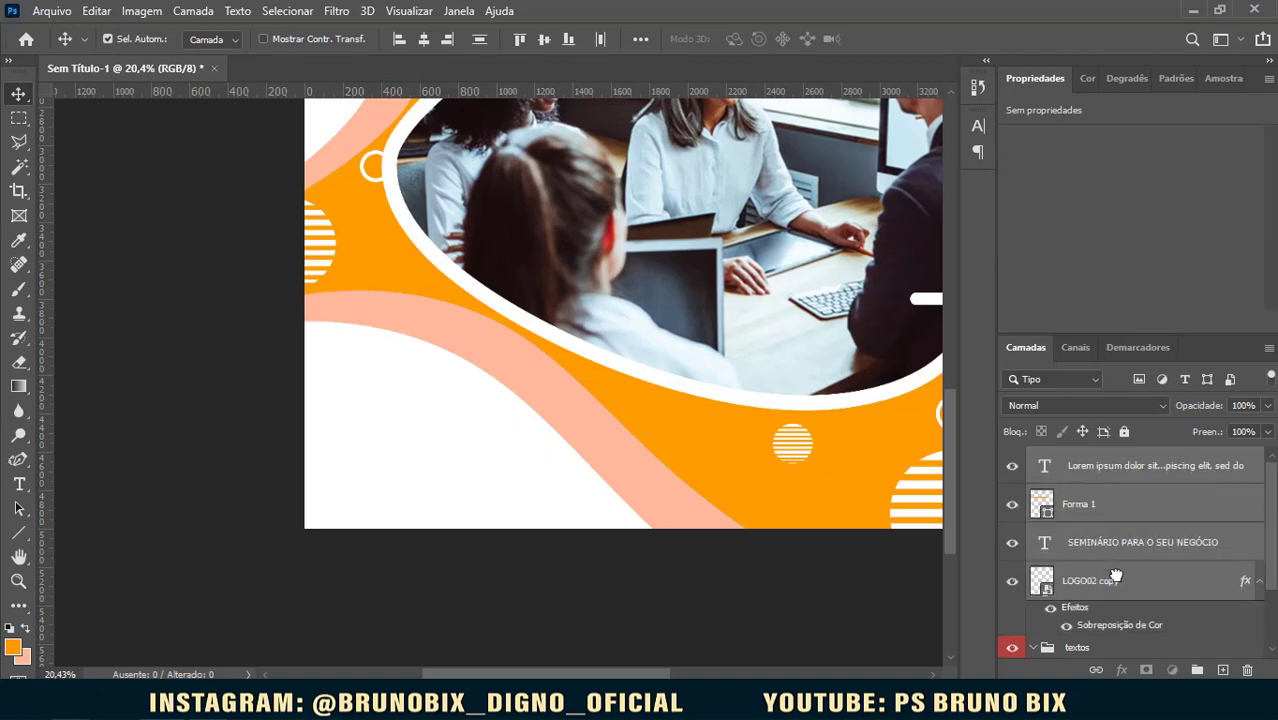
pyautogui.moveTo(1130, 574); pyautogui.dragTo(1096, 650)
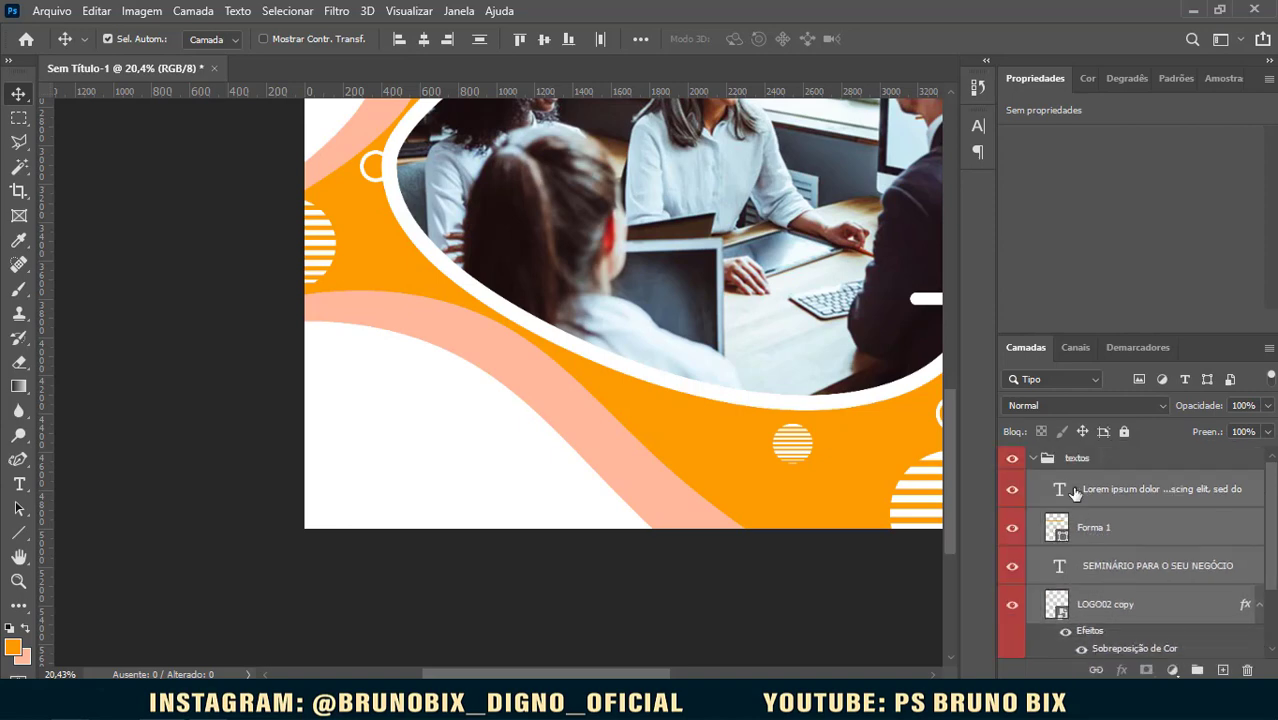
pyautogui.click(1035, 458)
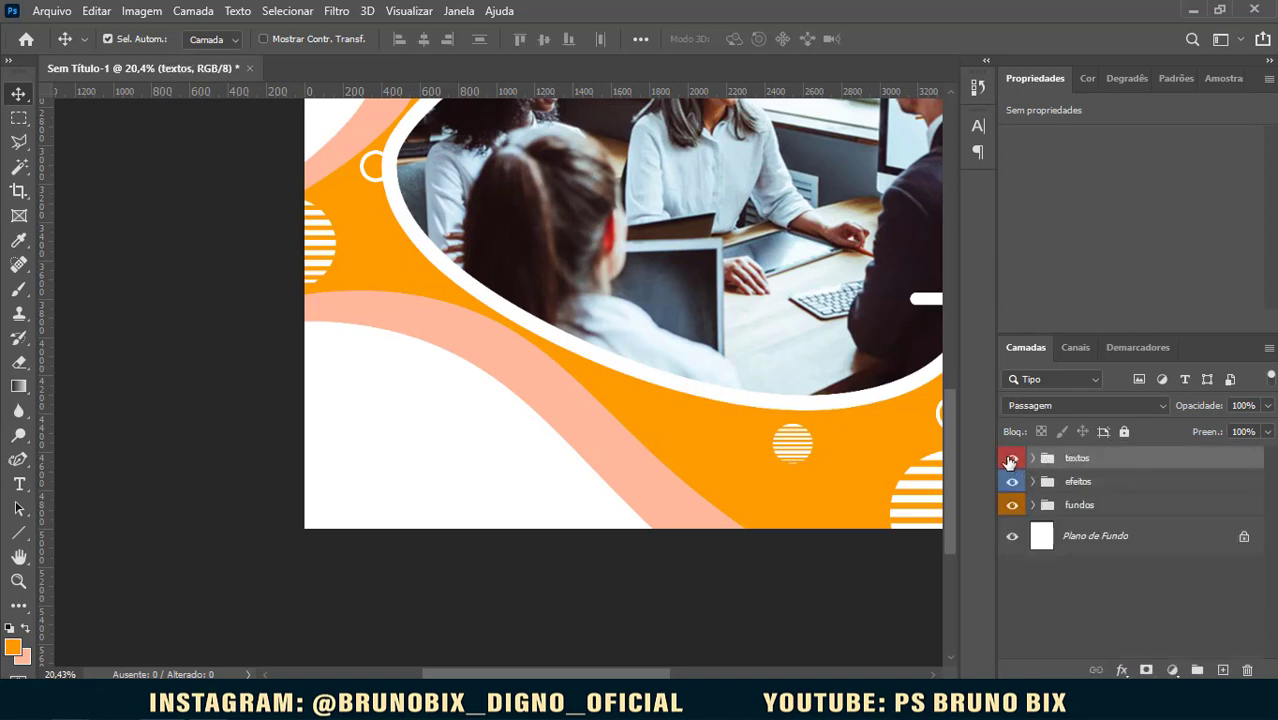
pyautogui.scroll(-3, 758, 404)
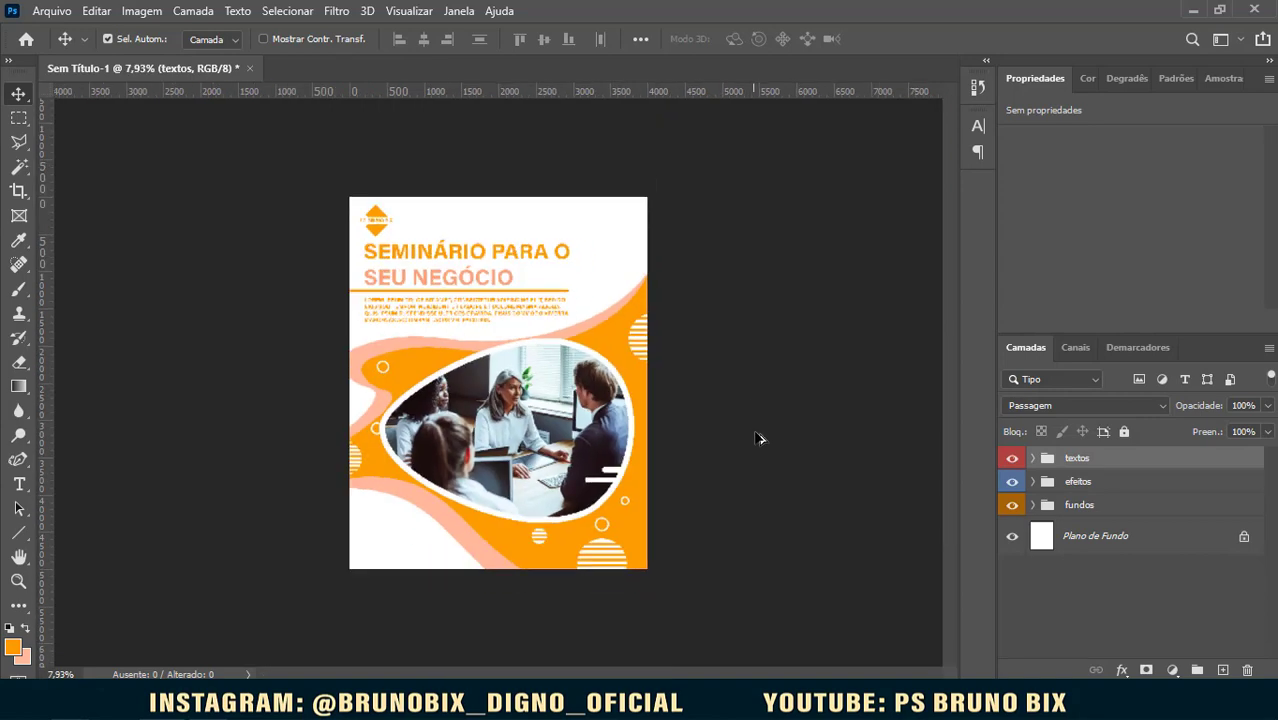
pyautogui.click(1010, 460)
pyautogui.click(1010, 460)
# Step: Create a layer group named ICONES above the textos group and give it a violet colour label
pyautogui.click(1196, 670)
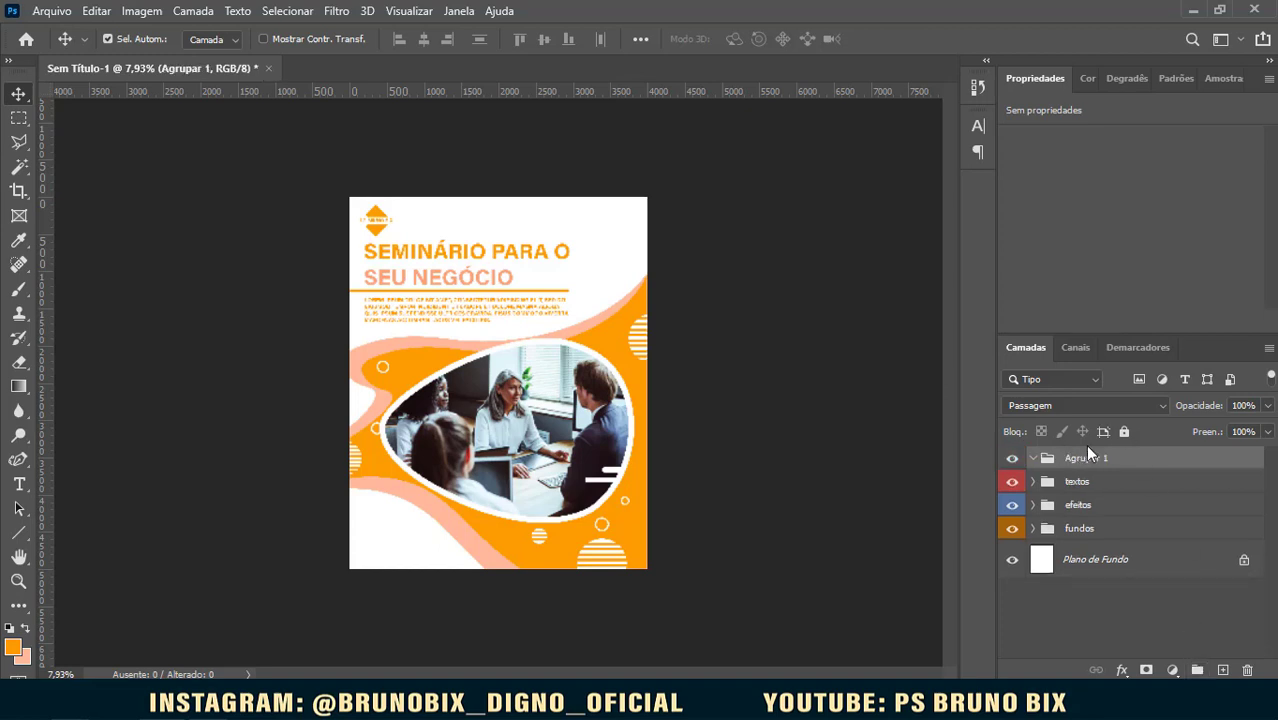
pyautogui.doubleClick(1087, 459)
pyautogui.write('l')
pyautogui.write('CONES')
pyautogui.press('Return')
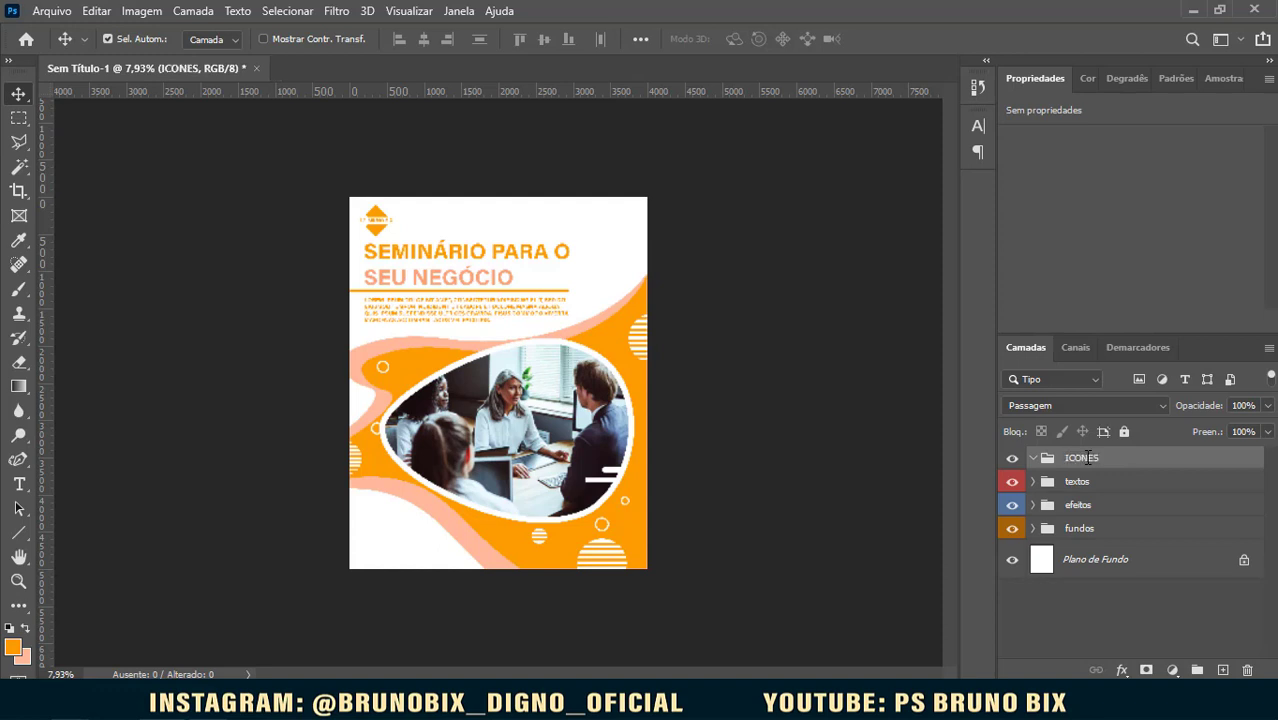
pyautogui.rightClick(1087, 459)
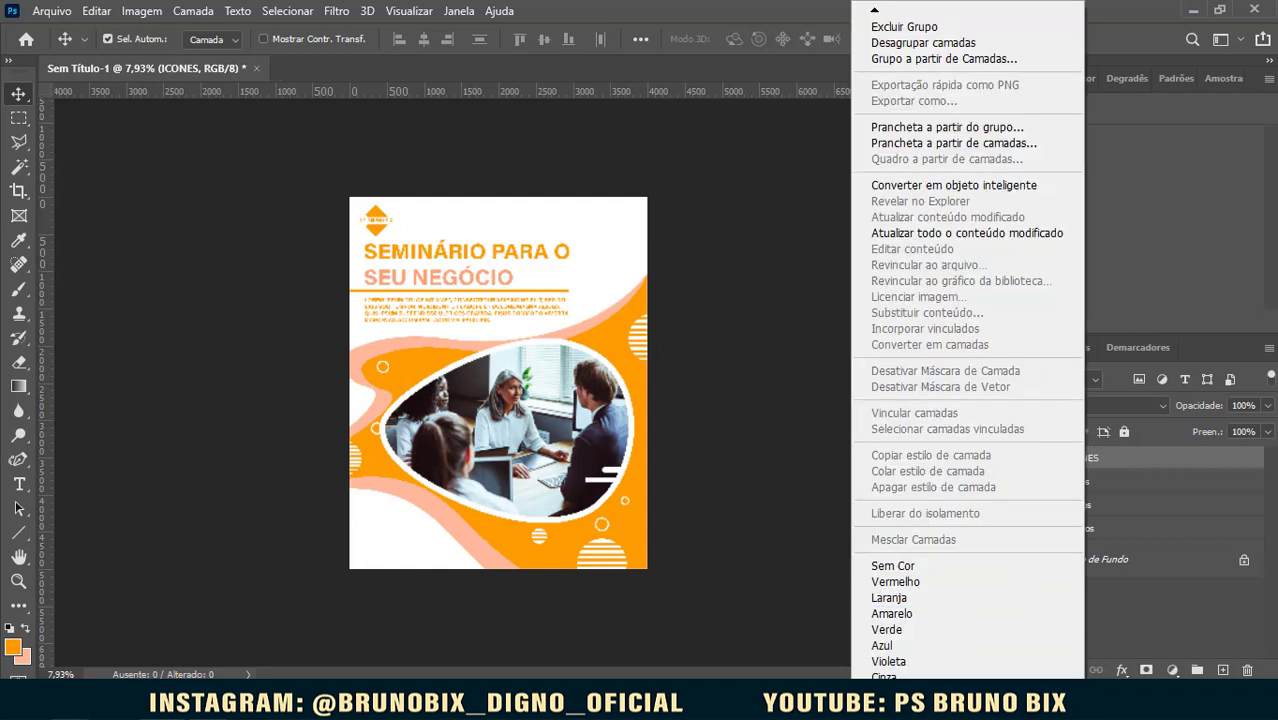
pyautogui.click(889, 660)
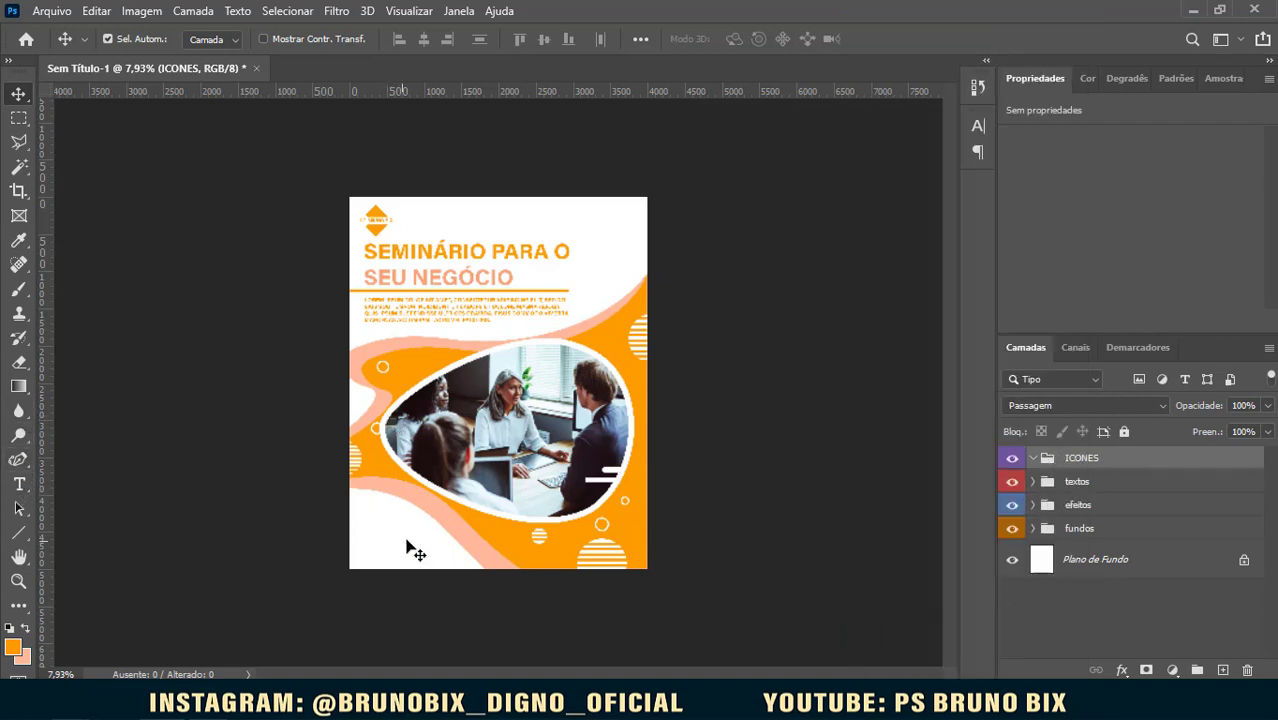
# Step: Switch to the 02 folder in File Explorer and place the calendar, clock and location pin PNGs over the flyer's lower-left area
pyautogui.scroll(5, 412, 545)
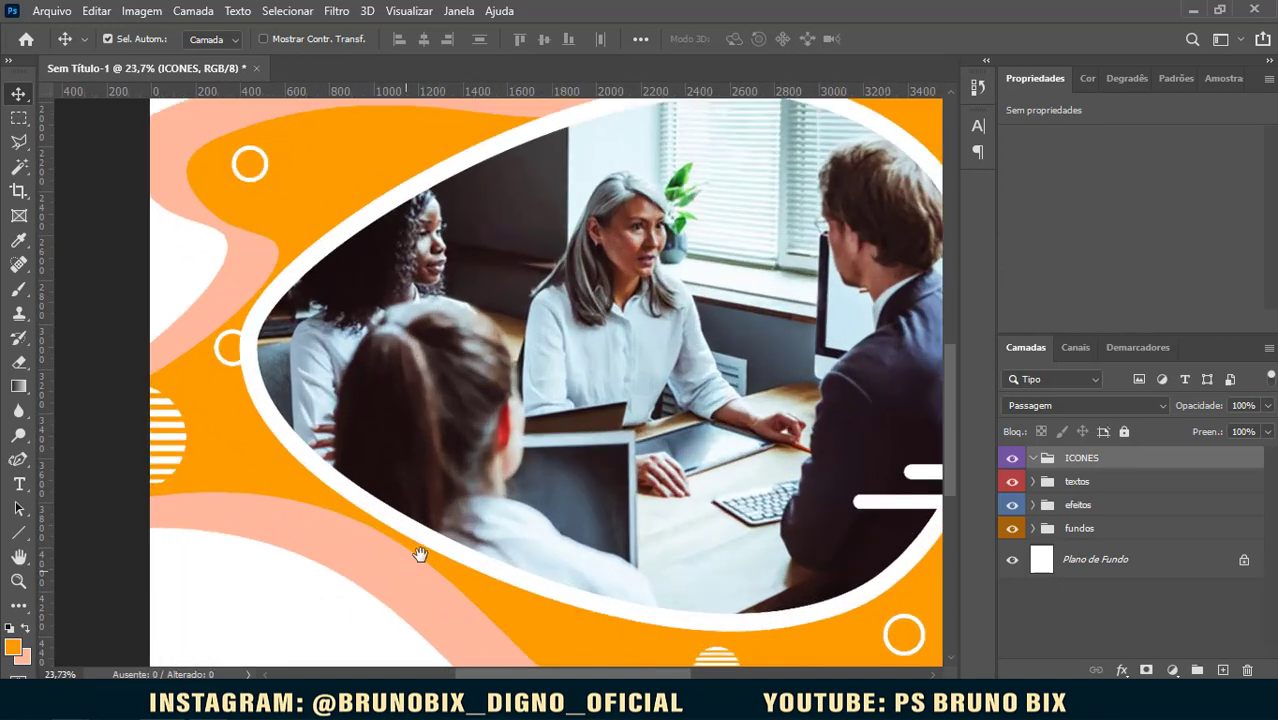
pyautogui.moveTo(420, 555); pyautogui.dragTo(585, 300)
pyautogui.scroll(1, 456, 414)
pyautogui.moveTo(483, 416); pyautogui.dragTo(510, 371)
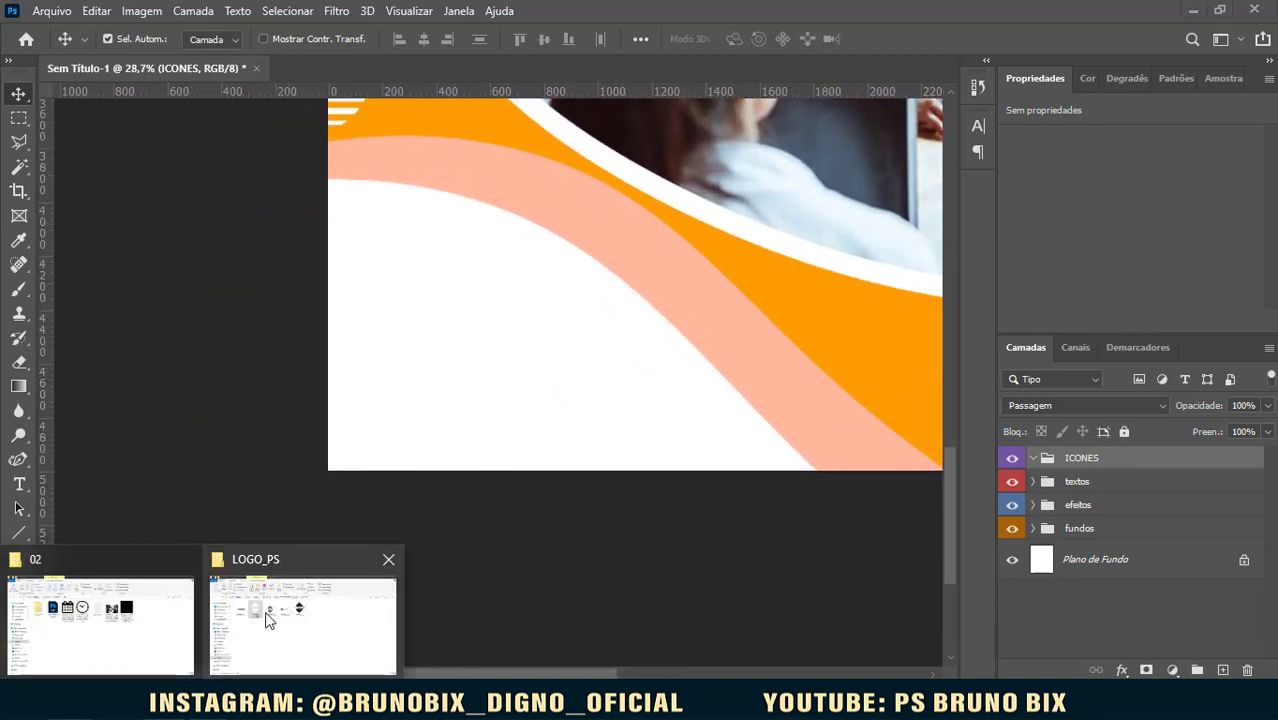
pyautogui.click(103, 625)
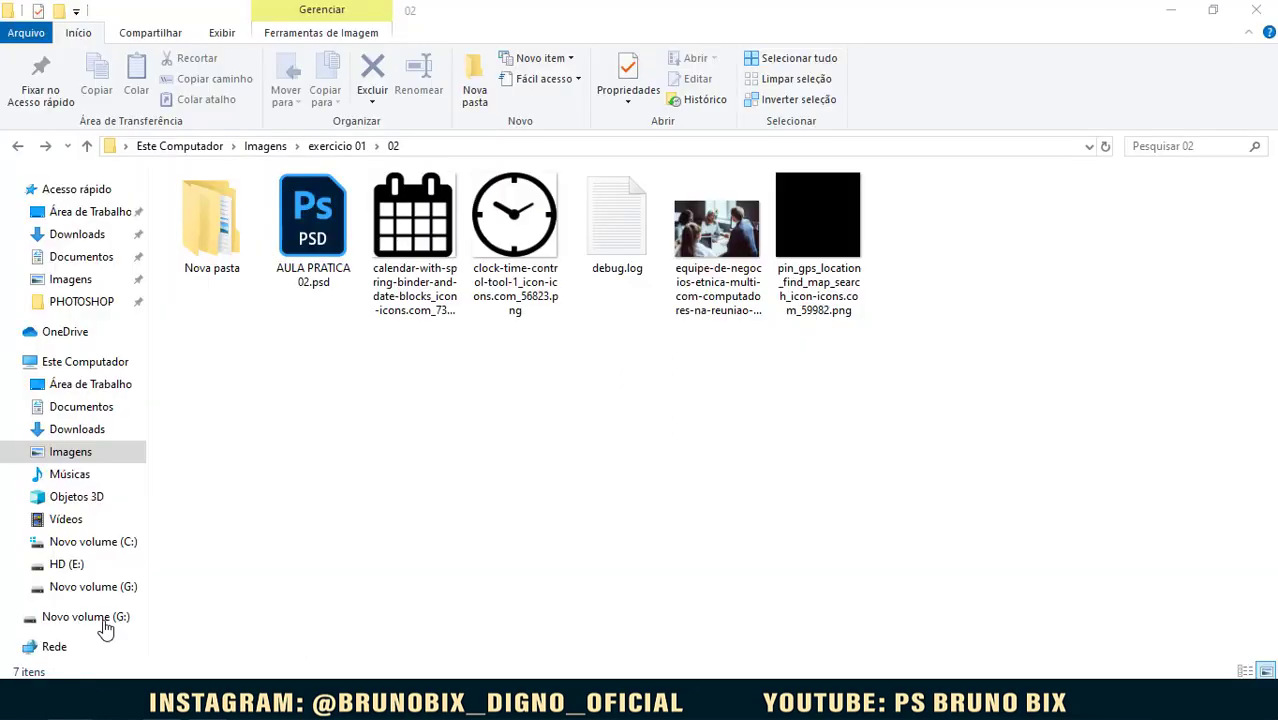
pyautogui.click(793, 218)
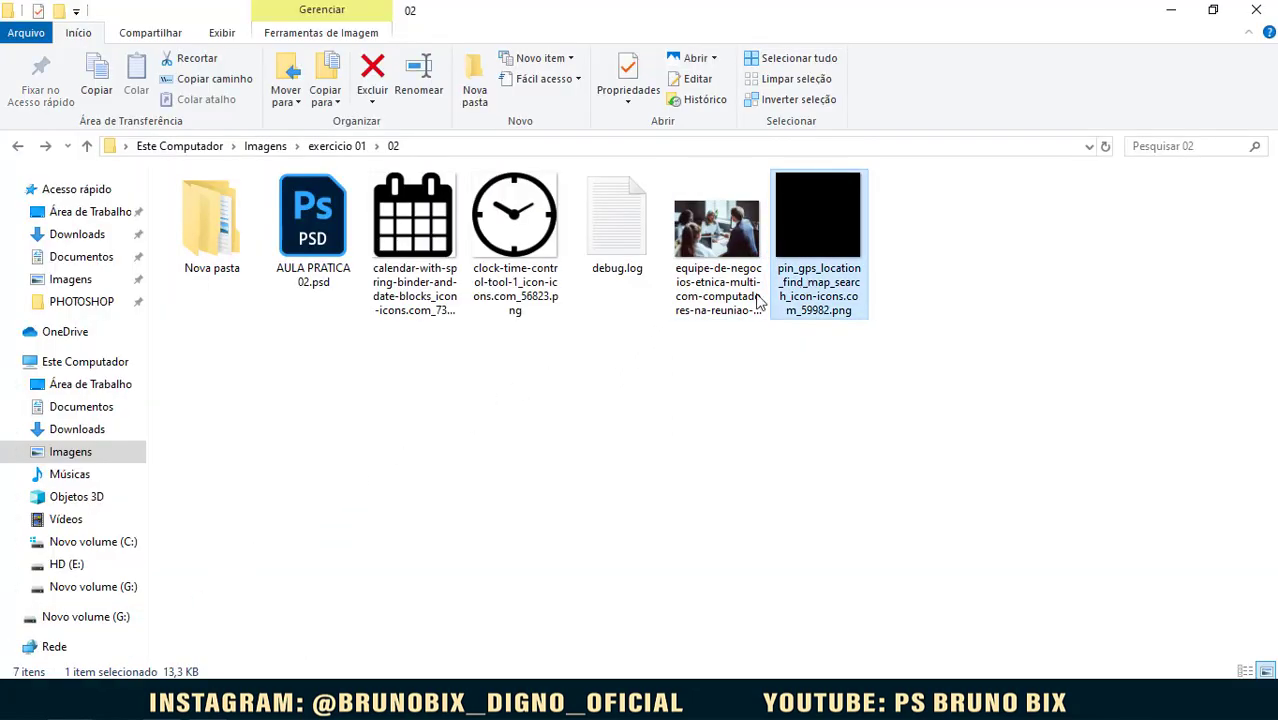
pyautogui.keyDown('ctrl'); pyautogui.click(520, 250); pyautogui.keyUp('ctrl')
pyautogui.keyDown('ctrl'); pyautogui.click(449, 283); pyautogui.keyUp('ctrl')
pyautogui.moveTo(449, 283); pyautogui.dragTo(456, 257)
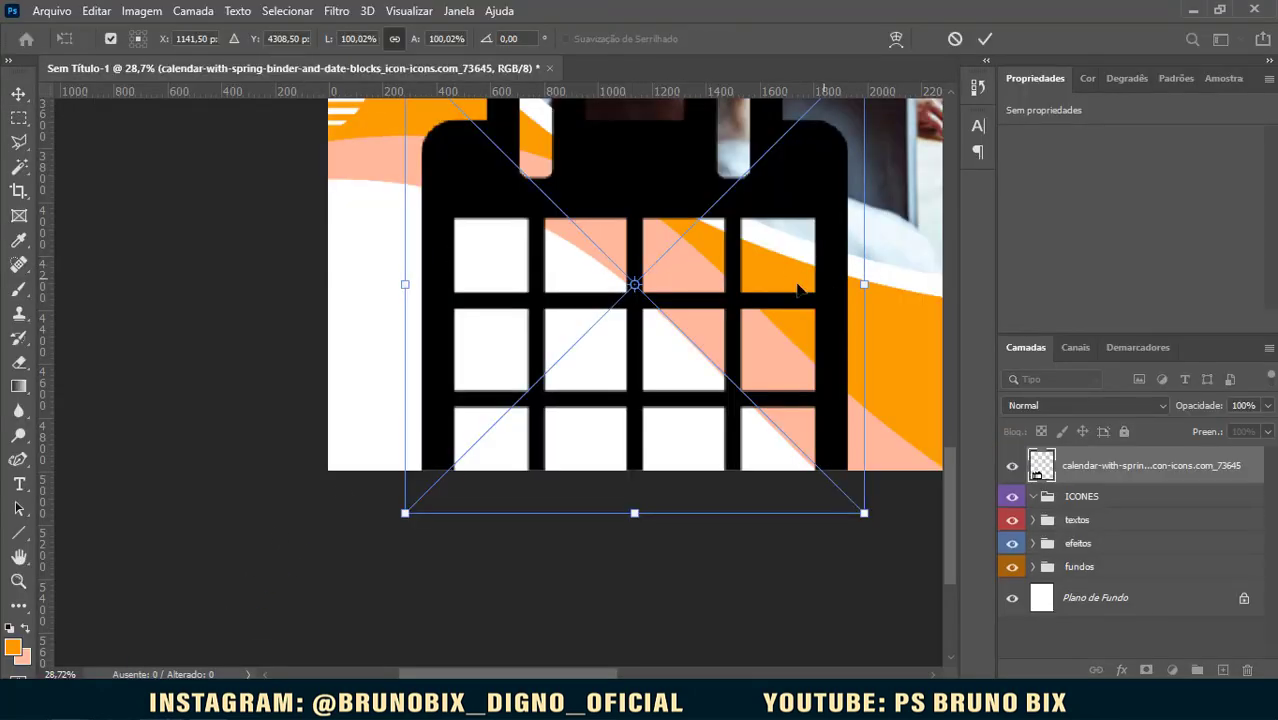
pyautogui.press('Return')
pyautogui.press('Return')
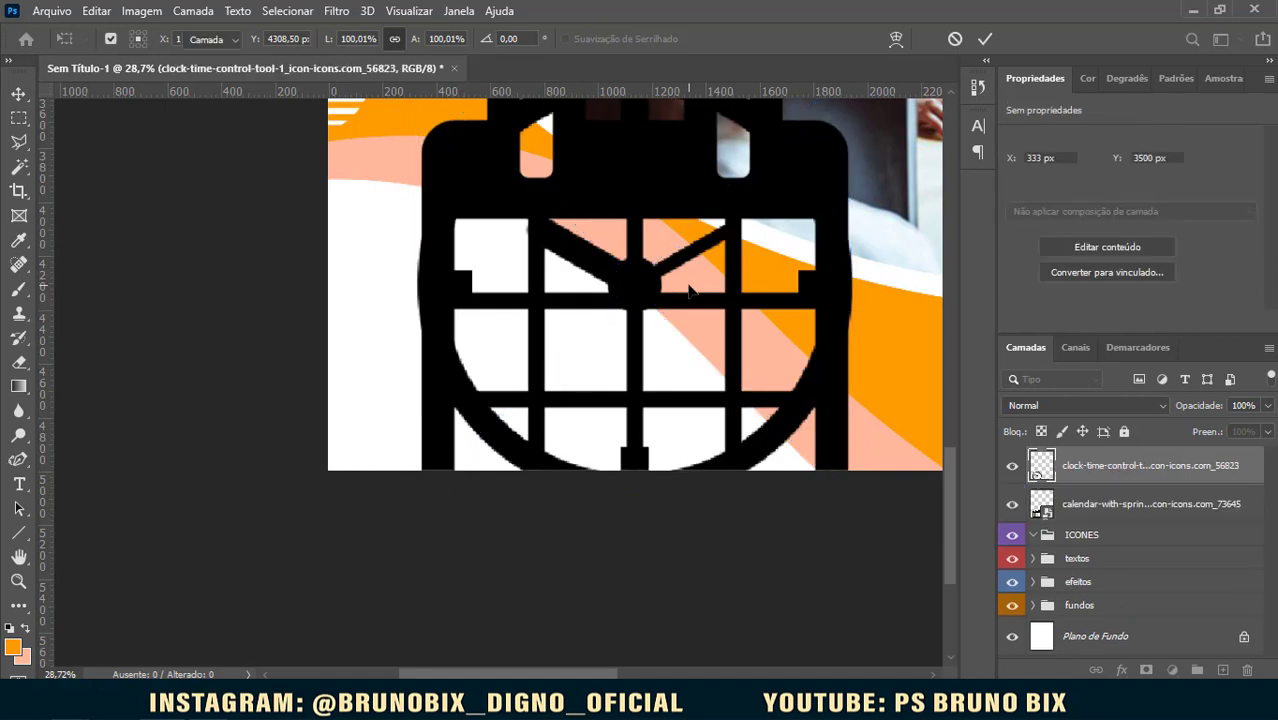
pyautogui.moveTo(663, 262); pyautogui.dragTo(940, 72)
pyautogui.moveTo(712, 428); pyautogui.dragTo(599, 376)
pyautogui.press('Return')
# Step: Scale the calendar, clock and pin icons down together to about 15.5%
pyautogui.scroll(-5, 651, 536)
pyautogui.scroll(-1, 651, 539)
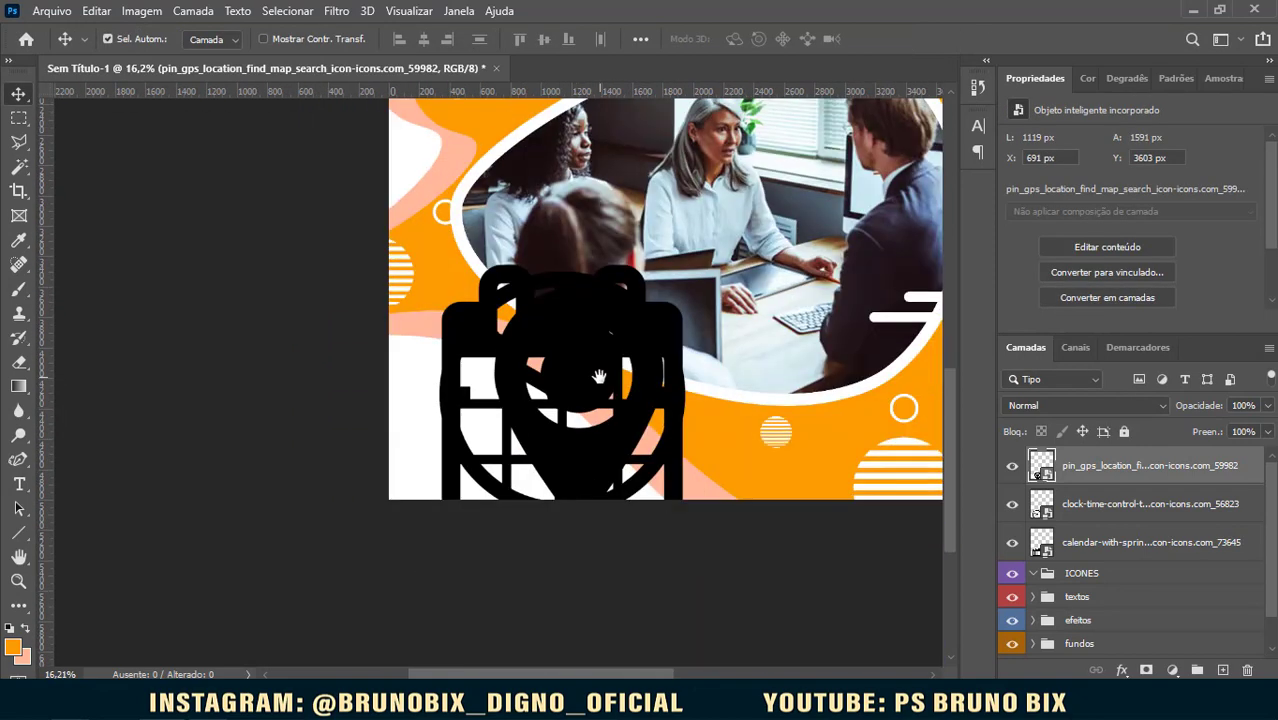
pyautogui.keyDown('shift'); pyautogui.click(1108, 510); pyautogui.keyUp('shift')
pyautogui.keyDown('shift'); pyautogui.click(1118, 540); pyautogui.keyUp('shift')
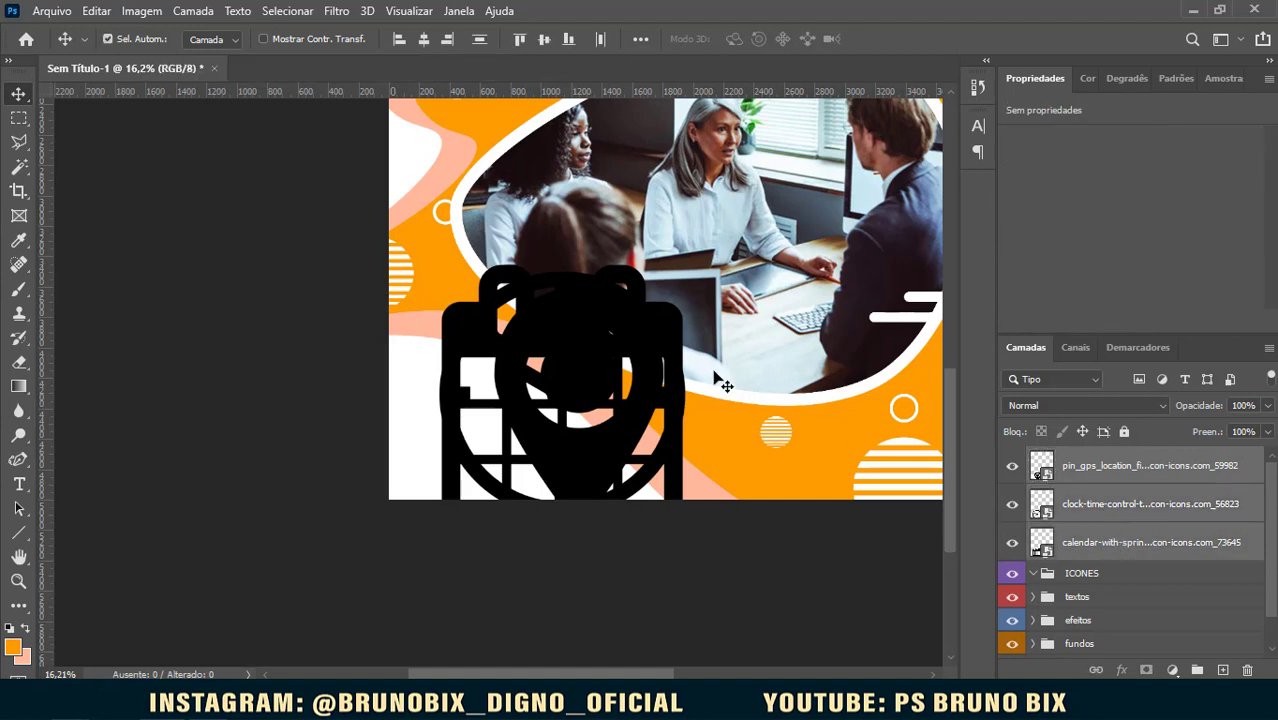
pyautogui.hotkey('ctrl', 't')
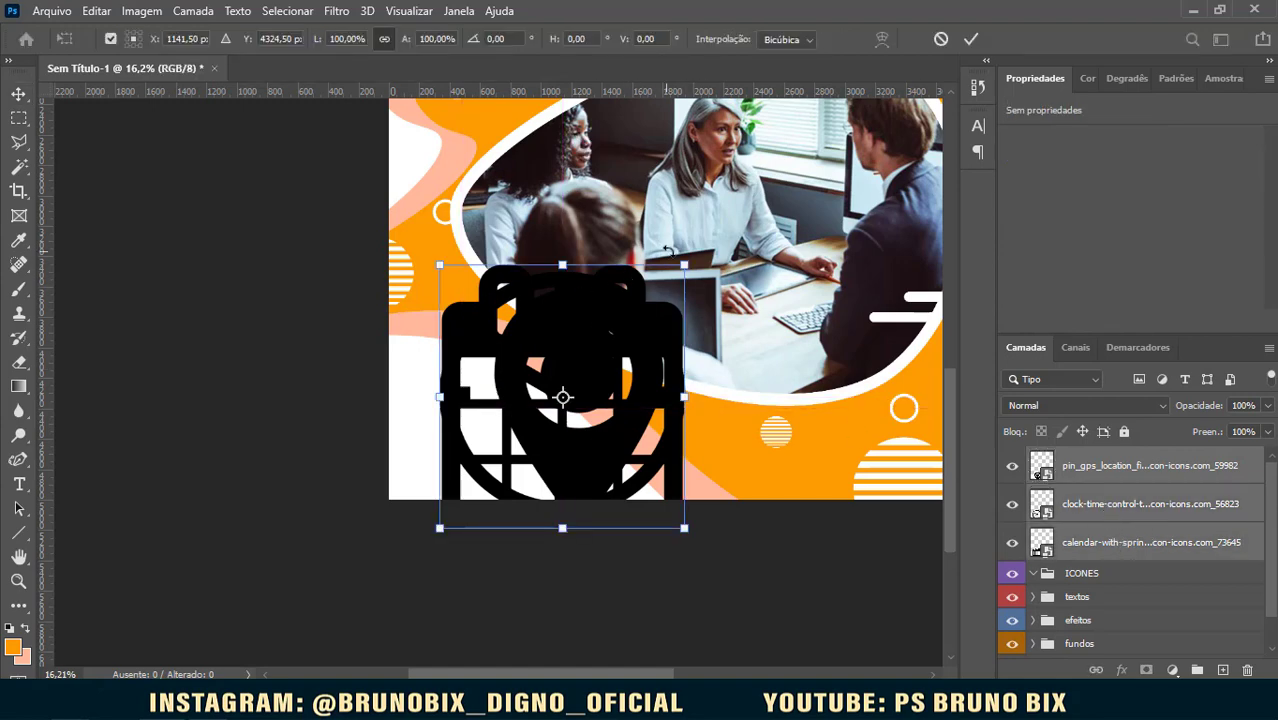
pyautogui.moveTo(690, 255); pyautogui.dragTo(584, 474)
# Step: Move the stacked icons into the flyer's lower-left white area, shrink them to about 10.6% and commit the transform
pyautogui.scroll(8, 562, 525)
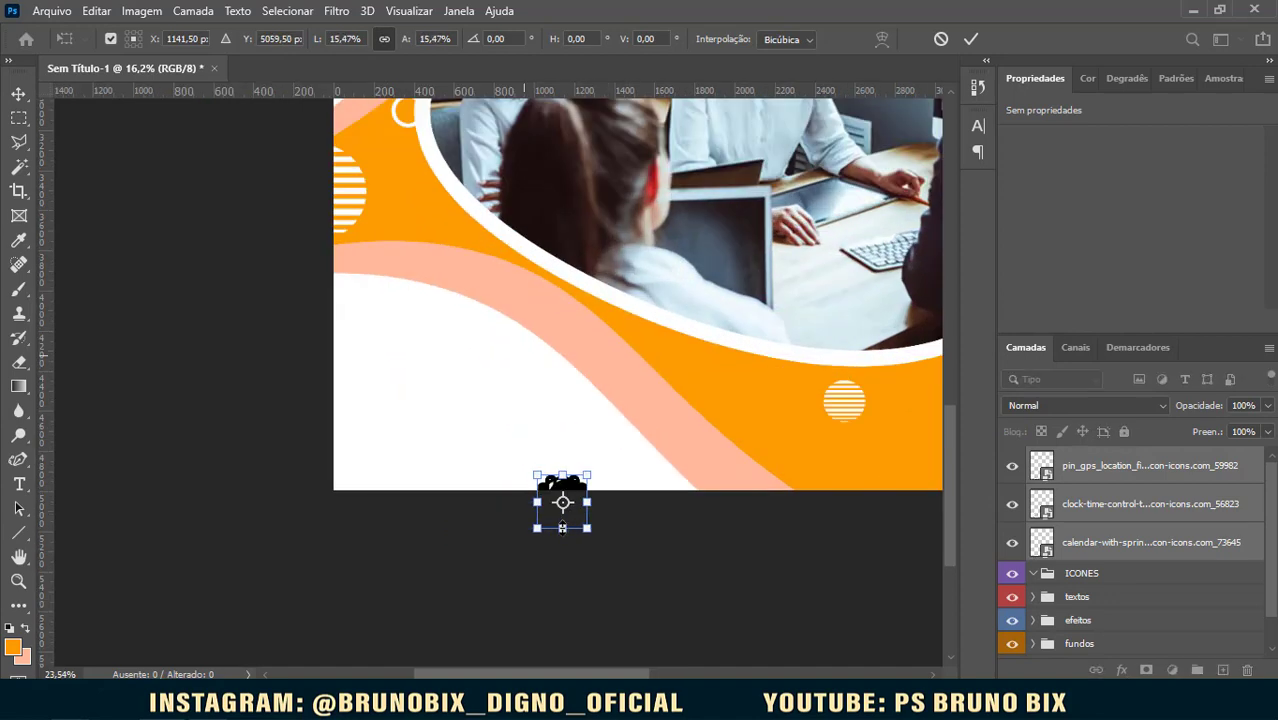
pyautogui.hotkey('alt', 'space')
pyautogui.click(559, 436)
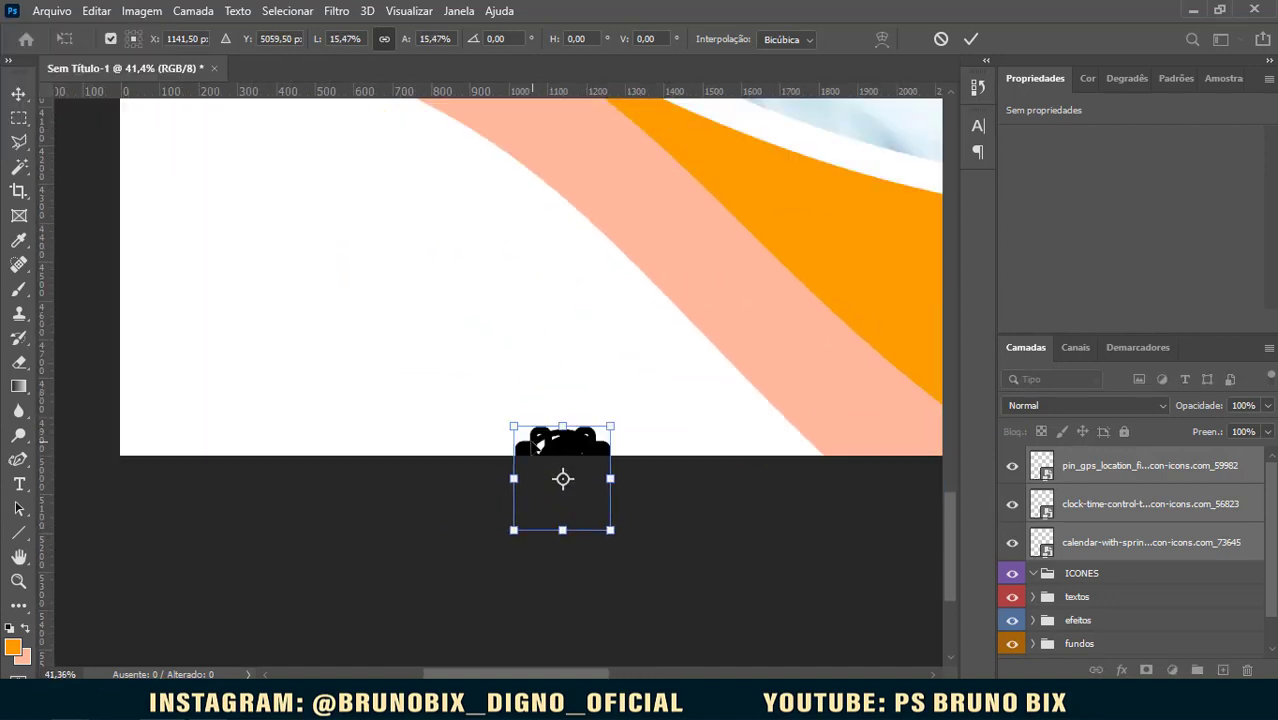
pyautogui.moveTo(562, 478); pyautogui.dragTo(310, 188)
pyautogui.scroll(5, 530, 490)
pyautogui.hscroll(-4, 530, 490)
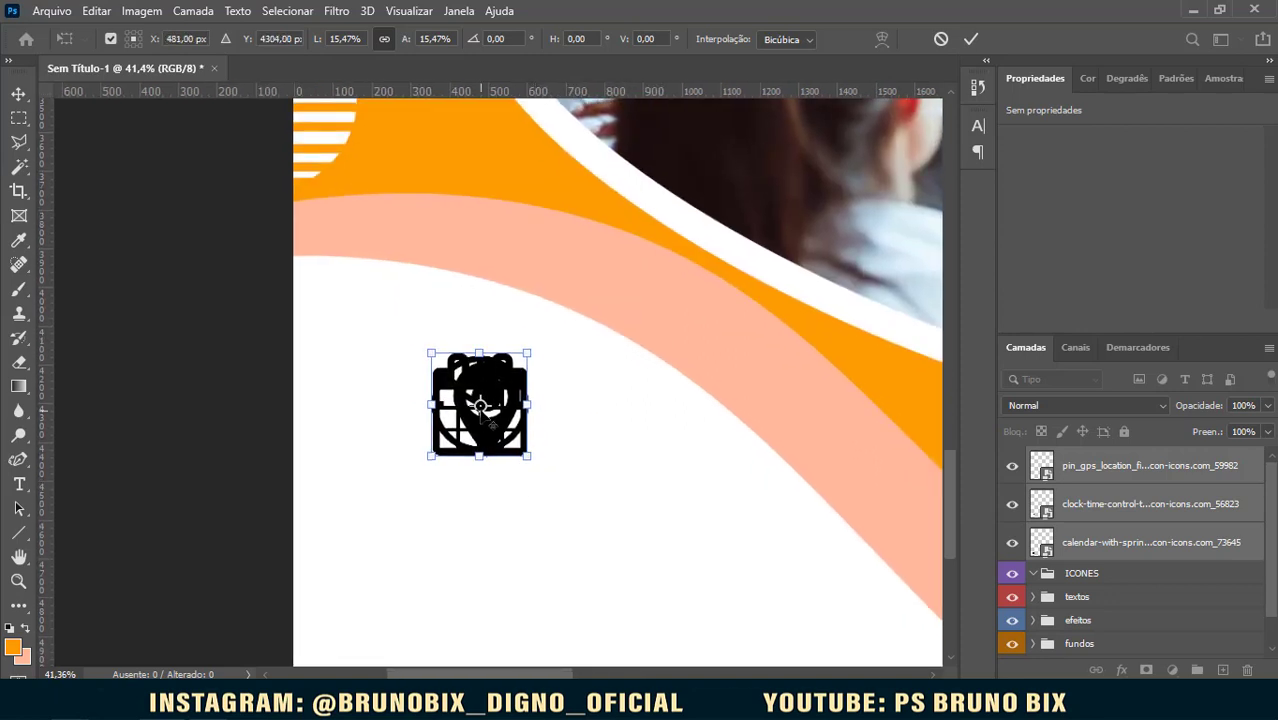
pyautogui.moveTo(490, 422); pyautogui.dragTo(452, 406)
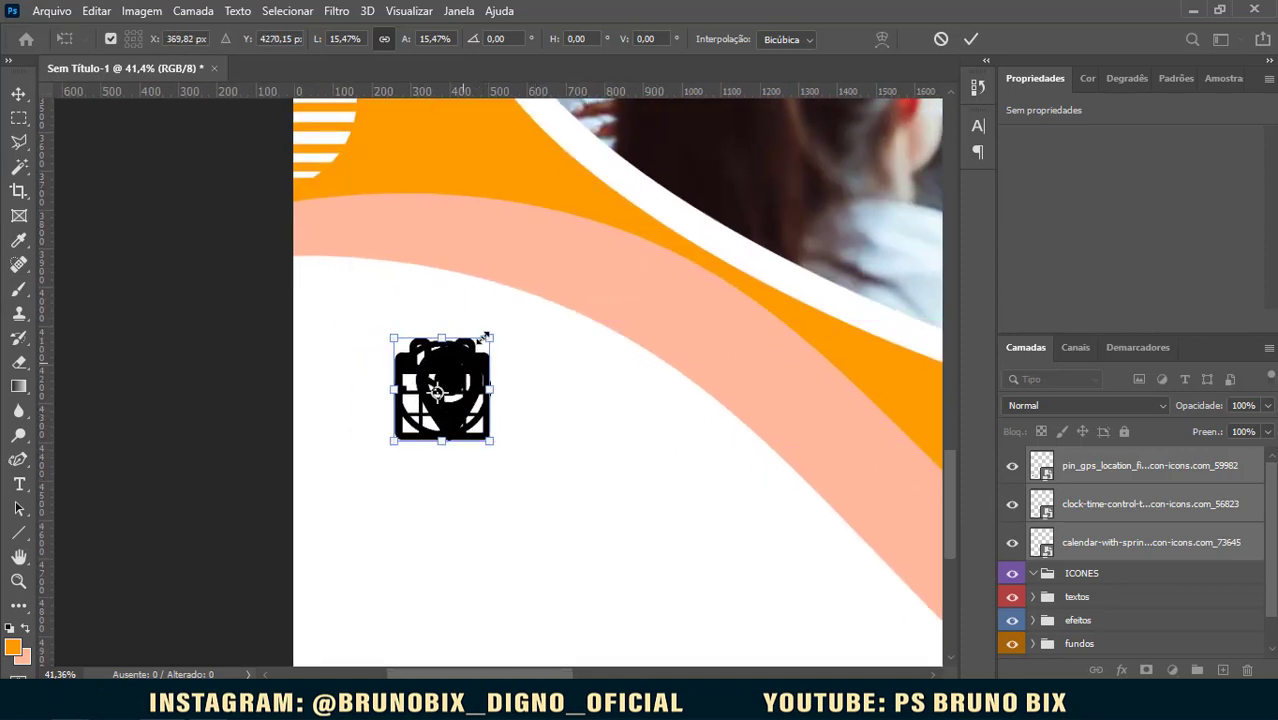
pyautogui.moveTo(484, 339); pyautogui.dragTo(463, 372)
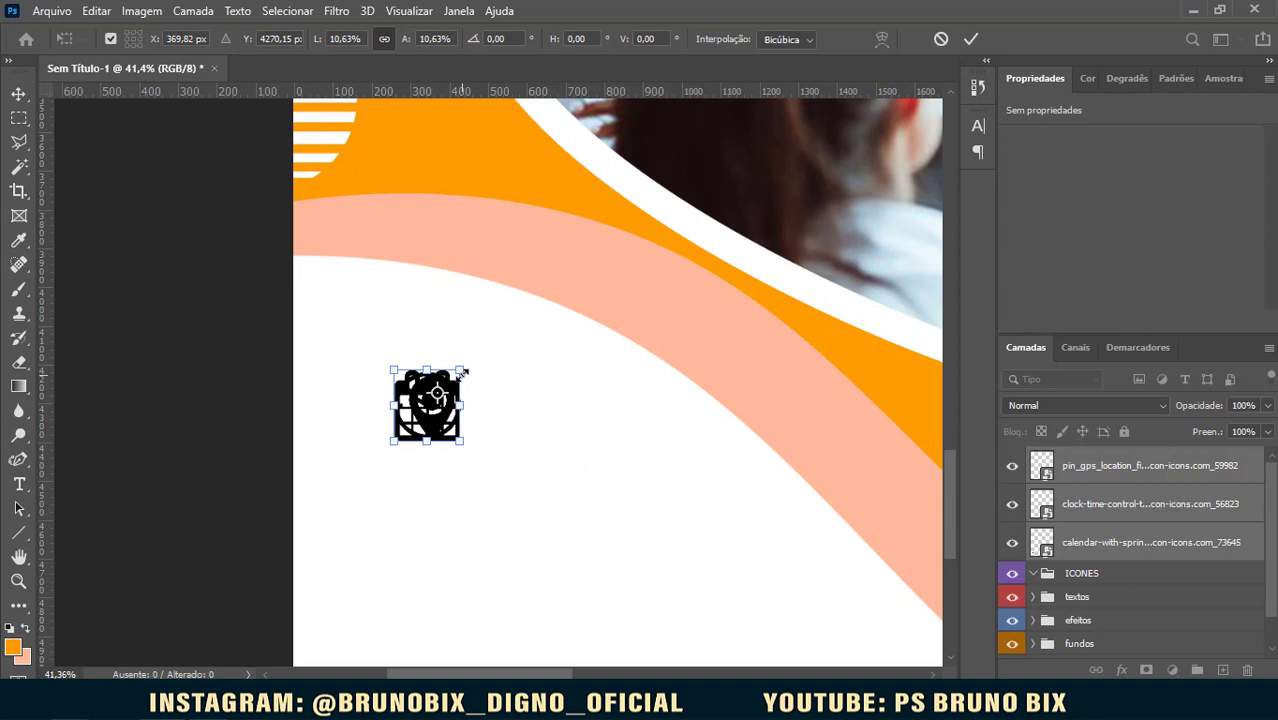
pyautogui.press('Return')
pyautogui.click(500, 452)
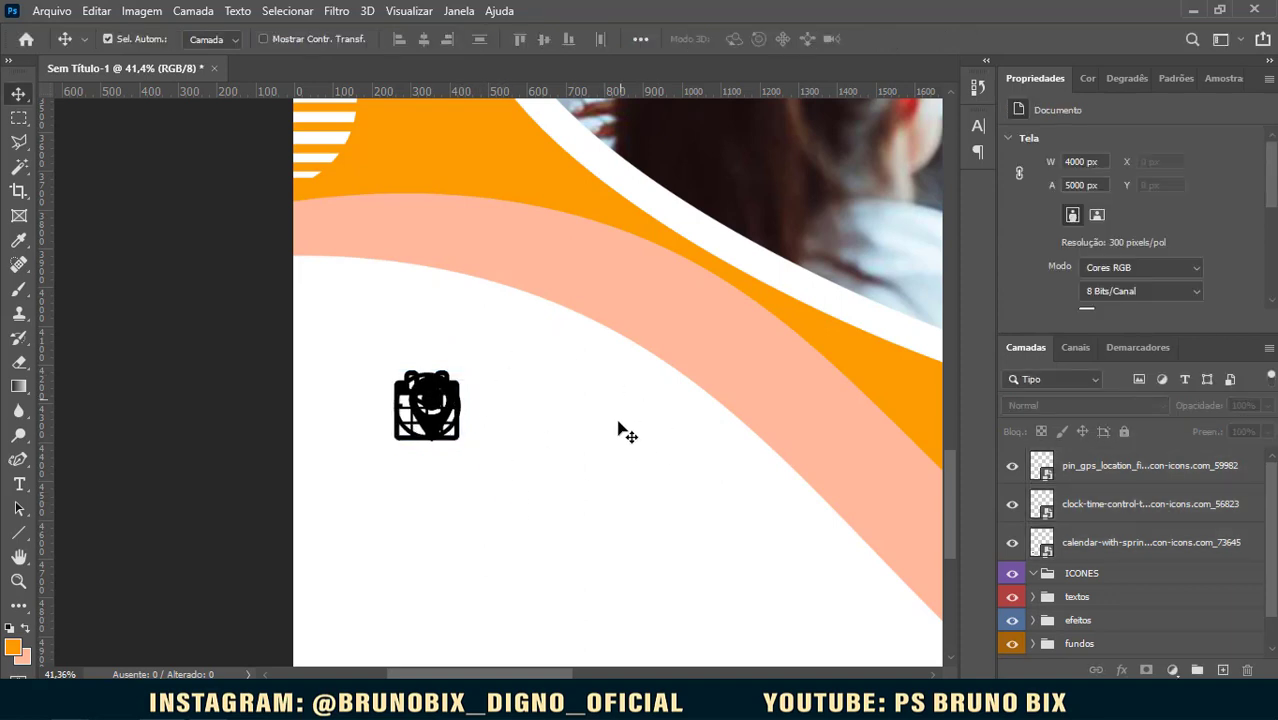
# Step: Separate the stacked icons into a column, with the pin near the page's bottom edge and the clock midway below the calendar
pyautogui.click(1168, 474)
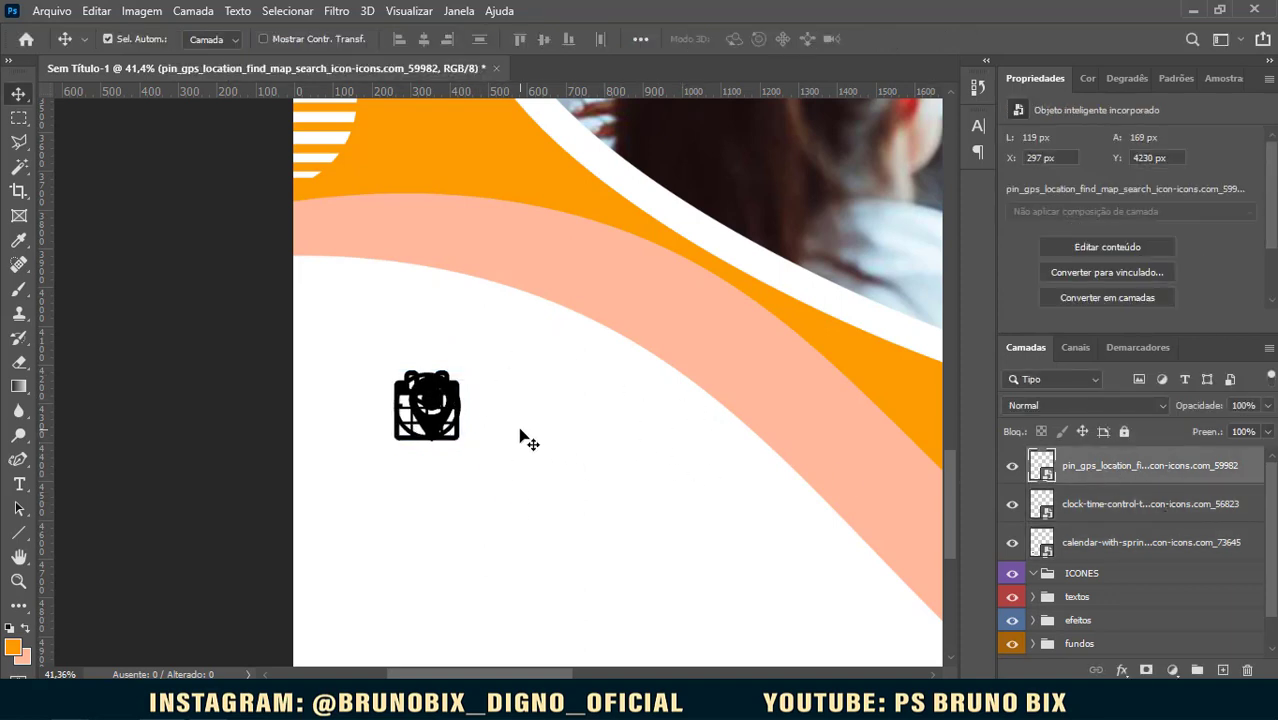
pyautogui.moveTo(471, 428); pyautogui.dragTo(433, 627)
pyautogui.scroll(-2, 700, 550)
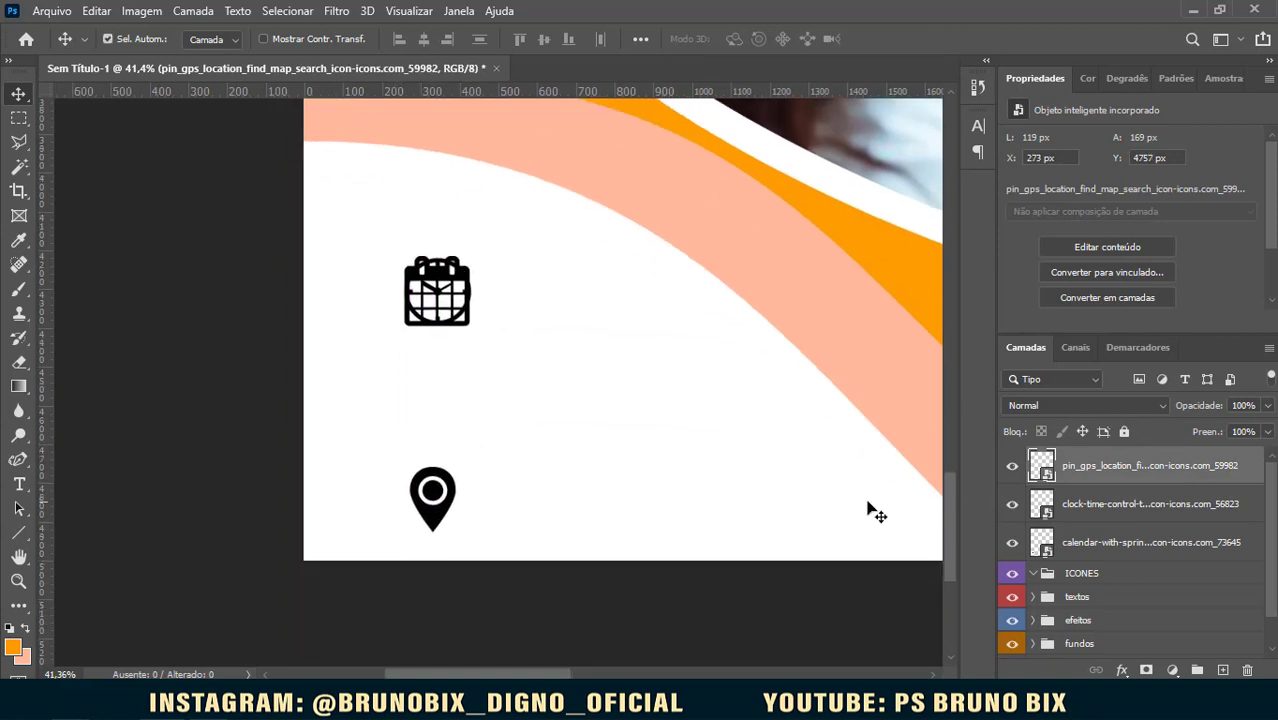
pyautogui.click(1087, 500)
pyautogui.moveTo(676, 391); pyautogui.dragTo(453, 398)
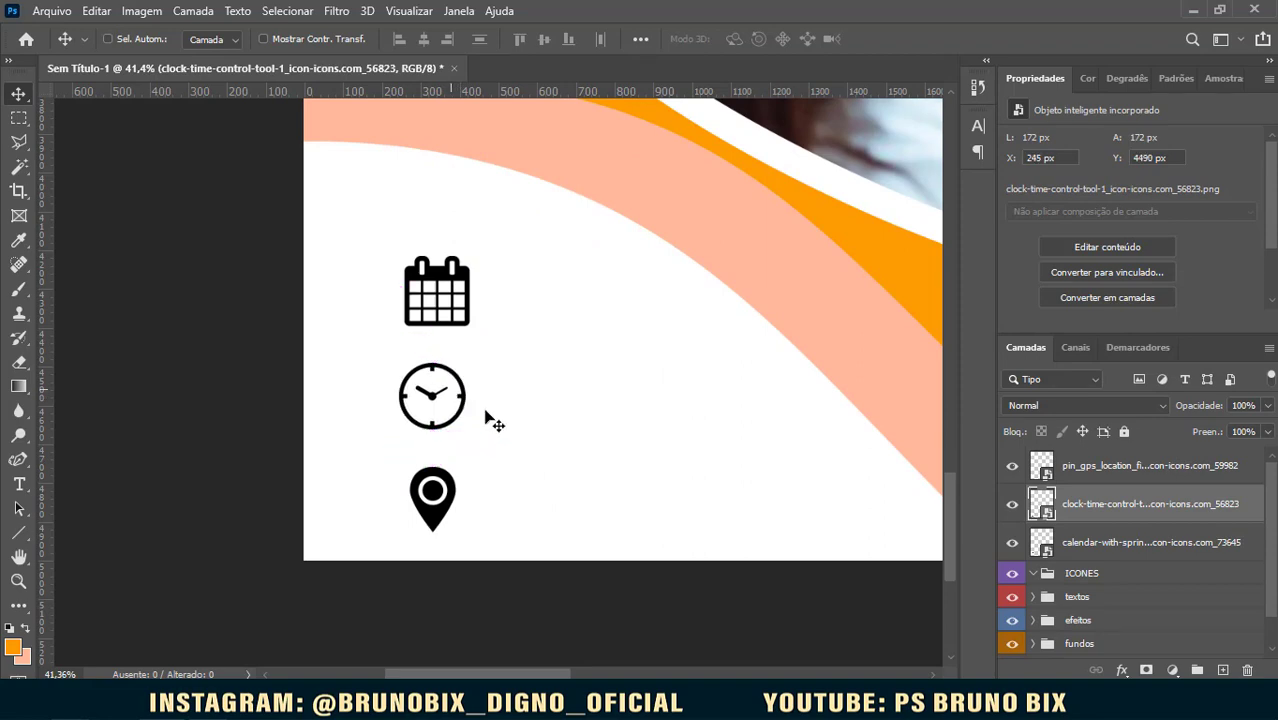
# Step: Select the calendar, clock and pin icon layers and scale them down together to 72.76%
pyautogui.scroll(-2, 485, 418)
pyautogui.scroll(-2, 488, 464)
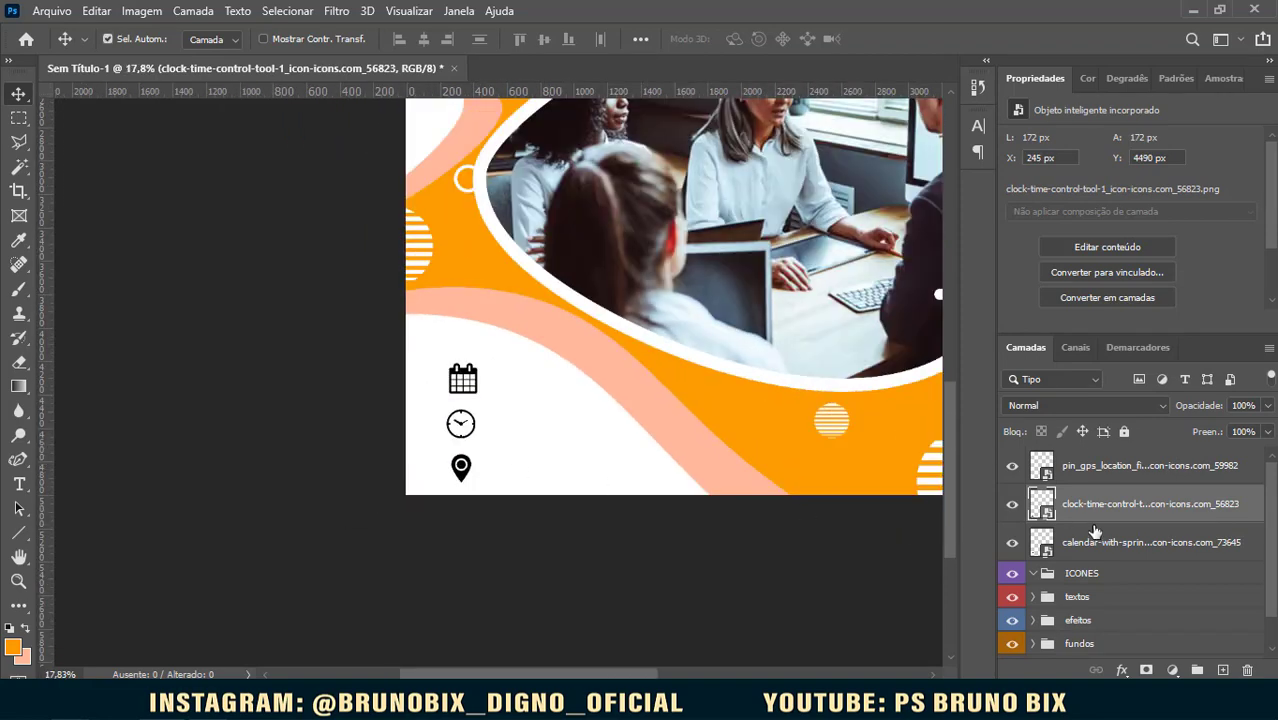
pyautogui.click(1097, 550)
pyautogui.keyDown('ctrl'); pyautogui.click(1100, 466); pyautogui.keyUp('ctrl')
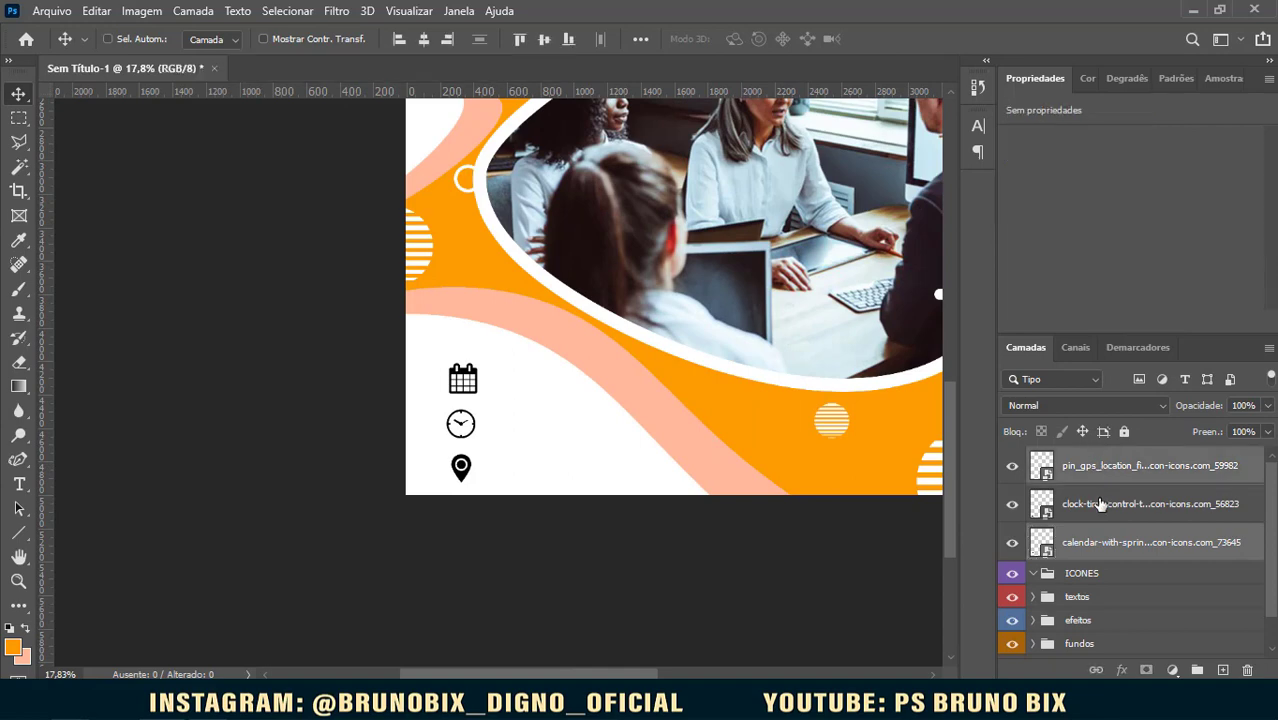
pyautogui.keyDown('ctrl'); pyautogui.click(1098, 503); pyautogui.keyUp('ctrl')
pyautogui.moveTo(575, 410); pyautogui.dragTo(565, 440)
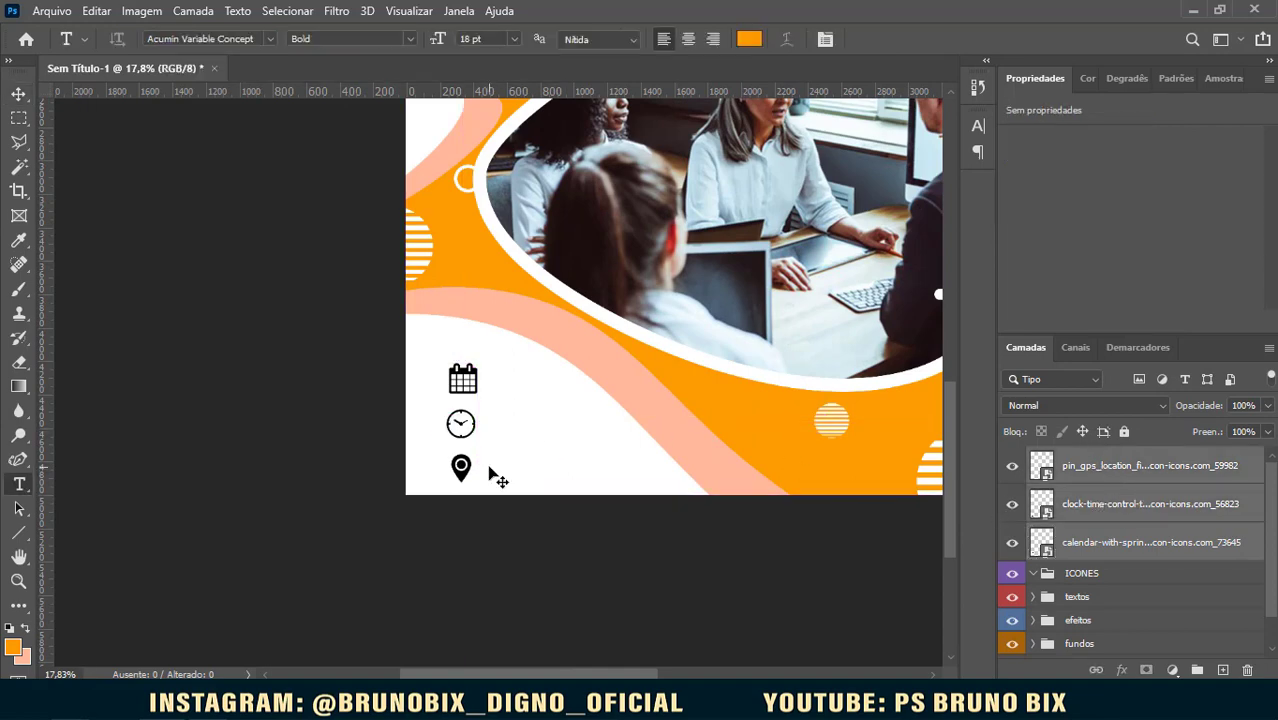
pyautogui.hotkey('ctrl', 't')
pyautogui.moveTo(484, 482); pyautogui.dragTo(466, 453)
pyautogui.press('Return')
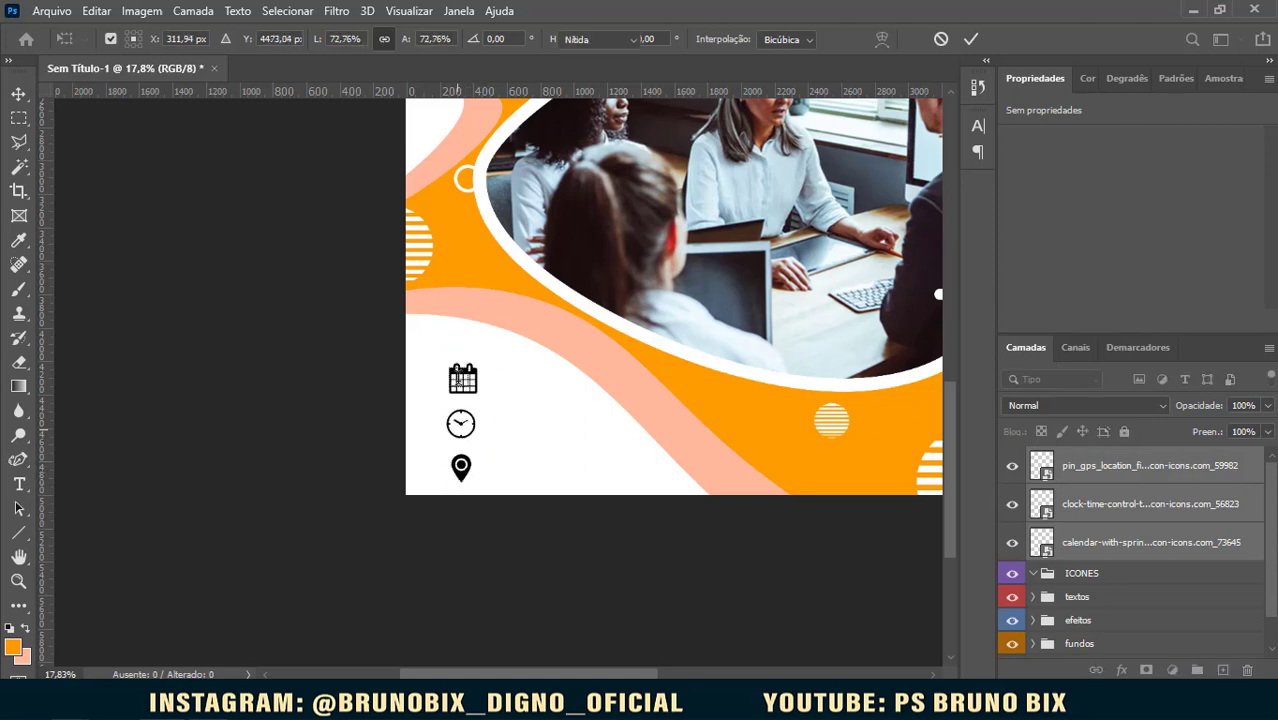
pyautogui.press('t')
pyautogui.click(18, 94)
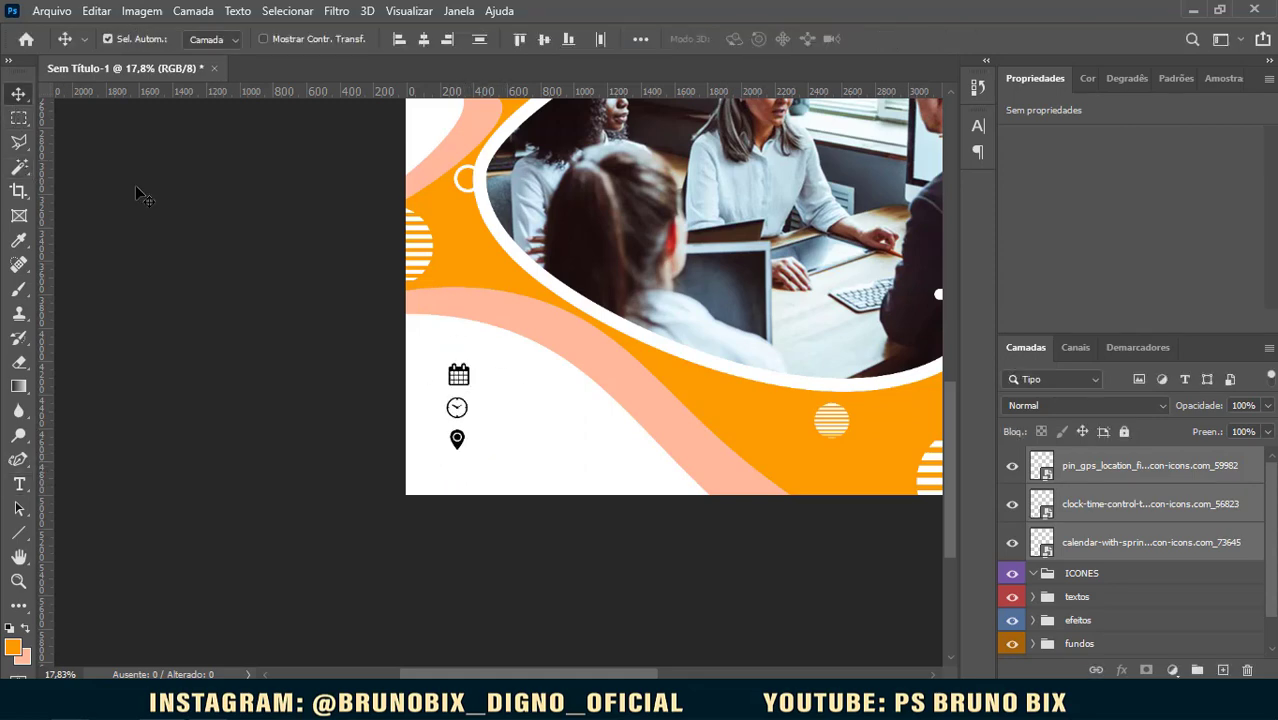
# Step: Pull a vertical guide from the ruler to the left edge of the headline and paragraph text
pyautogui.scroll(-6, 463, 408)
pyautogui.scroll(1, 463, 418)
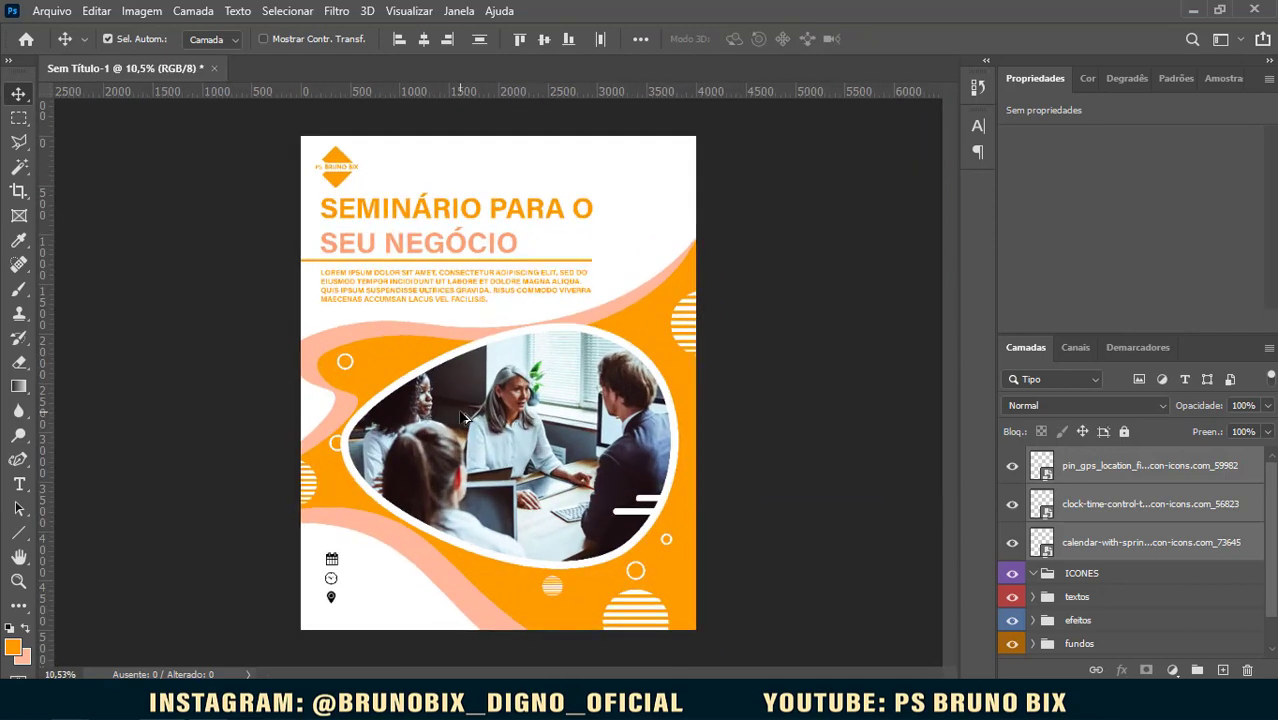
pyautogui.press('ctrl')
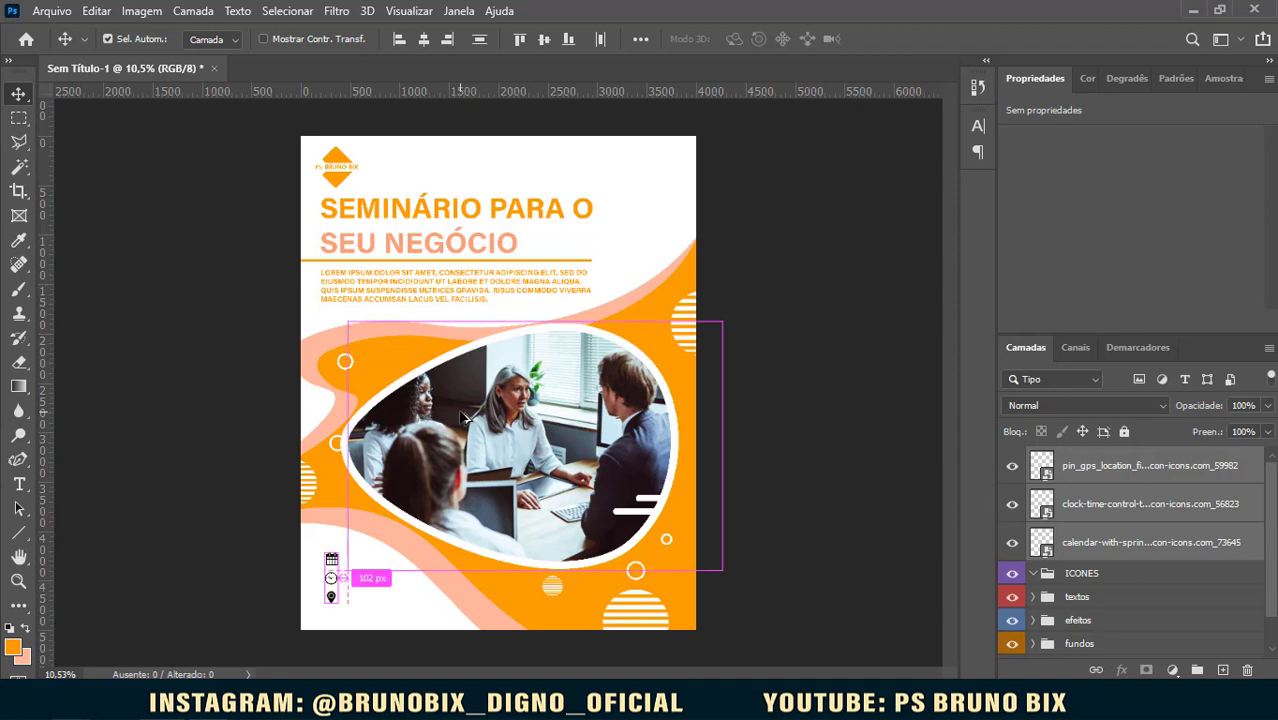
pyautogui.hotkey('ctrl', 'r')
pyautogui.hotkey('ctrl', 'r')
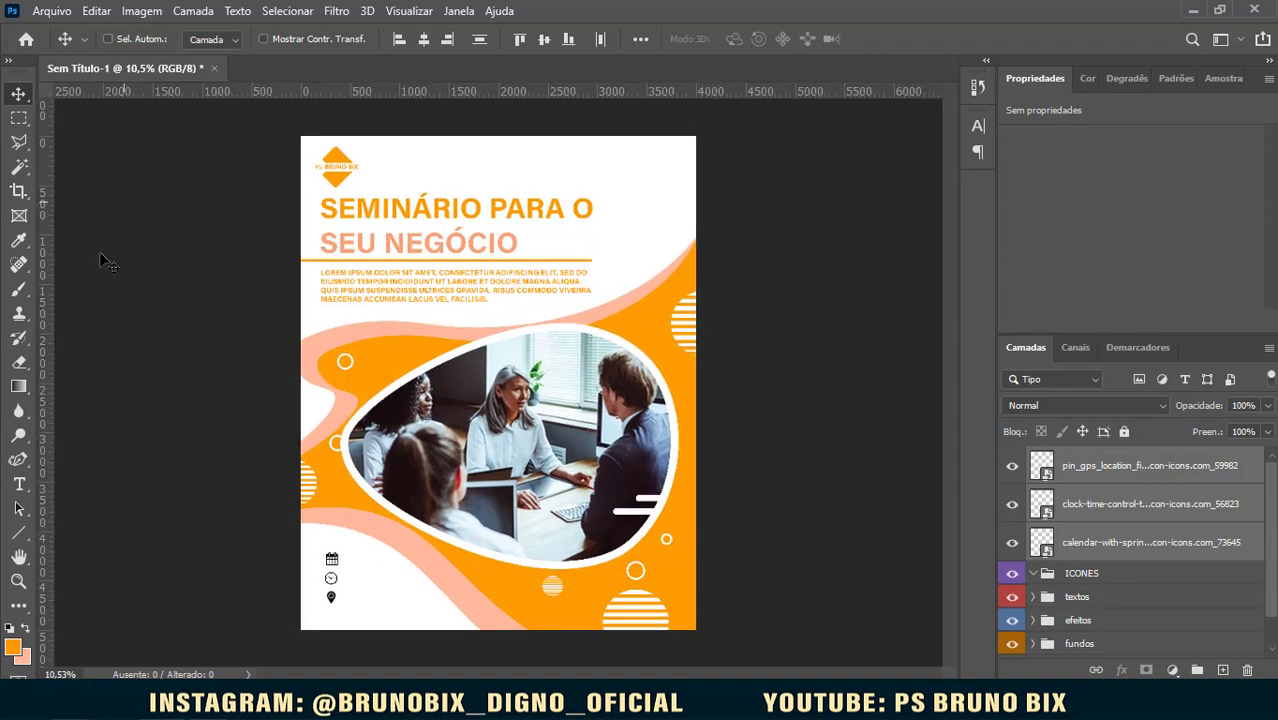
pyautogui.hotkey('ctrl', 'r')
pyautogui.hotkey('ctrl', 'r')
pyautogui.moveTo(46, 311); pyautogui.dragTo(320, 370)
# Step: Move the three icons together so their left edges sit against the vertical guide, and deselect them
pyautogui.scroll(2, 342, 562)
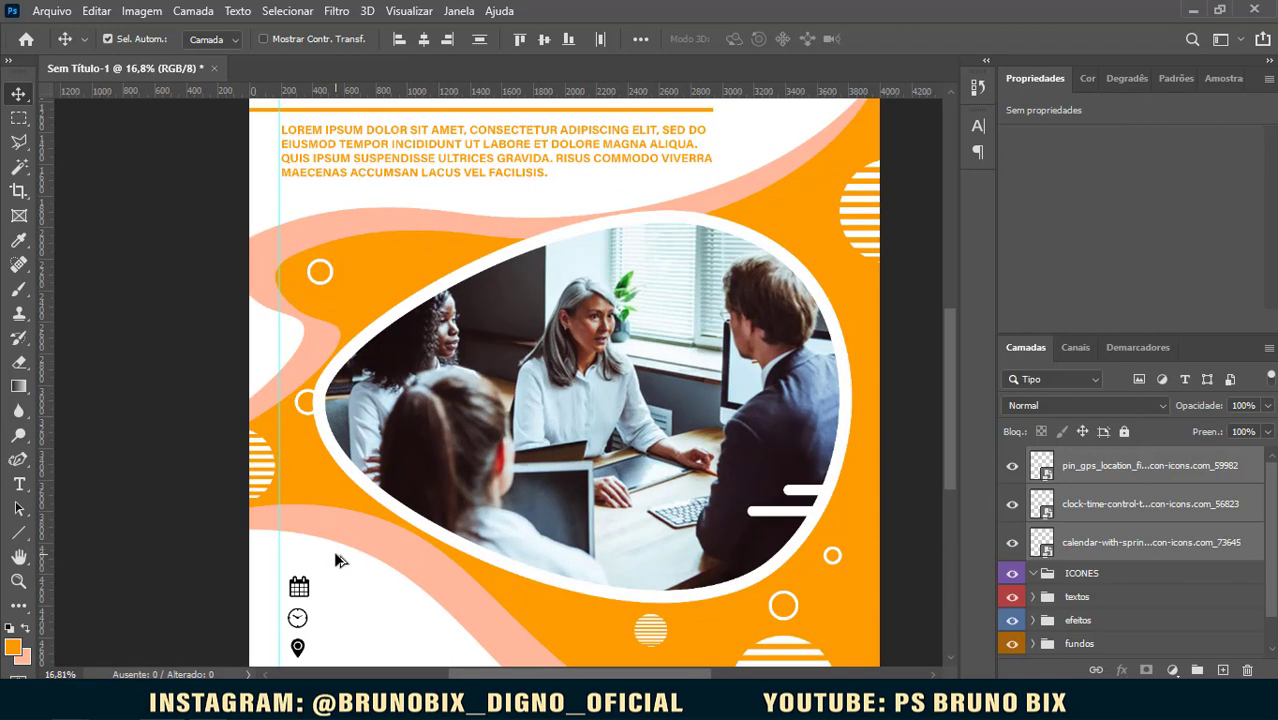
pyautogui.scroll(3, 325, 566)
pyautogui.scroll(-5, 325, 566)
pyautogui.scroll(4, 338, 362)
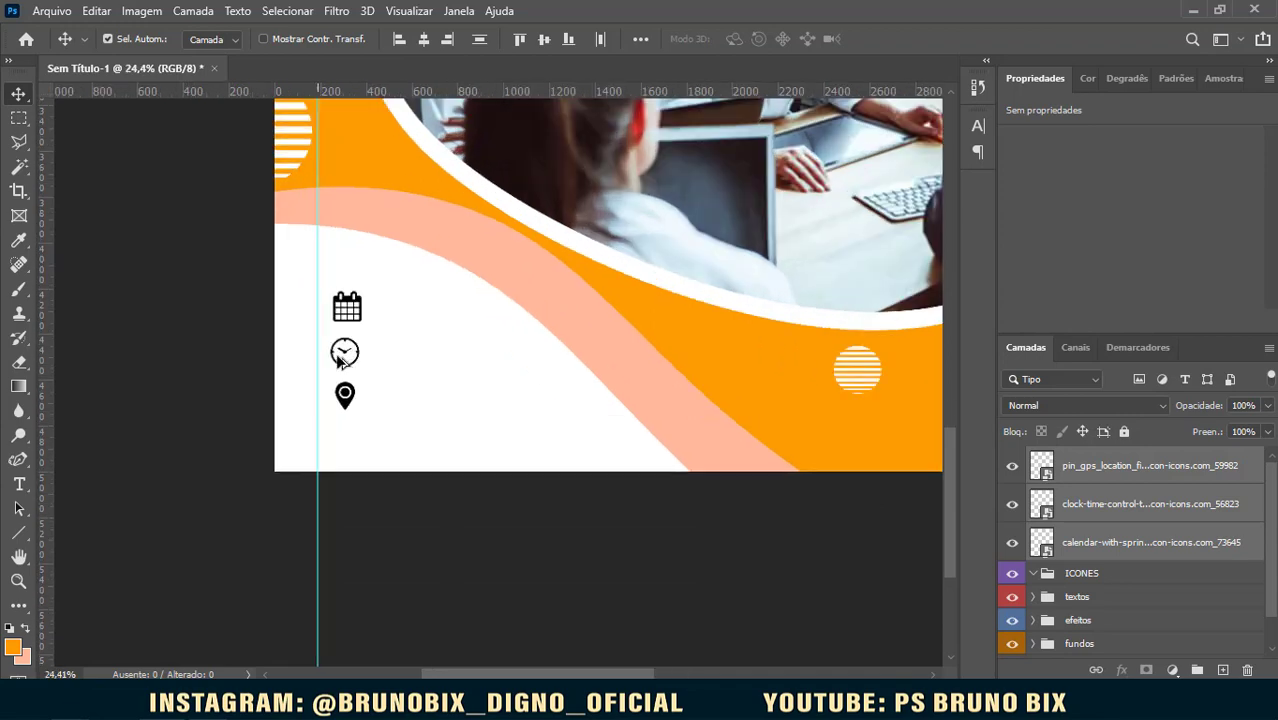
pyautogui.scroll(3, 338, 362)
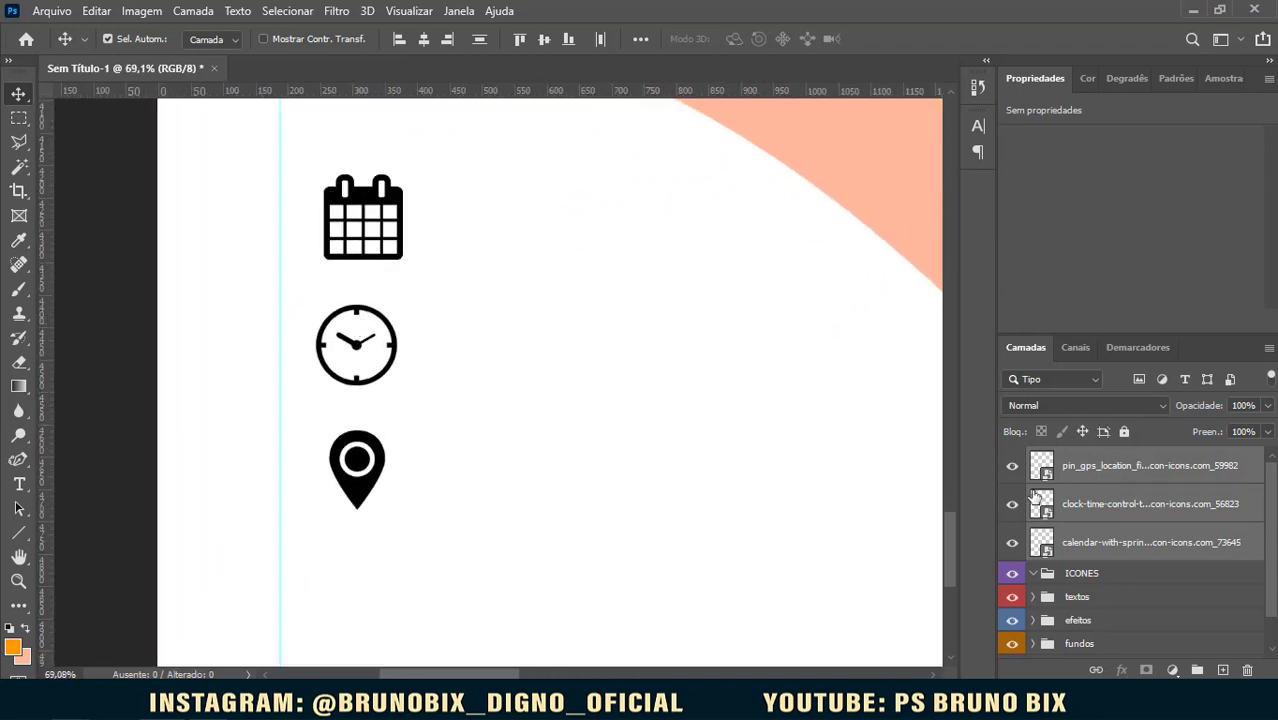
pyautogui.press('ctrl')
pyautogui.moveTo(386, 452); pyautogui.dragTo(345, 457)
pyautogui.click(364, 366)
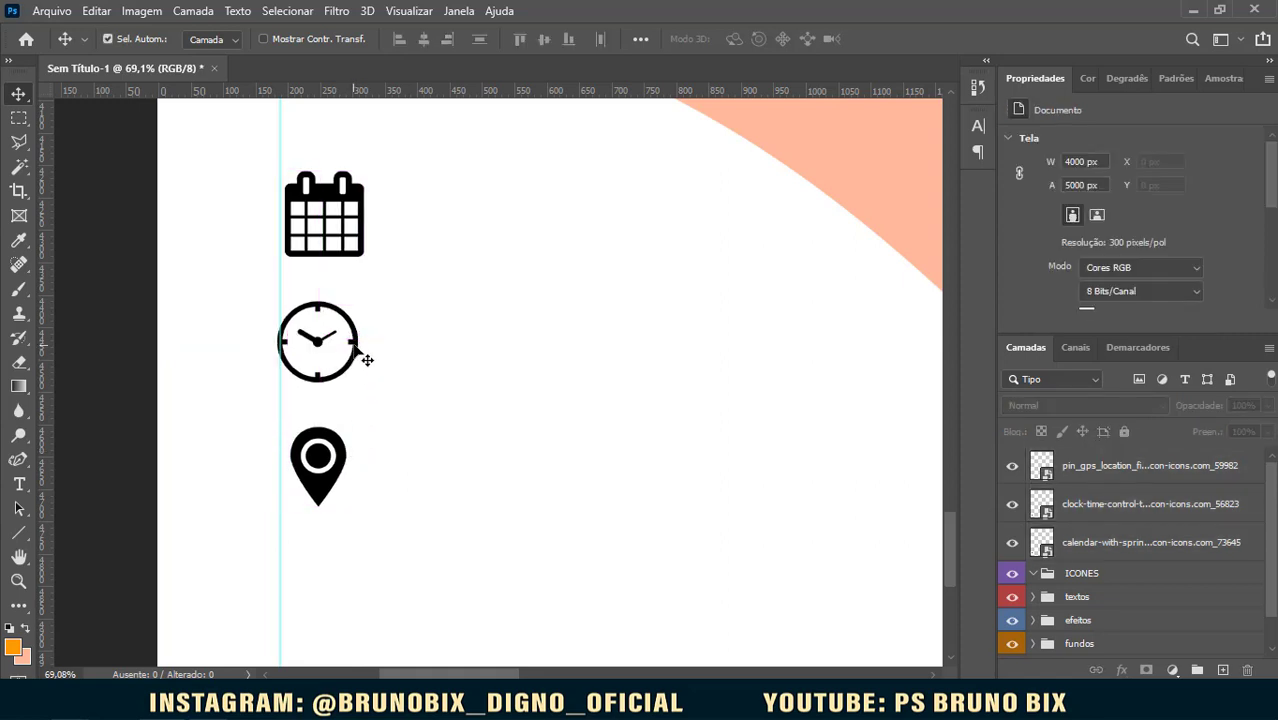
# Step: Nudge the clock icon right to X 193 px so it sits just inside the guide
pyautogui.click(364, 360)
pyautogui.scroll(5, 365, 354)
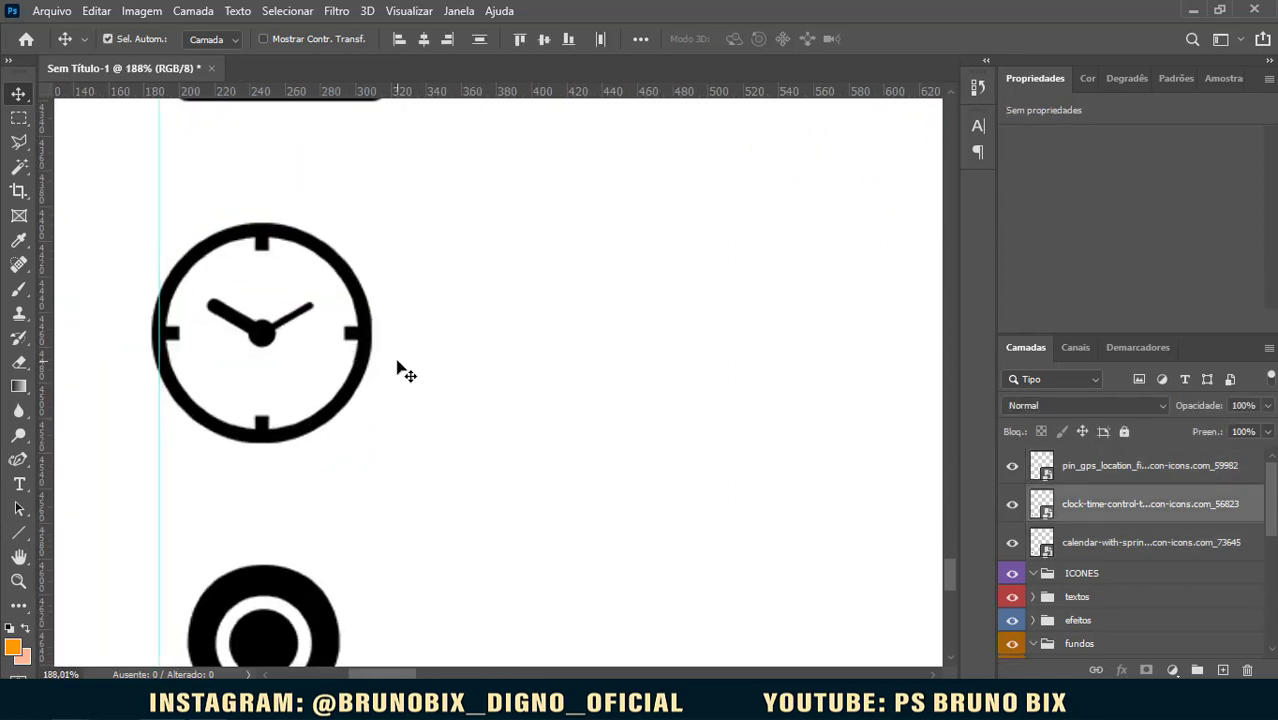
pyautogui.moveTo(374, 357)
pyautogui.mouseDown()
pyautogui.moveTo(388, 340)
pyautogui.moveTo(380, 357)
pyautogui.mouseUp()
pyautogui.scroll(-4, 383, 368)
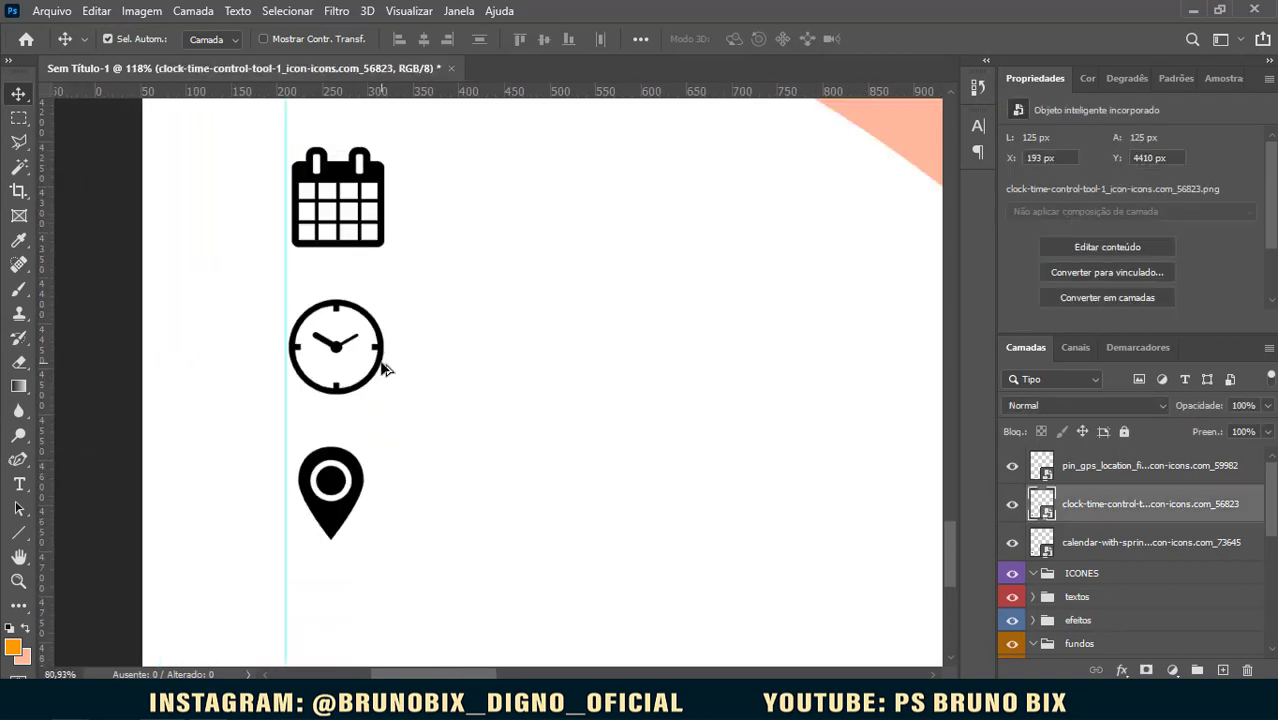
pyautogui.scroll(-4, 385, 369)
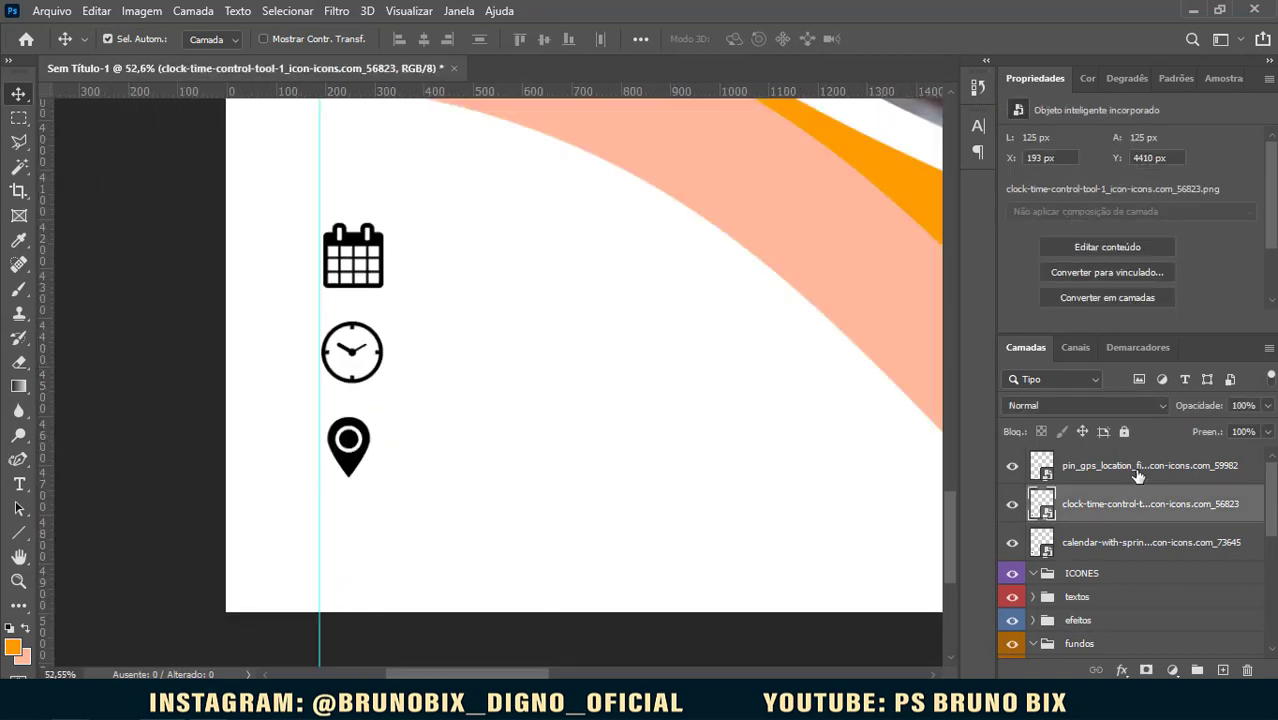
# Step: Add the orange 18 pt bold text 13/05/2021 beside the calendar icon, centred on its height
pyautogui.click(1136, 472)
pyautogui.click(19, 484)
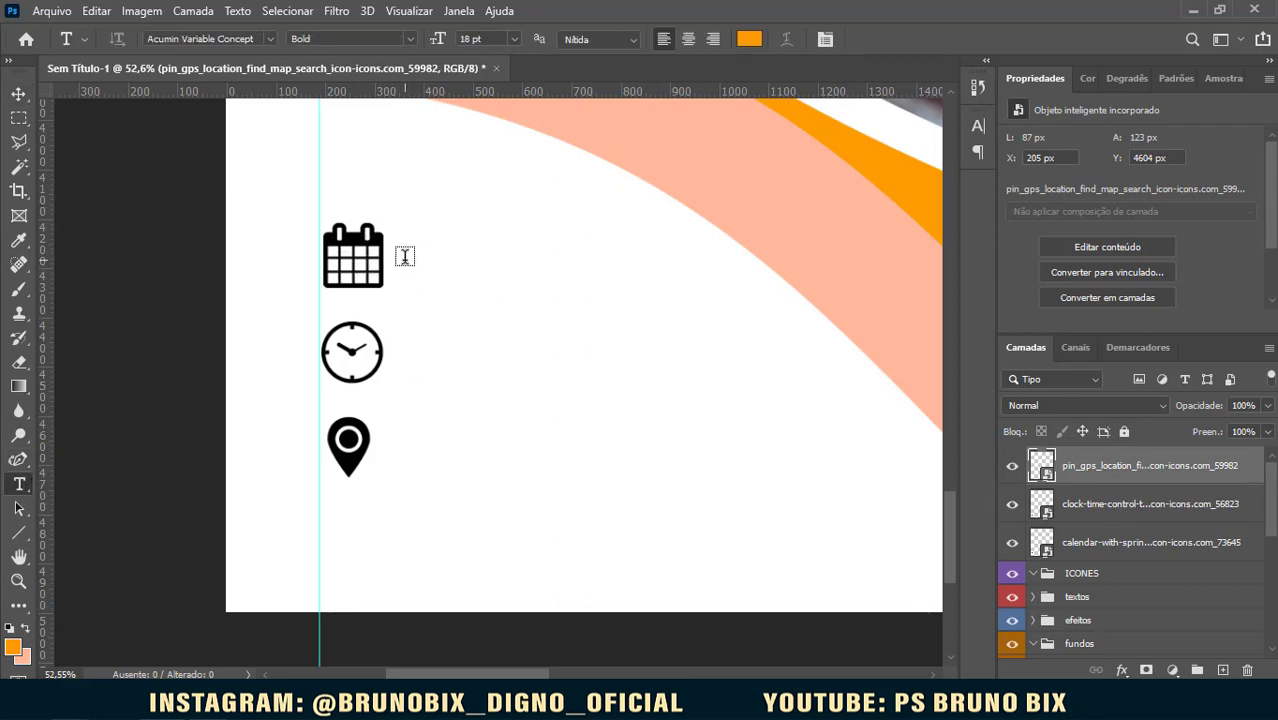
pyautogui.click(404, 257)
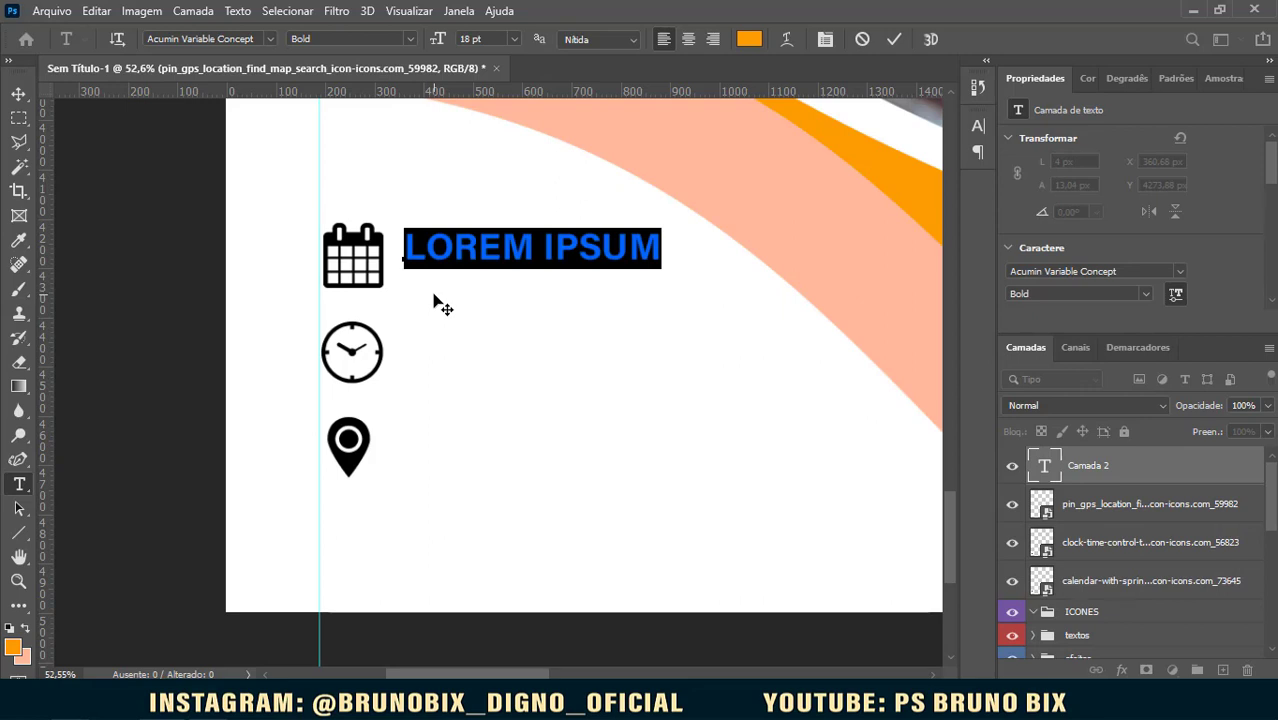
pyautogui.write('13')
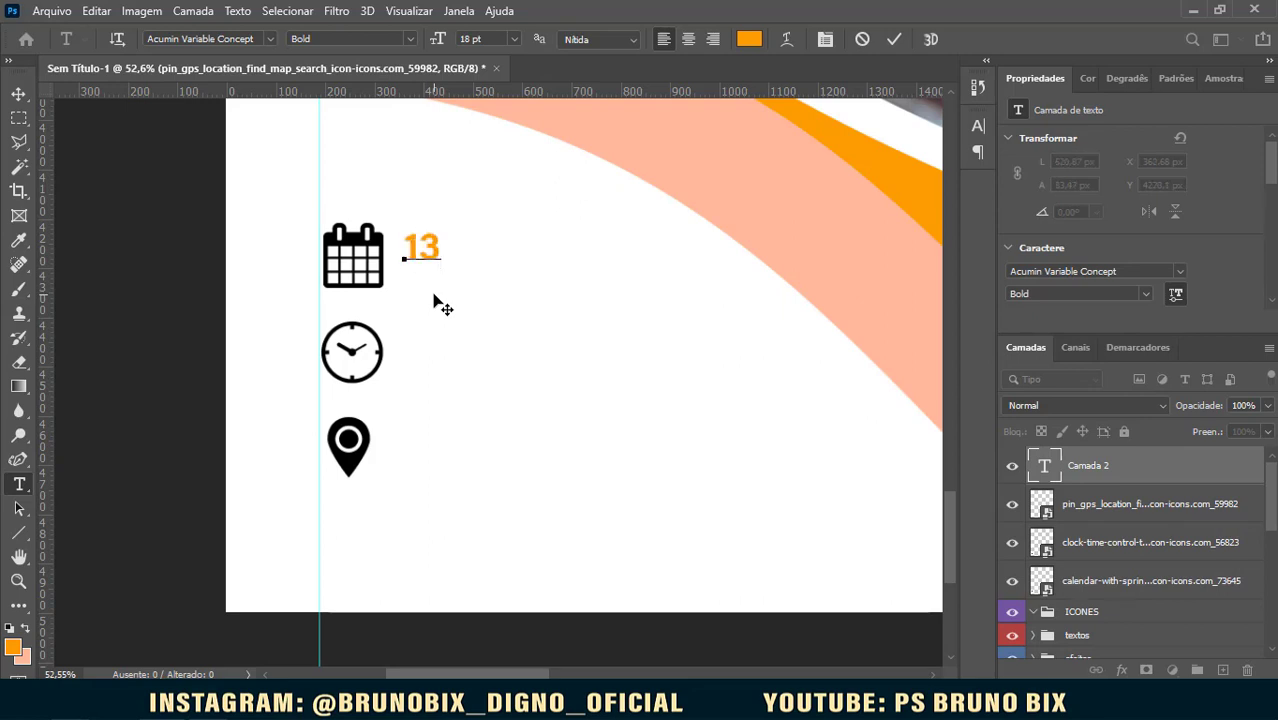
pyautogui.write('/05')
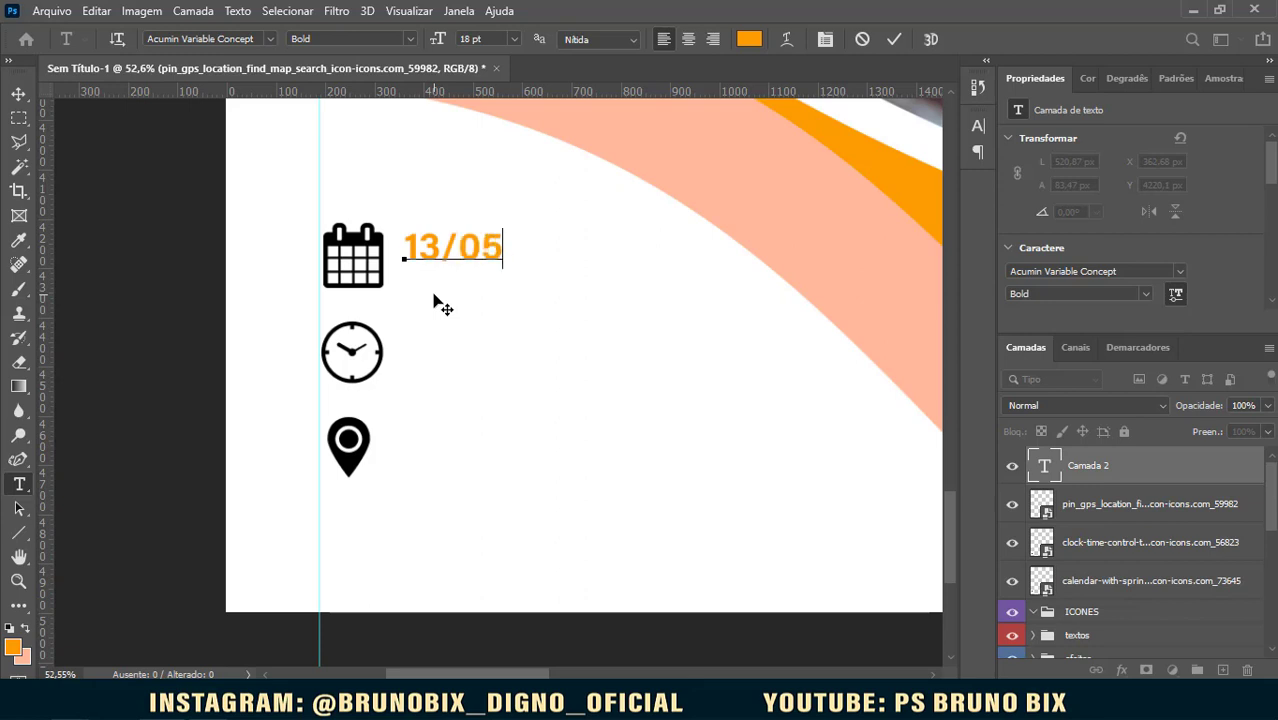
pyautogui.write('/2021')
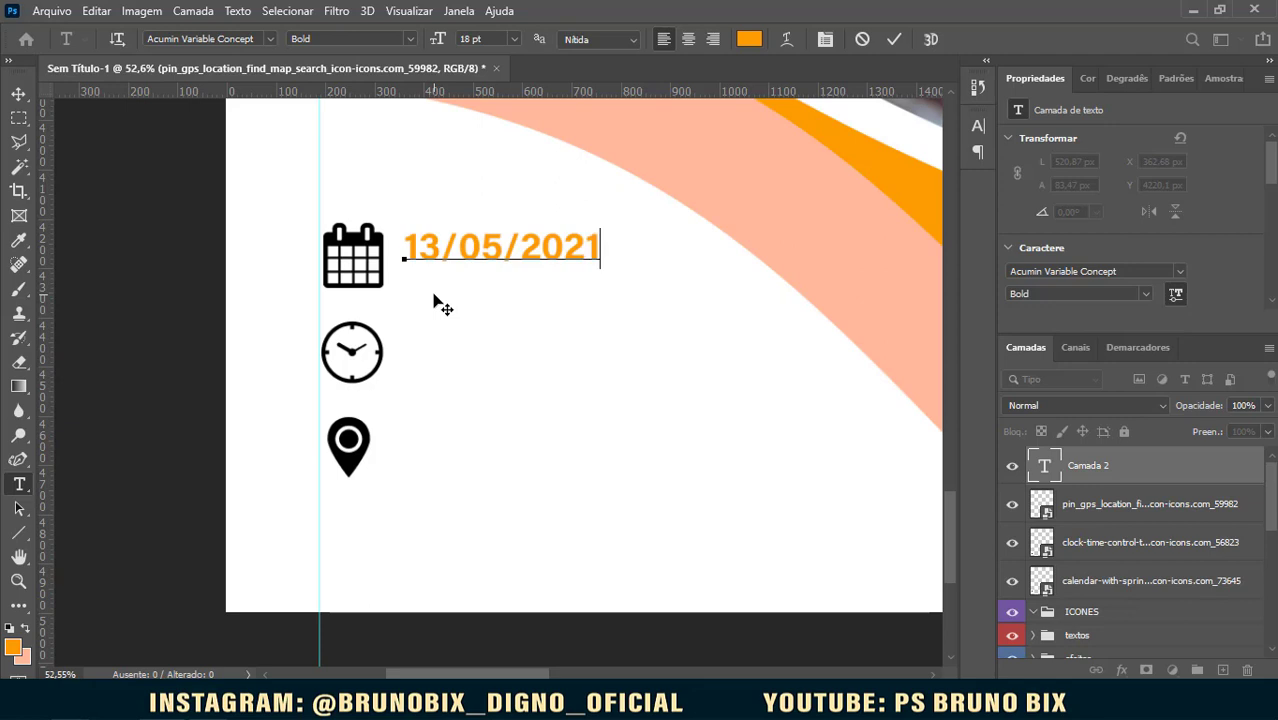
pyautogui.moveTo(470, 300); pyautogui.dragTo(472, 315)
pyautogui.click(895, 39)
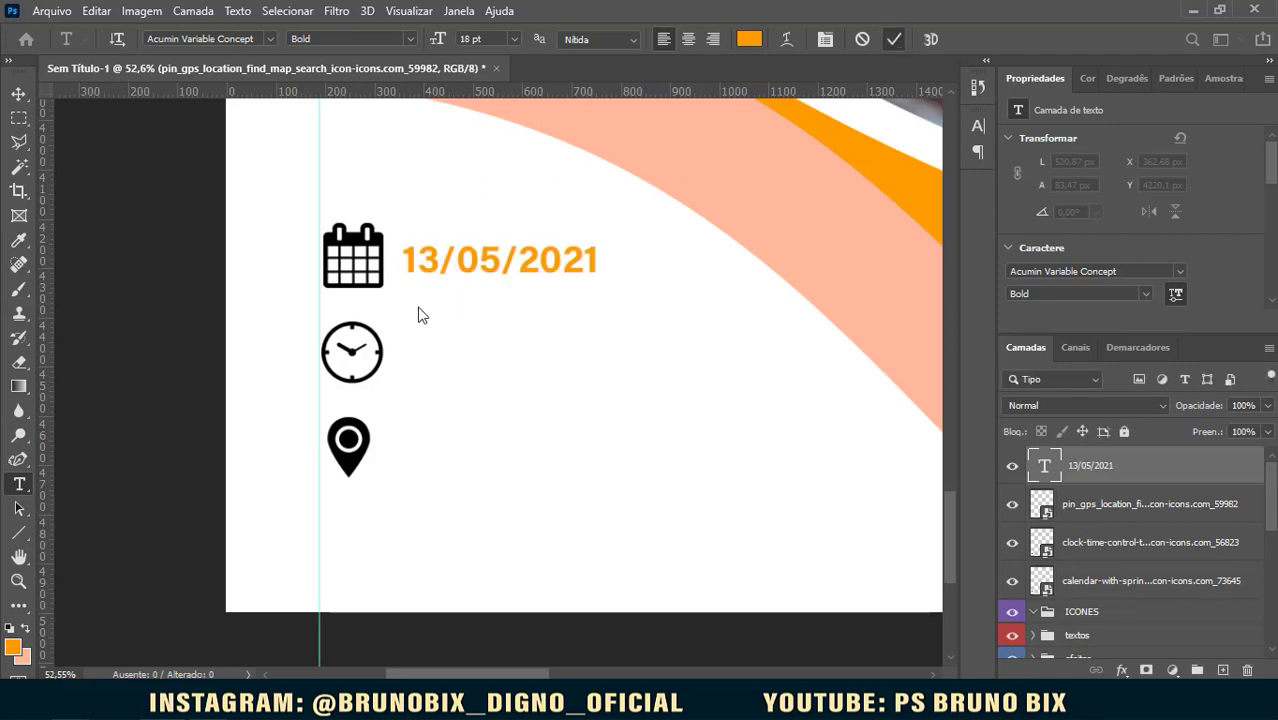
# Step: Duplicate the date text, move the copy beside the clock icon and change it to 19H:42MIN
pyautogui.click(29, 98)
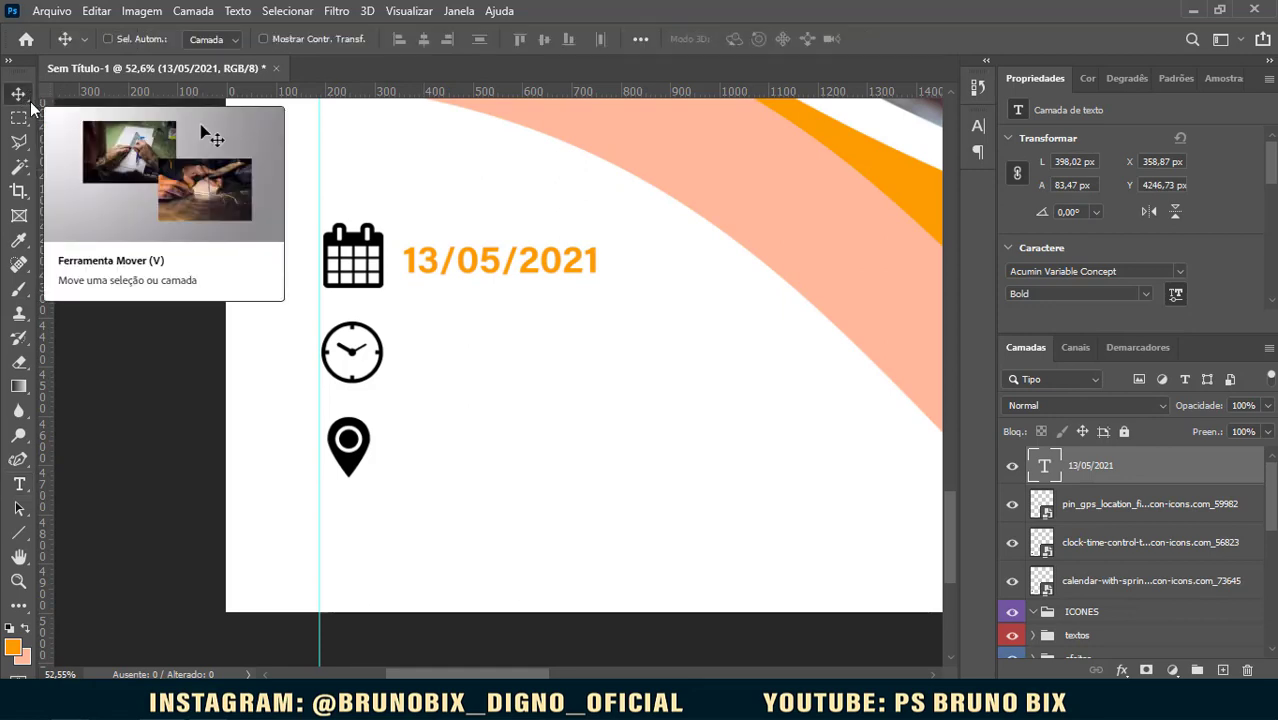
pyautogui.hotkey('ctrl', 'j')
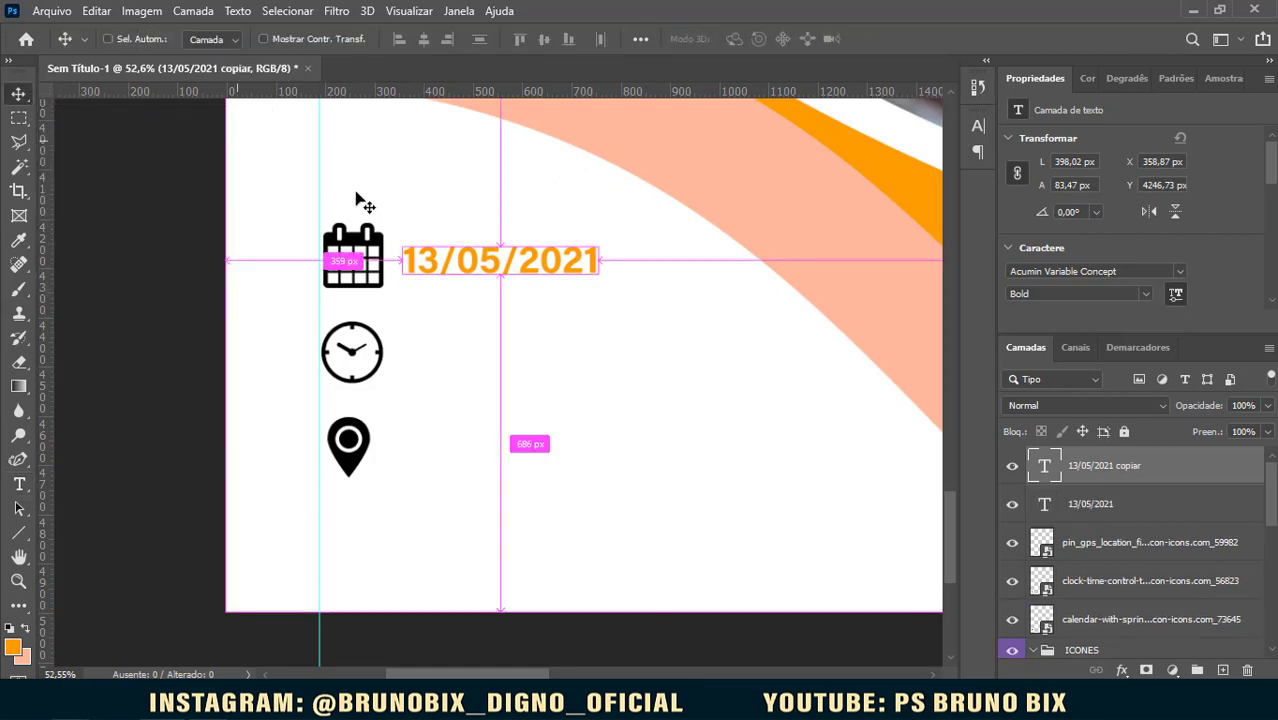
pyautogui.moveTo(487, 263); pyautogui.dragTo(484, 358)
pyautogui.doubleClick(450, 366)
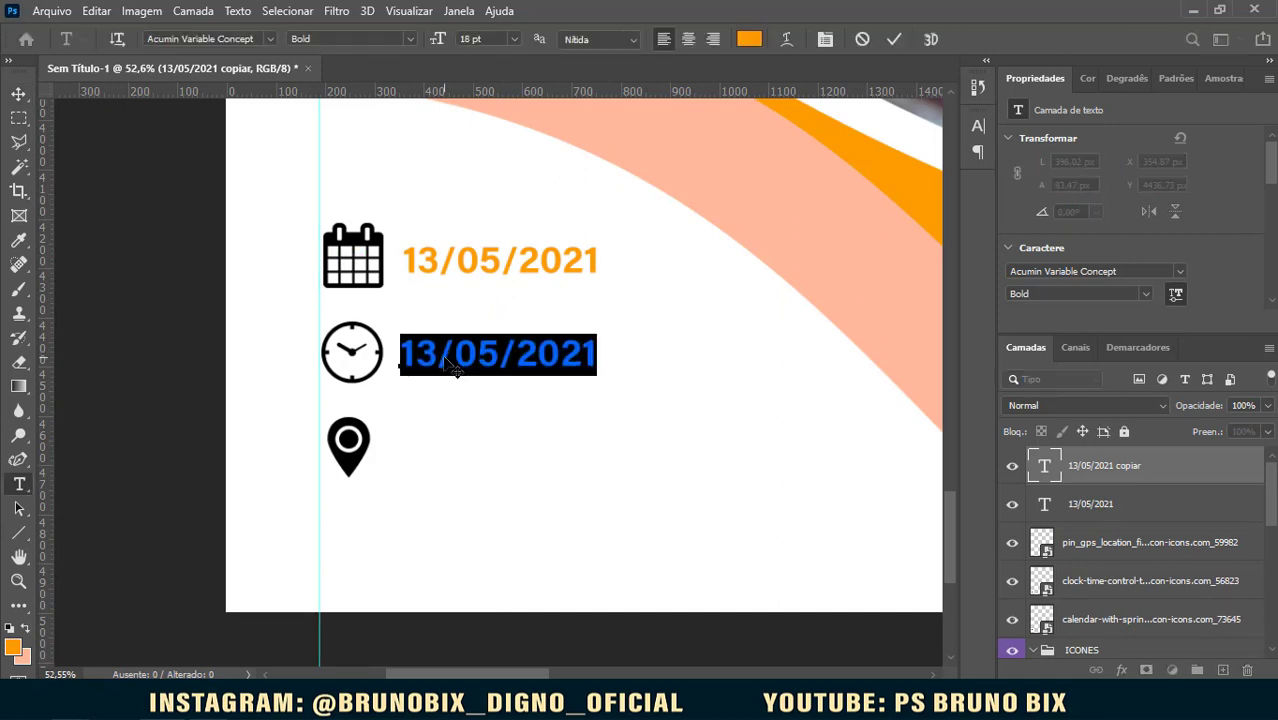
pyautogui.write('19')
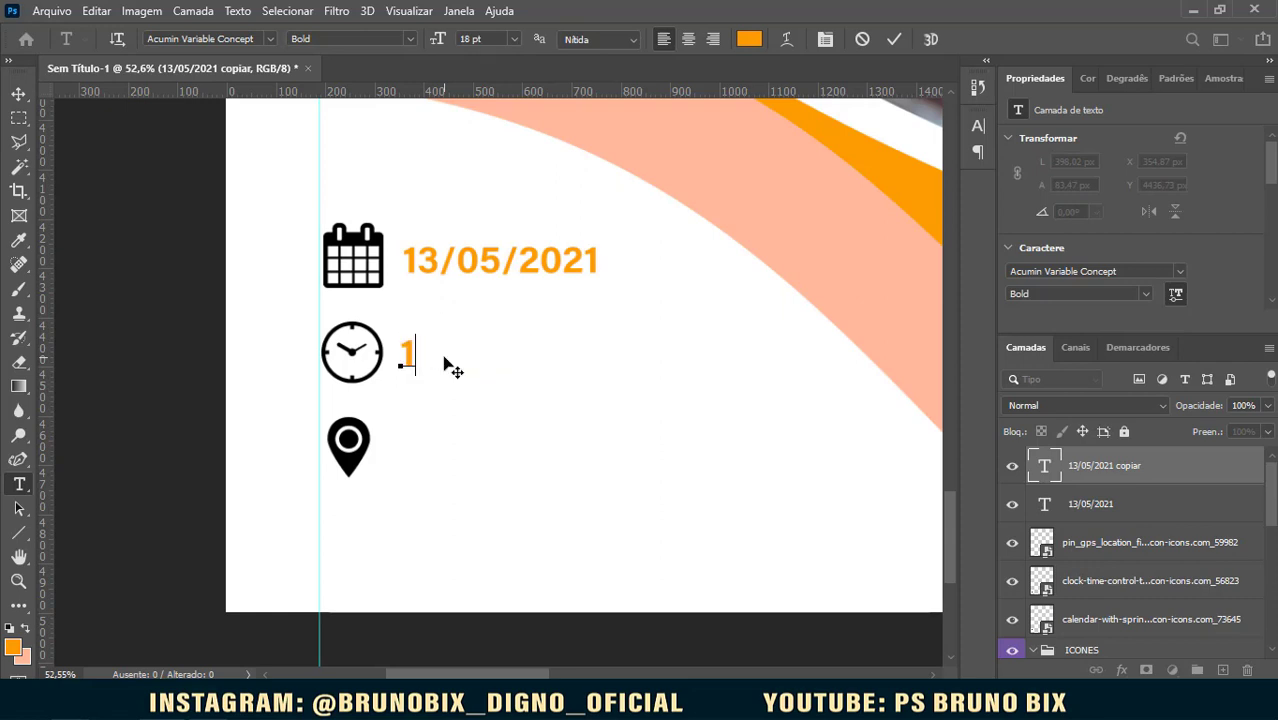
pyautogui.write('H')
pyautogui.press('BackSpace')
pyautogui.write('H:42MIN')
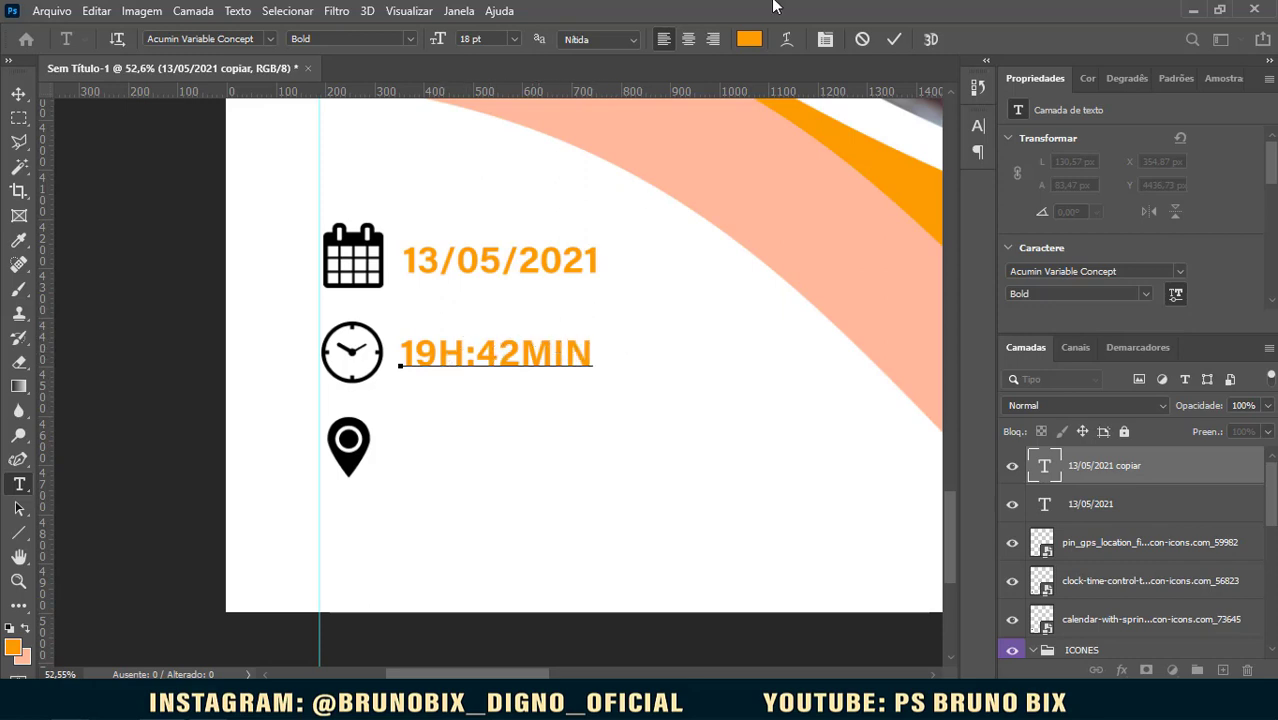
pyautogui.click(895, 40)
pyautogui.press('v')
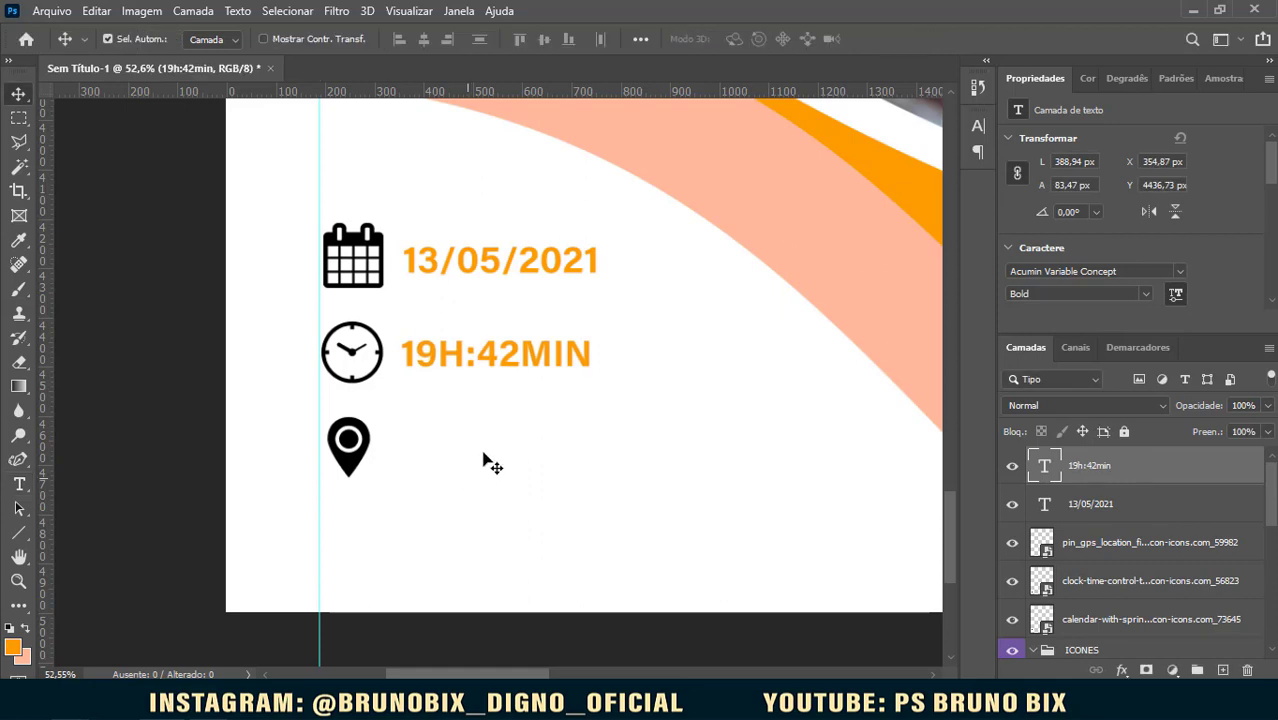
# Step: Remove MIN from the time text so it reads 19H:42, and commit the edit
pyautogui.doubleClick(540, 364)
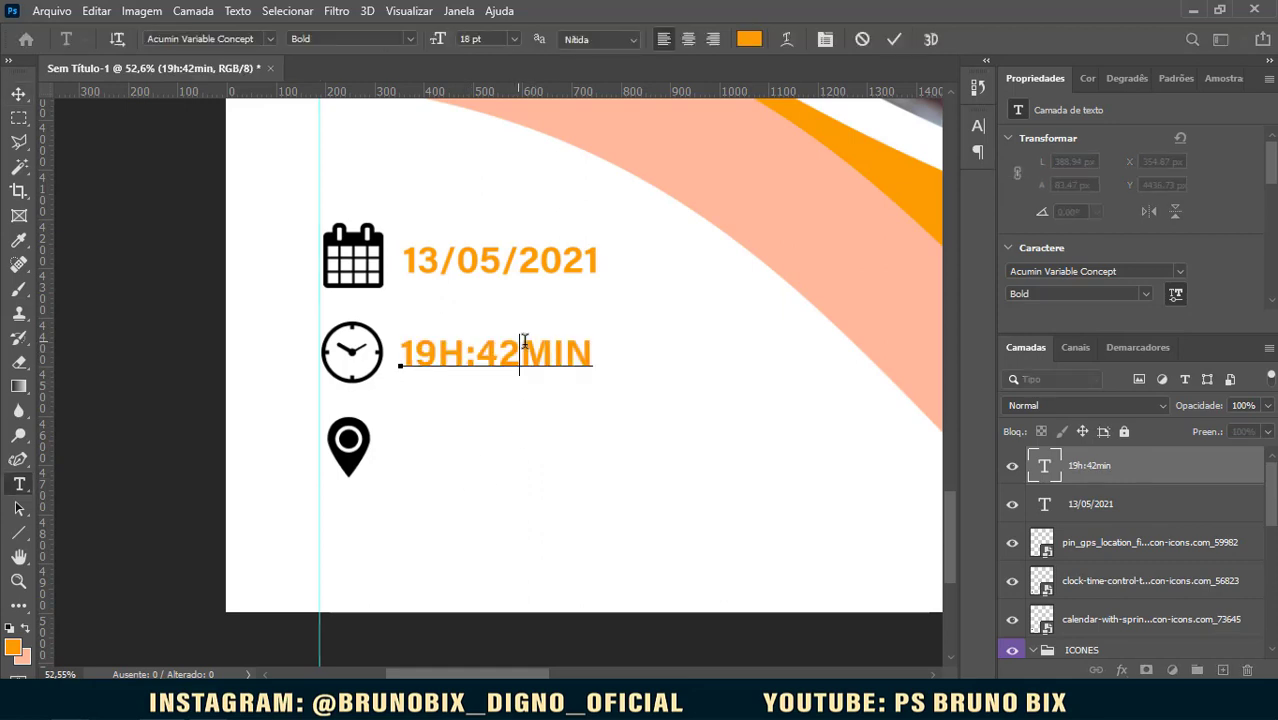
pyautogui.moveTo(518, 345); pyautogui.dragTo(625, 343)
pyautogui.press('BackSpace')
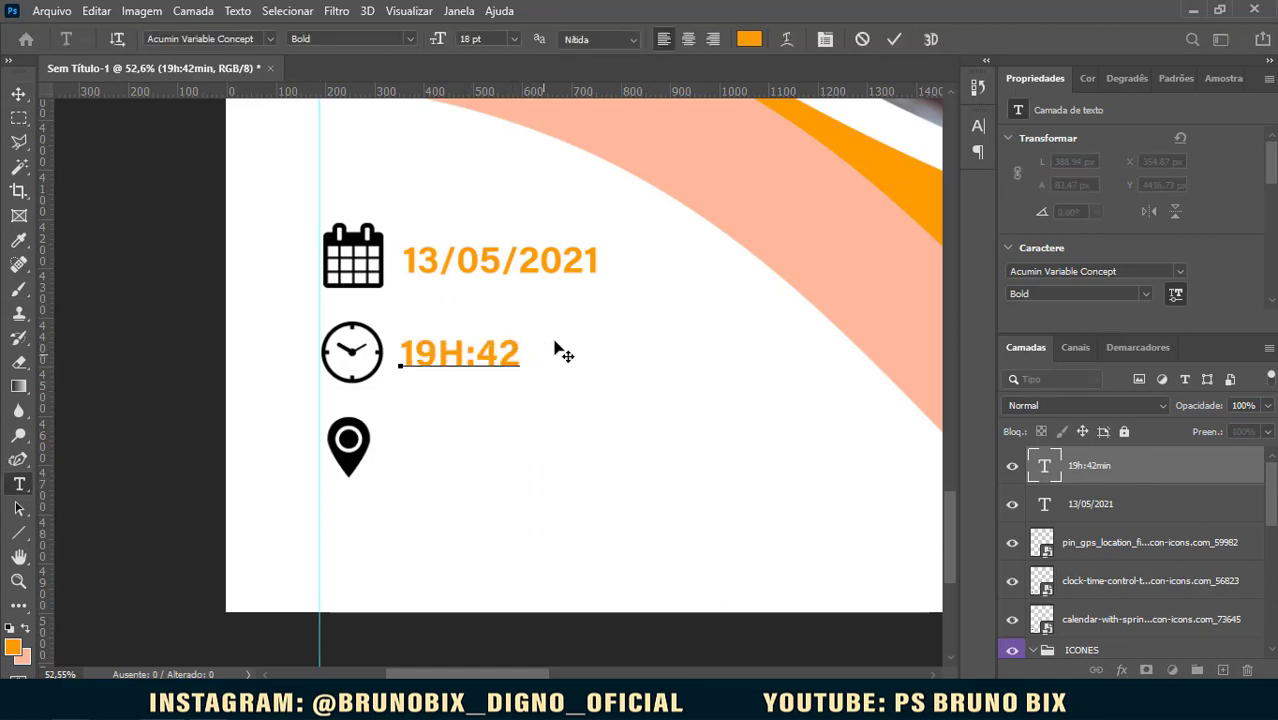
pyautogui.click(891, 38)
pyautogui.press('v')
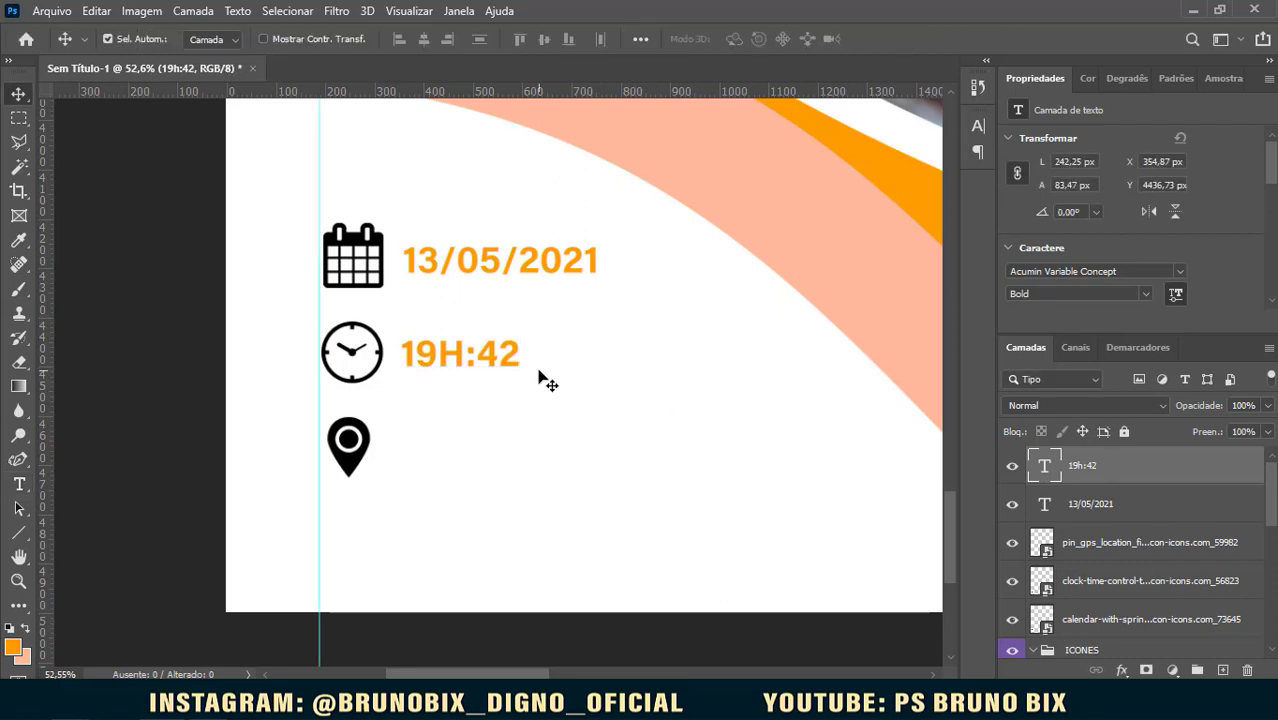
# Step: Duplicate the 19H:42 text and place the copy beside the location pin icon
pyautogui.scroll(-3, 520, 376)
pyautogui.scroll(3, 508, 374)
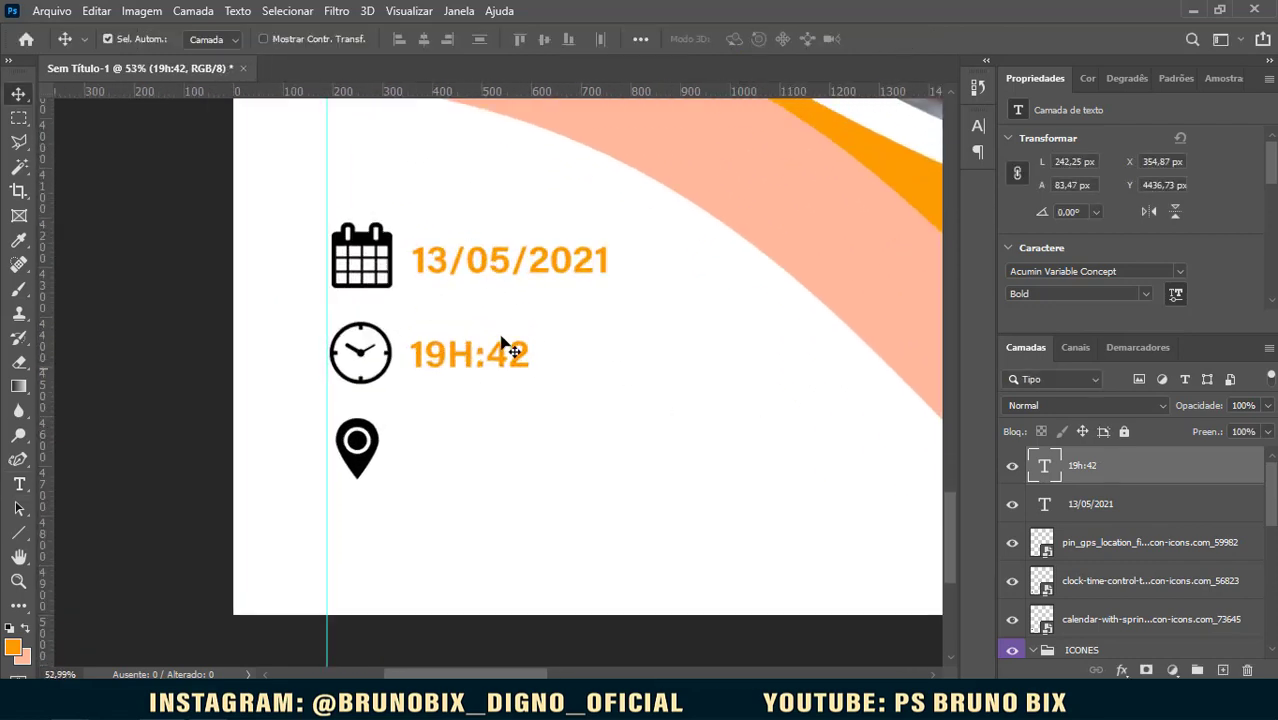
pyautogui.press('ctrl')
pyautogui.hotkey('ctrl', 'j')
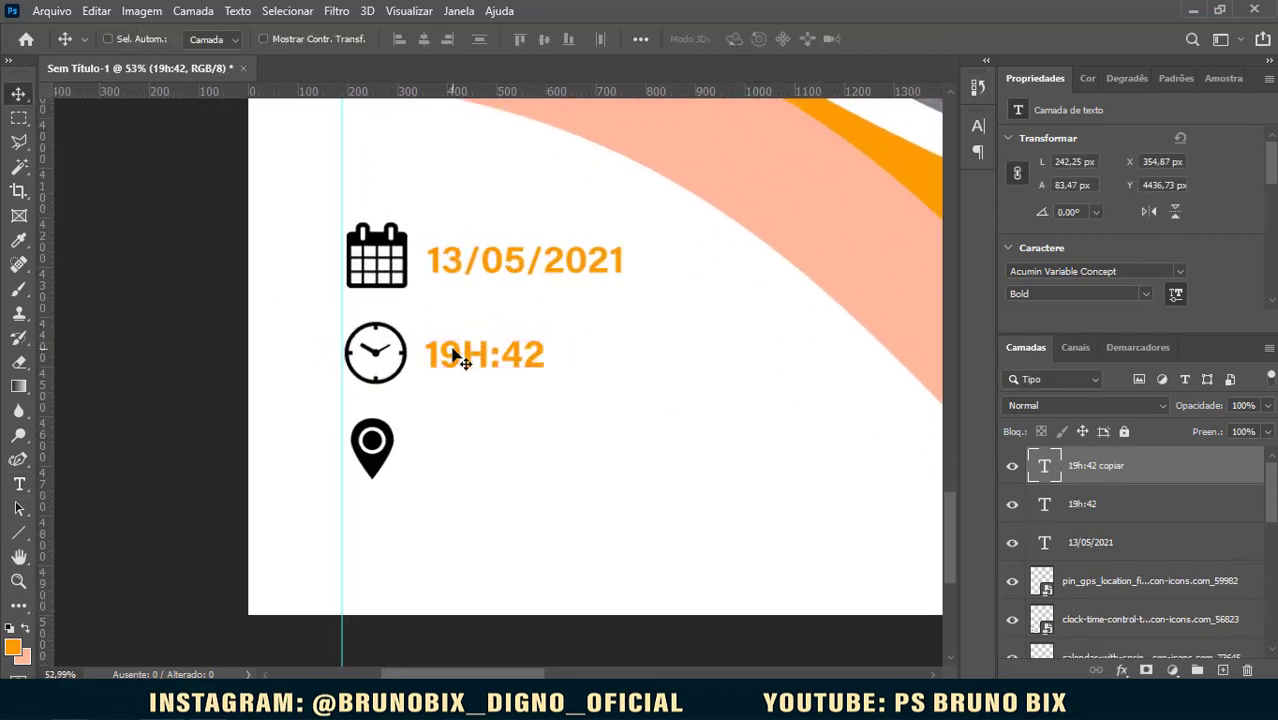
pyautogui.moveTo(455, 358); pyautogui.dragTo(456, 451)
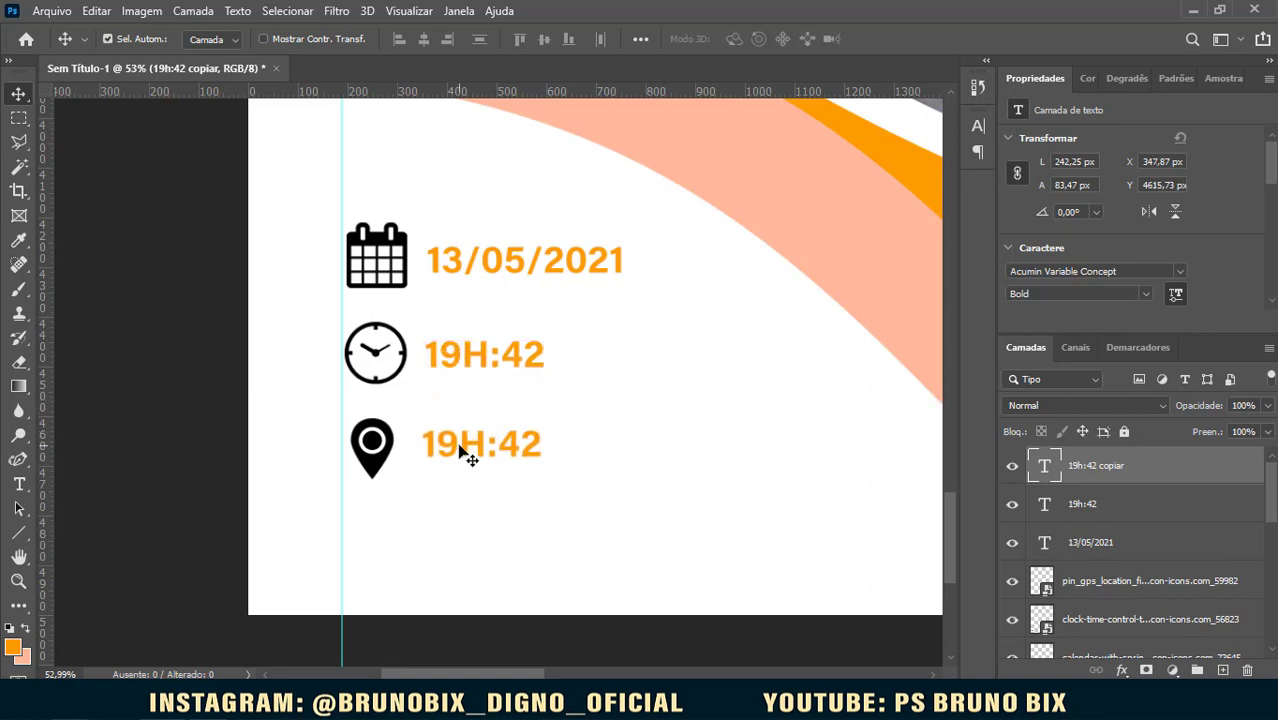
# Step: Change the text beside the location pin to PRIMEIRO DE MAIO / ZONA B and commit the edit
pyautogui.doubleClick(460, 452)
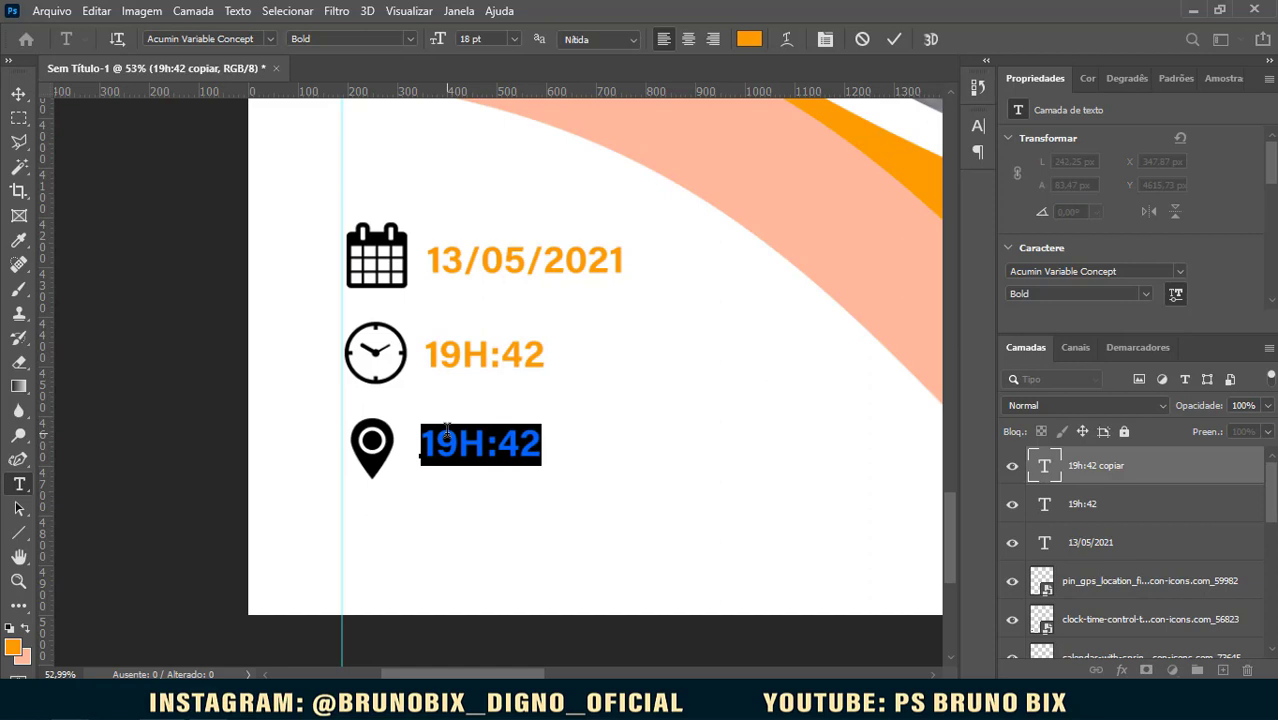
pyautogui.write('PRI')
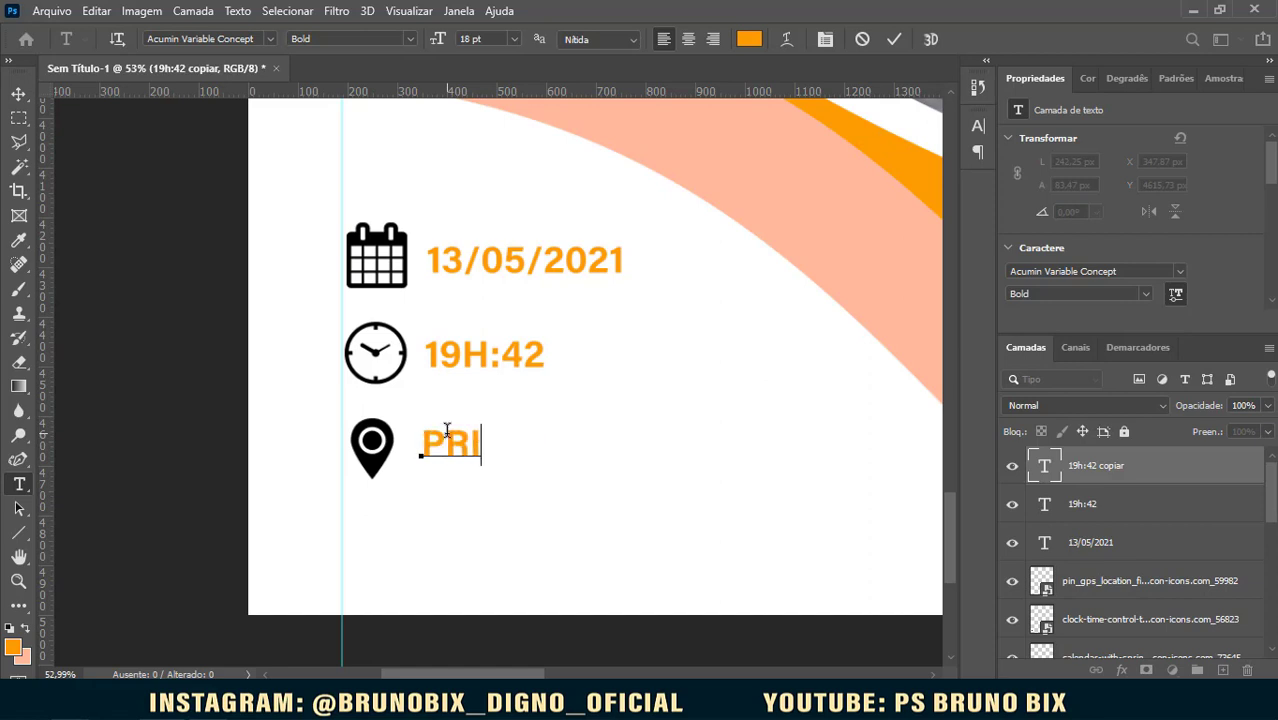
pyautogui.write('MEIRO')
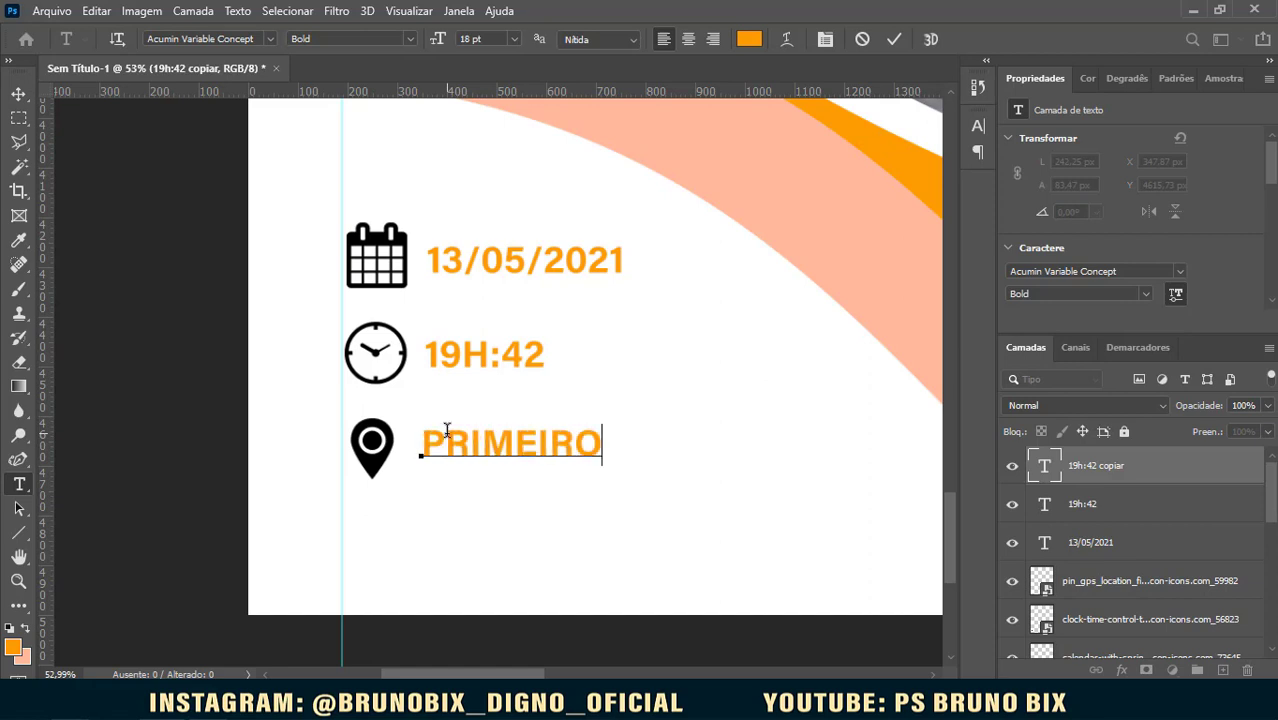
pyautogui.write(' DE MAIO')
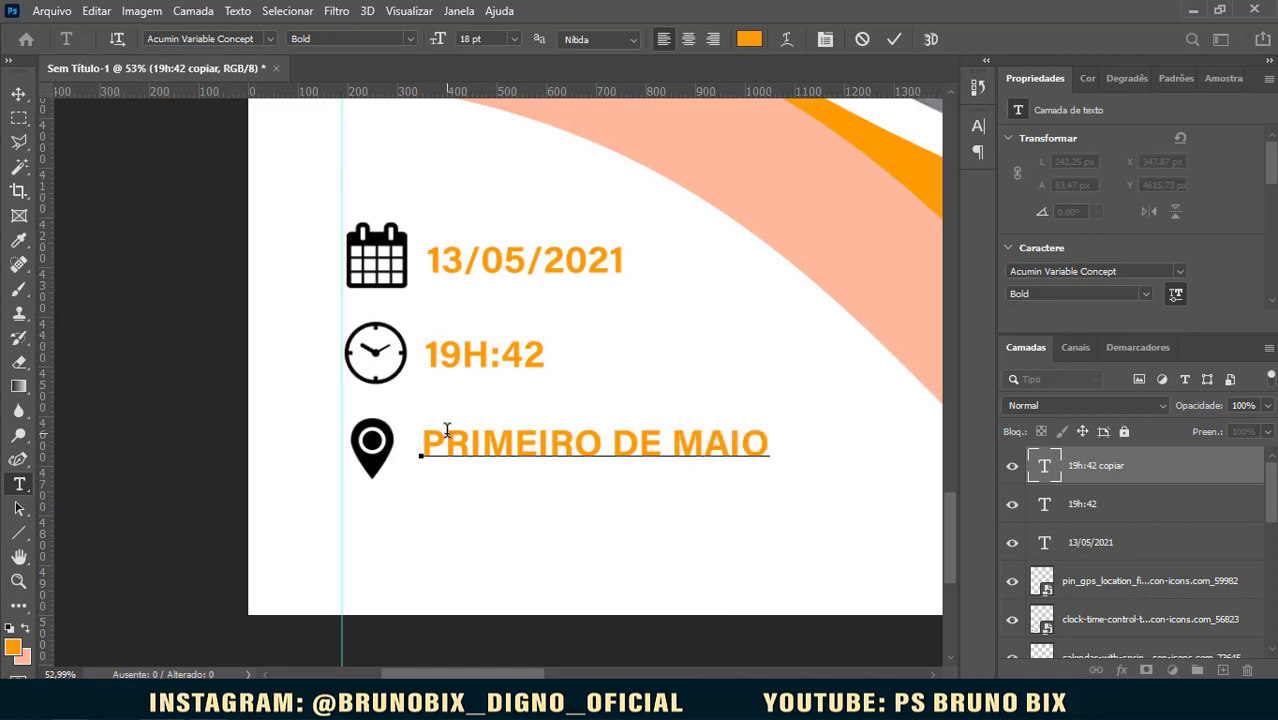
pyautogui.write(' / ZONA')
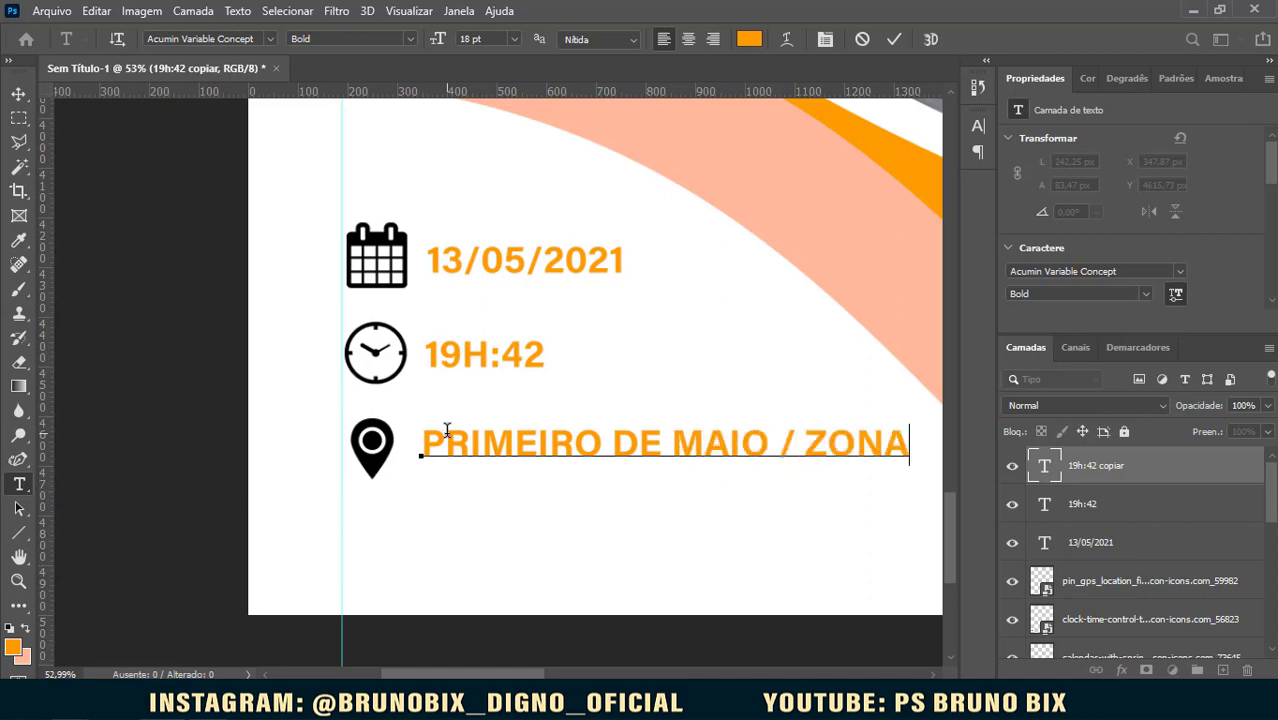
pyautogui.write(' B')
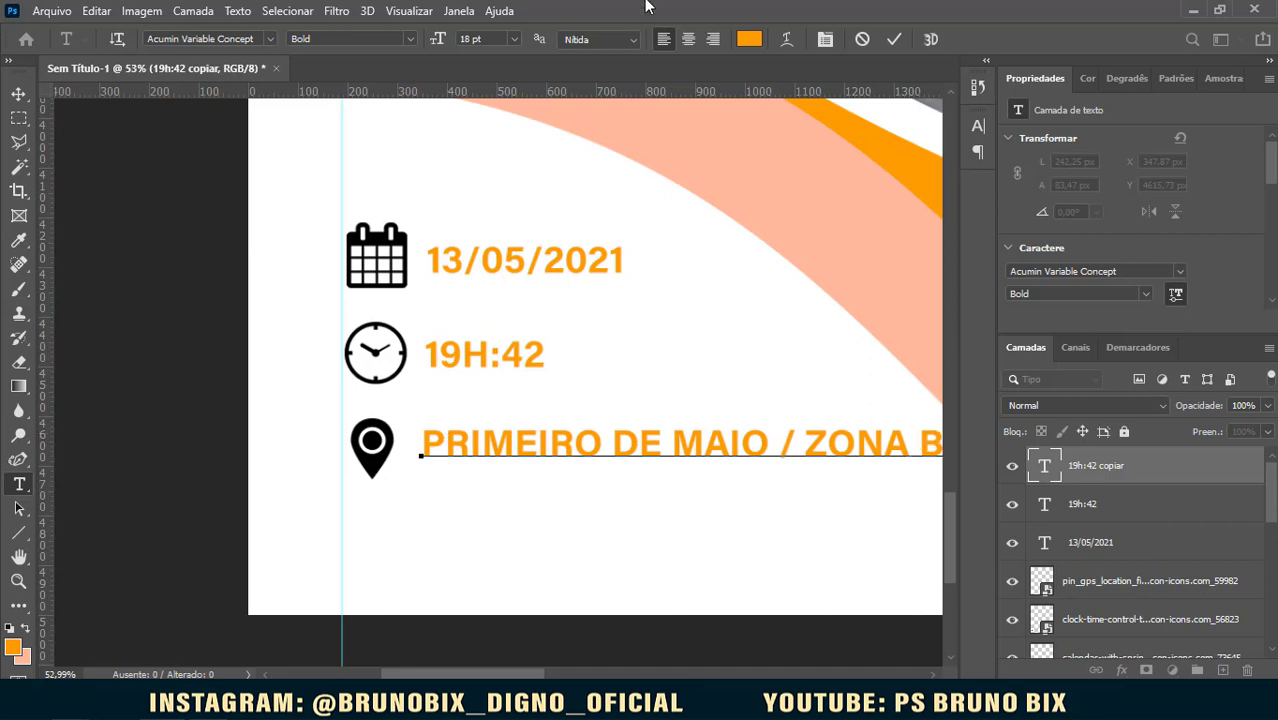
pyautogui.click(893, 39)
pyautogui.press('v')
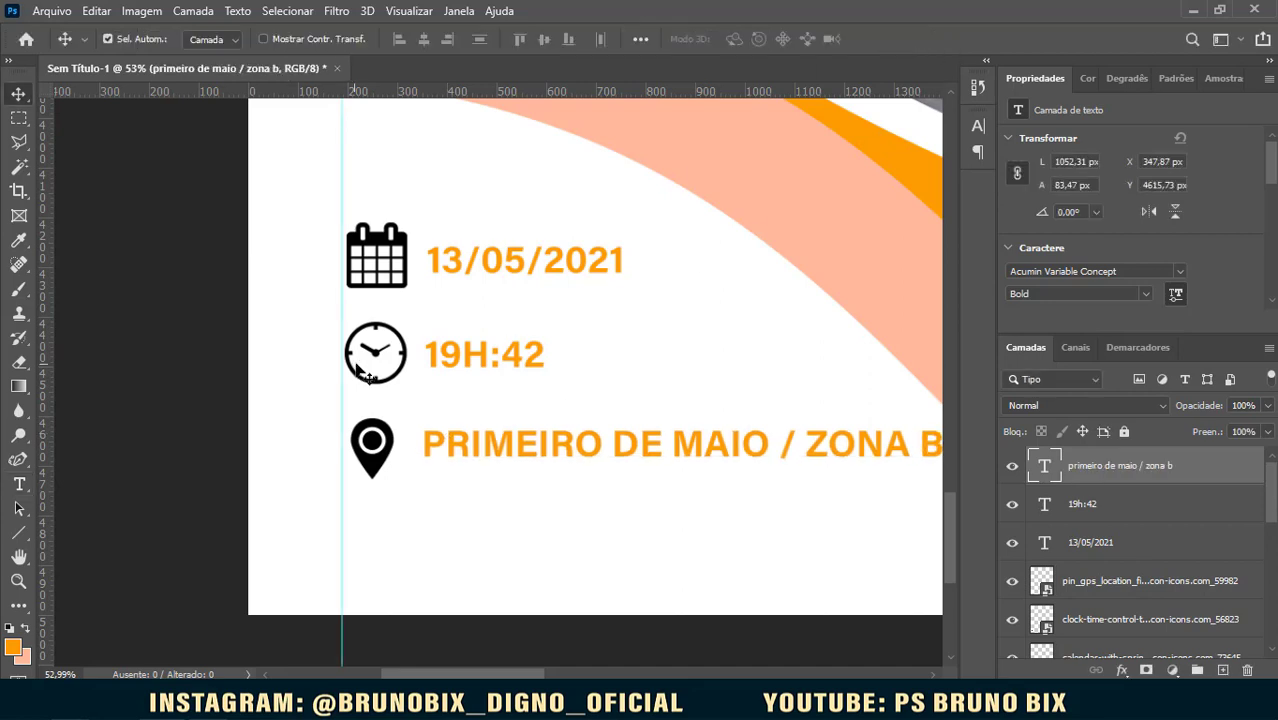
# Step: Delete / ZONA B from the location text so it reads PRIMEIRO DE MAIO, and commit the edit
pyautogui.scroll(-4, 370, 372)
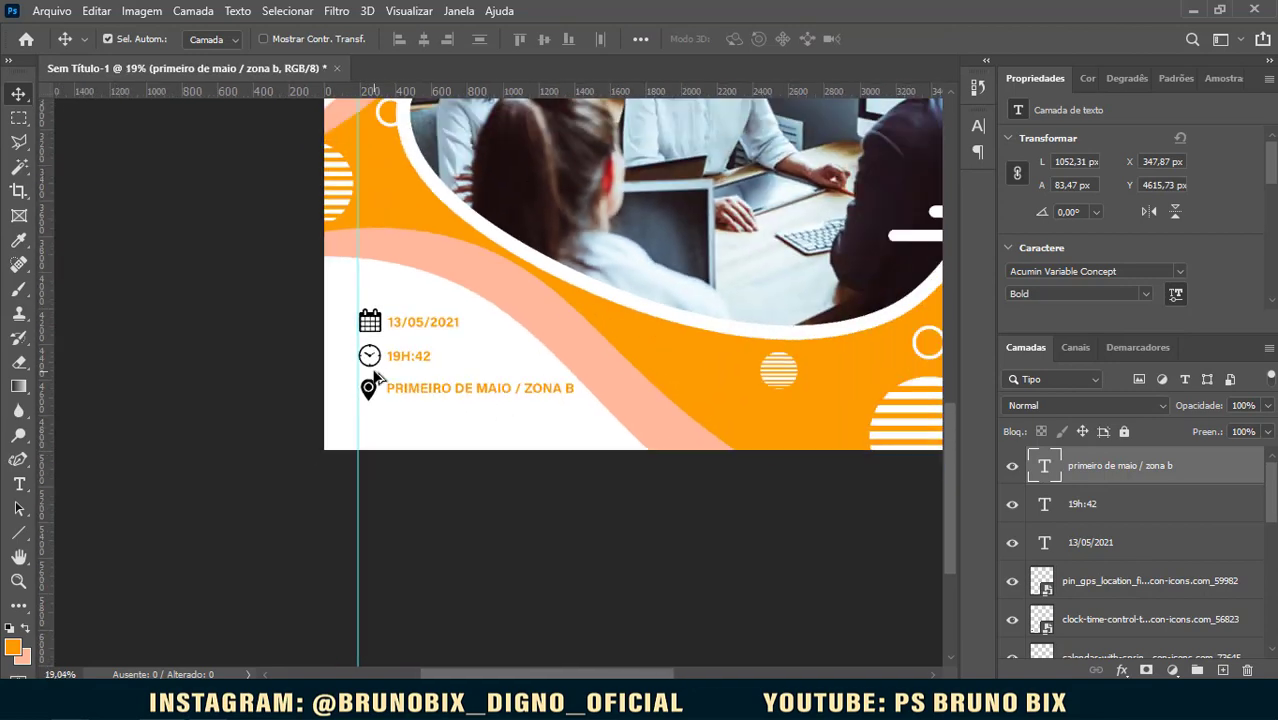
pyautogui.scroll(3, 375, 365)
pyautogui.scroll(-2, 555, 406)
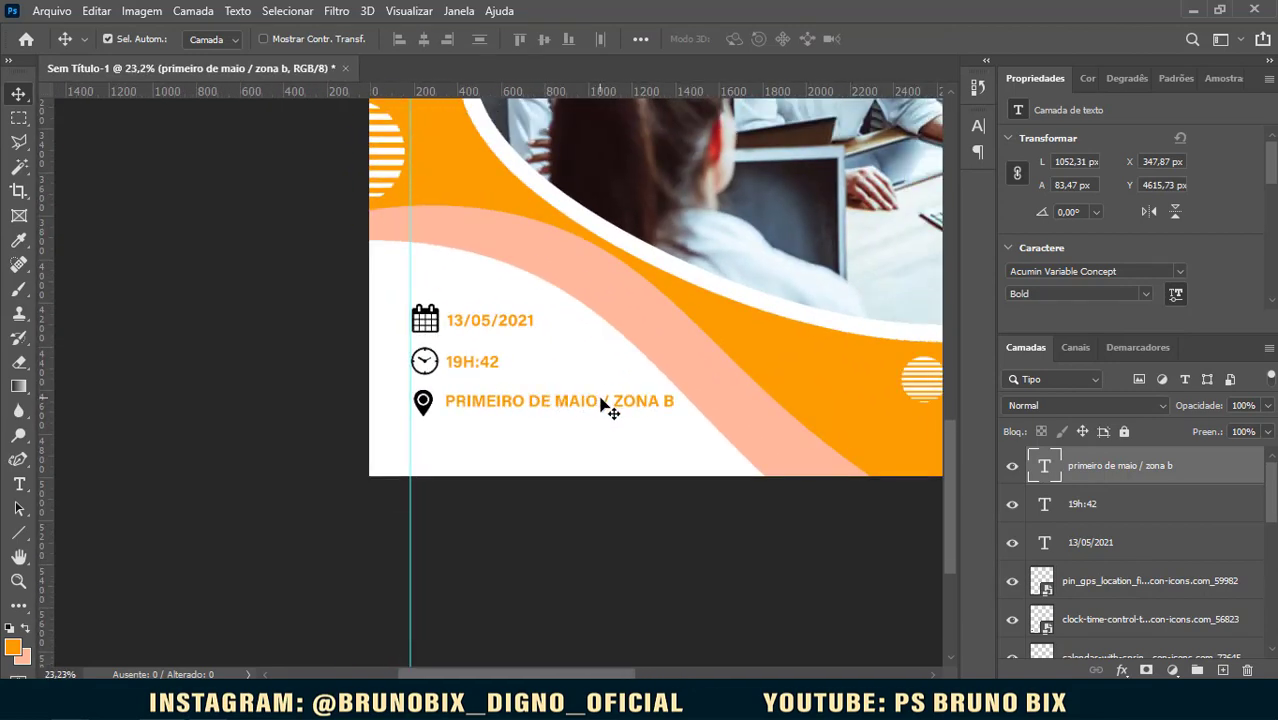
pyautogui.doubleClick(600, 400)
pyautogui.click(601, 398)
pyautogui.moveTo(601, 398); pyautogui.dragTo(725, 402)
pyautogui.press('BackSpace')
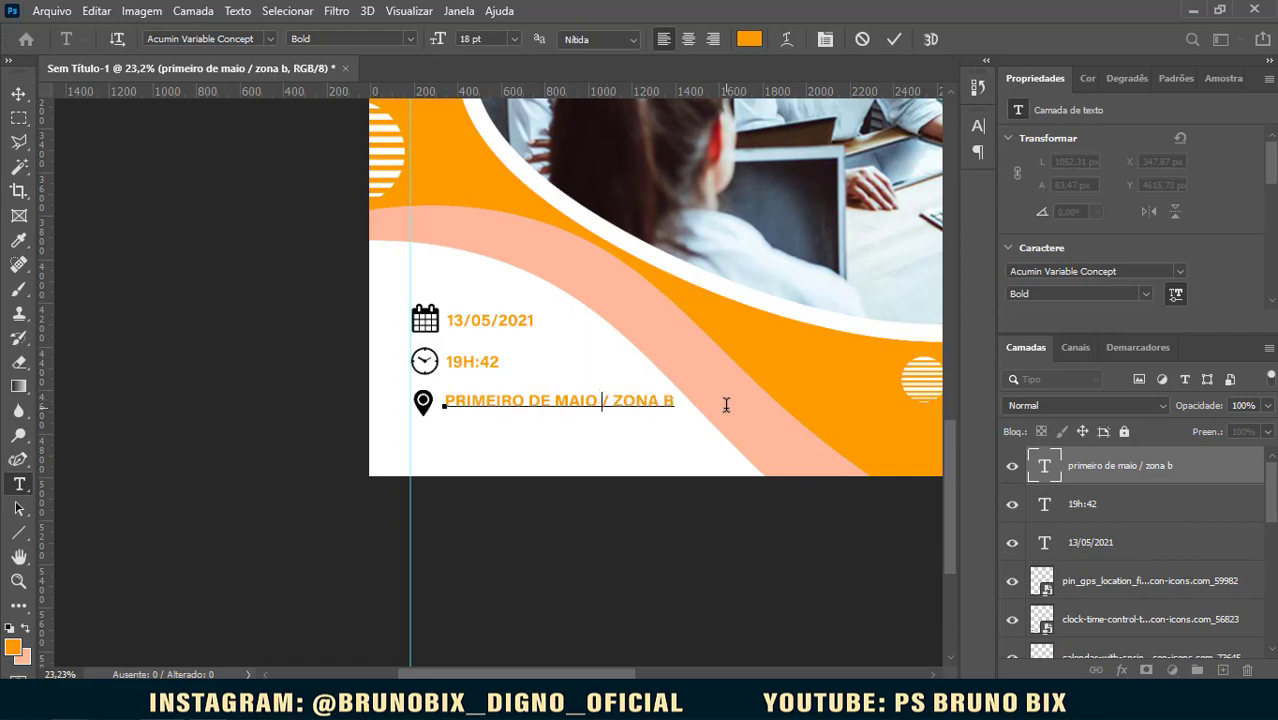
pyautogui.click(896, 39)
pyautogui.press('v')
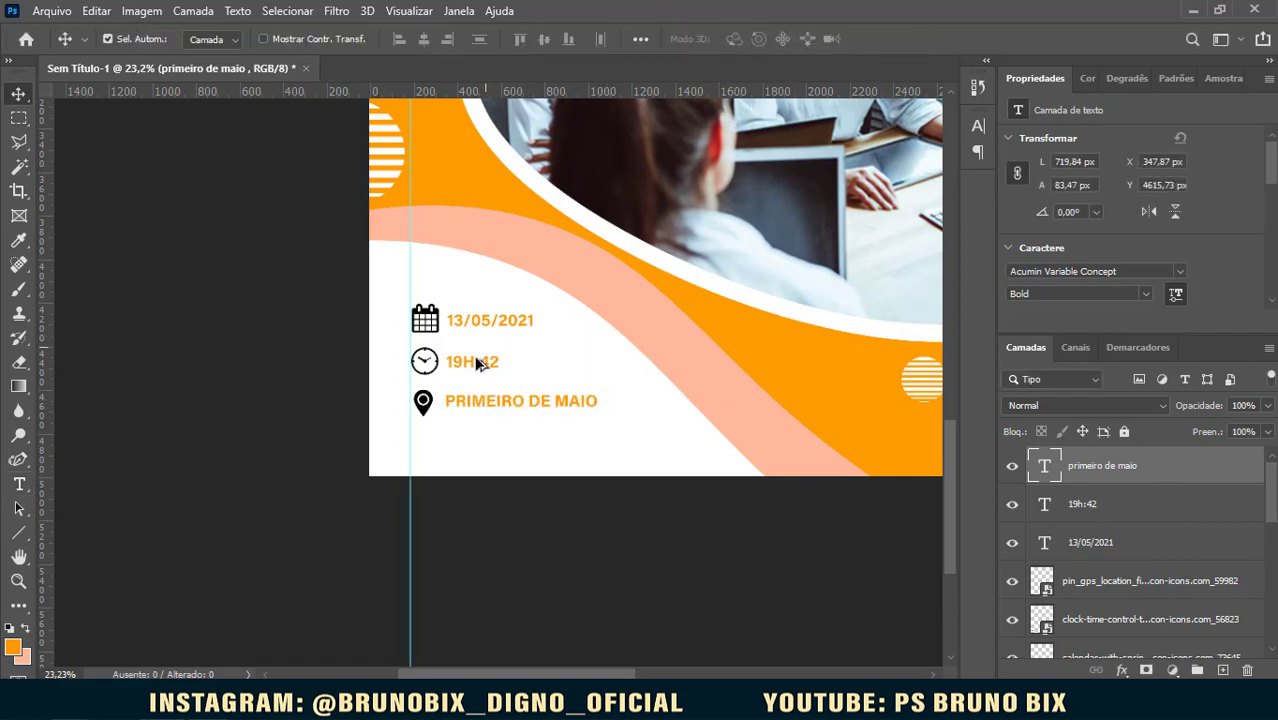
# Step: Merge the location pin, clock and calendar icon layers into one layer and check it by toggling its visibility
pyautogui.scroll(-3, 456, 390)
pyautogui.scroll(5, 415, 582)
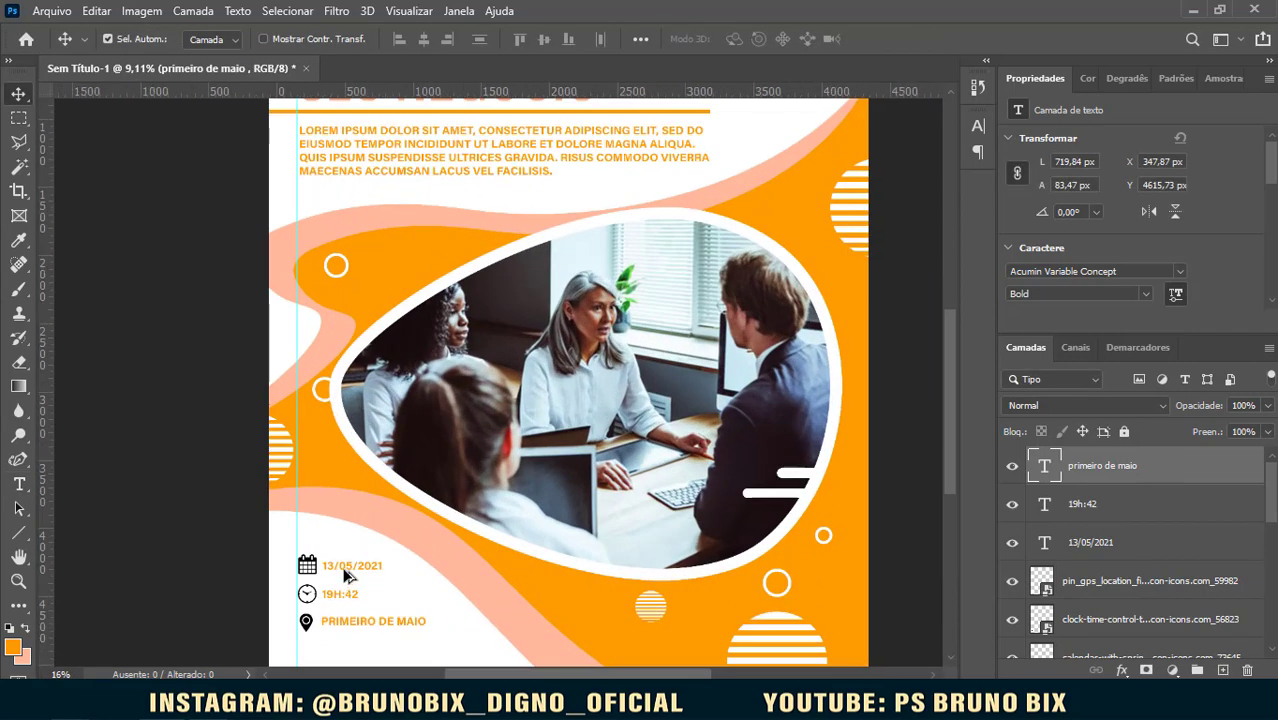
pyautogui.scroll(2, 391, 414)
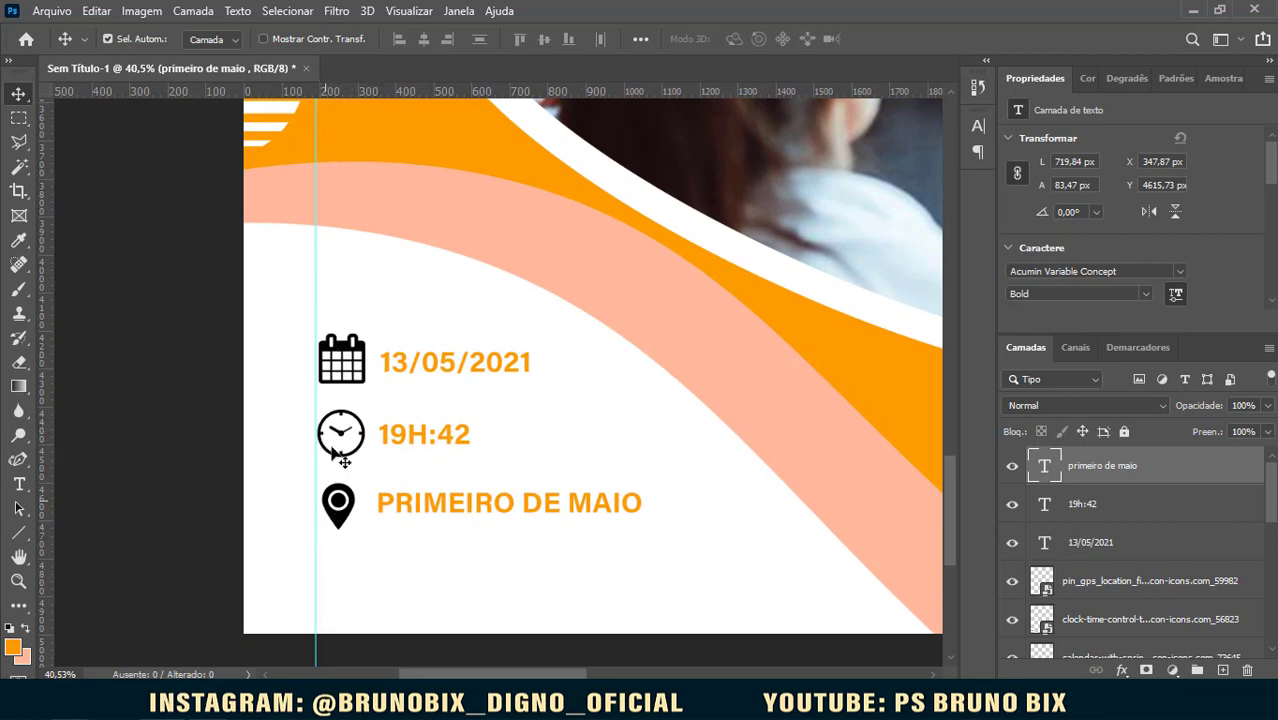
pyautogui.click(1107, 594)
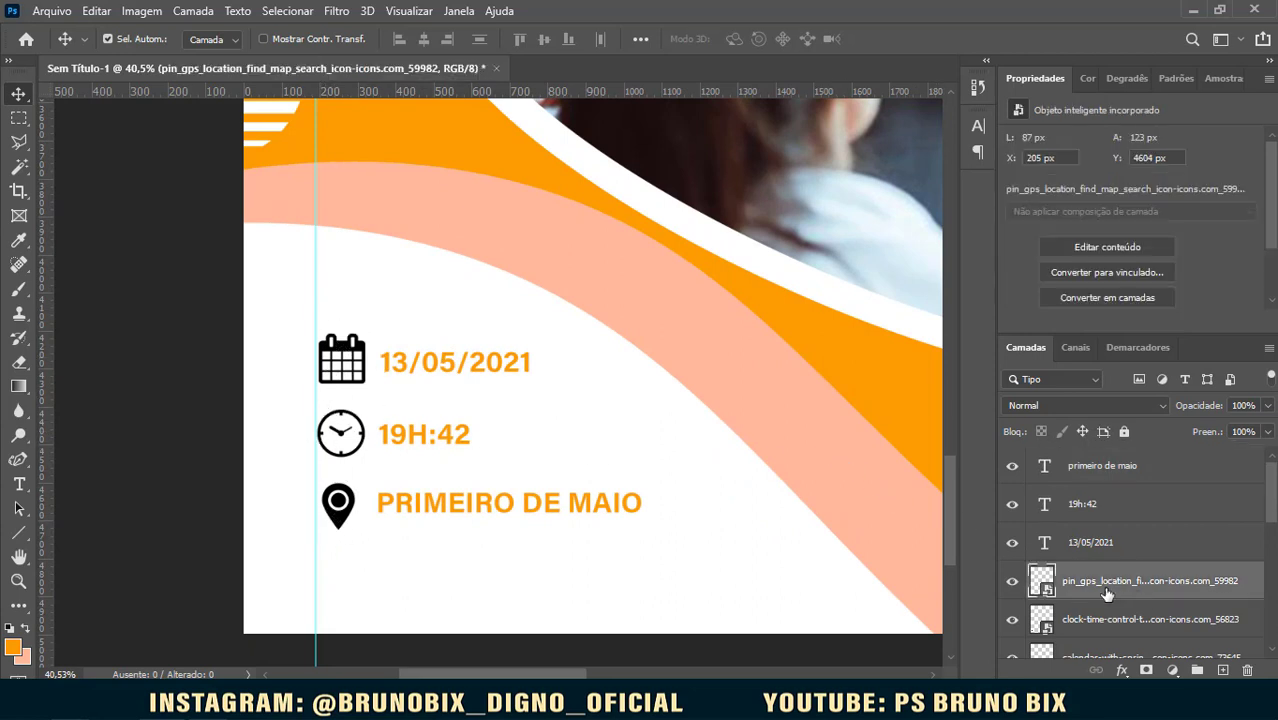
pyautogui.scroll(-3, 1151, 566)
pyautogui.keyDown('ctrl'); pyautogui.click(1130, 545); pyautogui.keyUp('ctrl')
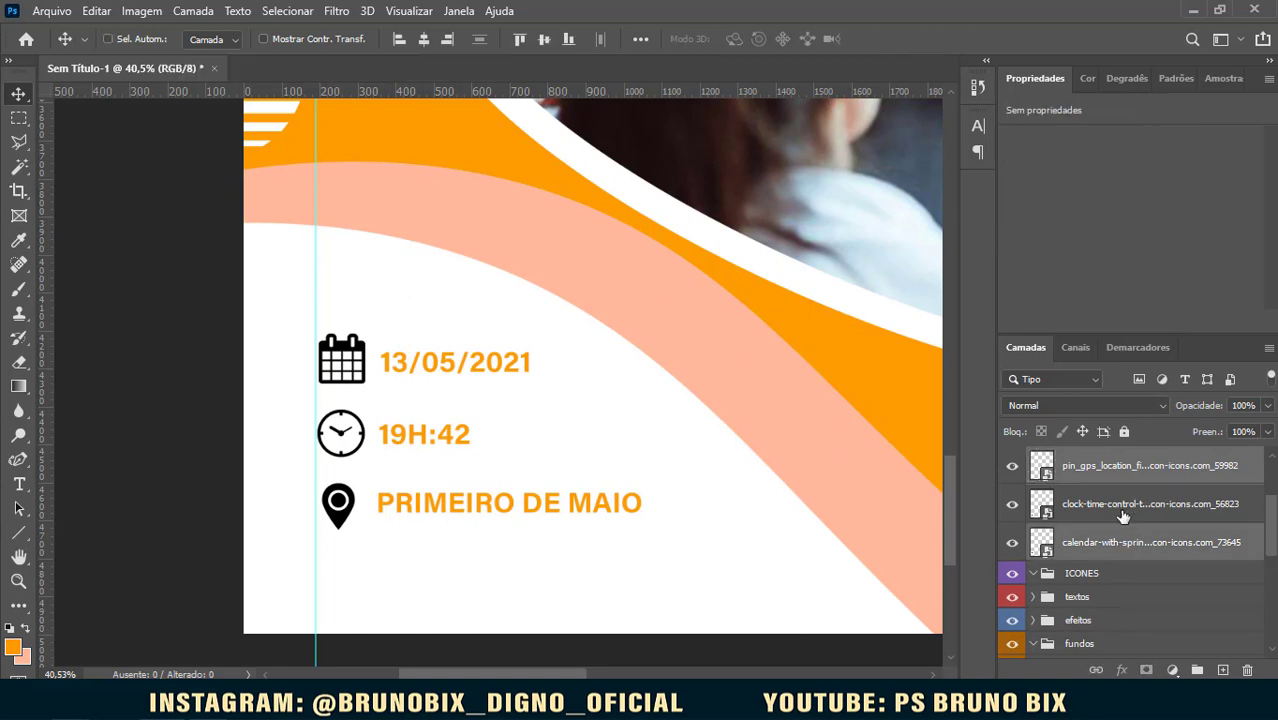
pyautogui.keyDown('ctrl'); pyautogui.click(1118, 504); pyautogui.keyUp('ctrl')
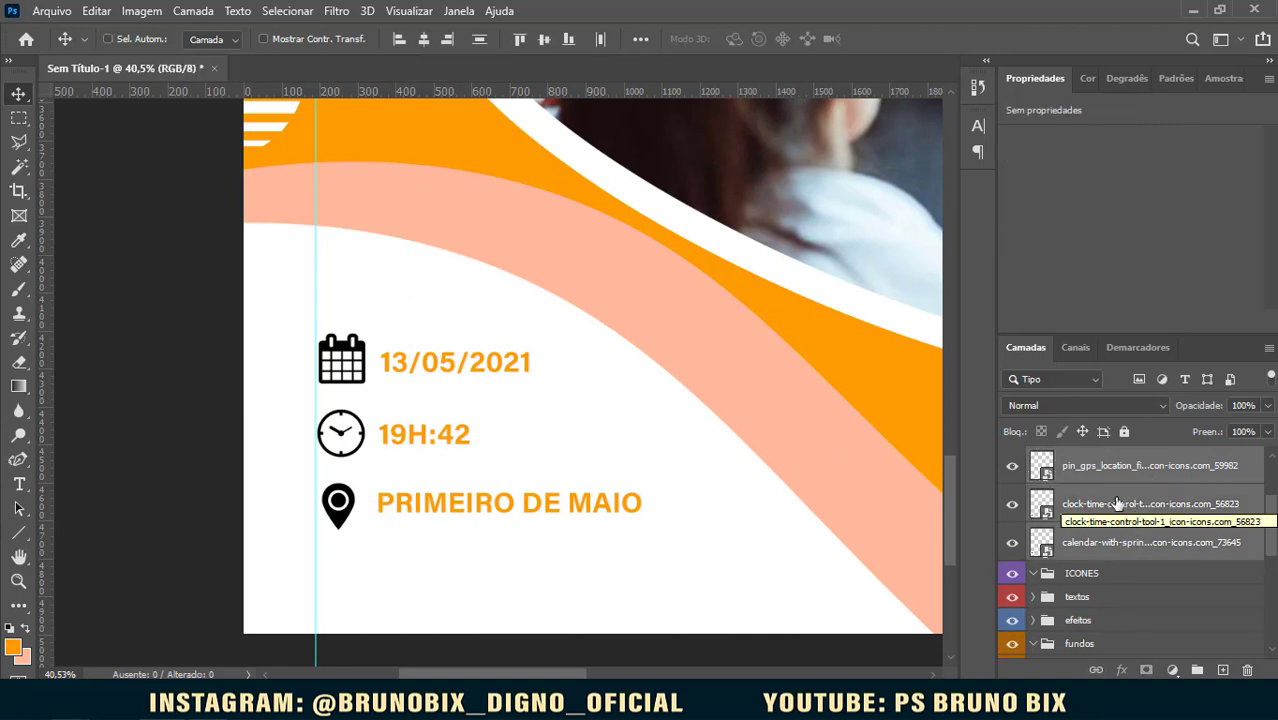
pyautogui.hotkey('ctrl', 'e')
pyautogui.click(1013, 467)
pyautogui.click(1013, 467)
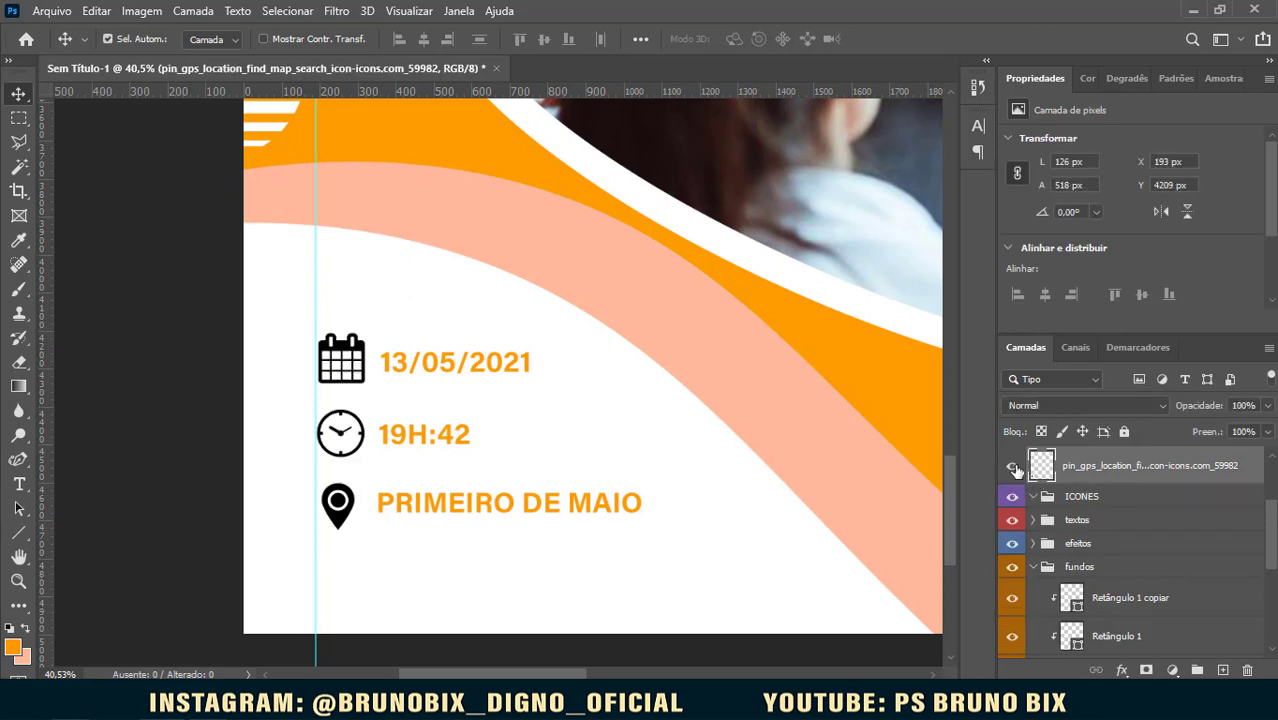
pyautogui.click(1013, 467)
pyautogui.click(1013, 467)
# Step: Rename the merged icon layer as a
pyautogui.doubleClick(1128, 468)
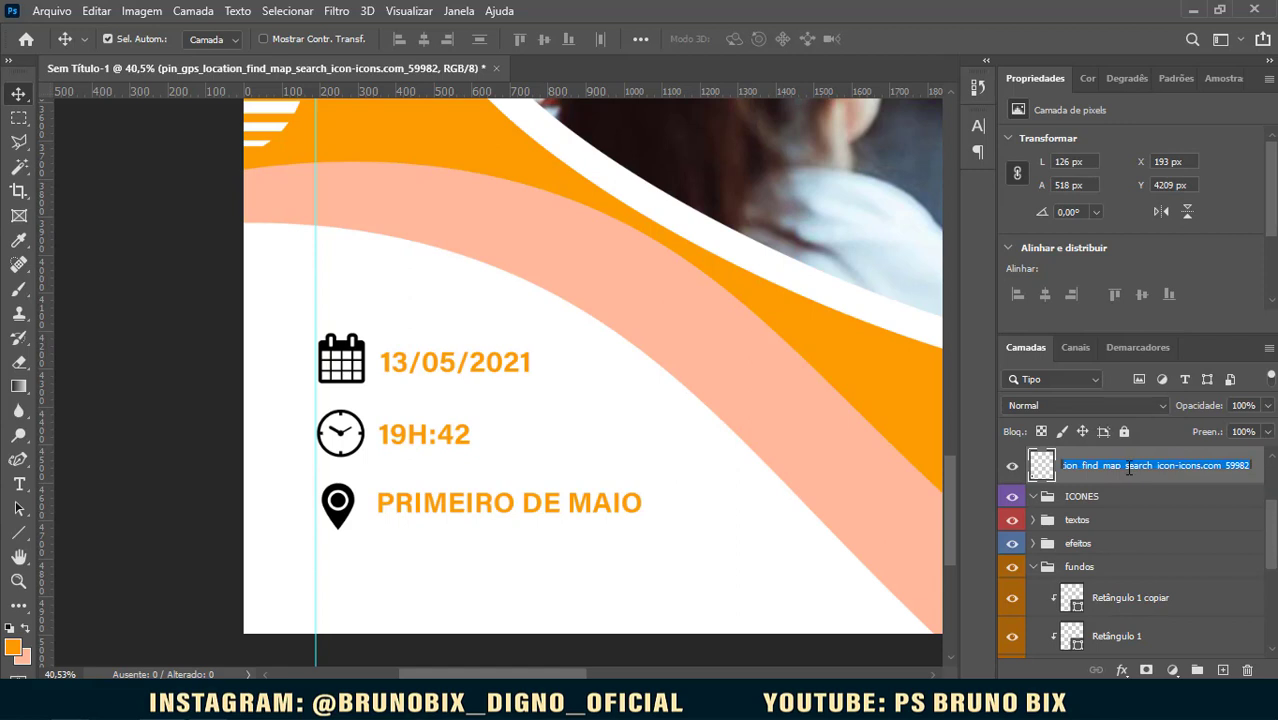
pyautogui.write('a')
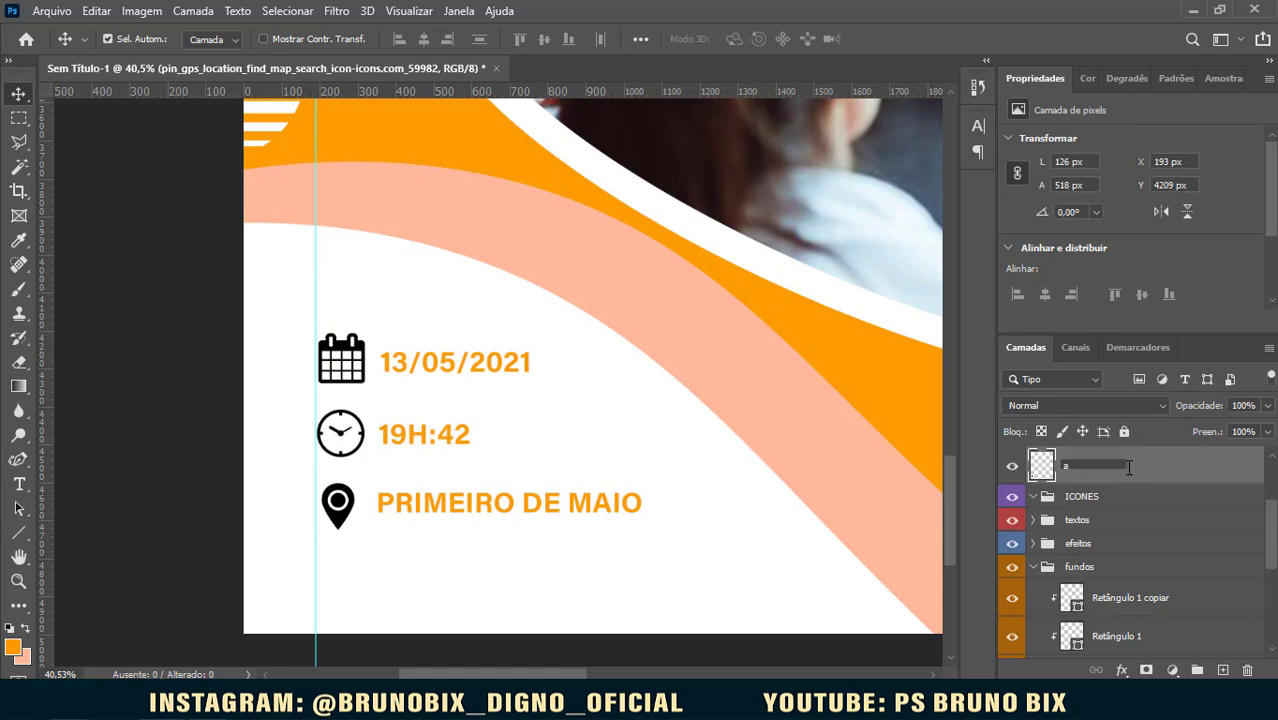
pyautogui.press('Return')
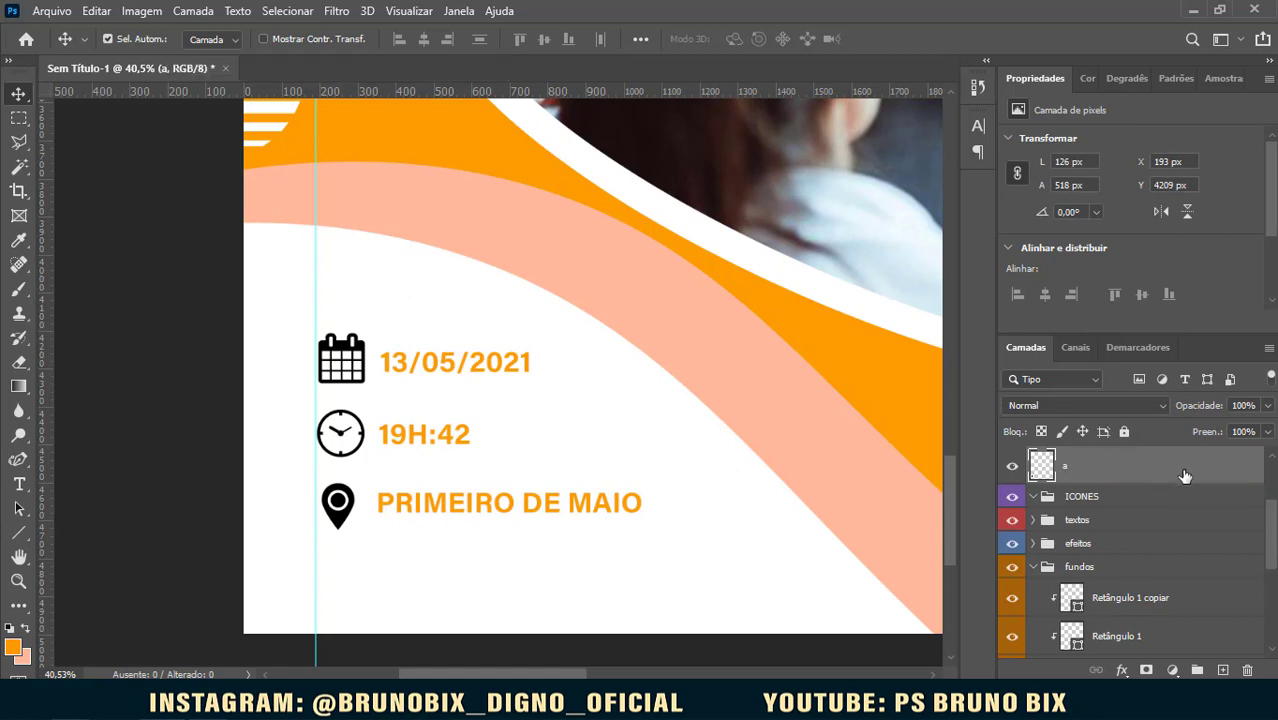
# Step: Apply an orange Color Overlay layer style to the merged icon layer
pyautogui.doubleClick(1125, 474)
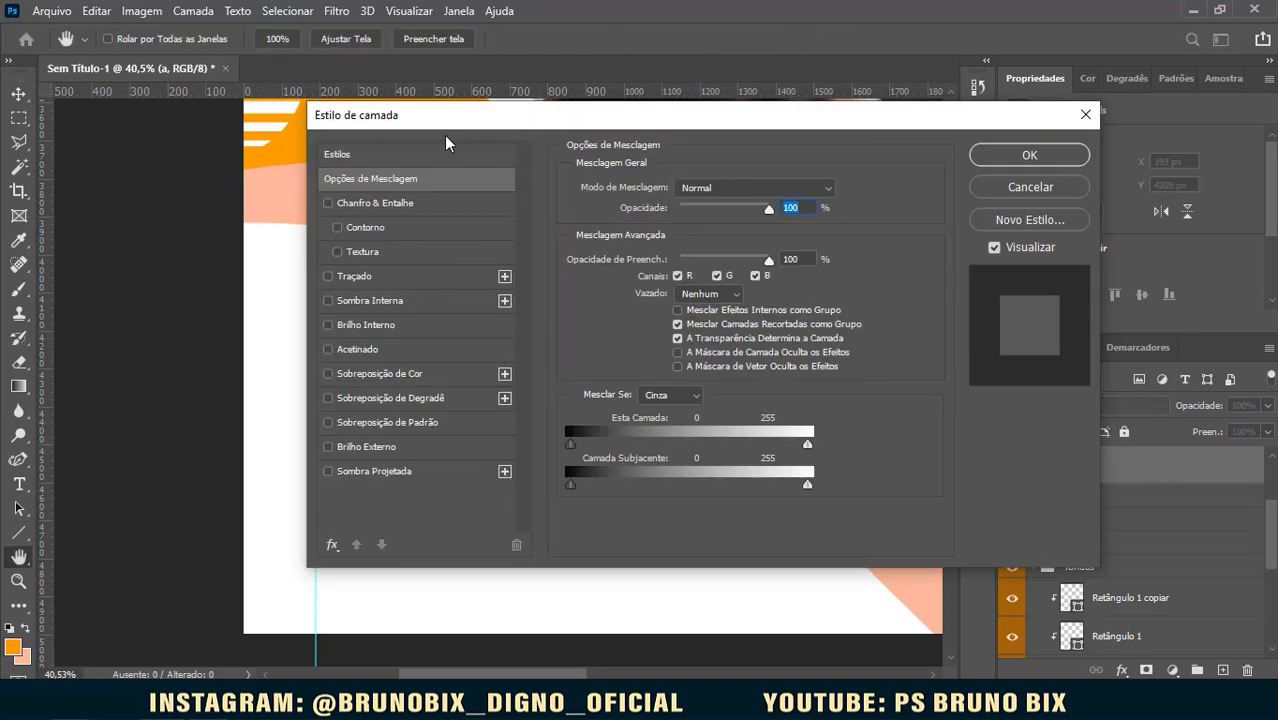
pyautogui.moveTo(446, 143); pyautogui.dragTo(860, 184)
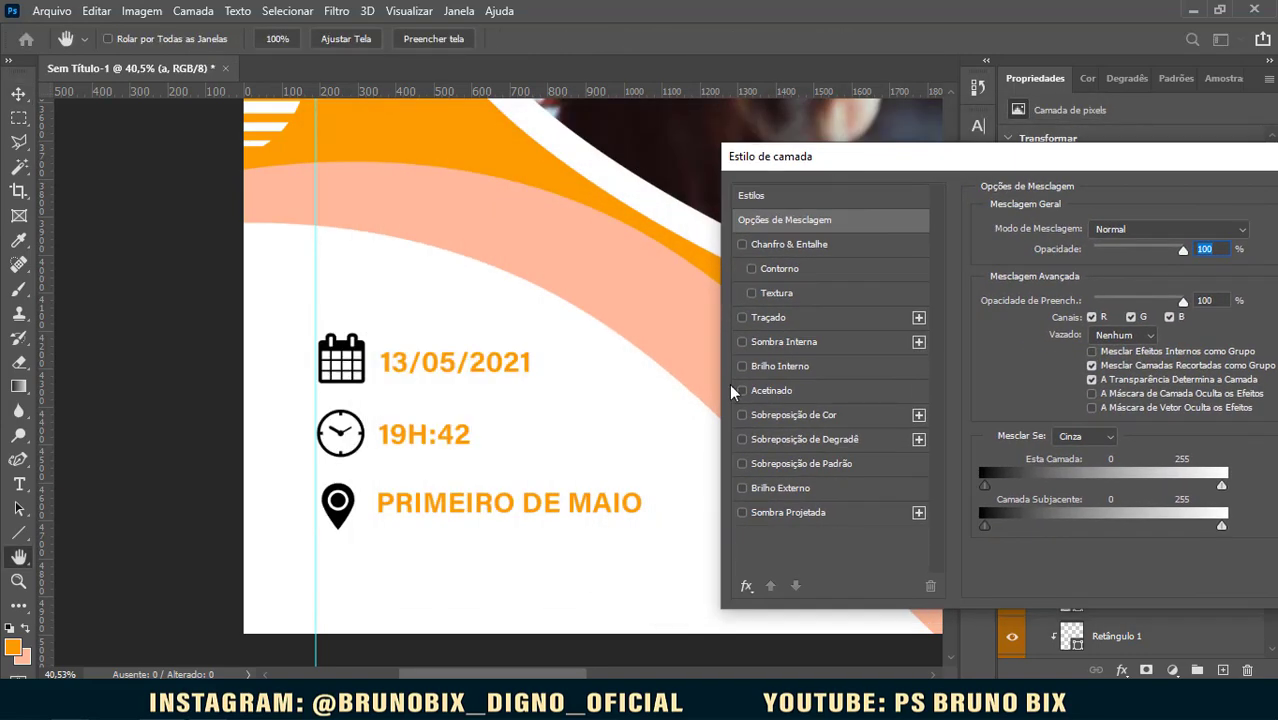
pyautogui.click(788, 415)
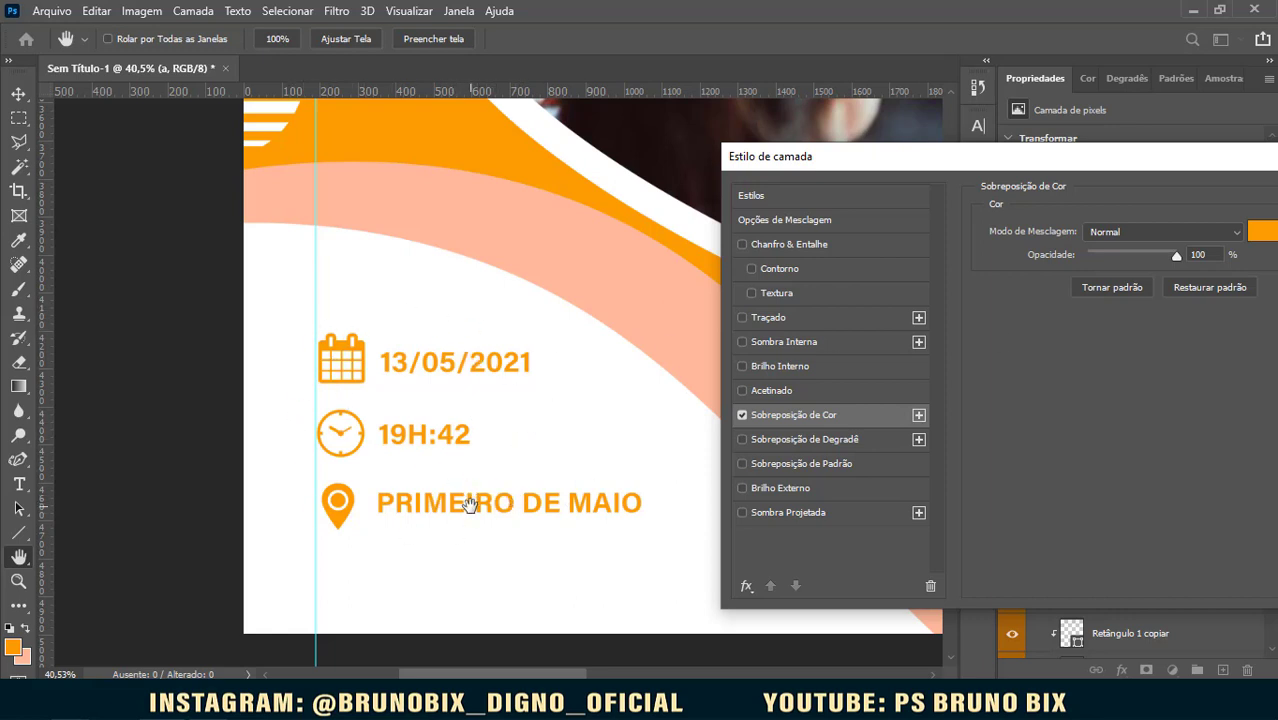
pyautogui.scroll(-3, 418, 385)
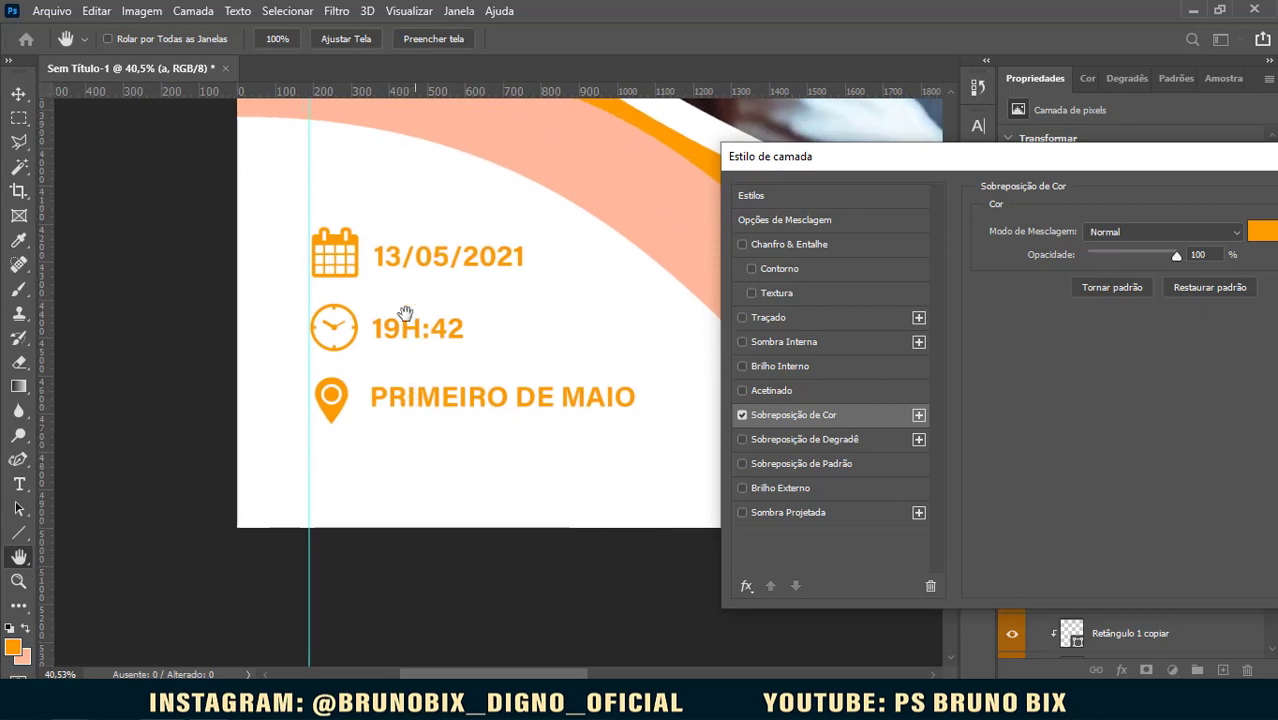
pyautogui.moveTo(1152, 170); pyautogui.dragTo(757, 118)
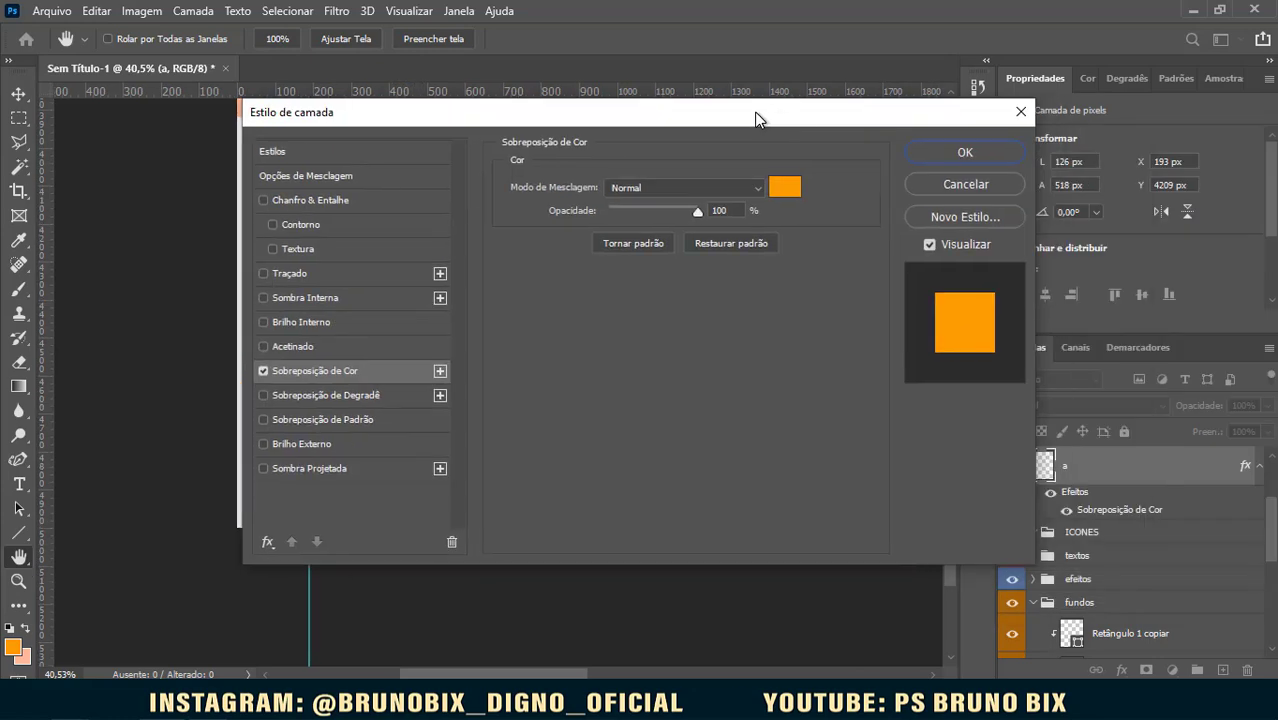
pyautogui.click(964, 154)
pyautogui.scroll(-5, 448, 354)
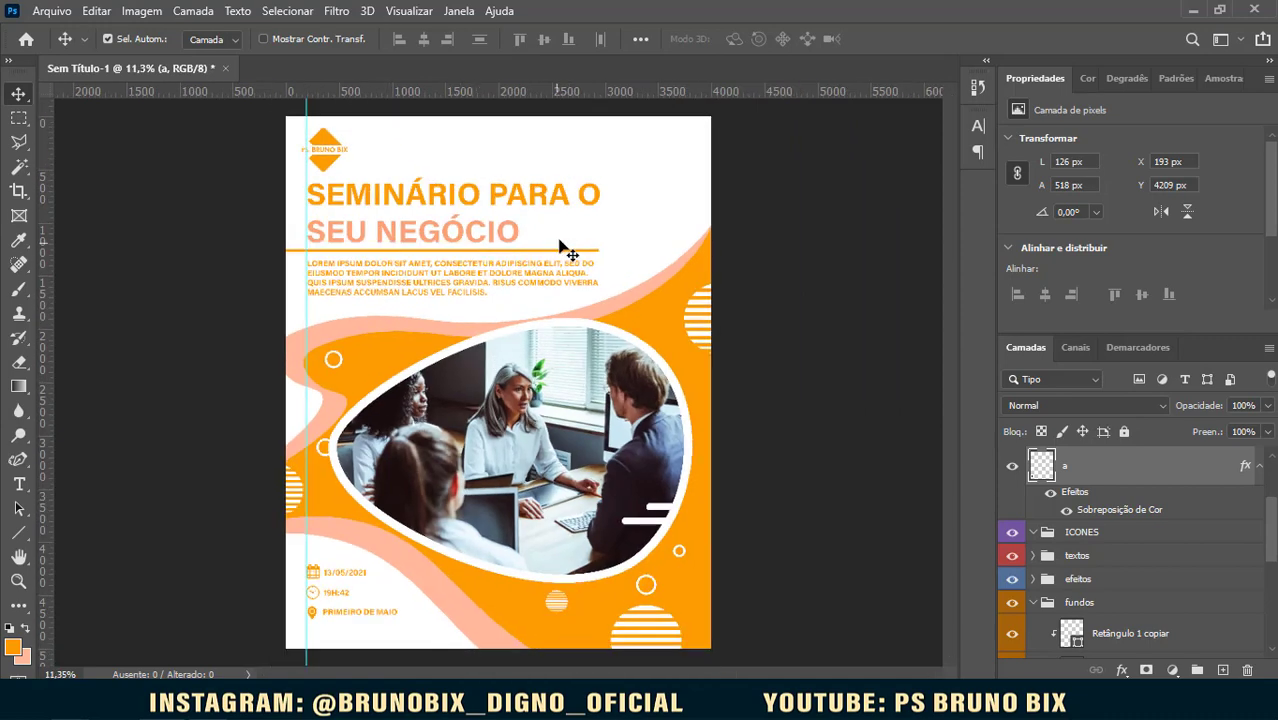
pyautogui.scroll(-1, 495, 285)
pyautogui.scroll(2, 494, 285)
pyautogui.scroll(-1, 530, 280)
pyautogui.click(19, 533)
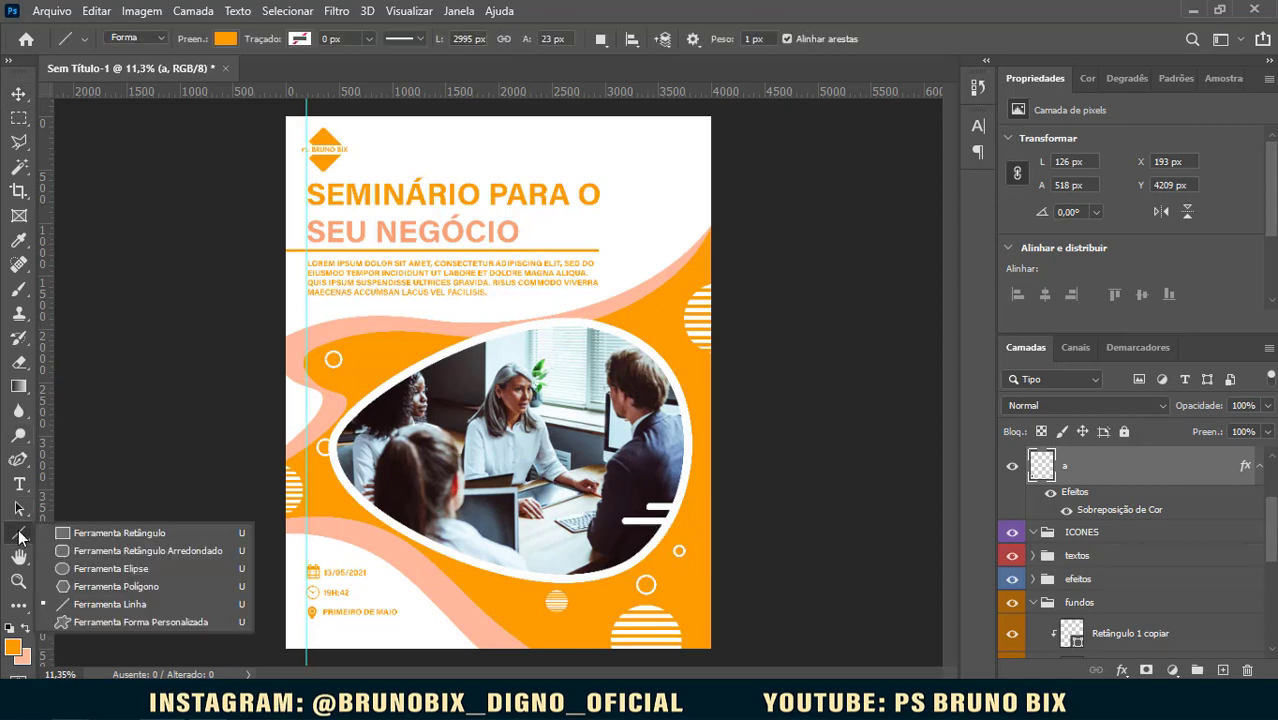
pyautogui.click(127, 533)
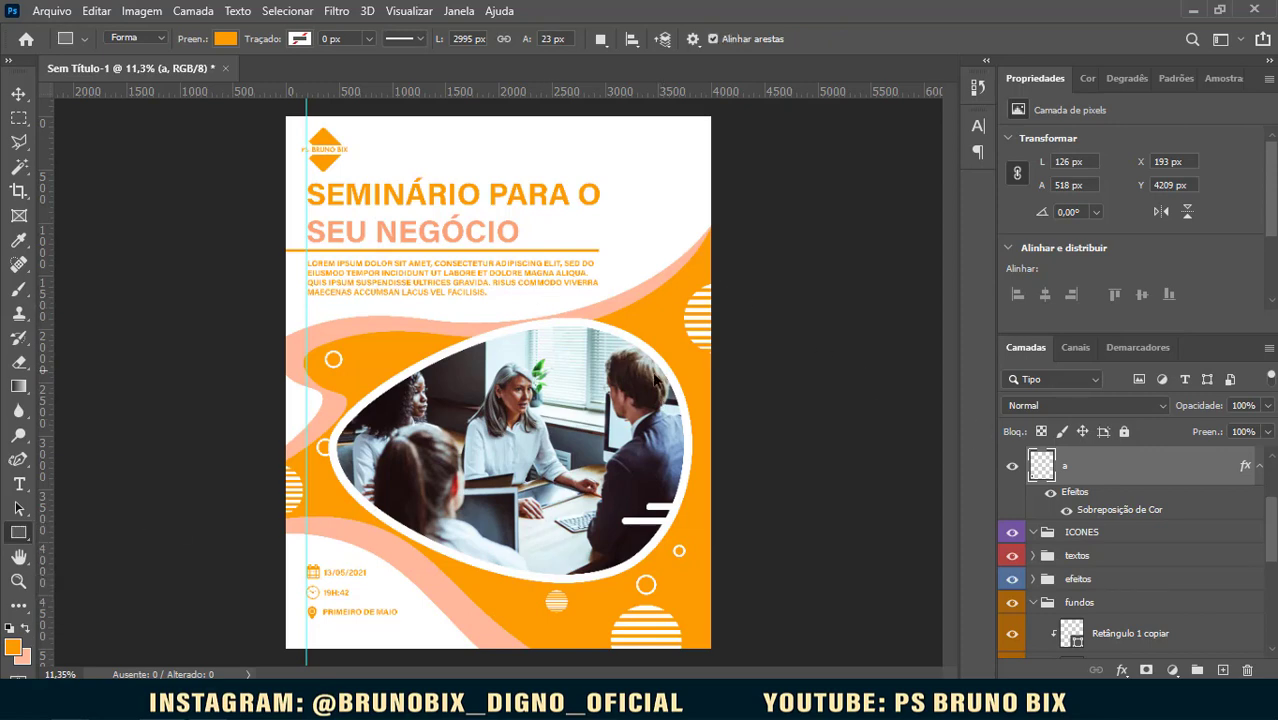
pyautogui.click(19, 93)
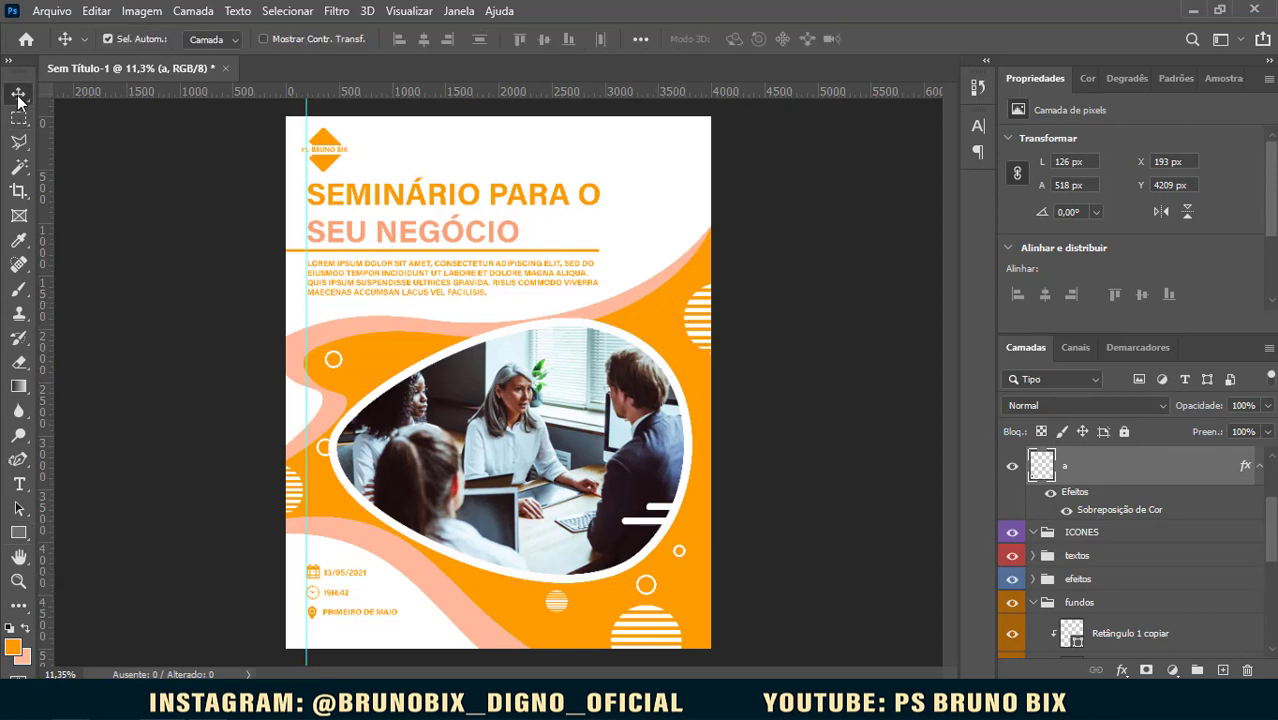
# Step: Add a new empty layer at the top of the fundos group, above the rounded rectangle shapes
pyautogui.click(652, 333)
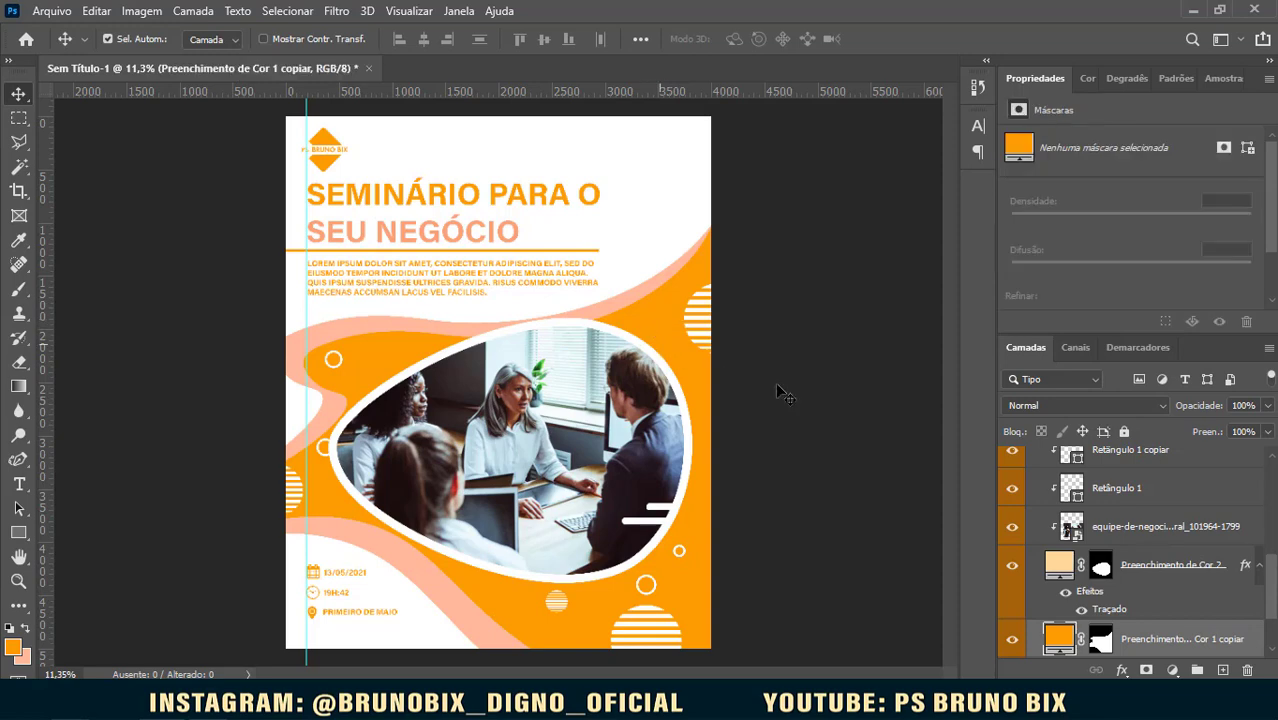
pyautogui.scroll(3, 1090, 580)
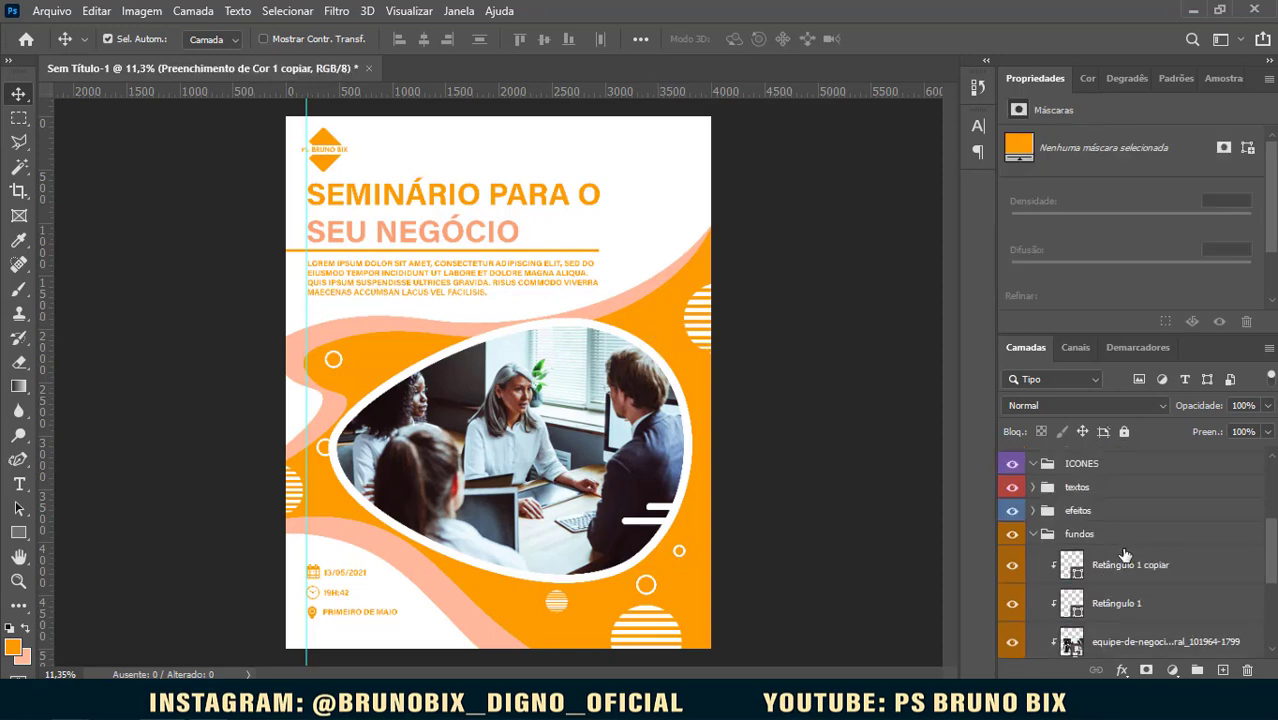
pyautogui.click(1149, 569)
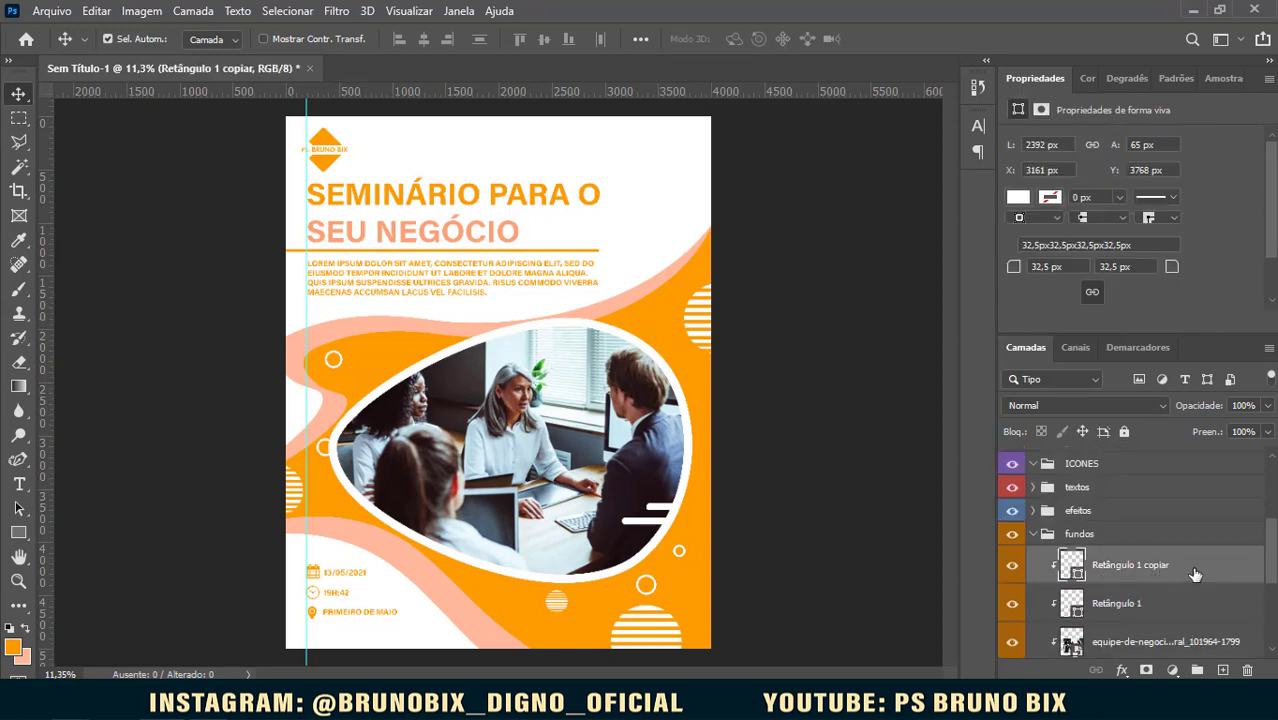
pyautogui.click(1224, 671)
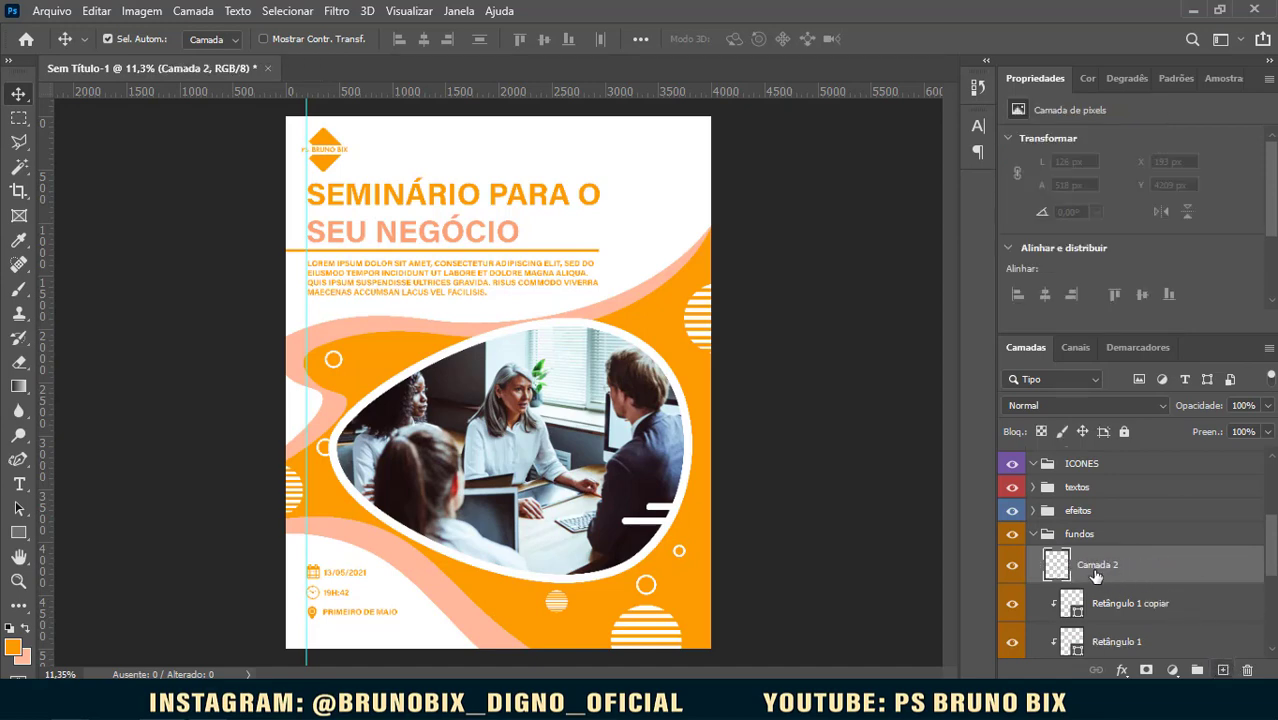
pyautogui.click(1040, 534)
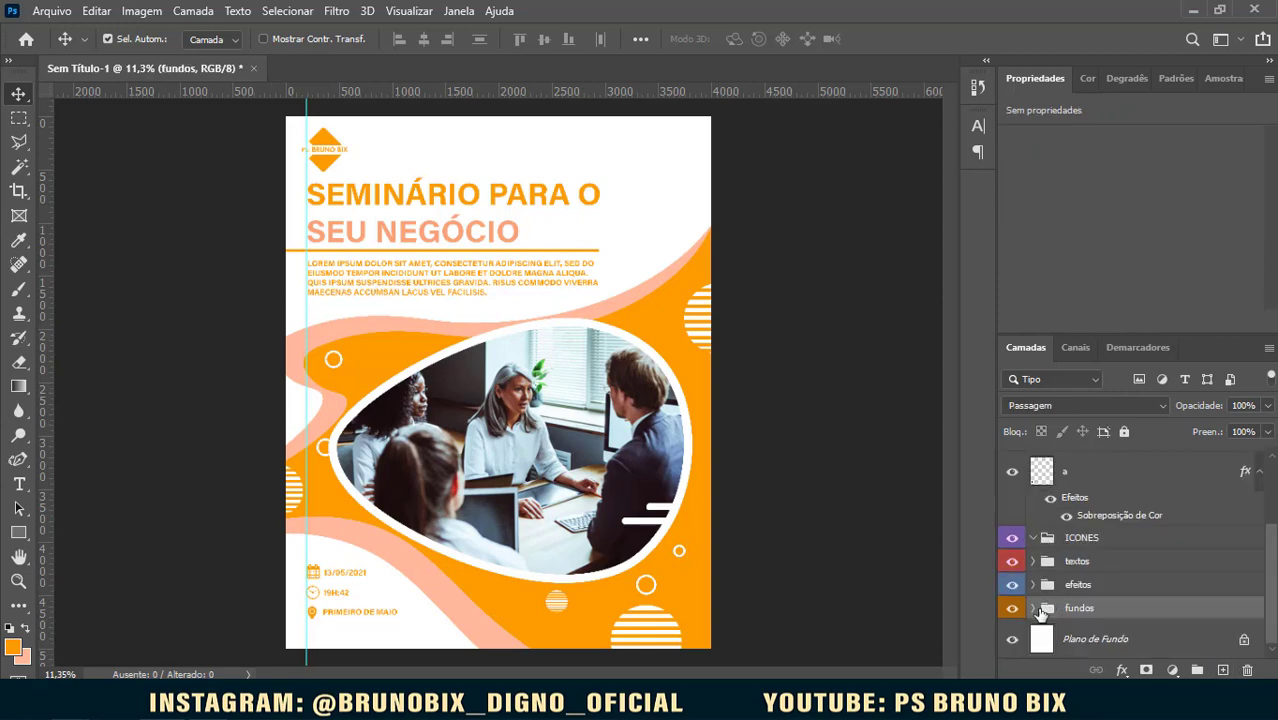
pyautogui.scroll(-3, 1110, 500)
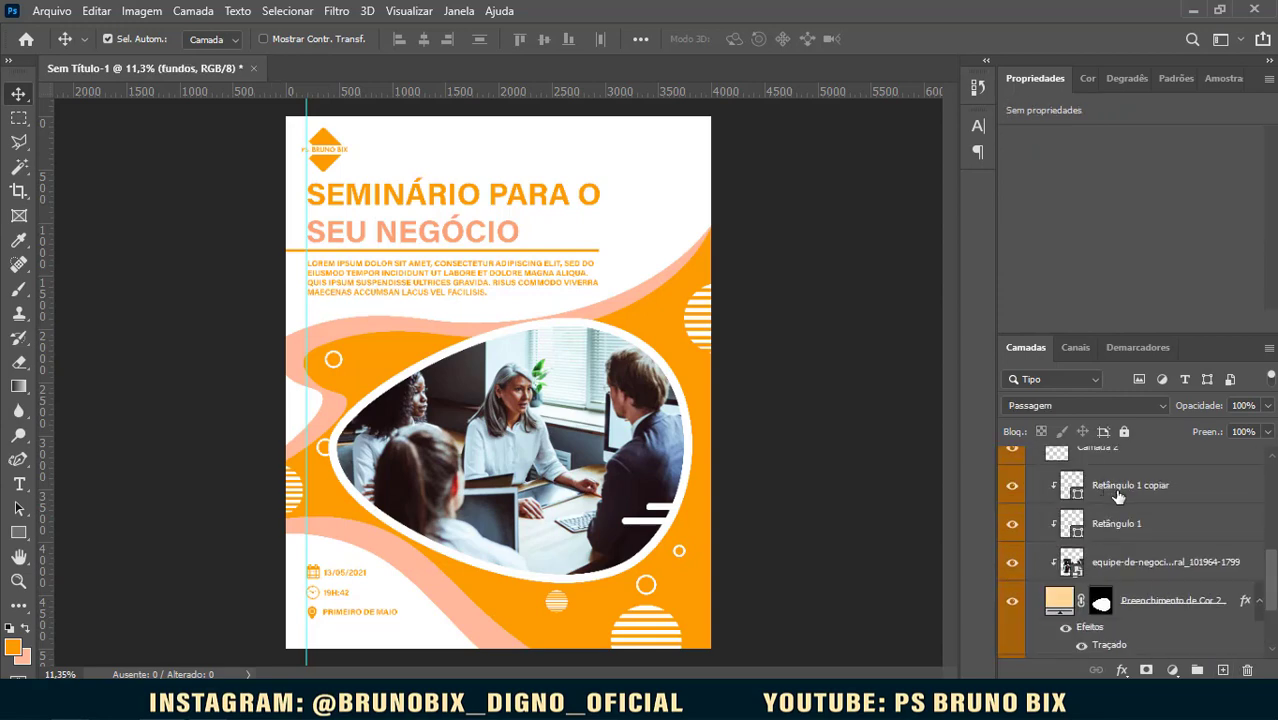
pyautogui.scroll(1, 1115, 500)
pyautogui.click(1107, 528)
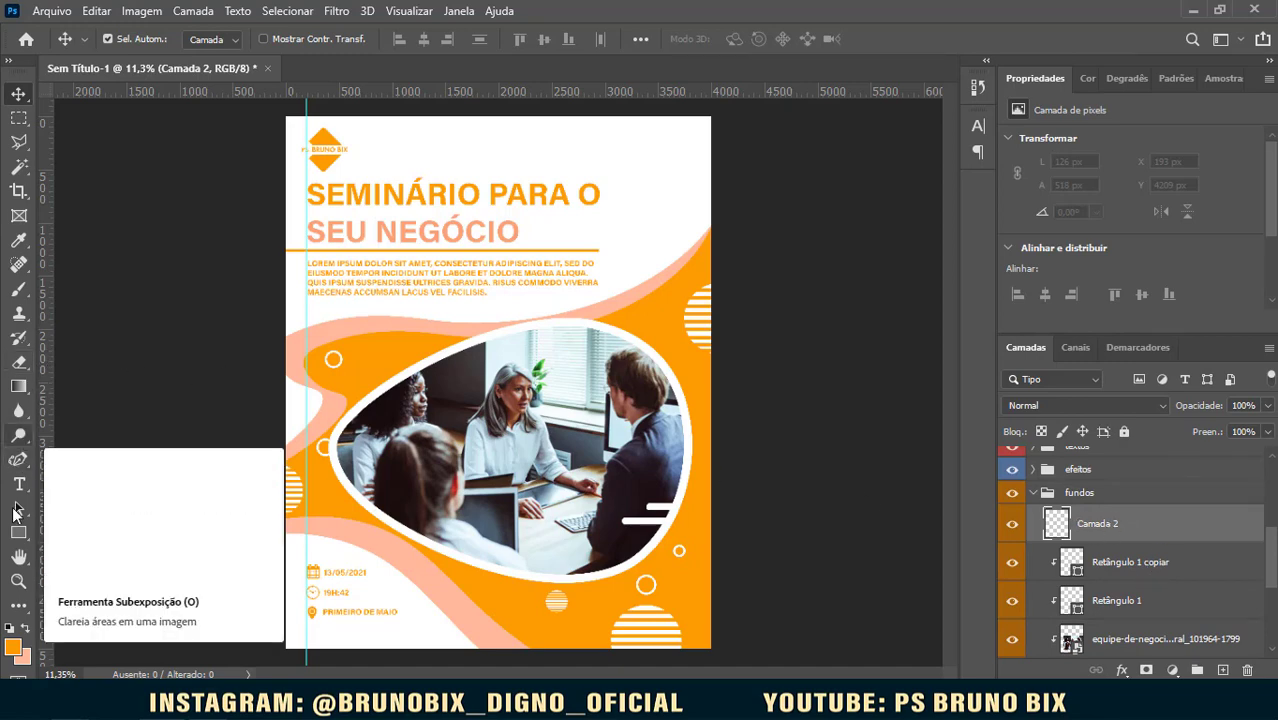
# Step: Draw an orange rectangle about 2900 x 168 px running off the flyer's upper right edge, and enter a 300 px radius for all corners
pyautogui.click(17, 535)
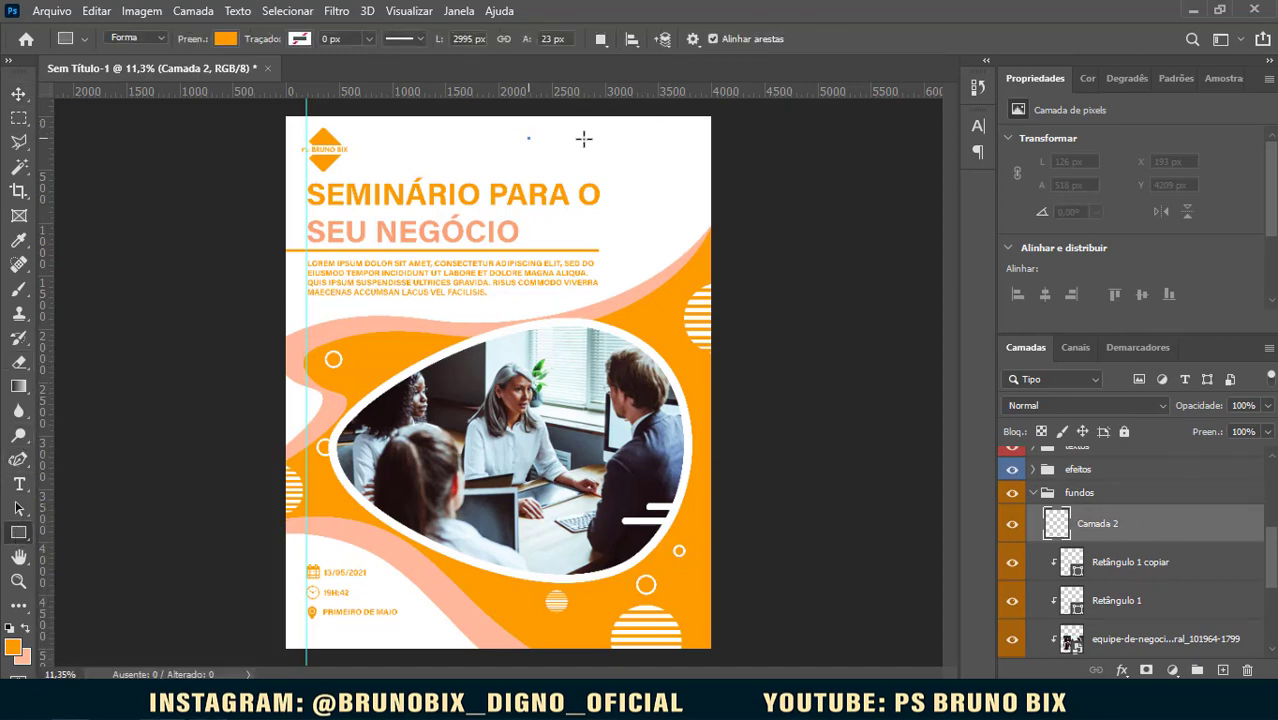
pyautogui.moveTo(527, 137); pyautogui.dragTo(836, 155)
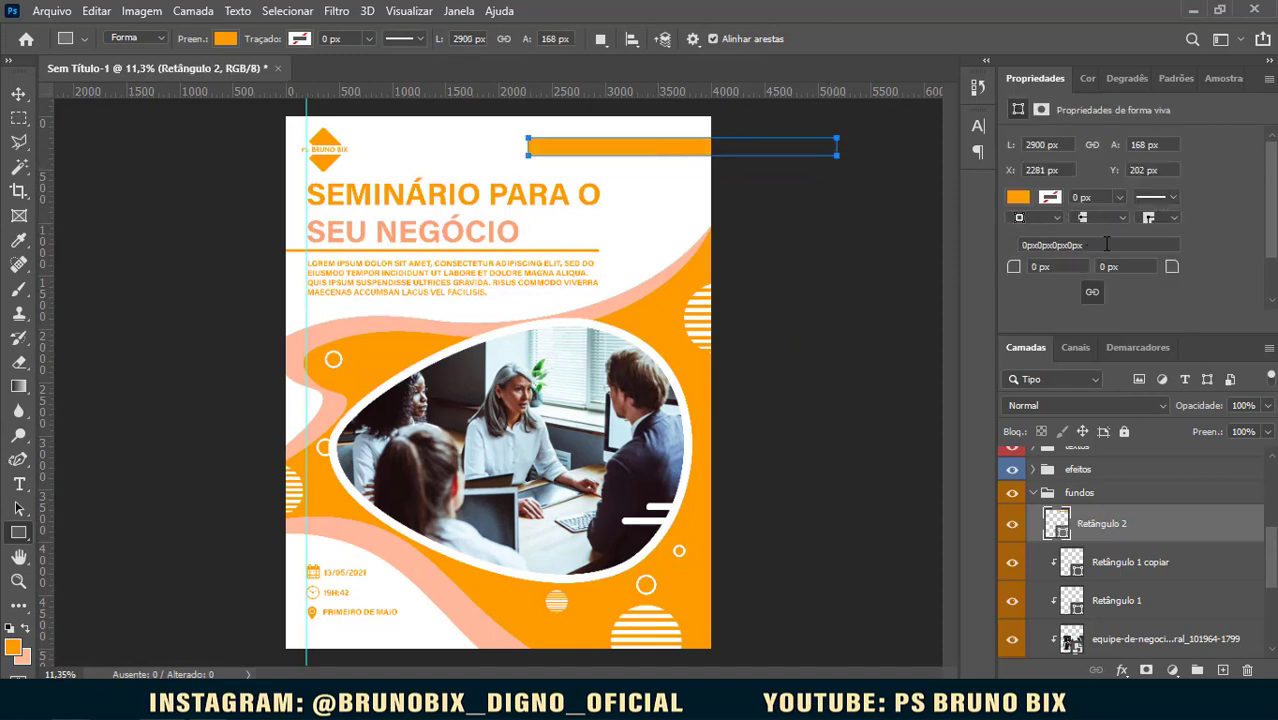
pyautogui.click(1037, 244)
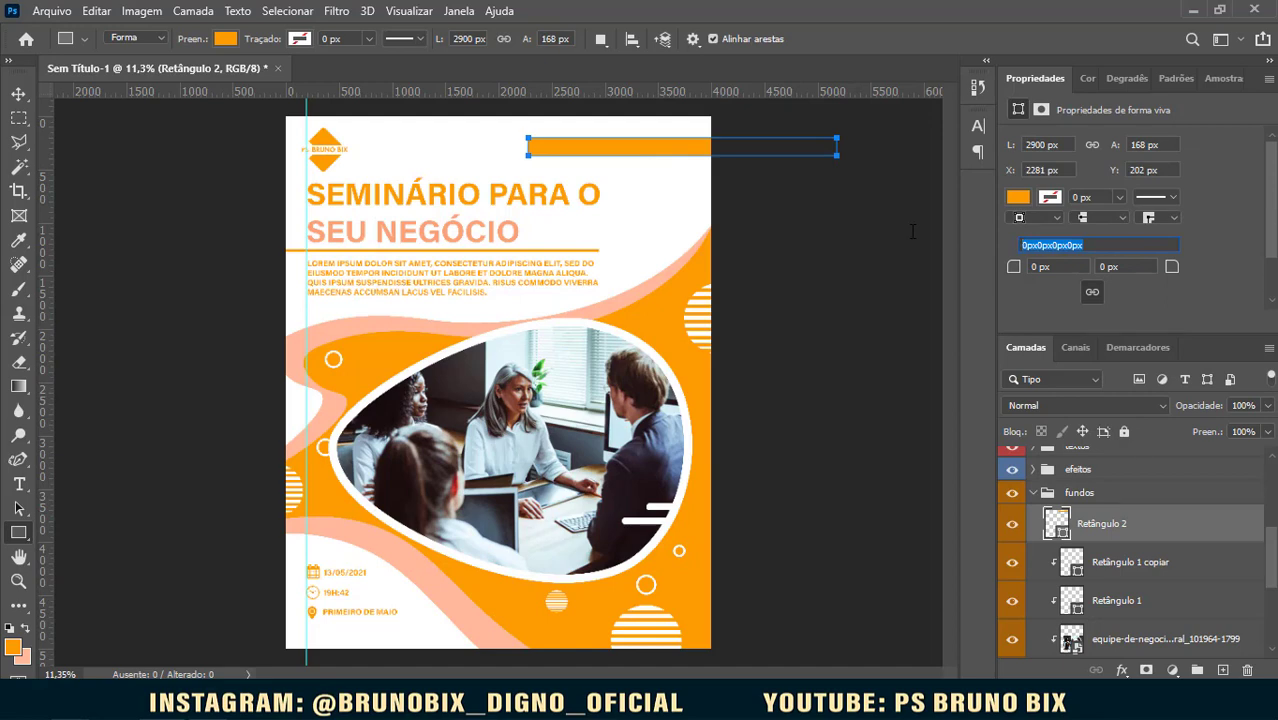
pyautogui.write('300')
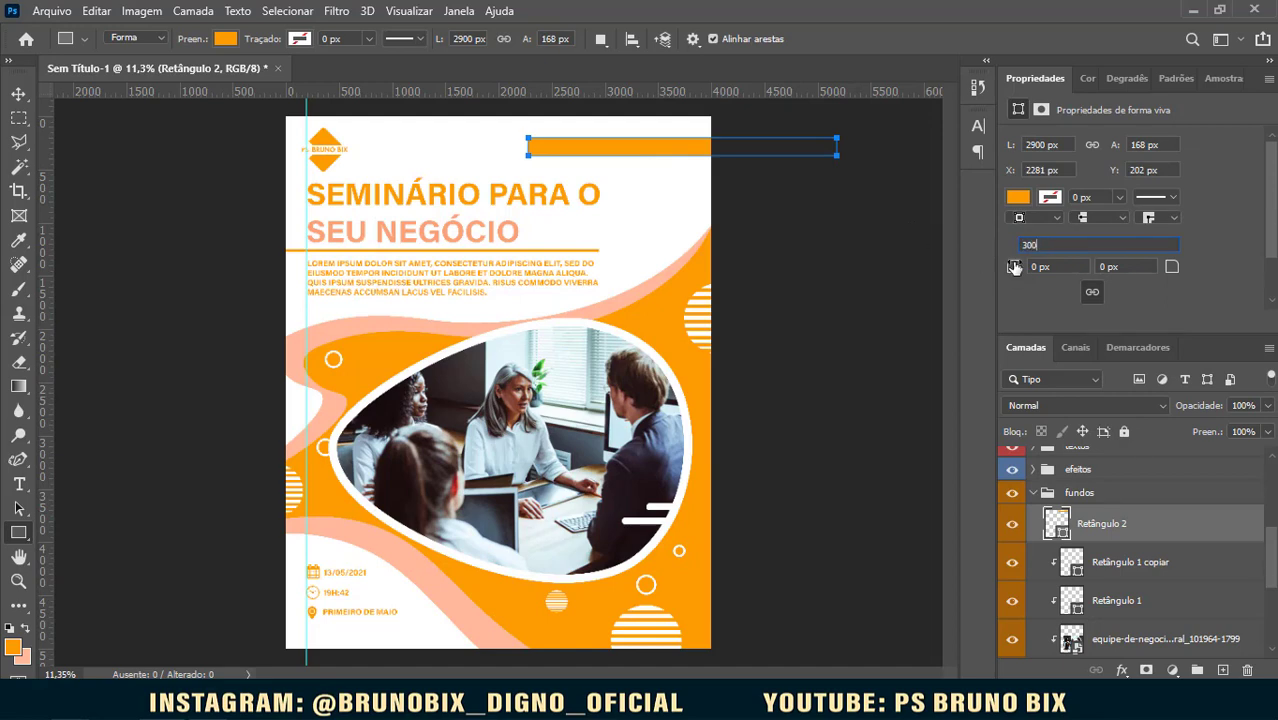
pyautogui.press('Return')
# Step: Move the rounded orange bar toward the flyer's upper right corner and scale it down to about 62 px high
pyautogui.click(18, 93)
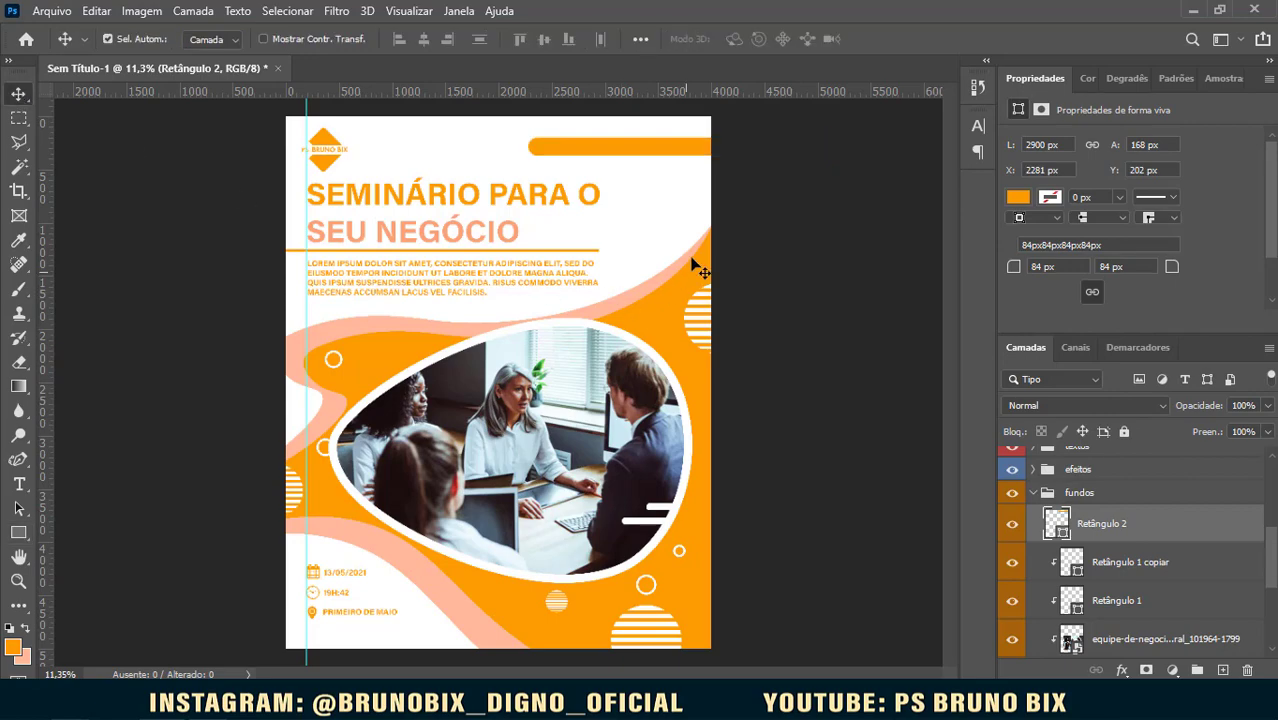
pyautogui.scroll(2, 690, 240)
pyautogui.moveTo(685, 194); pyautogui.dragTo(639, 323)
pyautogui.scroll(2, 610, 266)
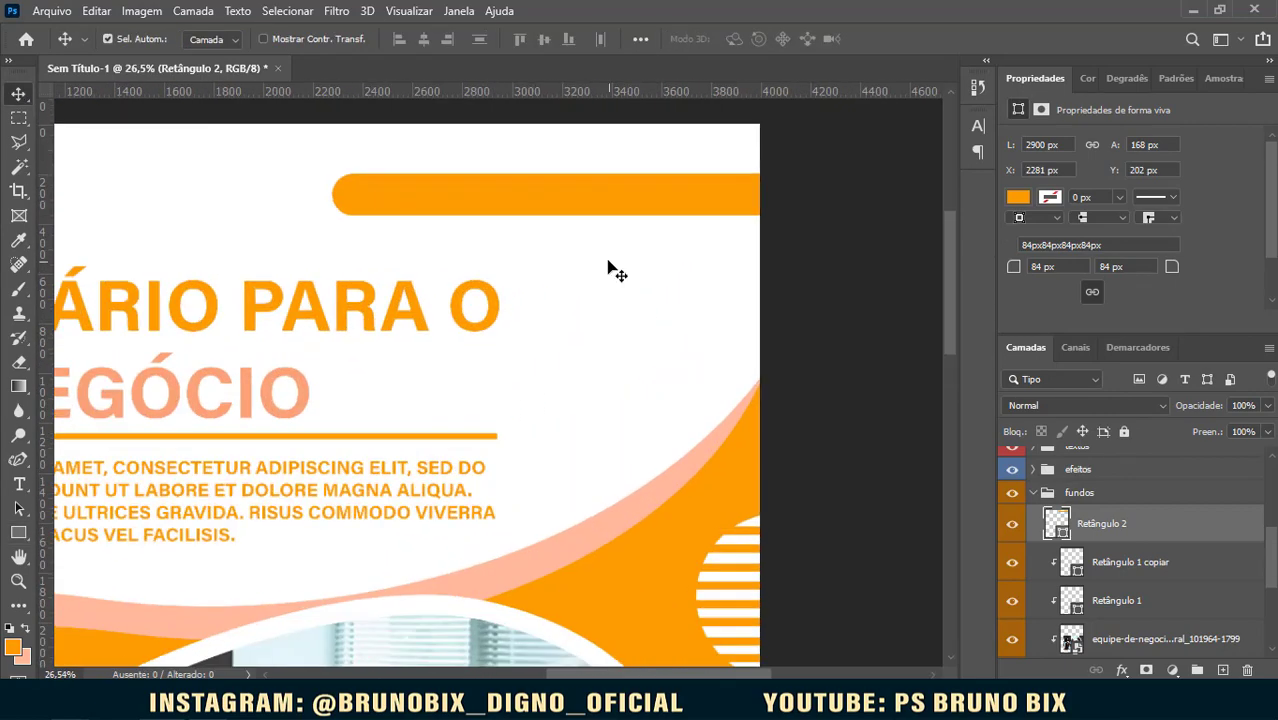
pyautogui.moveTo(608, 265); pyautogui.dragTo(571, 434)
pyautogui.moveTo(474, 358); pyautogui.dragTo(534, 355)
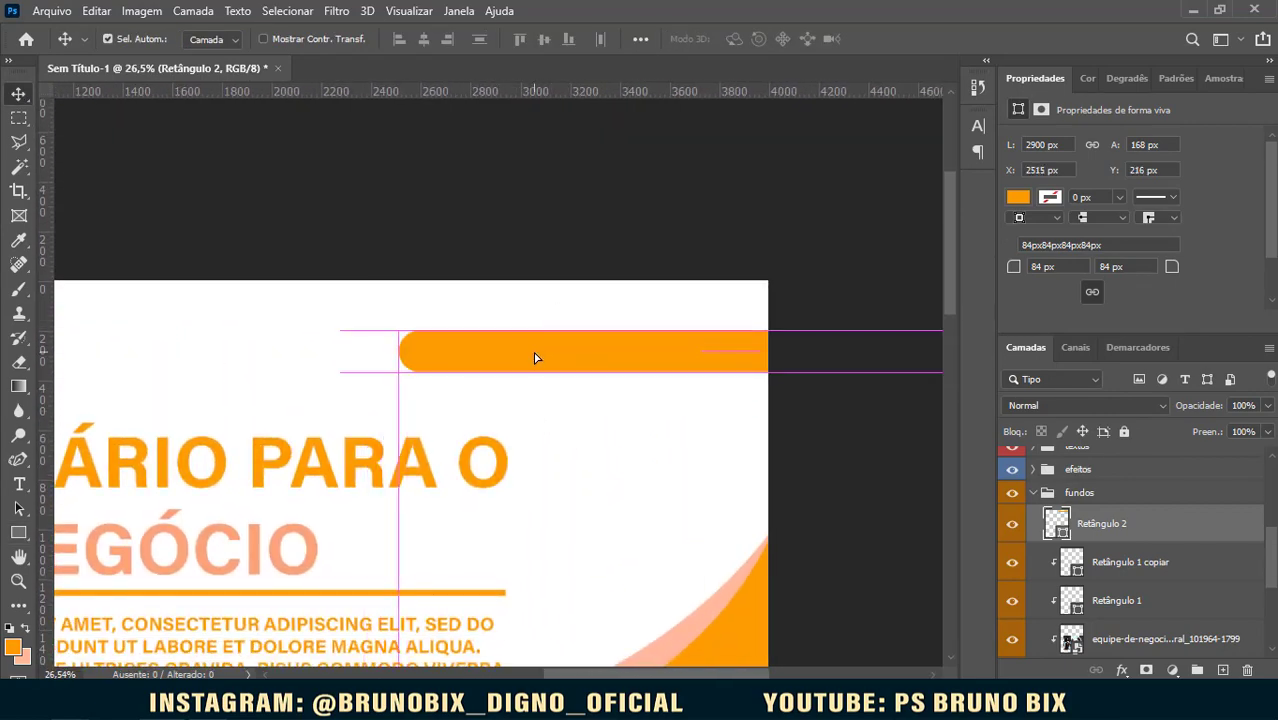
pyautogui.hotkey('ctrl', 't')
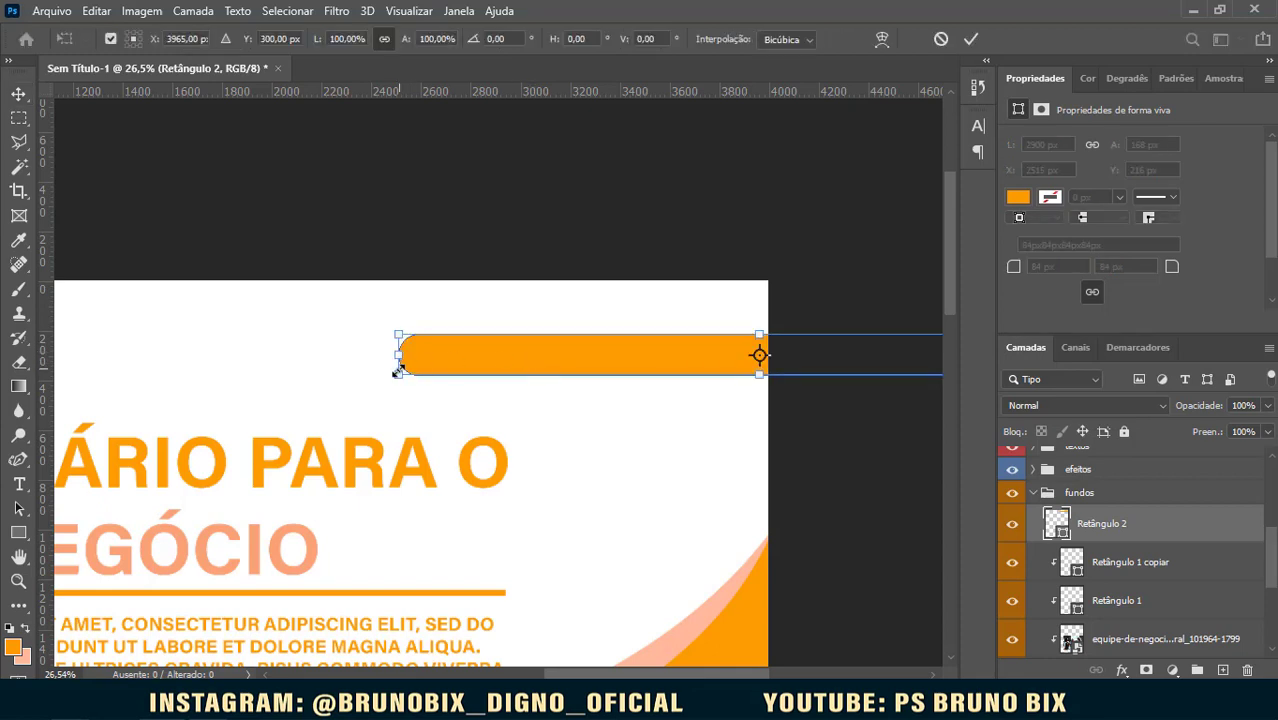
pyautogui.moveTo(400, 336); pyautogui.dragTo(628, 318)
pyautogui.press('Return')
# Step: Duplicate the thin orange bar and stagger the two bars at the upper right corner, with the longer visible one on top
pyautogui.scroll(4, 656, 356)
pyautogui.scroll(-1, 541, 377)
pyautogui.scroll(-4, 620, 320)
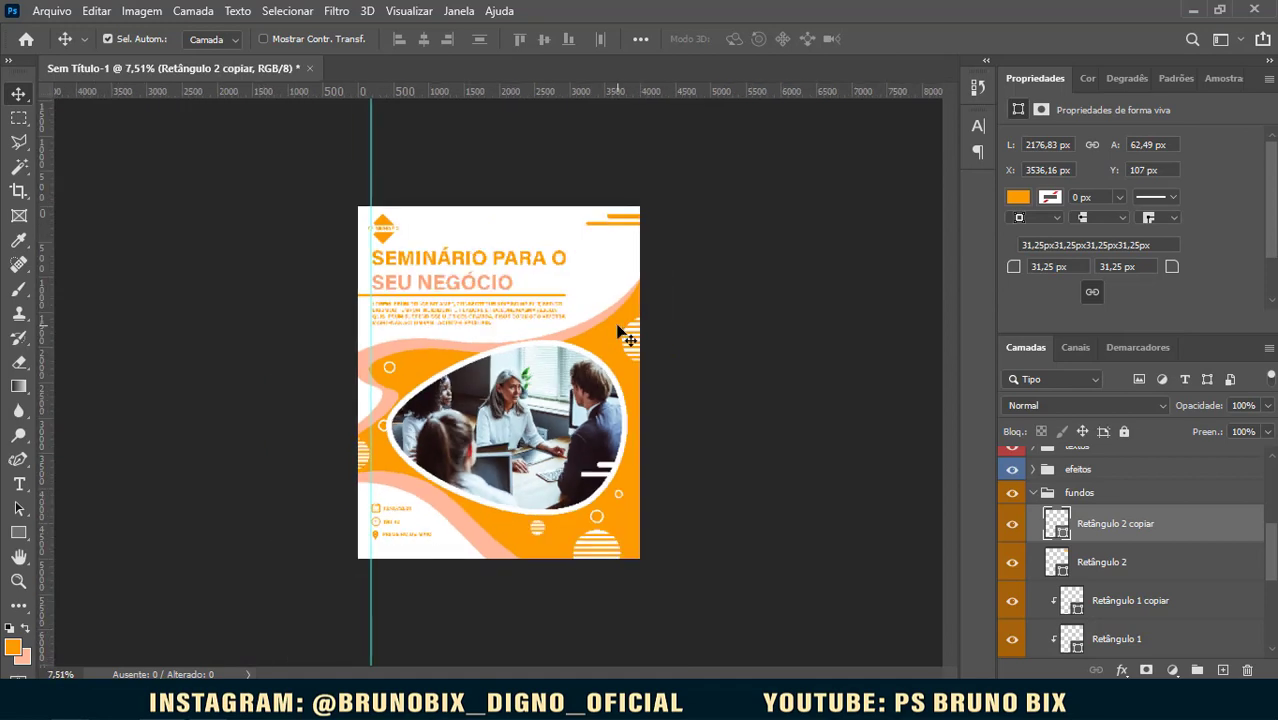
pyautogui.scroll(3, 631, 220)
pyautogui.moveTo(641, 229); pyautogui.dragTo(593, 365)
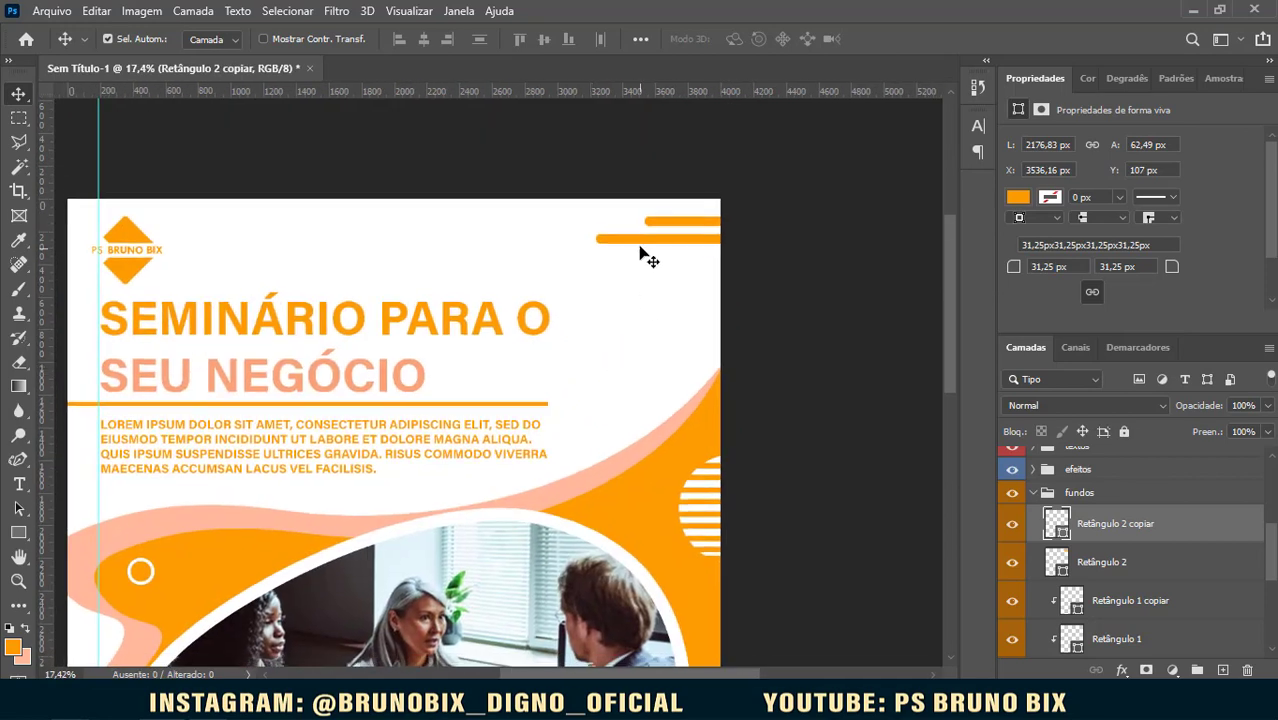
pyautogui.moveTo(632, 243); pyautogui.dragTo(639, 213)
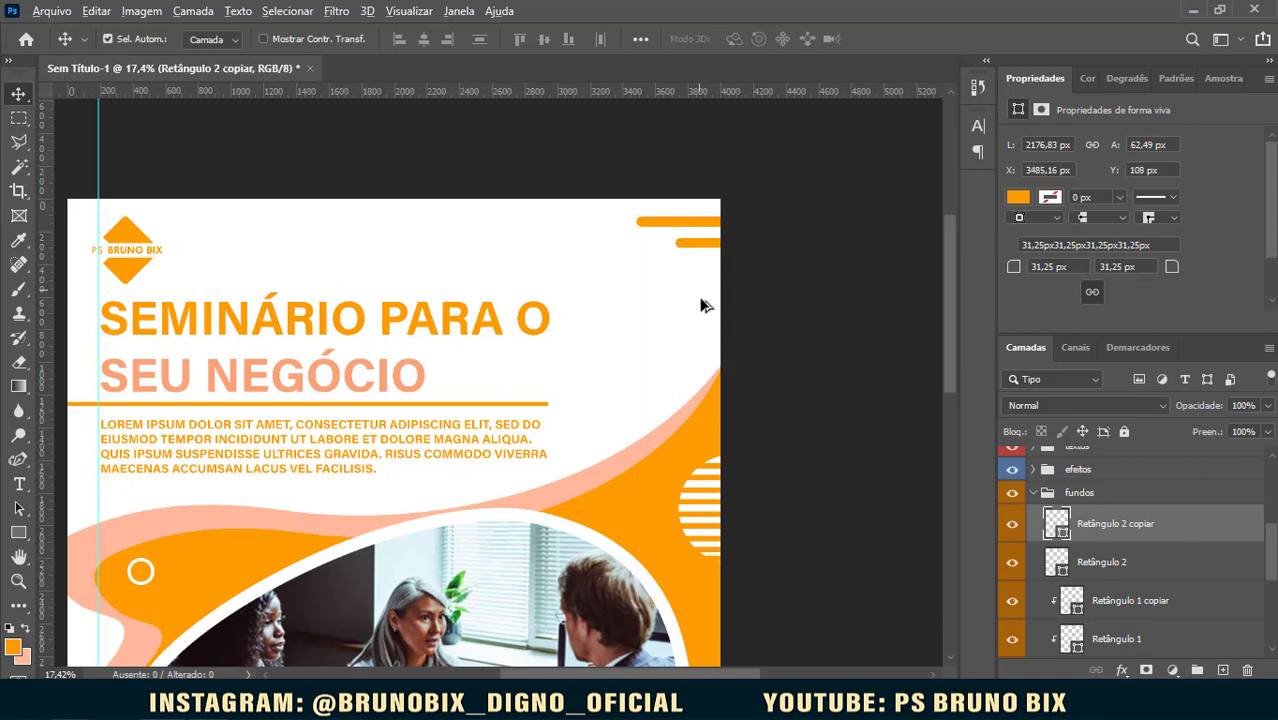
pyautogui.scroll(-3, 702, 302)
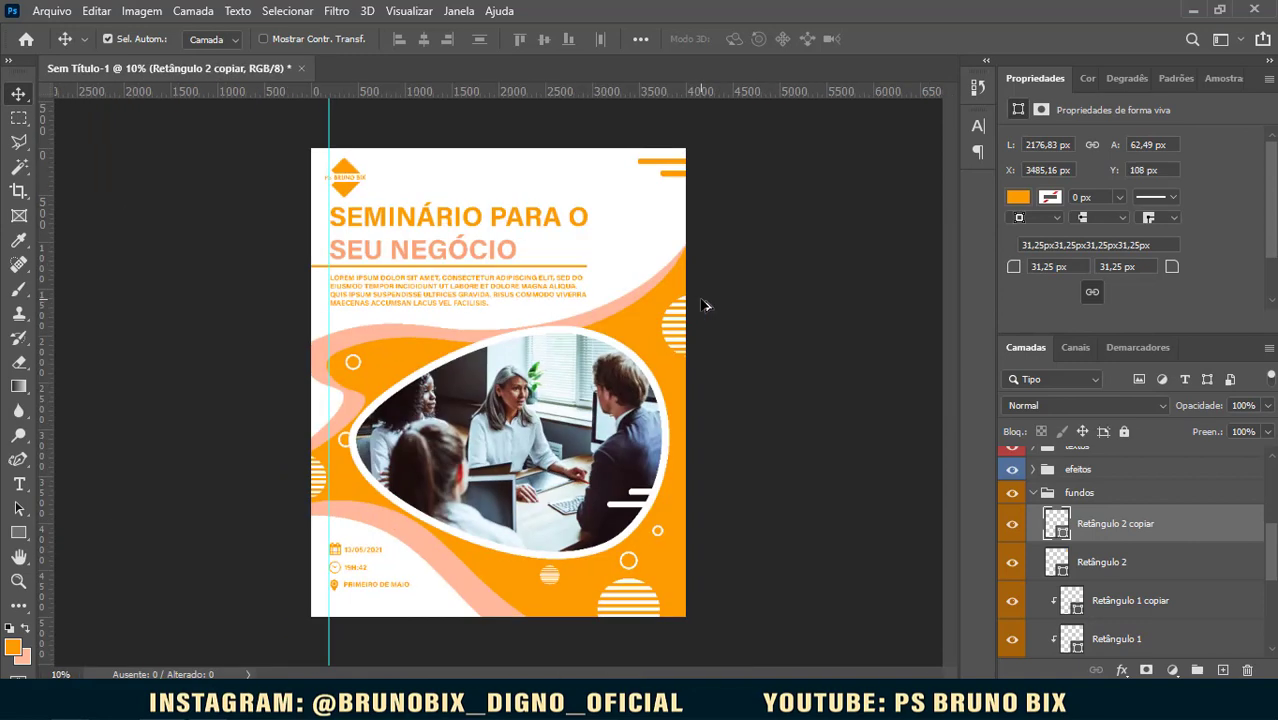
# Step: Merge the two orange bar layers into one shape layer and check it by toggling its visibility
pyautogui.keyDown('ctrl'); pyautogui.click(1163, 575); pyautogui.keyUp('ctrl')
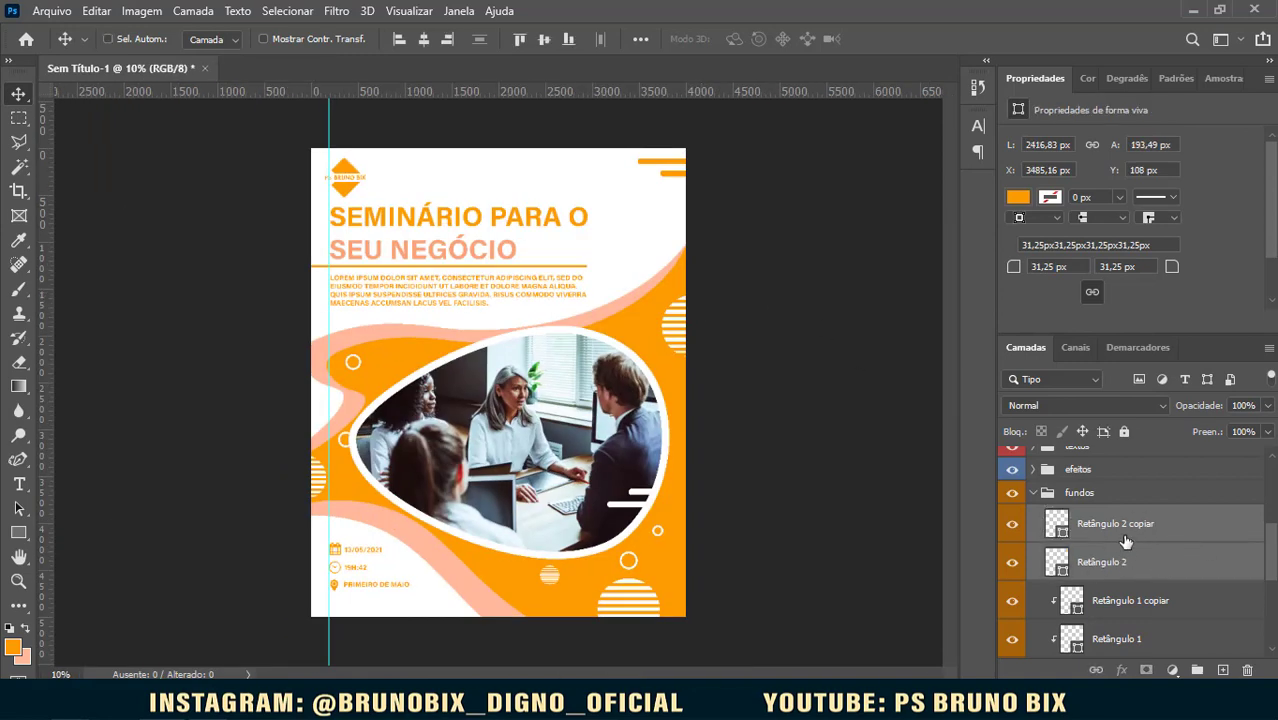
pyautogui.hotkey('ctrl', 'e')
pyautogui.click(1012, 524)
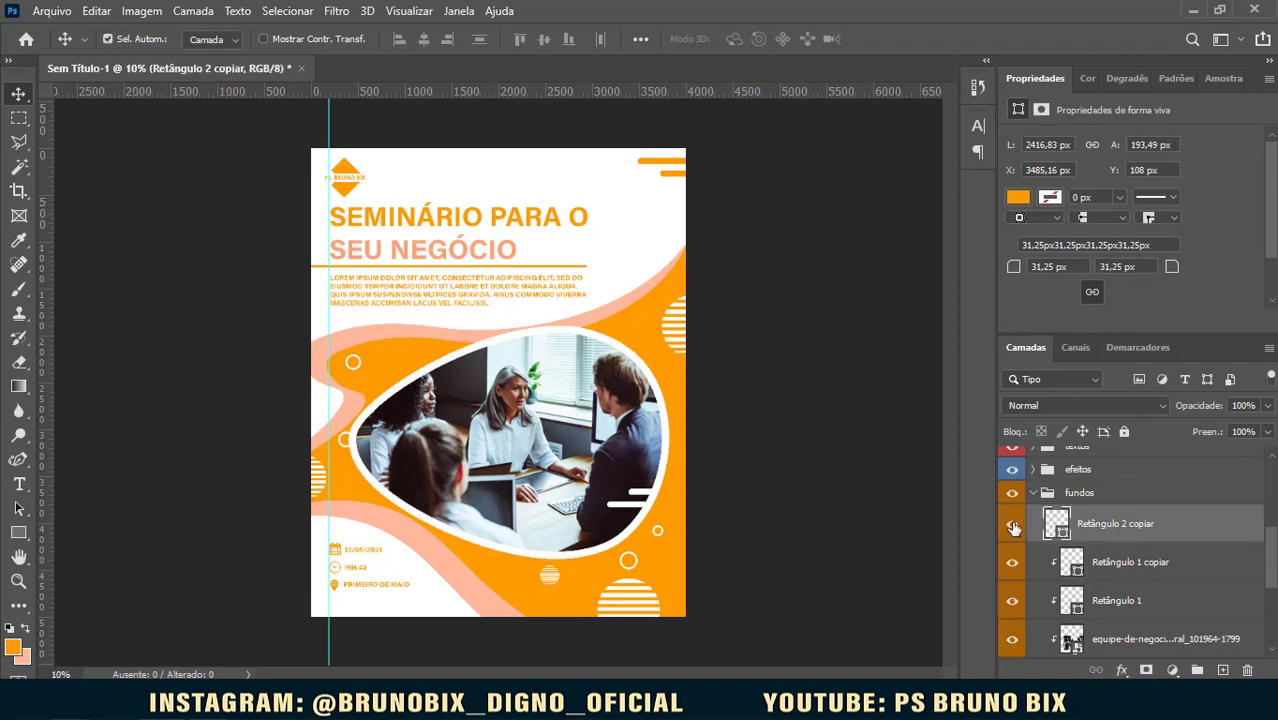
pyautogui.click(1013, 527)
# Step: Duplicate the merged bars and place the copy in the flyer's lower left corner, below the location line
pyautogui.hotkey('ctrl', 'j')
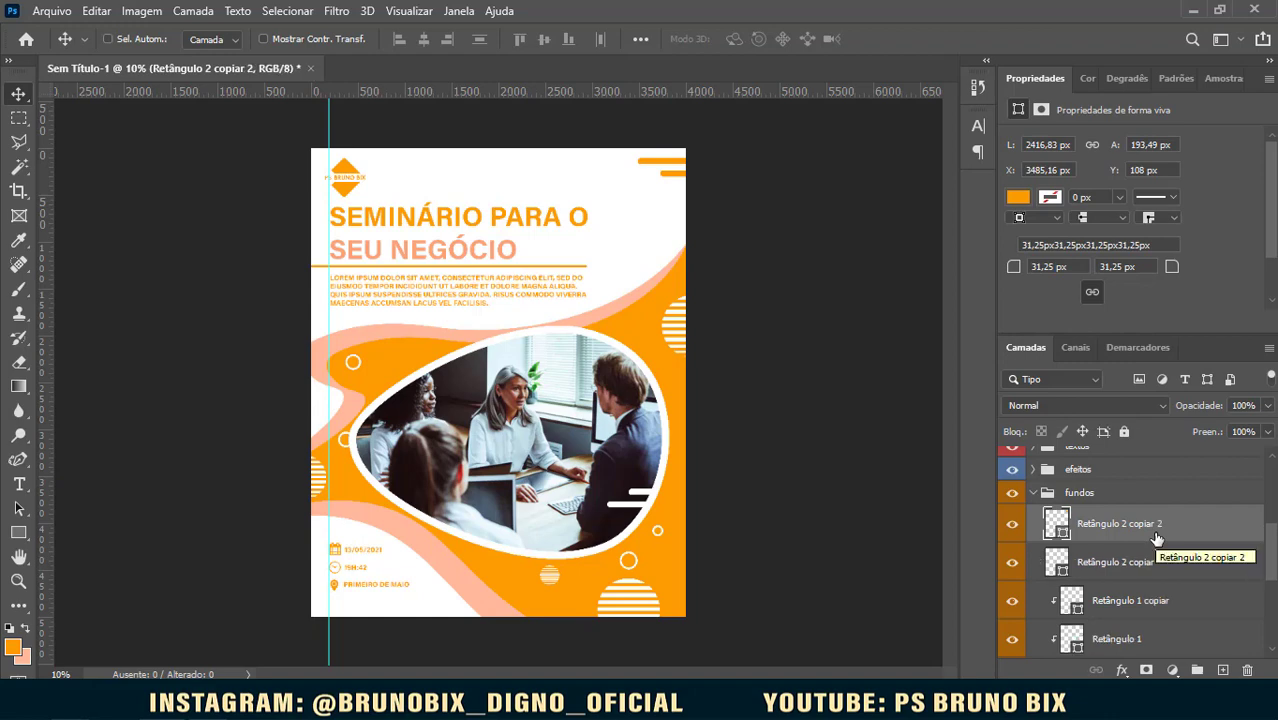
pyautogui.moveTo(662, 196); pyautogui.dragTo(146, 622)
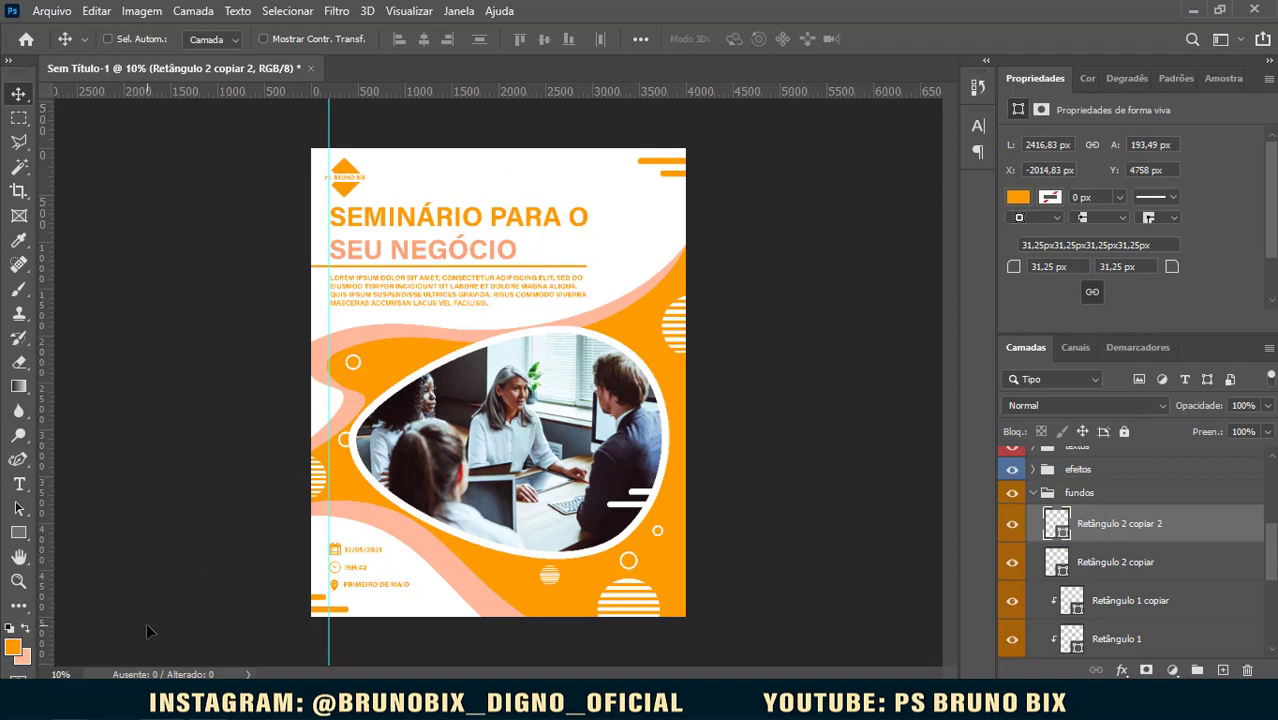
pyautogui.scroll(3, 380, 602)
pyautogui.scroll(2, 418, 585)
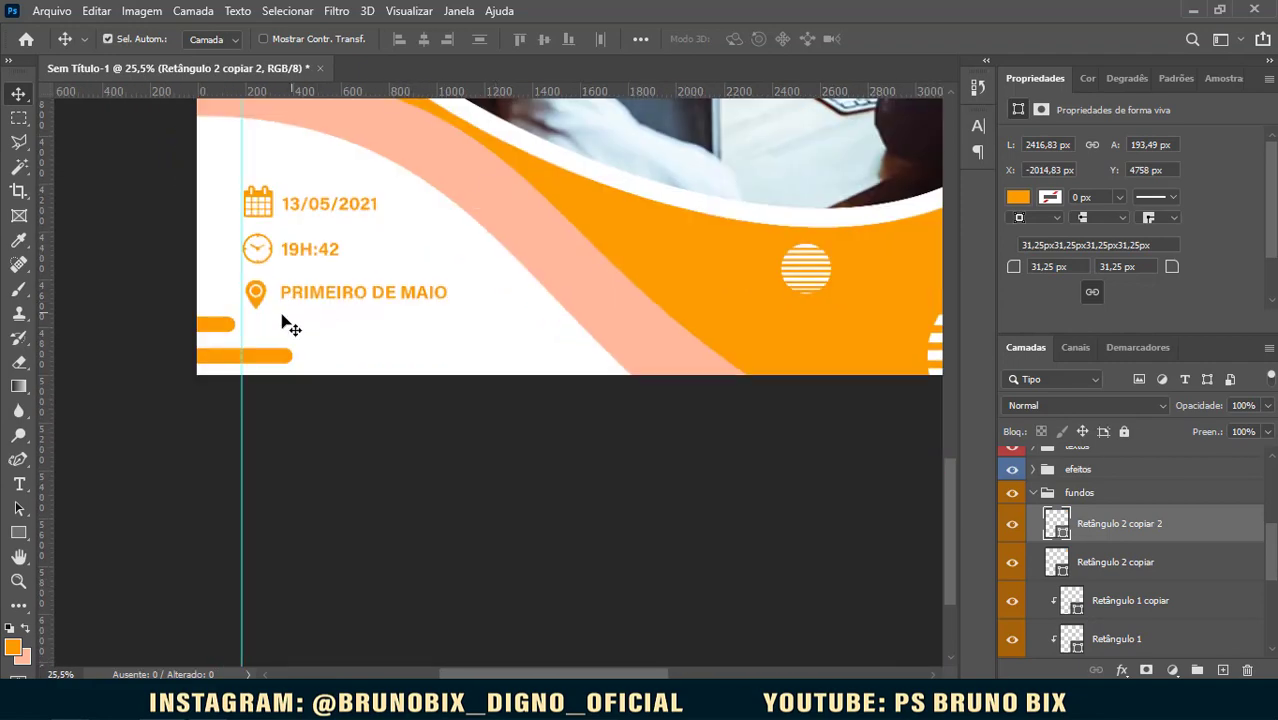
pyautogui.scroll(1, 285, 323)
pyautogui.moveTo(270, 355)
pyautogui.mouseDown()
pyautogui.moveTo(257, 349)
pyautogui.moveTo(272, 356)
pyautogui.mouseUp()
pyautogui.scroll(-4, 330, 352)
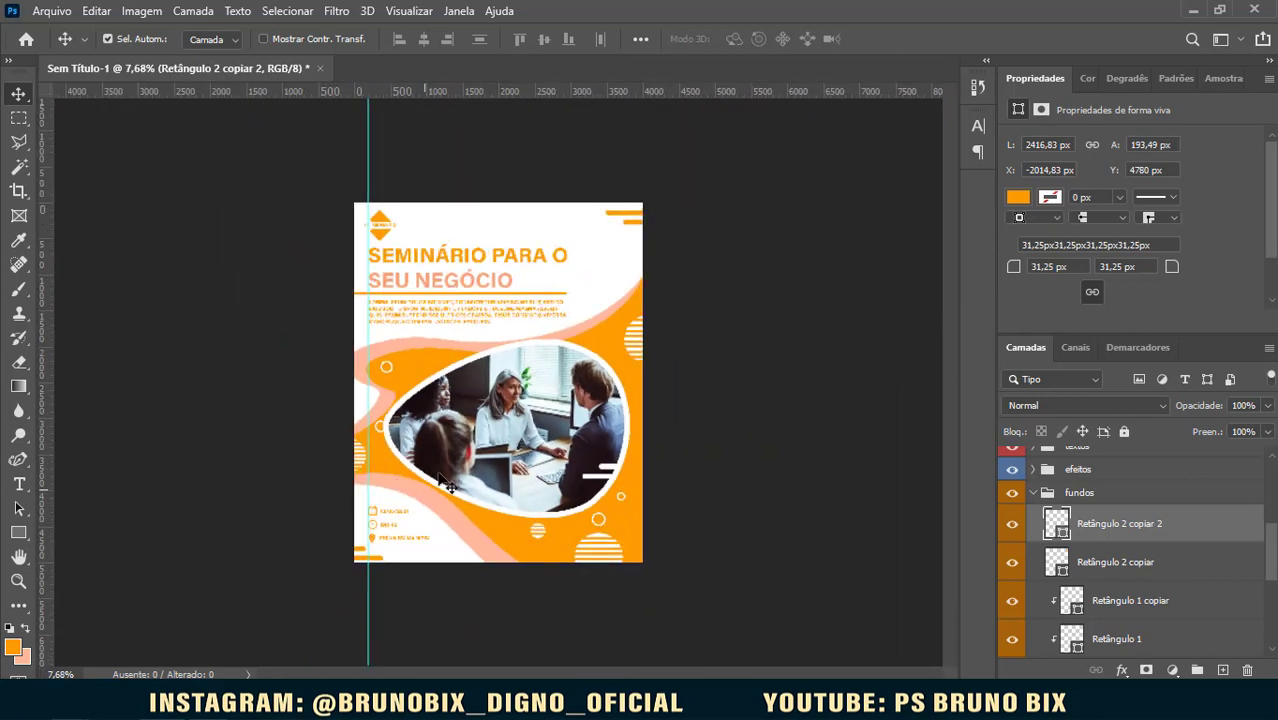
# Step: Nudge the pair of bars in the flyer's upper right corner upward to a Y position of 59 px
pyautogui.scroll(2, 648, 230)
pyautogui.scroll(3, 655, 205)
pyautogui.moveTo(655, 215); pyautogui.dragTo(590, 495)
pyautogui.moveTo(652, 357); pyautogui.dragTo(652, 356)
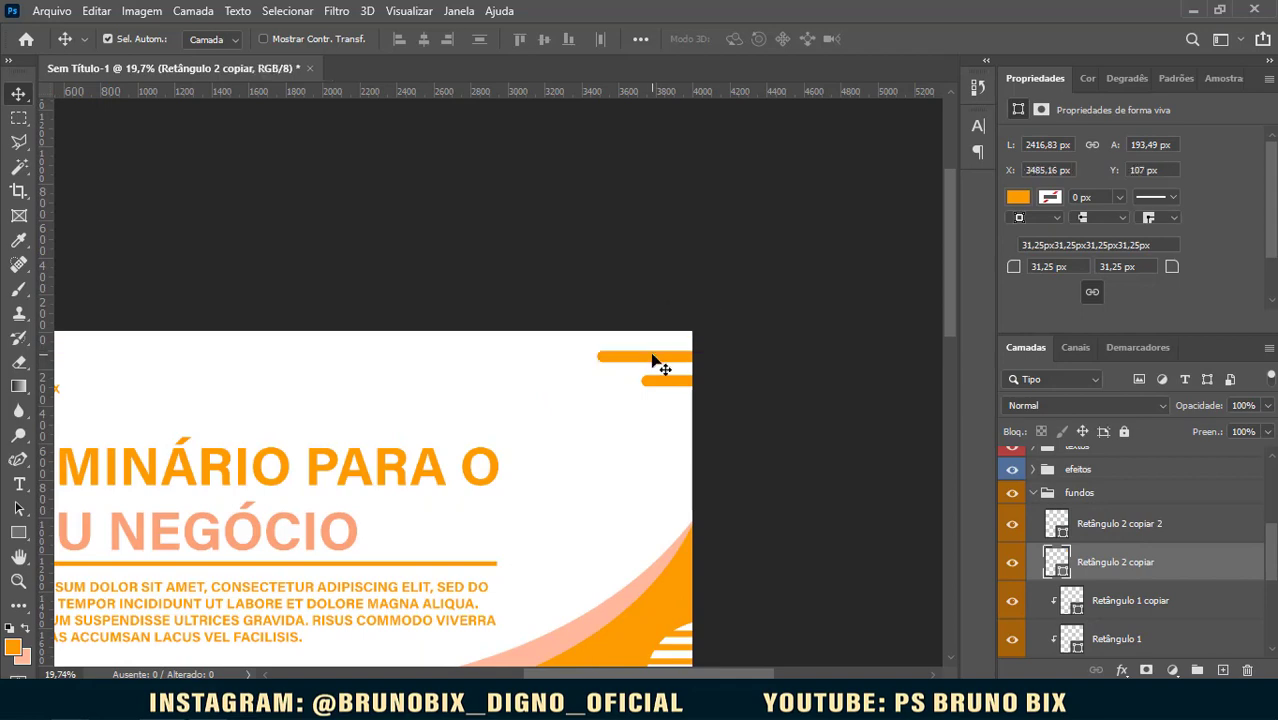
pyautogui.press('Up')
pyautogui.press('Up')
pyautogui.press('Up')
pyautogui.press('Up')
pyautogui.press('Up')
pyautogui.press('Up')
pyautogui.press('Up')
pyautogui.press('Up')
pyautogui.press('Up')
pyautogui.press('Up')
pyautogui.press('Up')
pyautogui.press('Up')
pyautogui.press('Up')
pyautogui.press('Up')
pyautogui.press('Up')
pyautogui.press('Up')
pyautogui.press('Up')
pyautogui.press('Up')
pyautogui.press('Up')
pyautogui.press('Up')
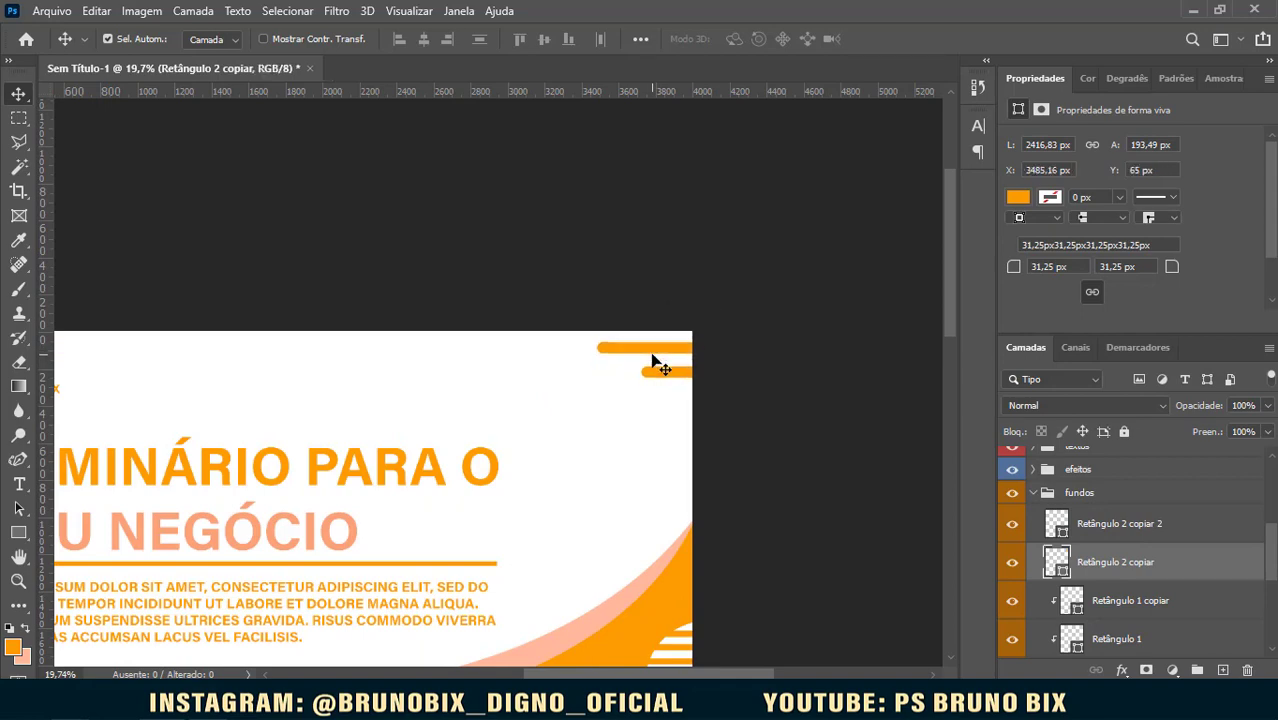
pyautogui.scroll(-5, 610, 430)
pyautogui.scroll(1, 565, 450)
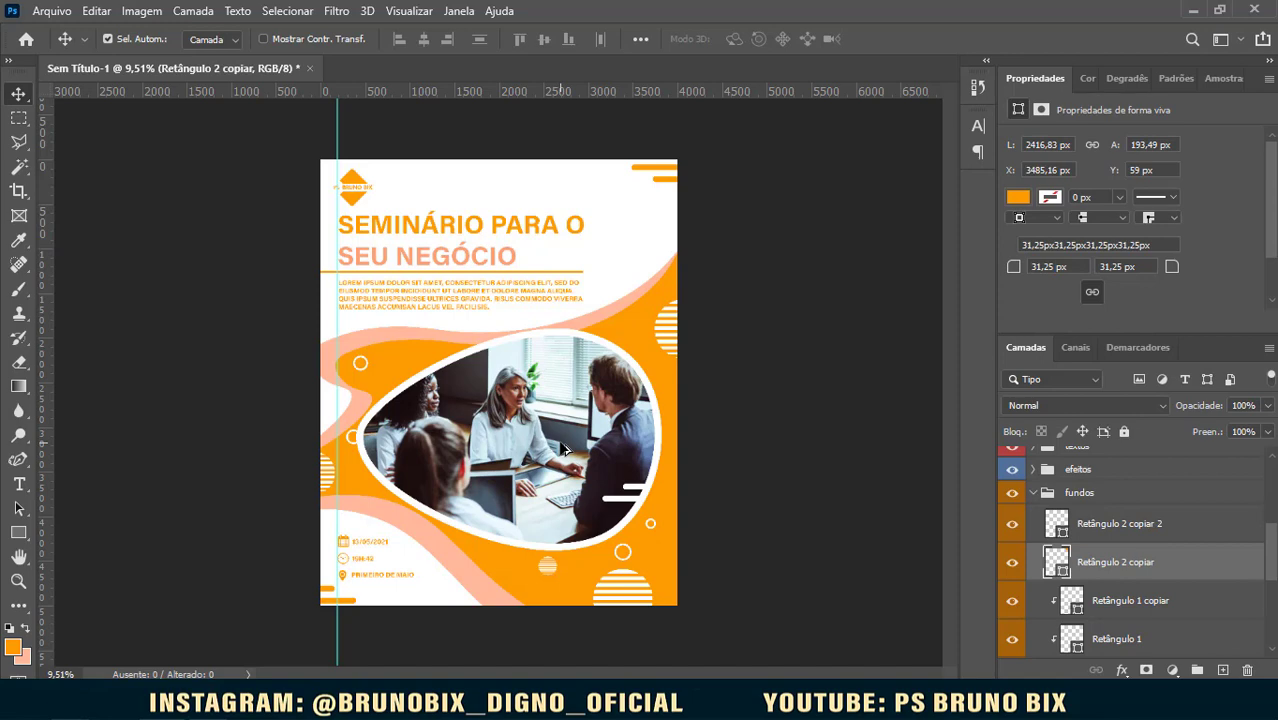
# Step: Move the location, time and date text layers and the icon layer a into the ICONES group, and collapse the fundos and ICONES groups
pyautogui.click(1033, 493)
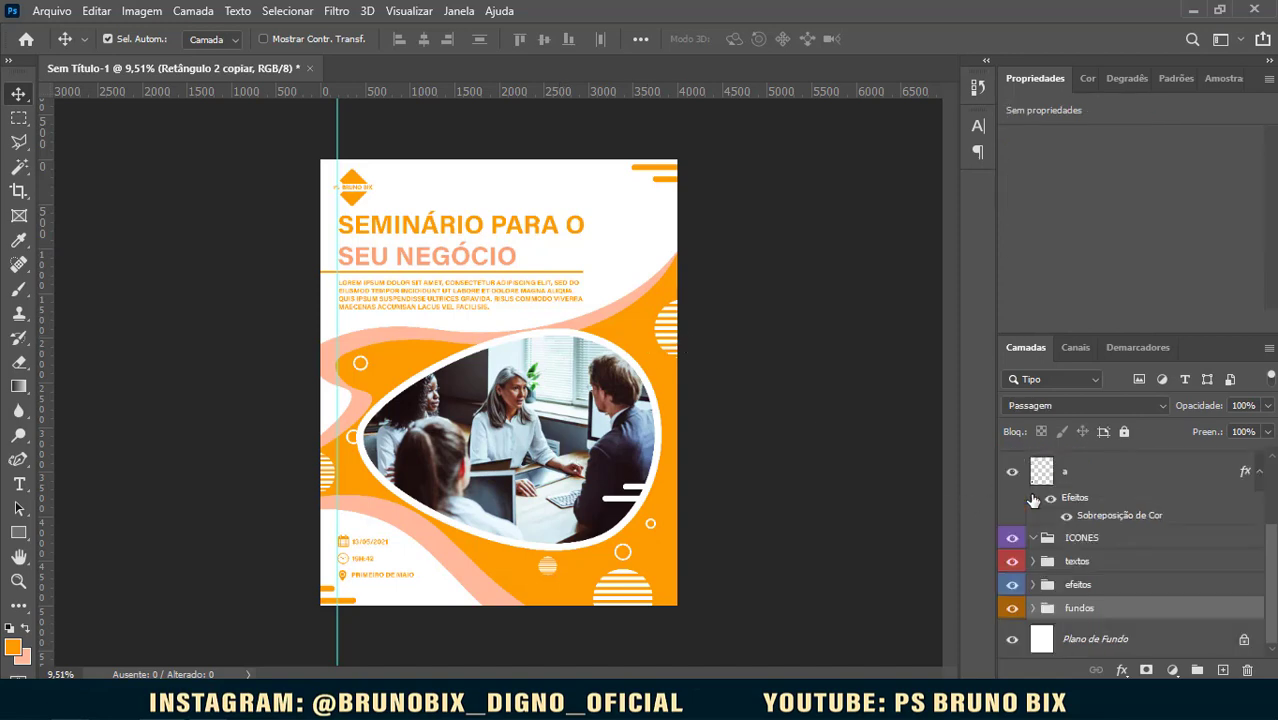
pyautogui.scroll(2, 1050, 522)
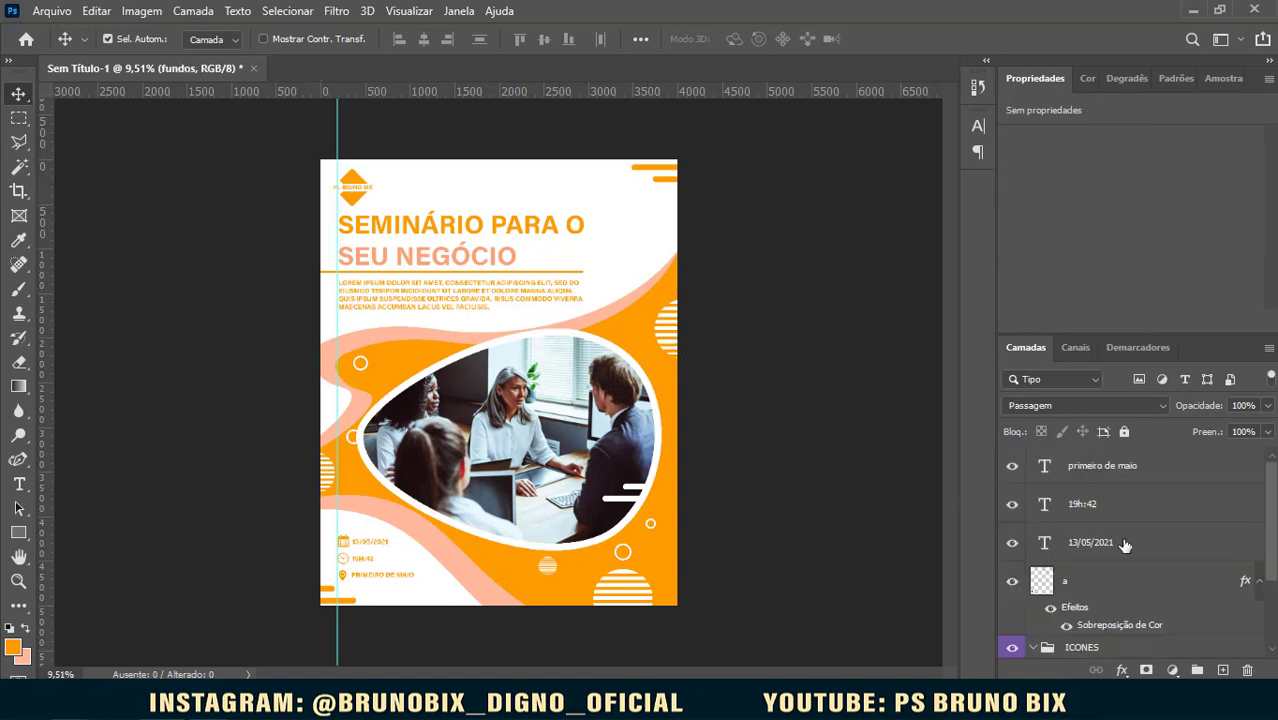
pyautogui.click(1123, 580)
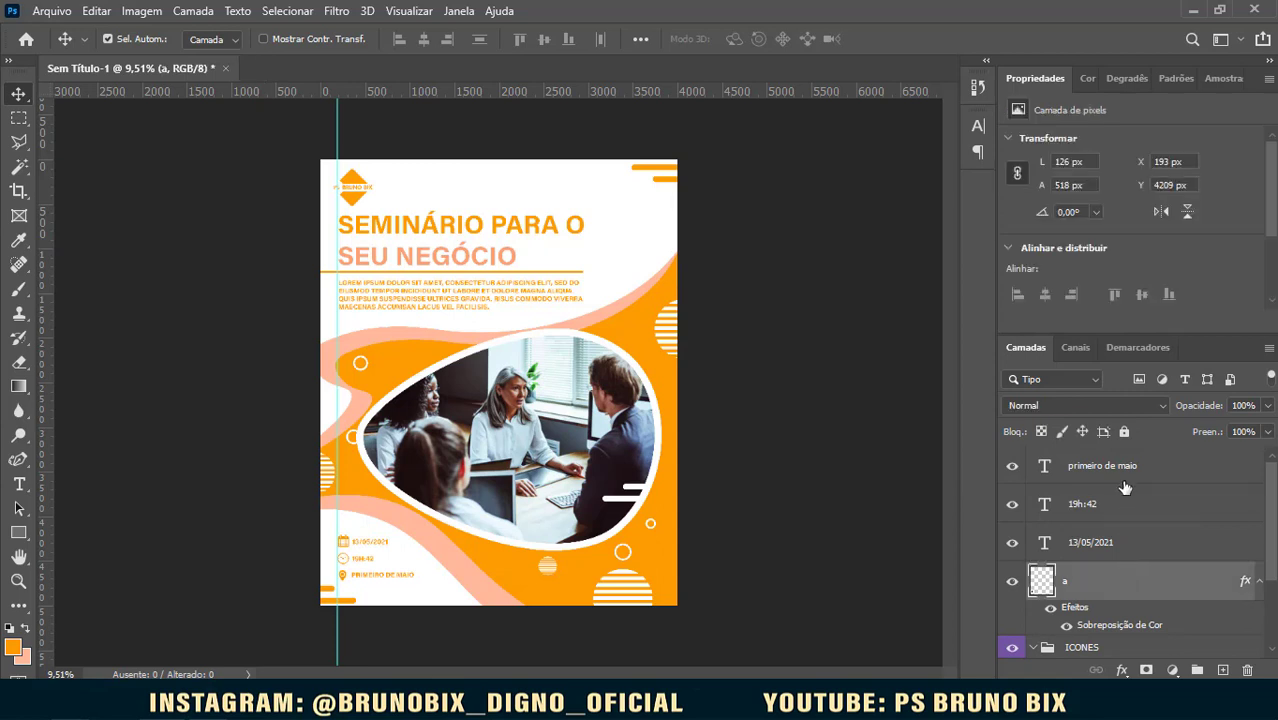
pyautogui.keyDown('shift'); pyautogui.click(1117, 467); pyautogui.keyUp('shift')
pyautogui.scroll(-3, 1130, 532)
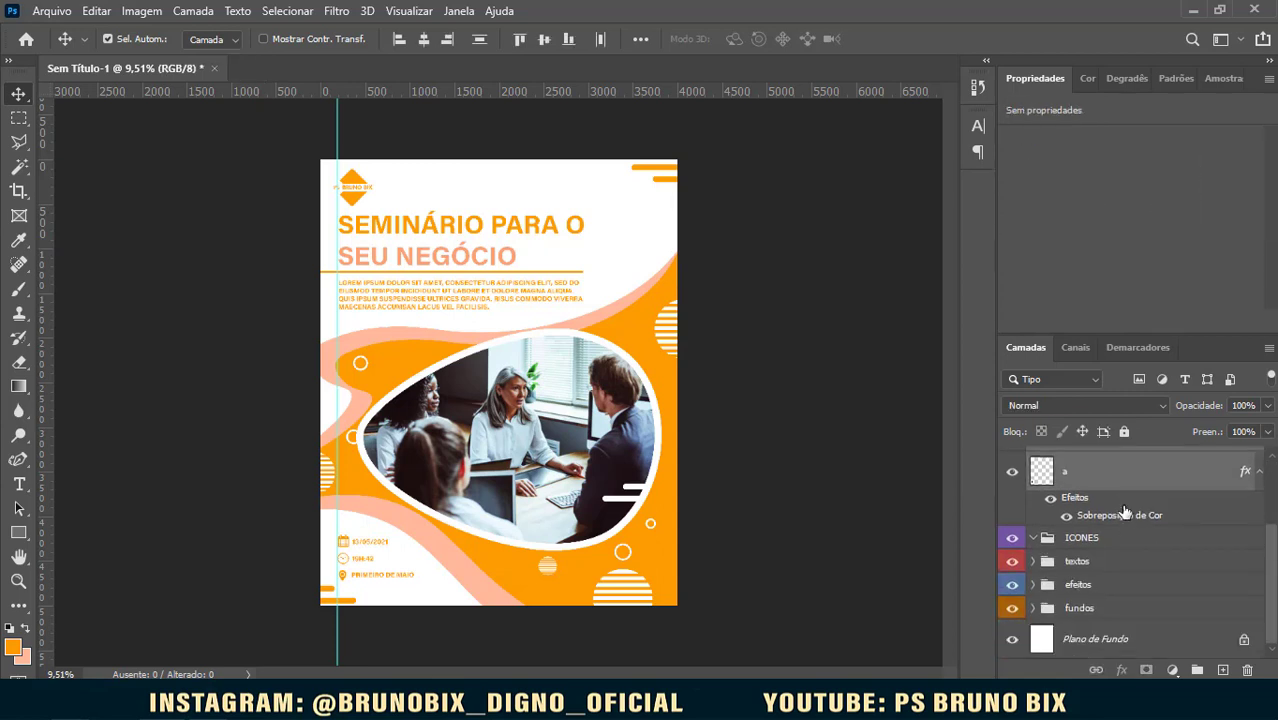
pyautogui.moveTo(1108, 482); pyautogui.dragTo(1095, 539)
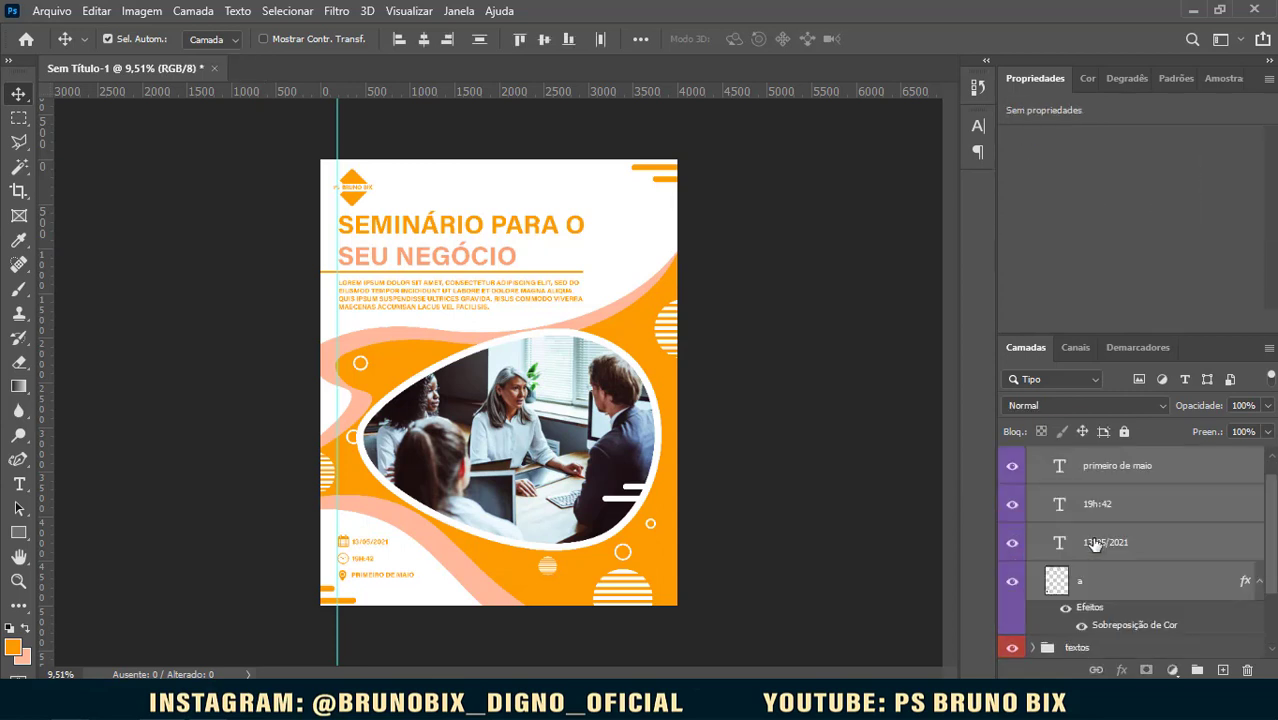
pyautogui.scroll(1, 1048, 540)
pyautogui.click(1034, 458)
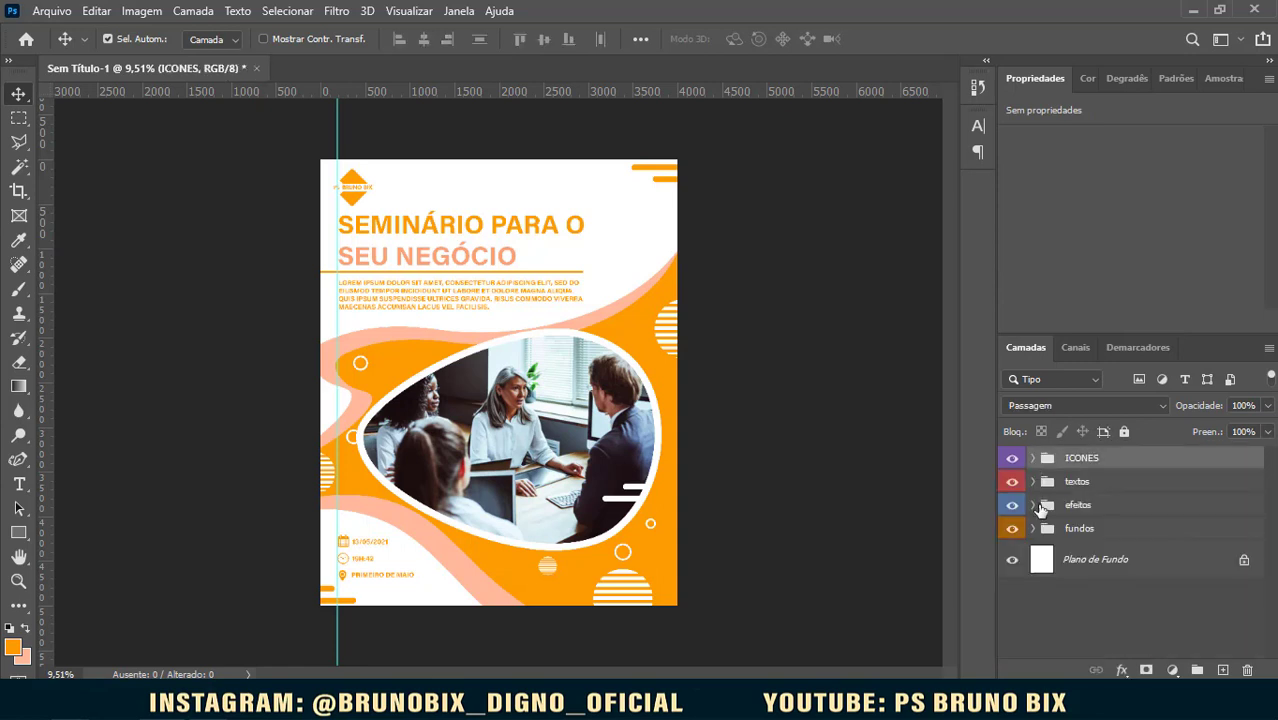